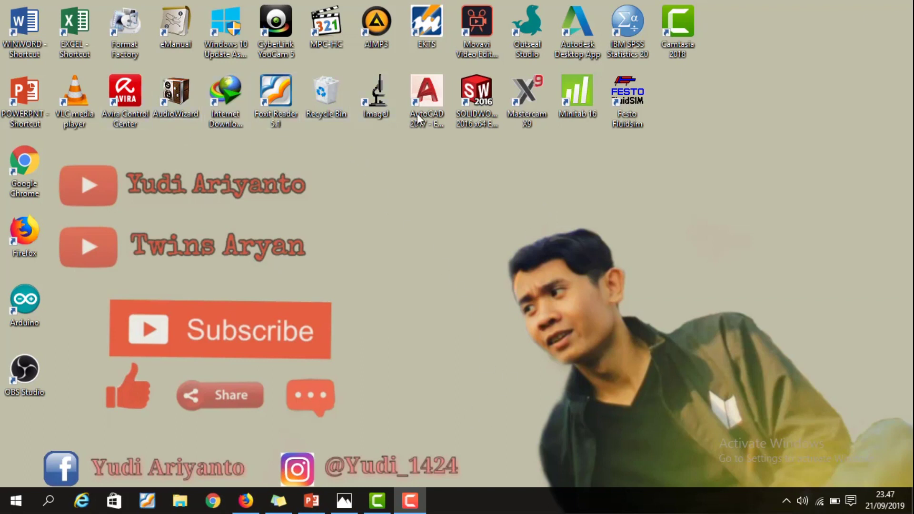
Launch AutoCAD 2017 from the desktop and start a new blank drawing.
left_click(439, 92)
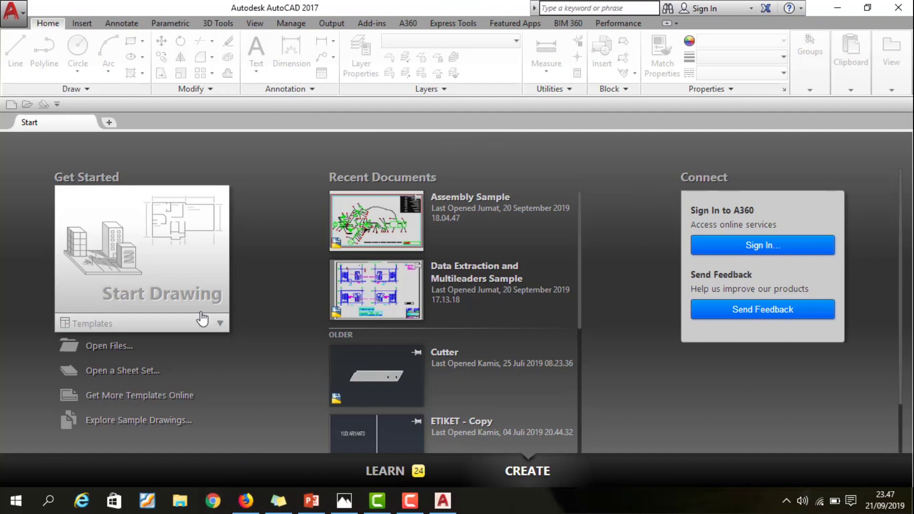
left_click(148, 288)
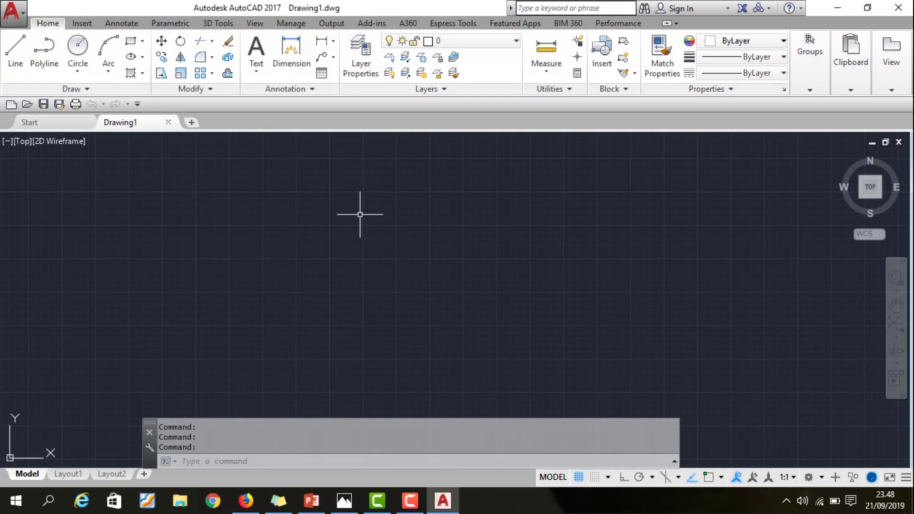
Zoom the blank Drawing1 in and out until the UCS origin axes are visible.
scroll(367, 204, "down", 3)
scroll(351, 220, "up", 2)
scroll(352, 222, "down", 2)
scroll(351, 221, "up", 2)
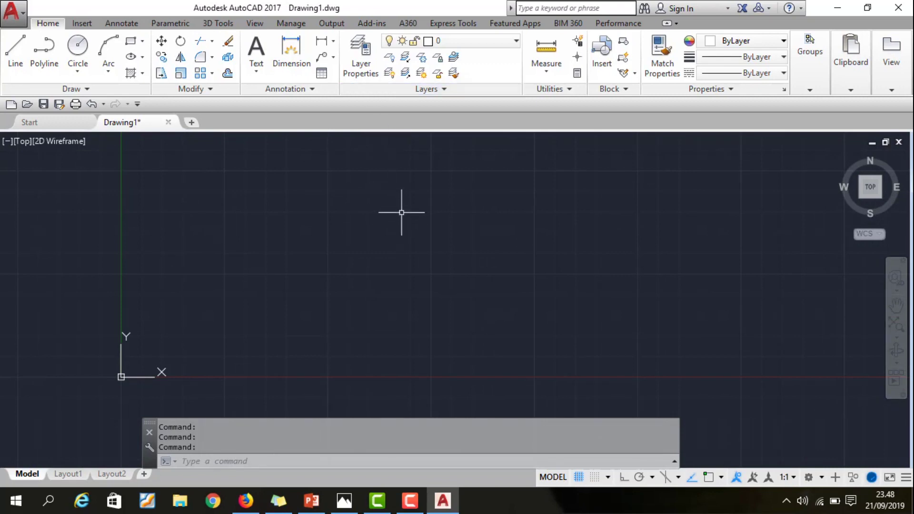
scroll(386, 188, "down", 3)
scroll(381, 162, "up", 2)
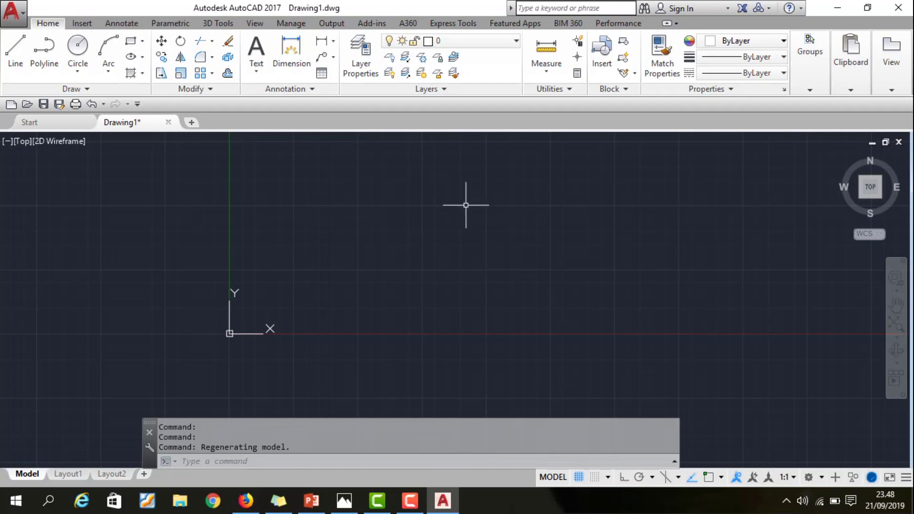
type("op")
type("tio")
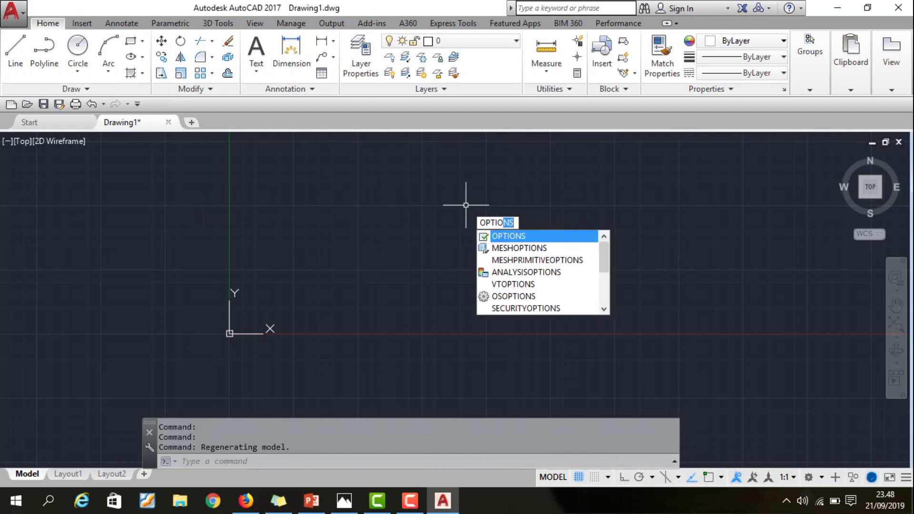
key("Return")
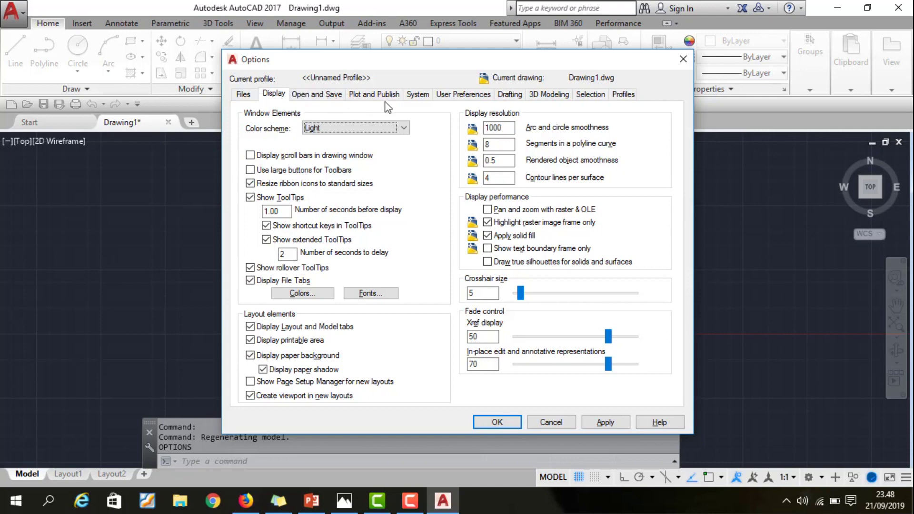
left_click(451, 98)
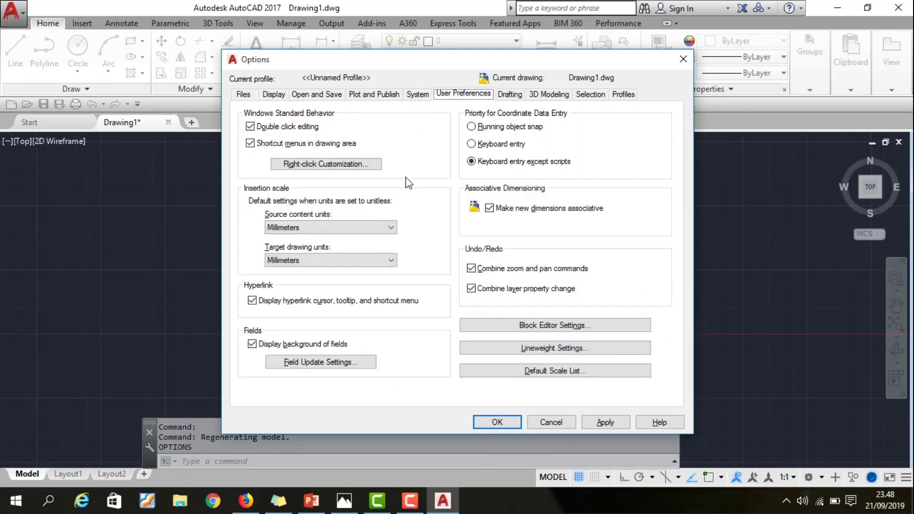
left_click(336, 228)
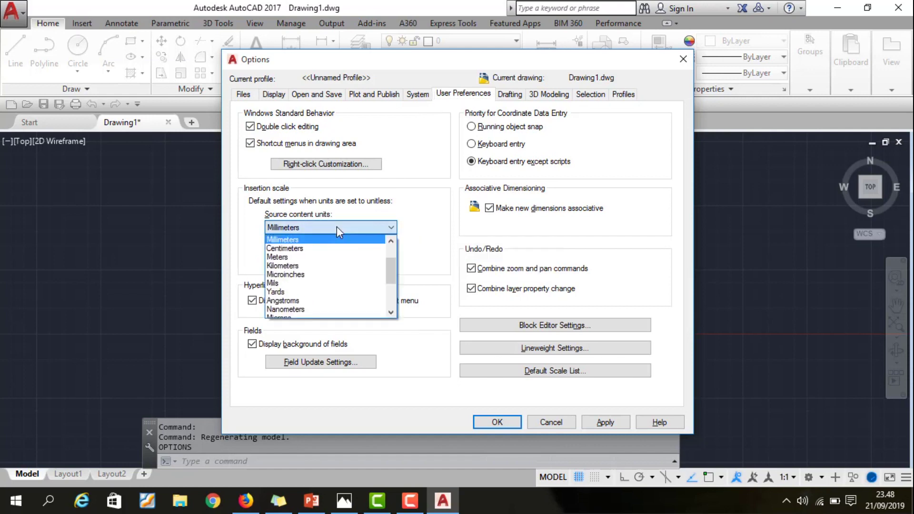
scroll(337, 261, "up", 2)
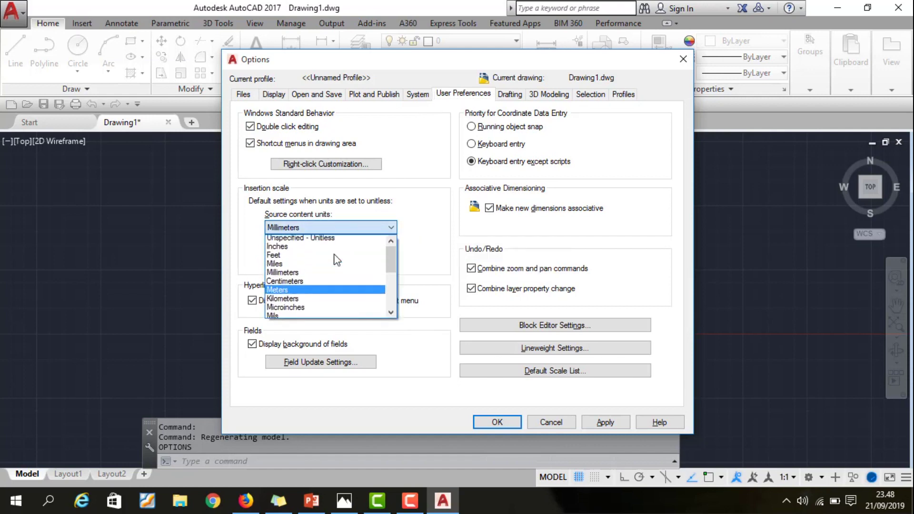
left_click(437, 193)
left_click(391, 228)
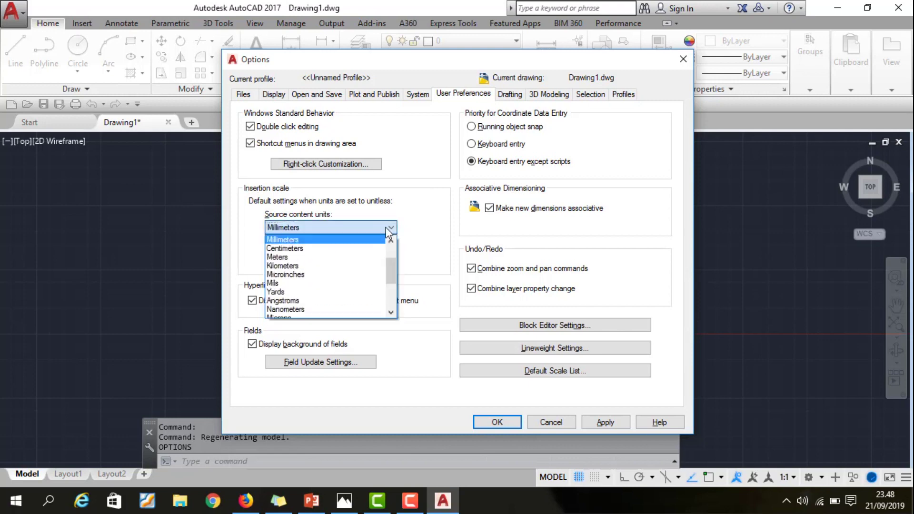
scroll(361, 262, "up", 2)
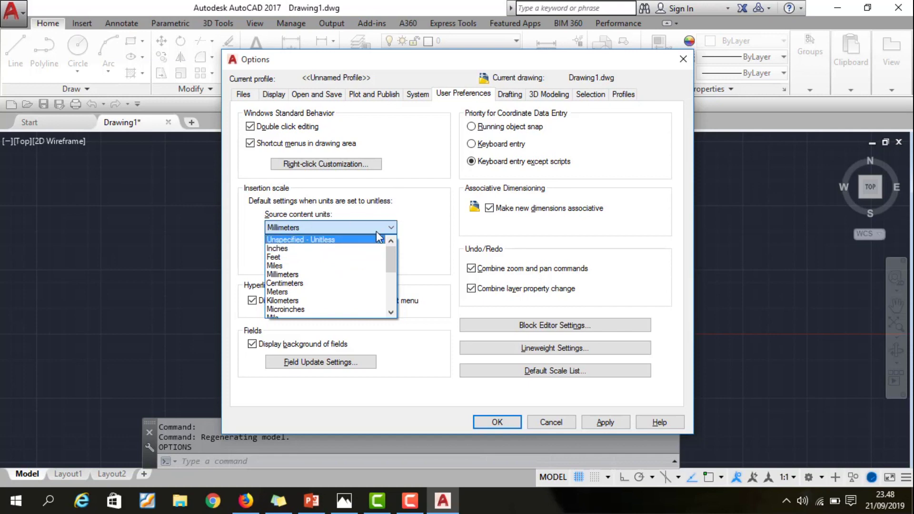
left_click(320, 274)
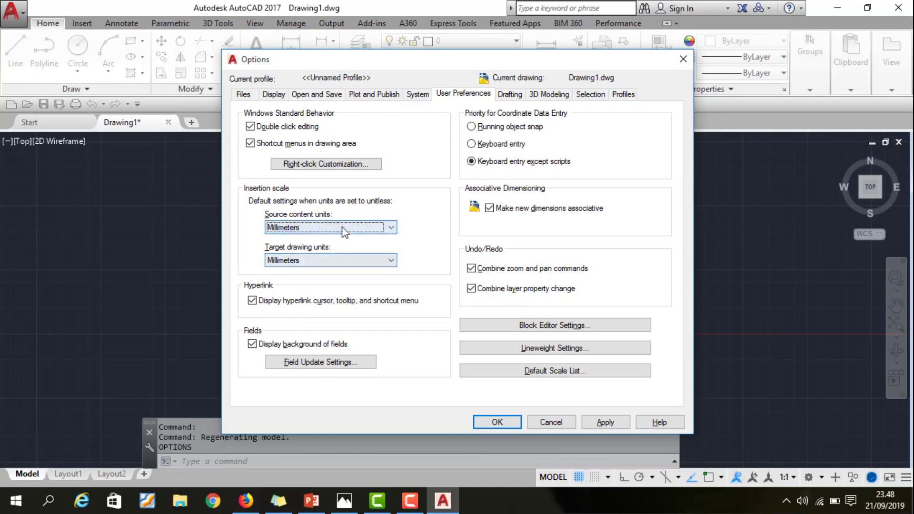
left_click(507, 421)
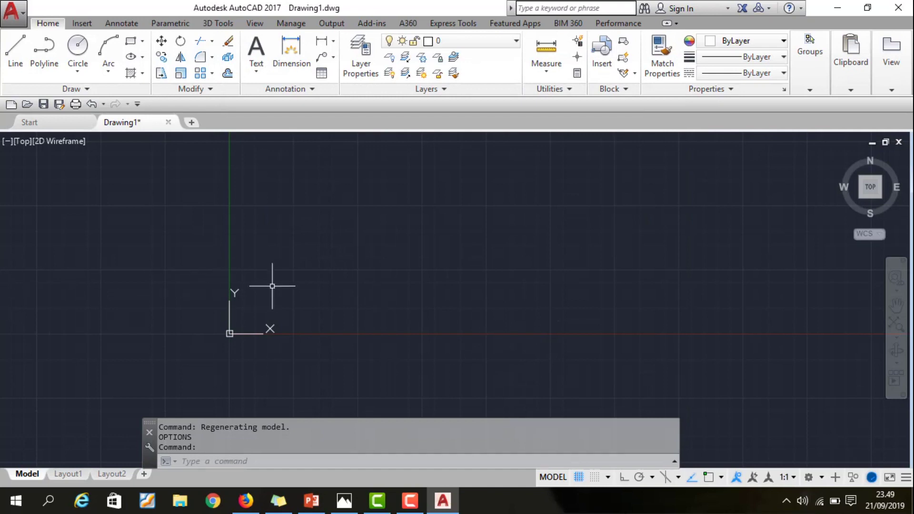
scroll(174, 321, "down", 2)
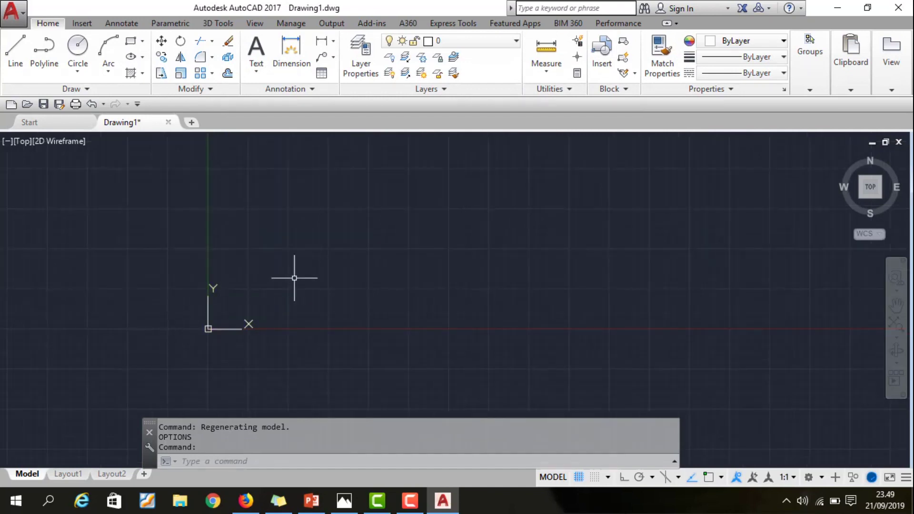
left_click(870, 188)
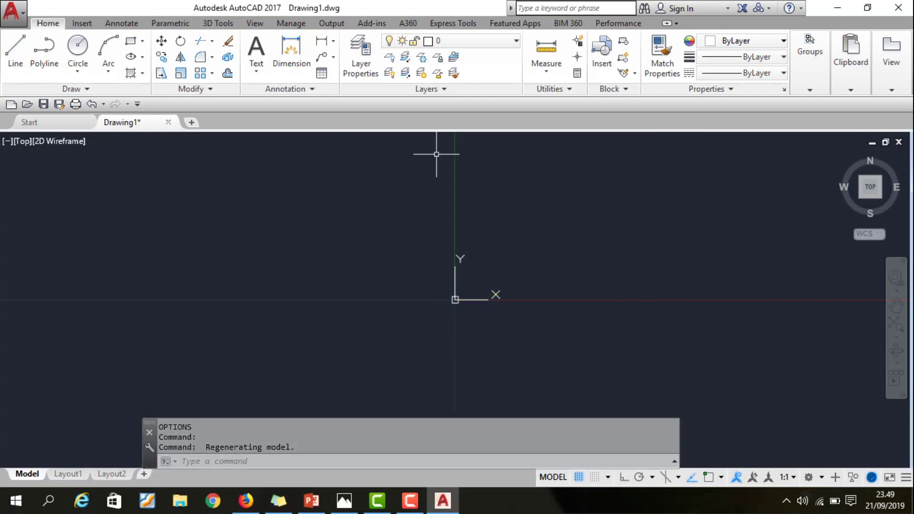
left_click(255, 508)
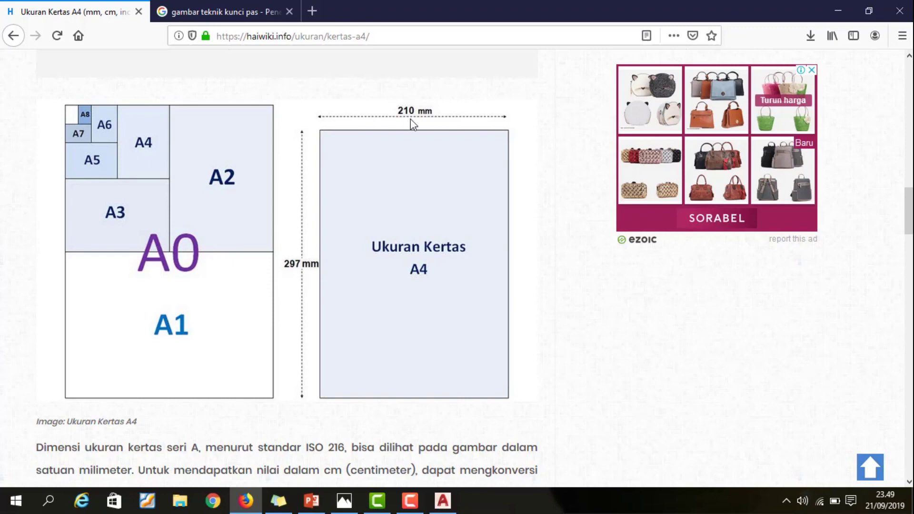
left_click(442, 501)
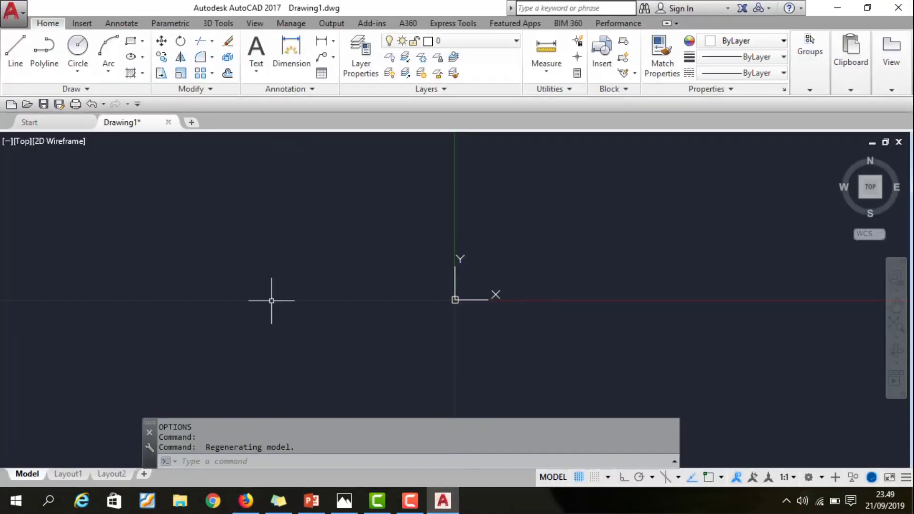
Start a line with its first point at the origin 0,0.
left_click(15, 52)
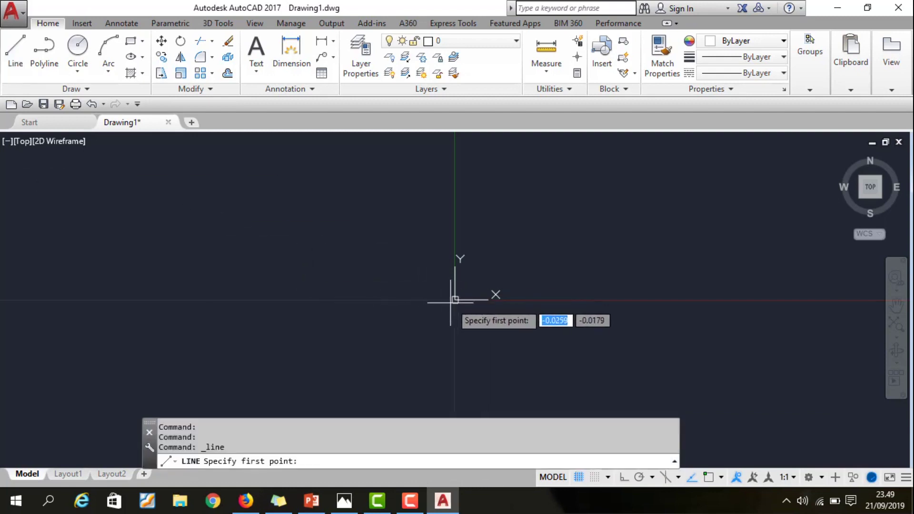
key("F5")
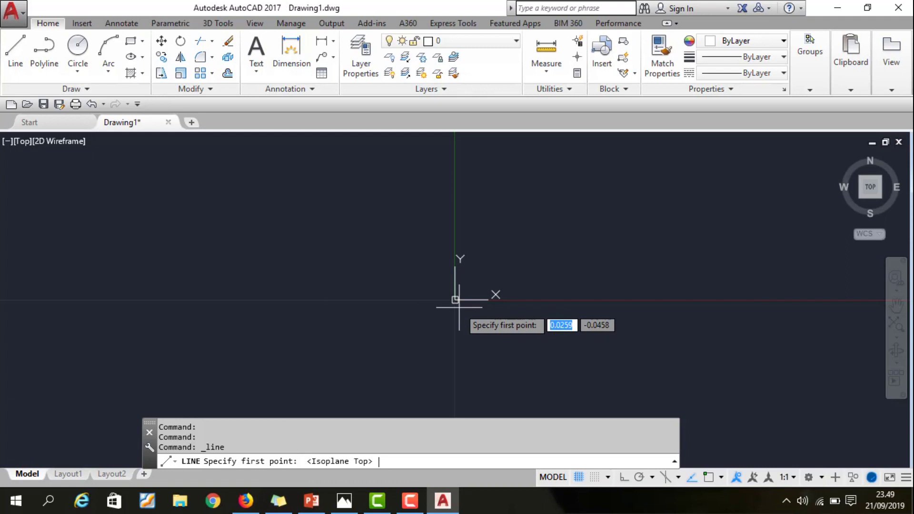
key("F6")
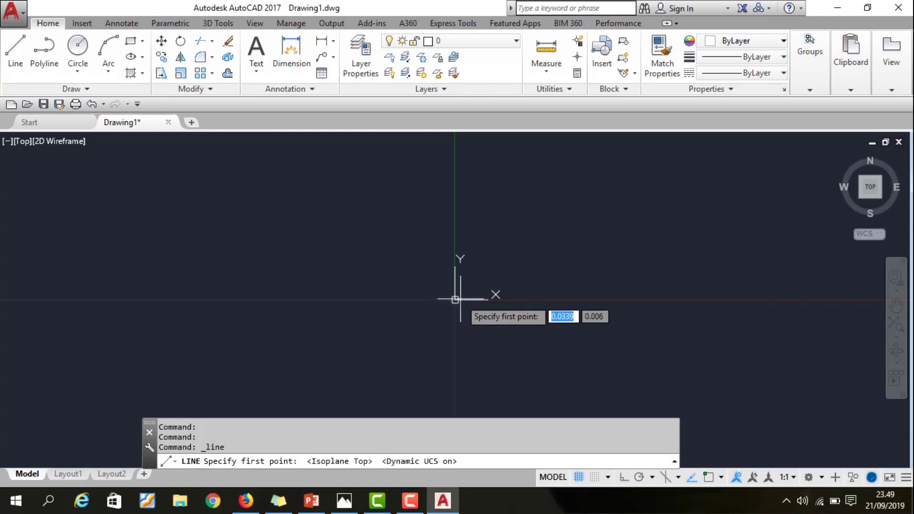
type("0")
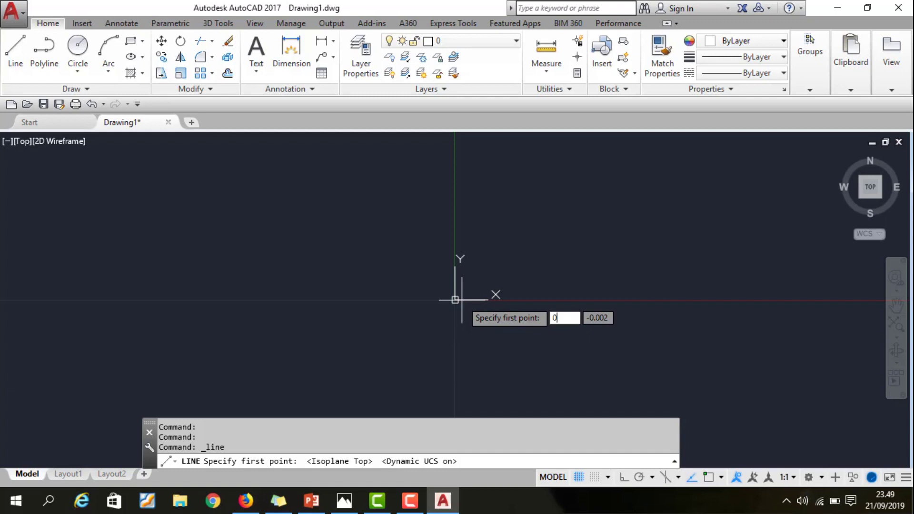
key("Tab")
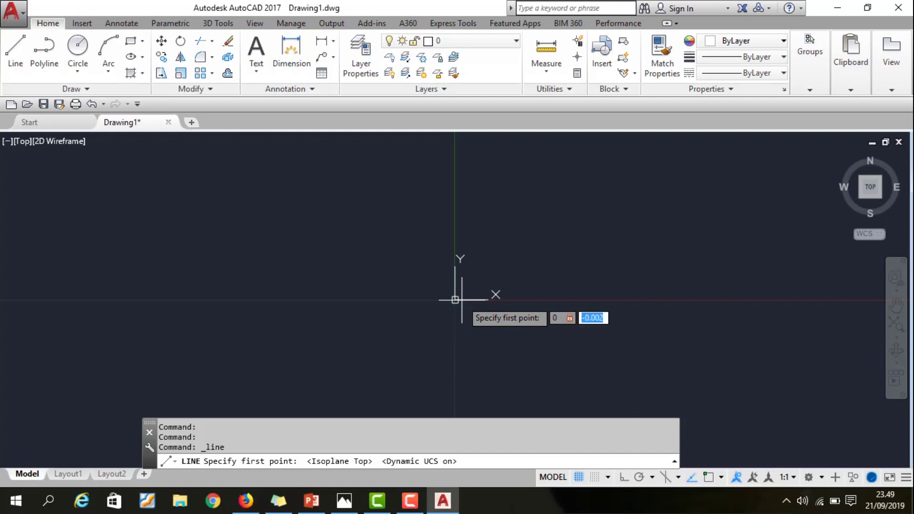
key("Return")
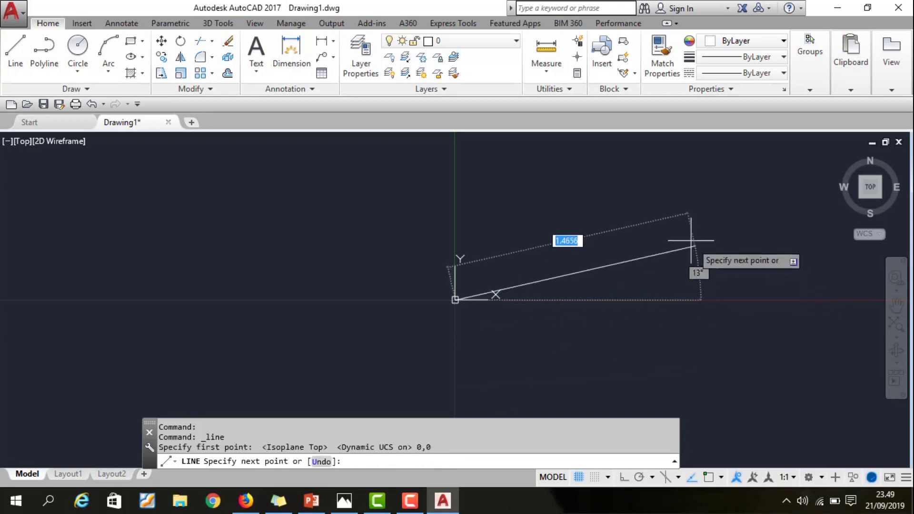
Turn on Ortho for a horizontal edge and recheck the A4 paper dimensions.
scroll(417, 303, "down", 5)
scroll(292, 300, "down", 3)
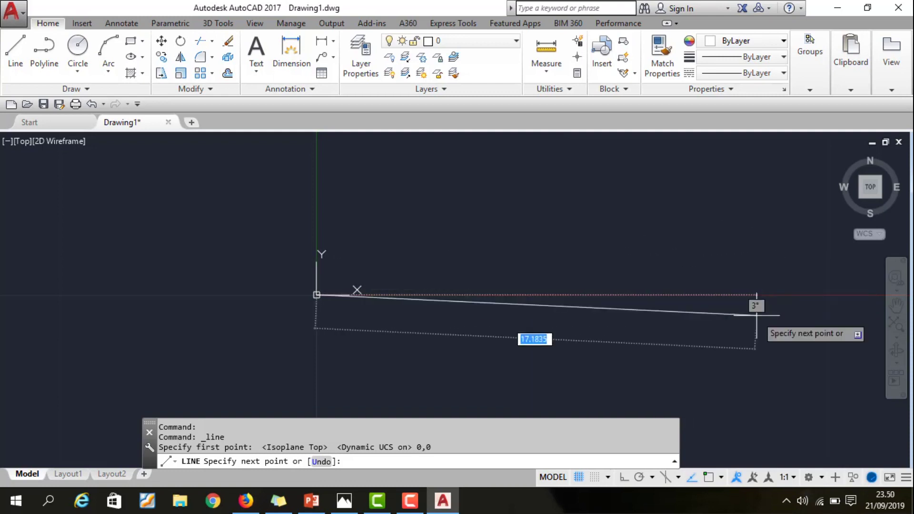
key("F8")
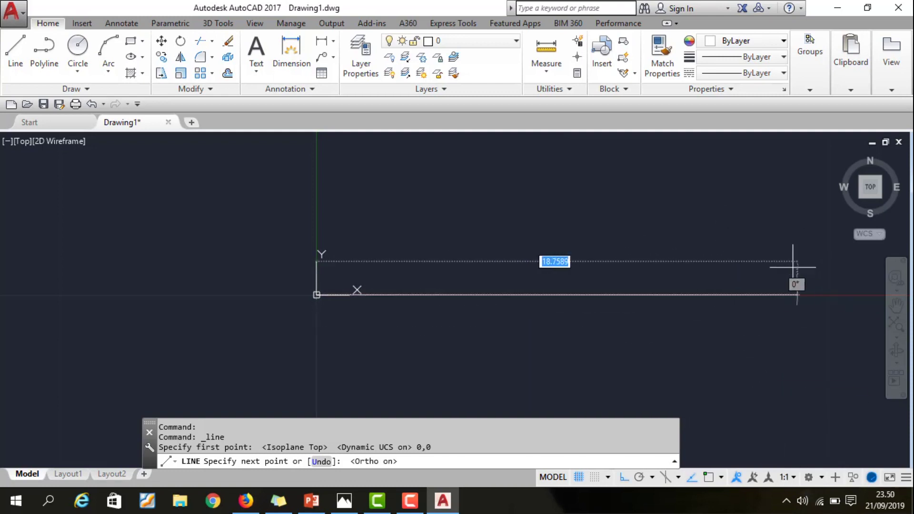
scroll(297, 307, "down", 5)
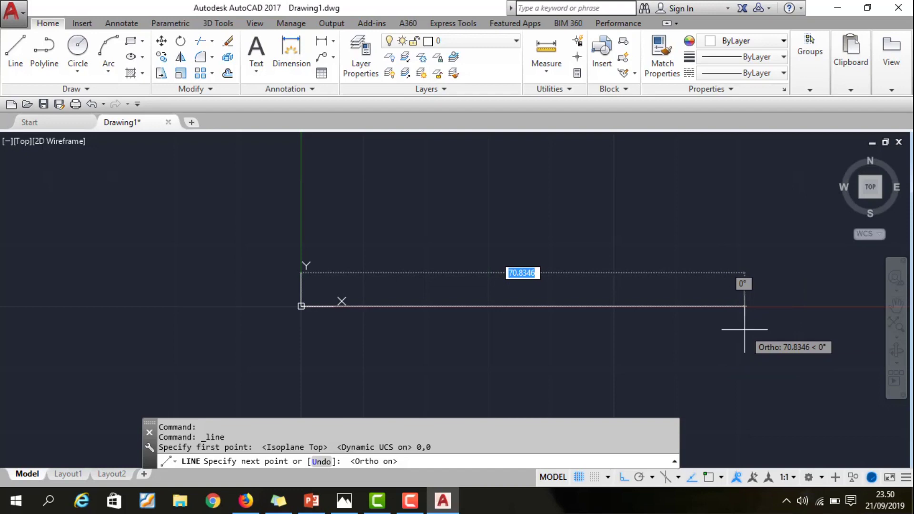
left_click(251, 511)
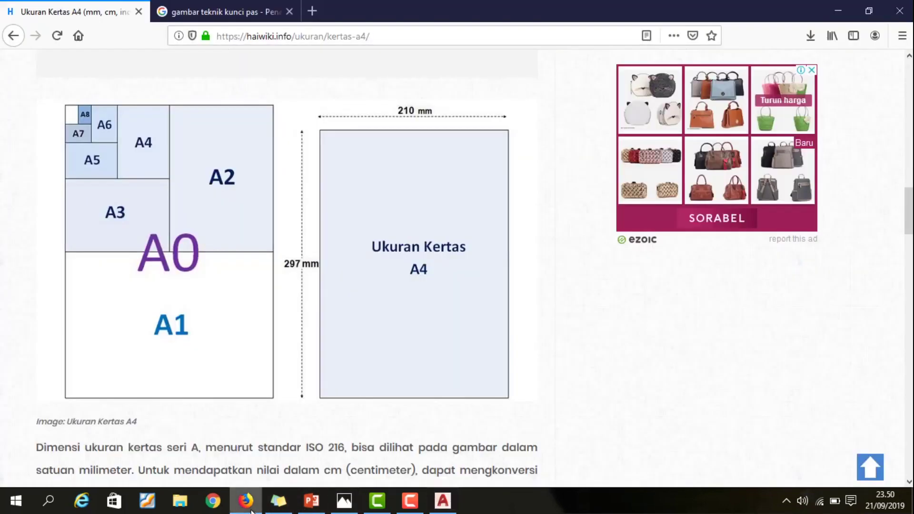
left_click(443, 508)
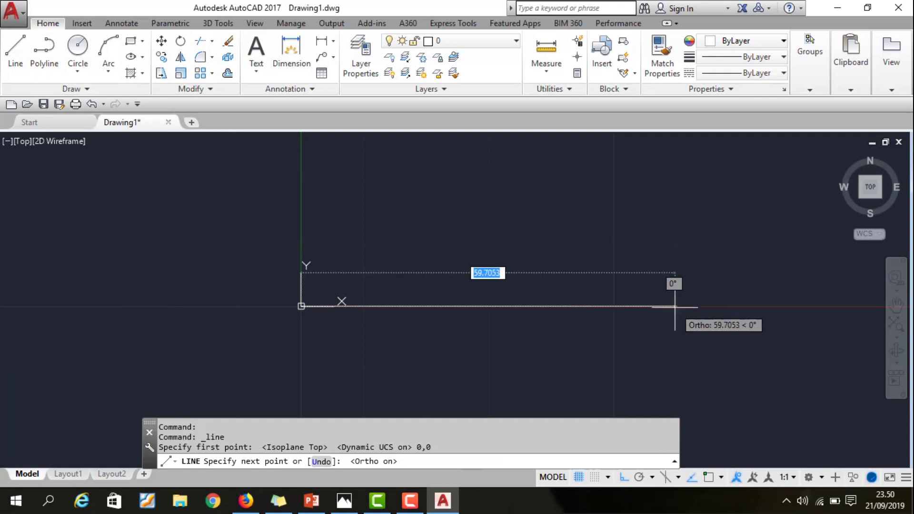
Draw the A4 sheet outline with sides 210, 297, 210 and 297.
type("210")
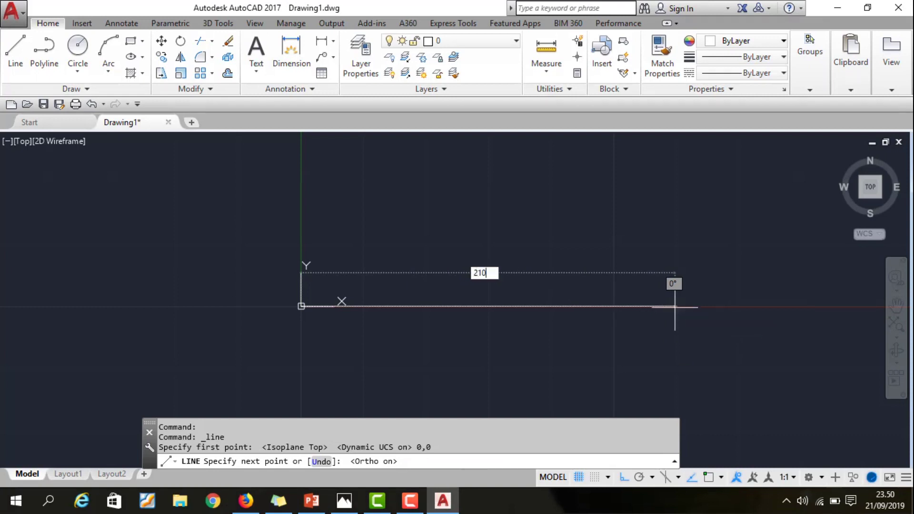
key("Return")
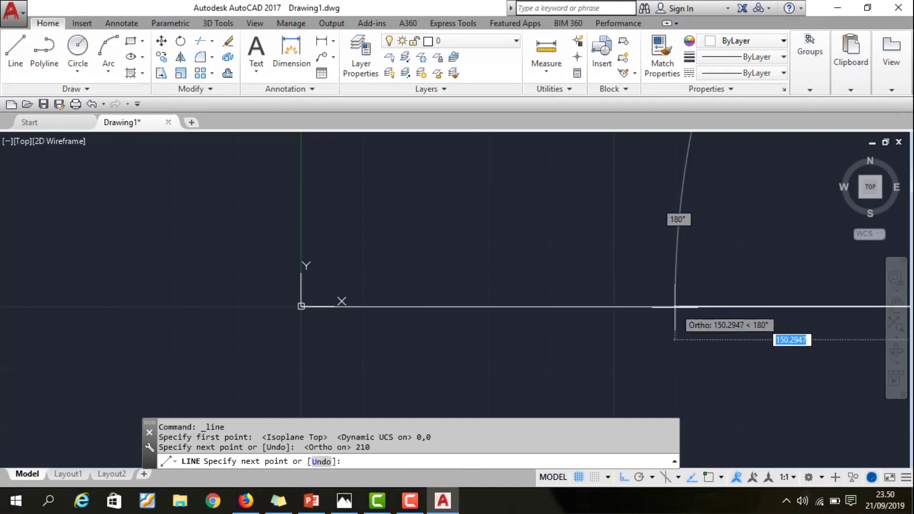
scroll(664, 214, "down", 2)
scroll(653, 235, "down", 2)
scroll(633, 256, "down", 2)
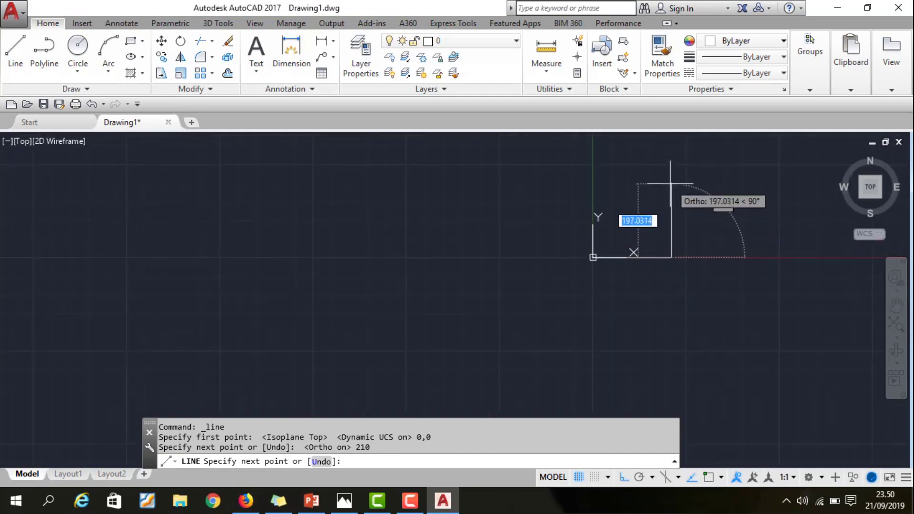
type("297")
key("Return")
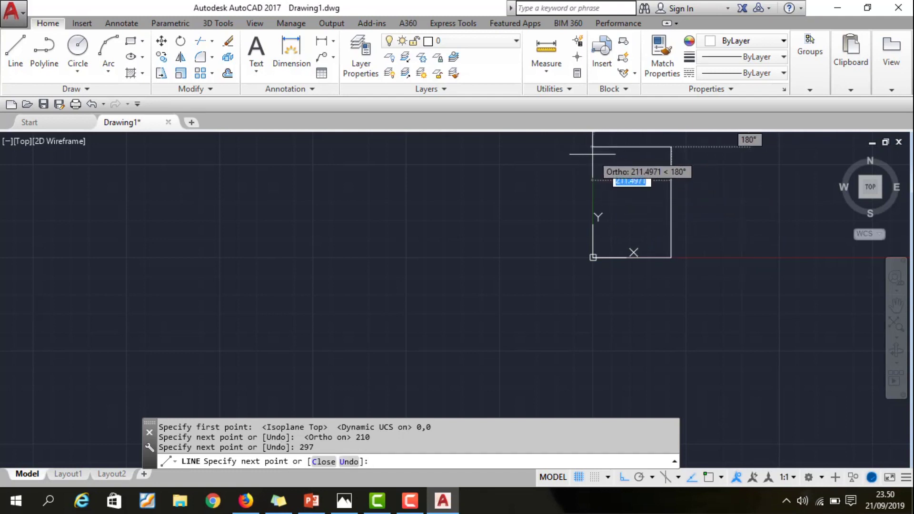
type("210")
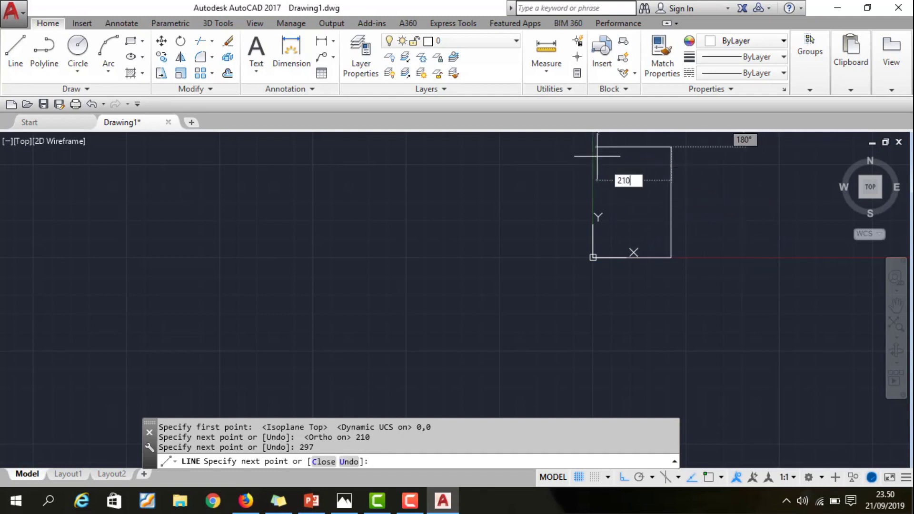
key("Return")
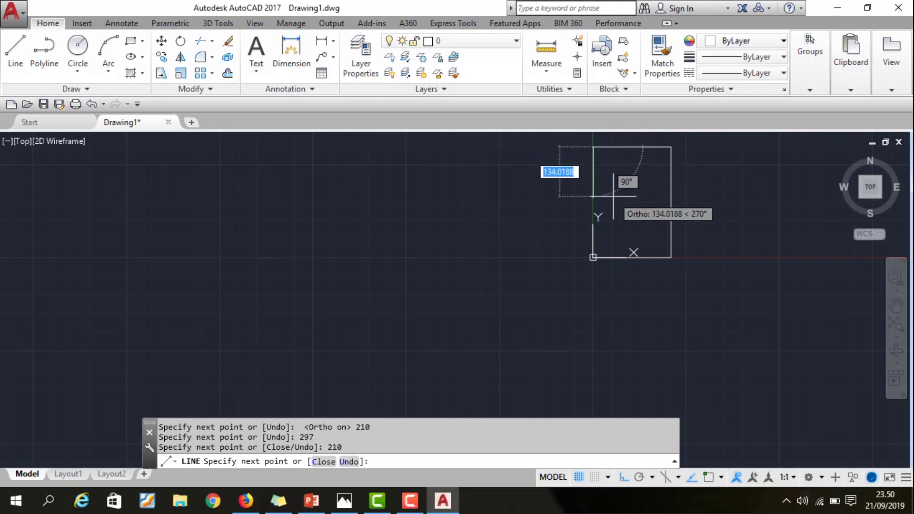
type("297")
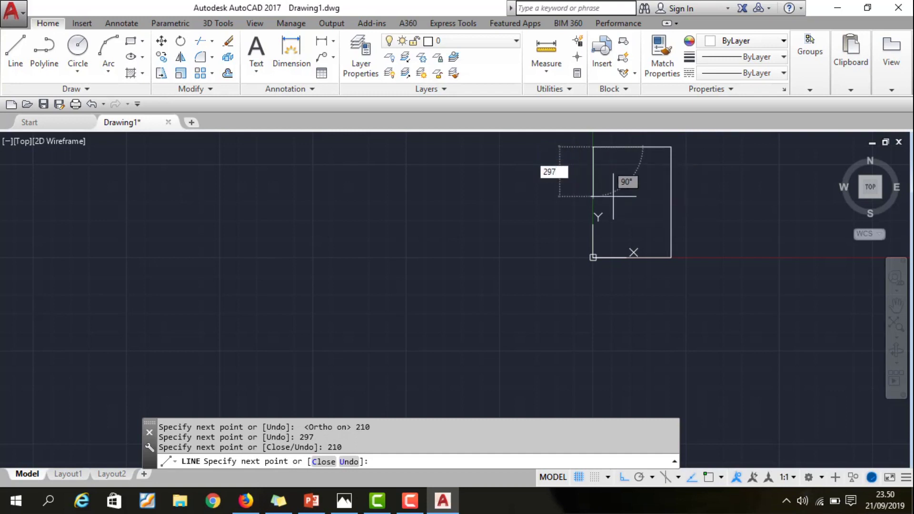
key("Return")
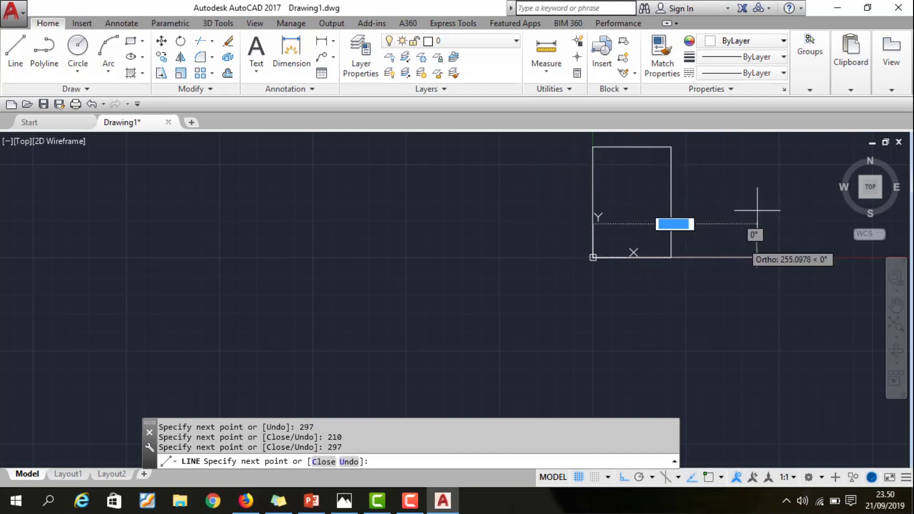
key("Escape")
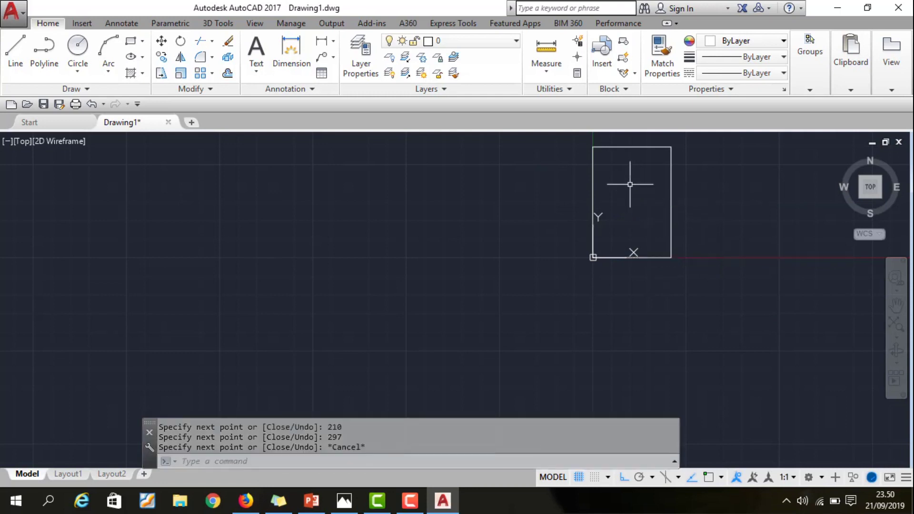
Zoom to frame the outline and bring up the title block reference presentation.
scroll(500, 193, "down", 2)
scroll(543, 164, "down", 2)
scroll(537, 180, "up", 3)
scroll(542, 192, "up", 2)
scroll(542, 192, "up", 2)
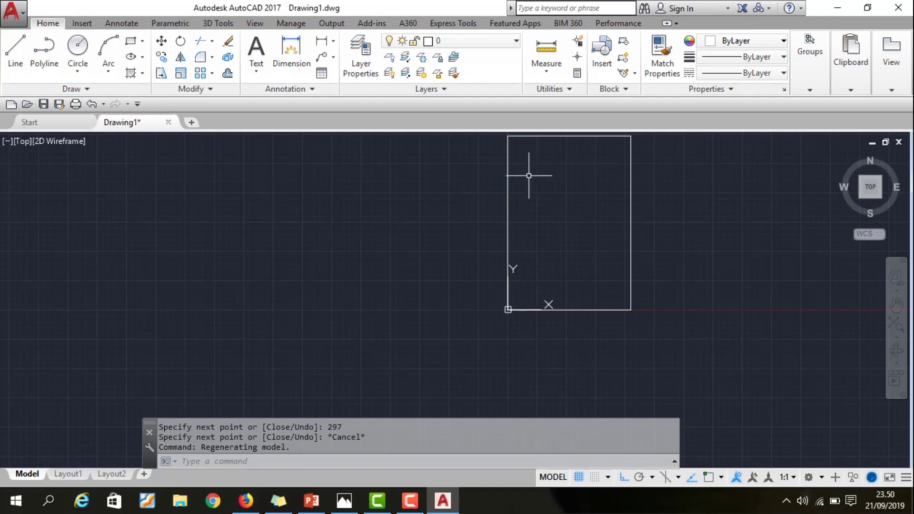
scroll(490, 209, "down", 4)
scroll(509, 184, "up", 2)
scroll(510, 183, "up", 2)
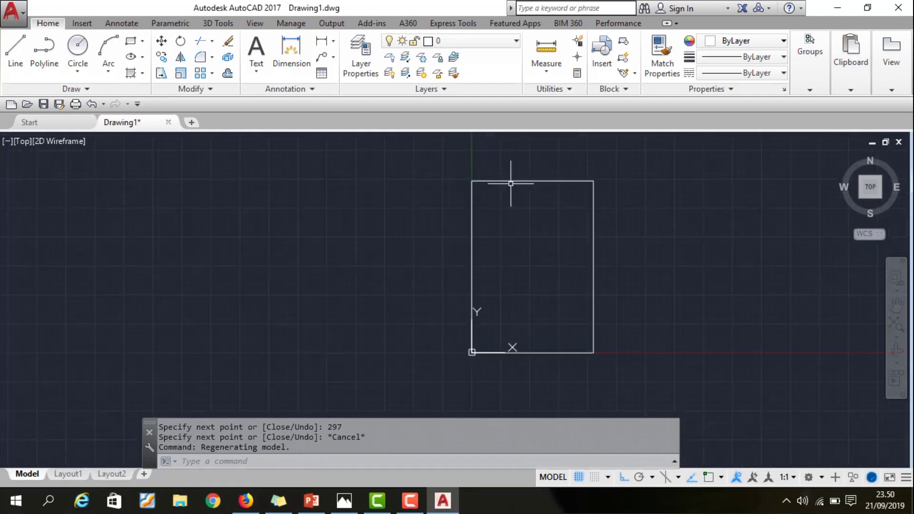
scroll(611, 364, "up", 2)
scroll(581, 266, "down", 2)
scroll(545, 190, "up", 2)
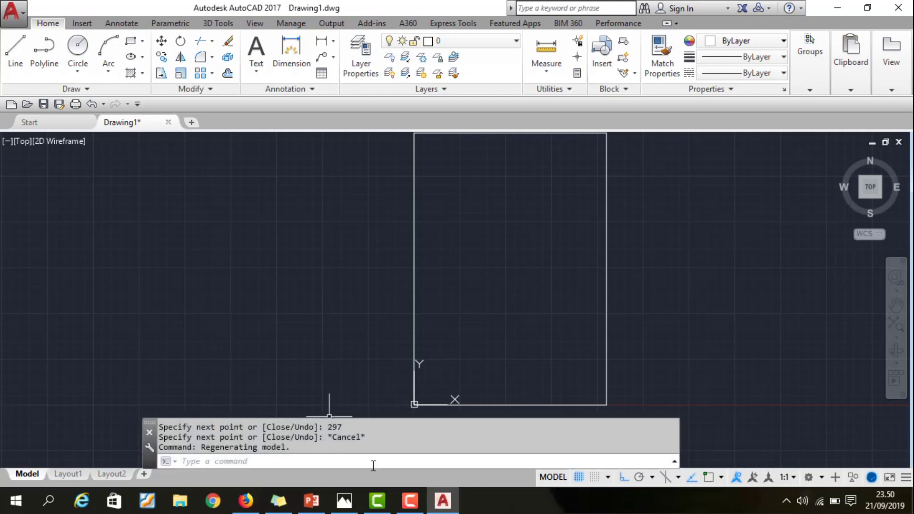
left_click(312, 500)
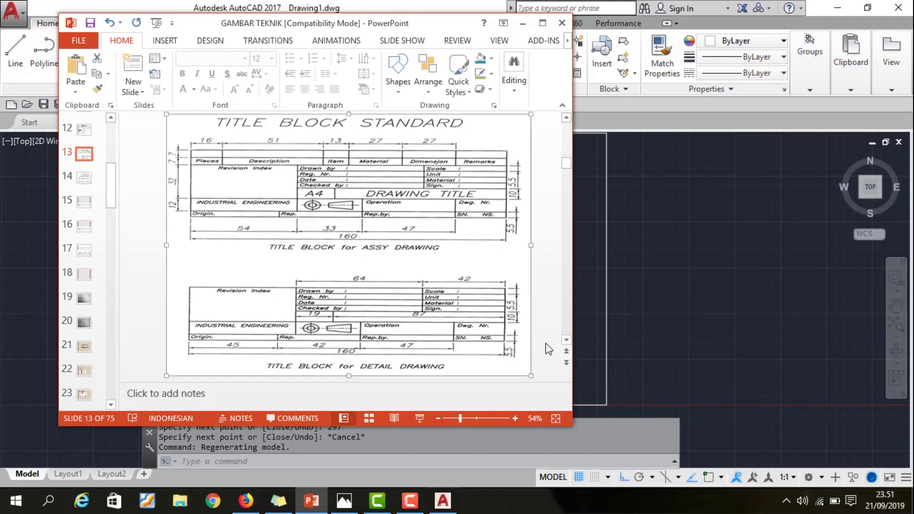
Minimize the PowerPoint title block slide to return to the drawing.
left_click(523, 23)
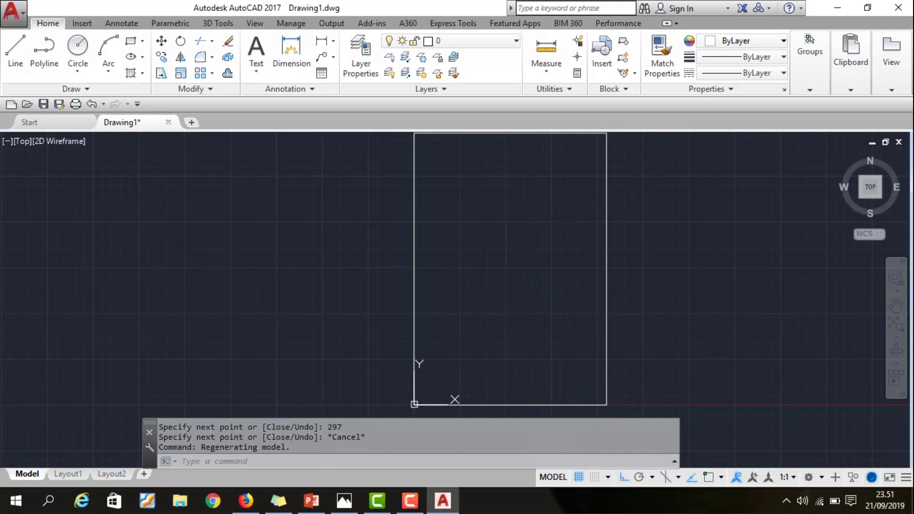
Paste the title block picture right of the A4 sheet at default text size and select it.
key("ctrl+v")
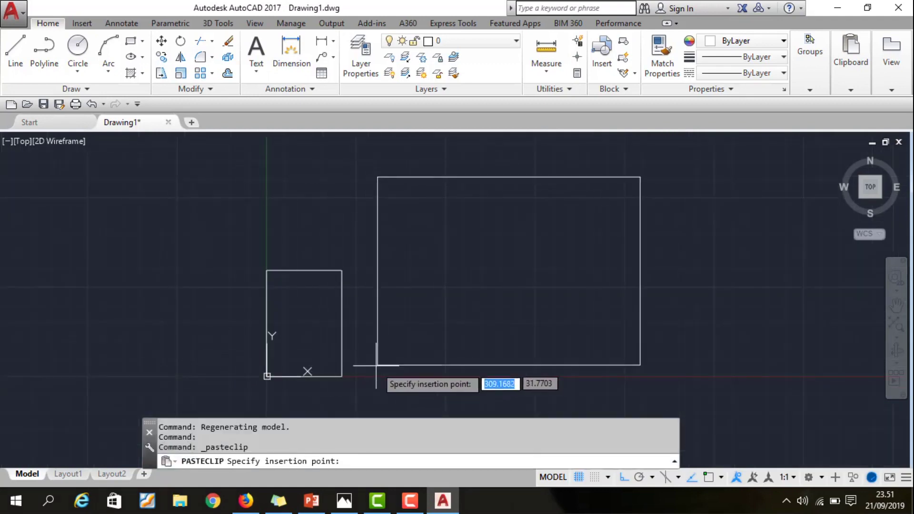
left_click(365, 377)
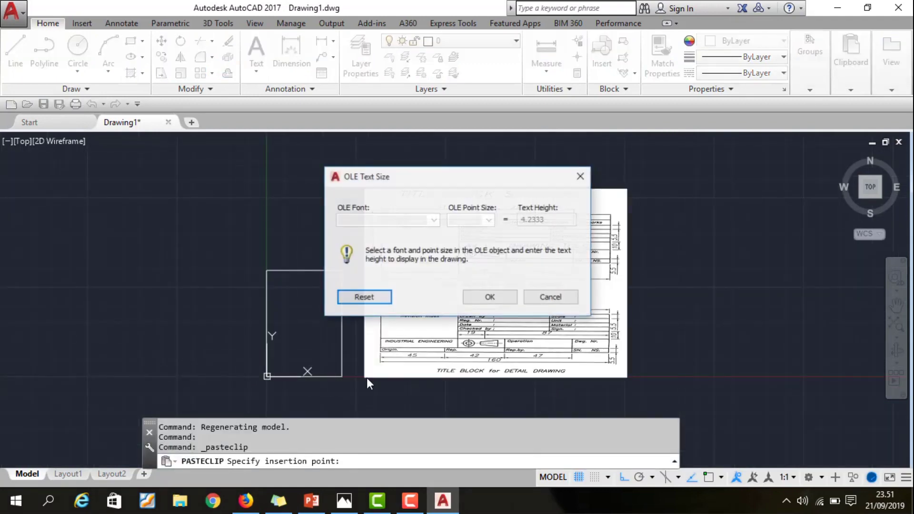
left_click(489, 298)
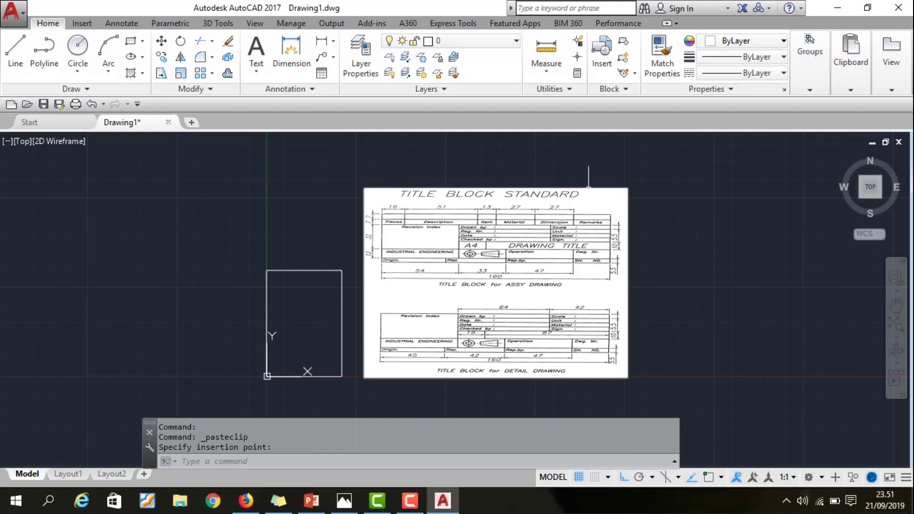
left_click(589, 188)
left_click(620, 186)
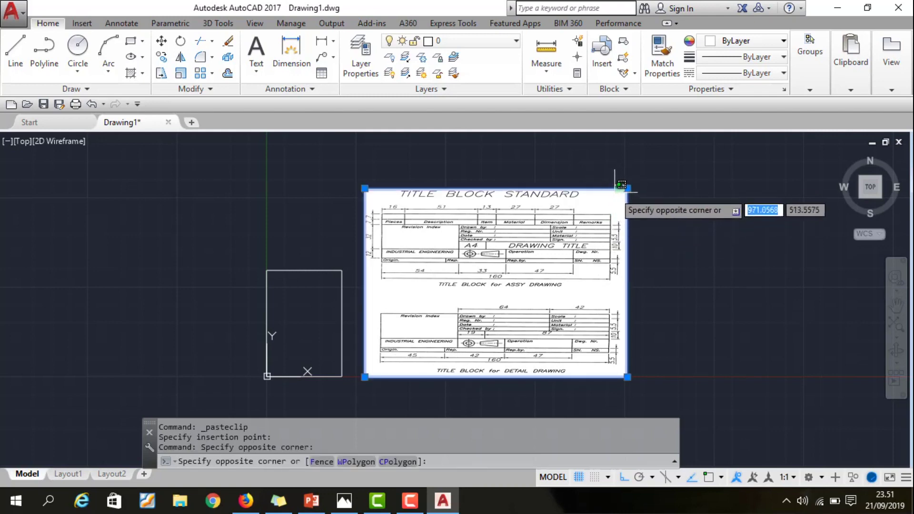
Shrink the pasted picture by moving its top-right grip inward with Ortho off.
left_click(617, 188)
left_click(628, 189)
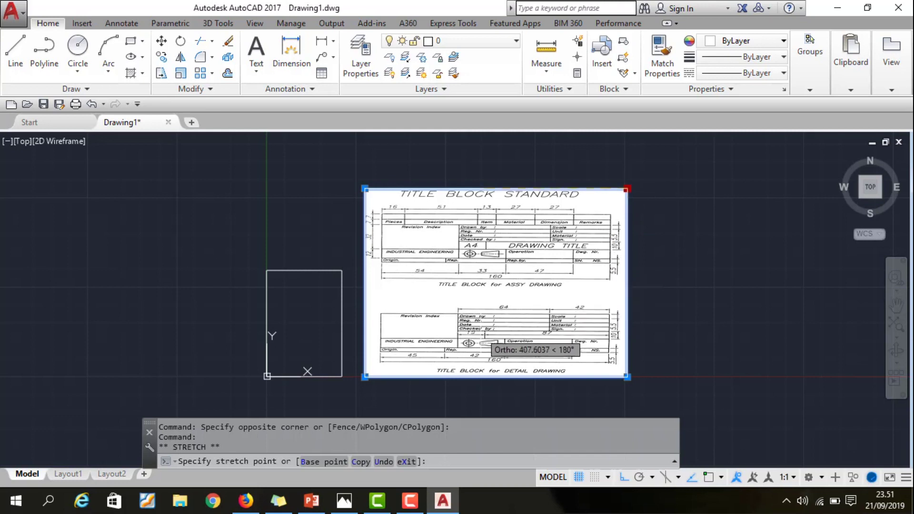
key("F8")
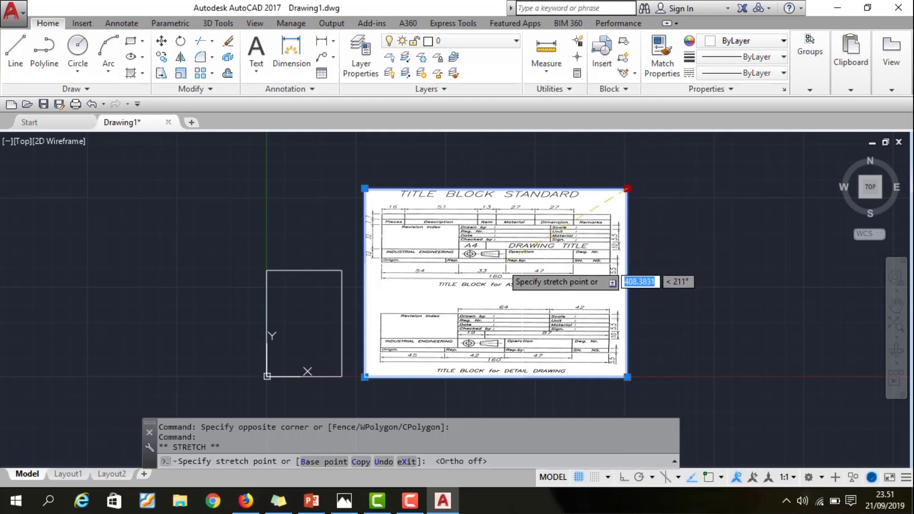
left_click(529, 260)
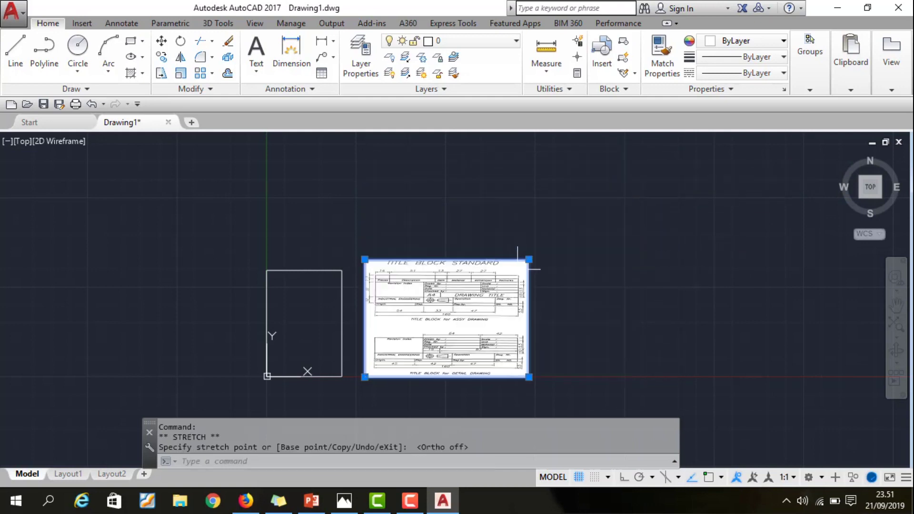
left_click(528, 260)
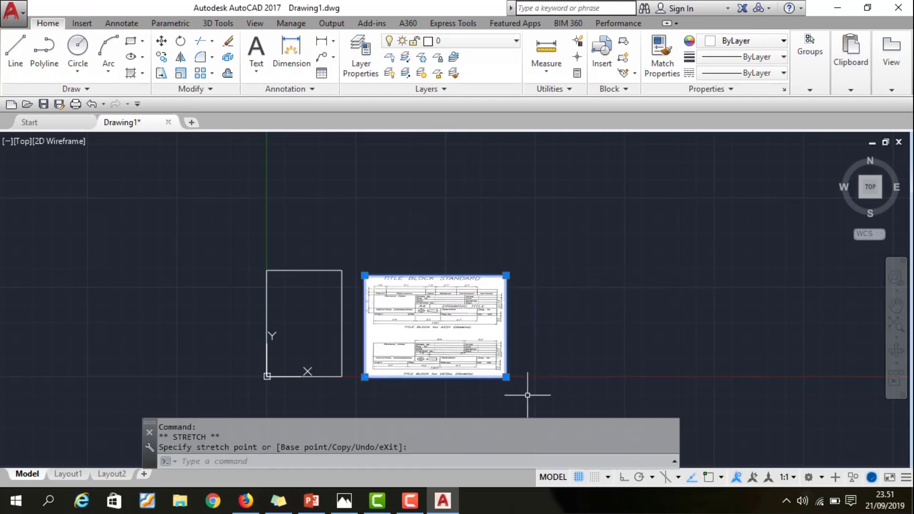
scroll(339, 367, "up", 2)
scroll(336, 360, "up", 2)
scroll(448, 337, "down", 4)
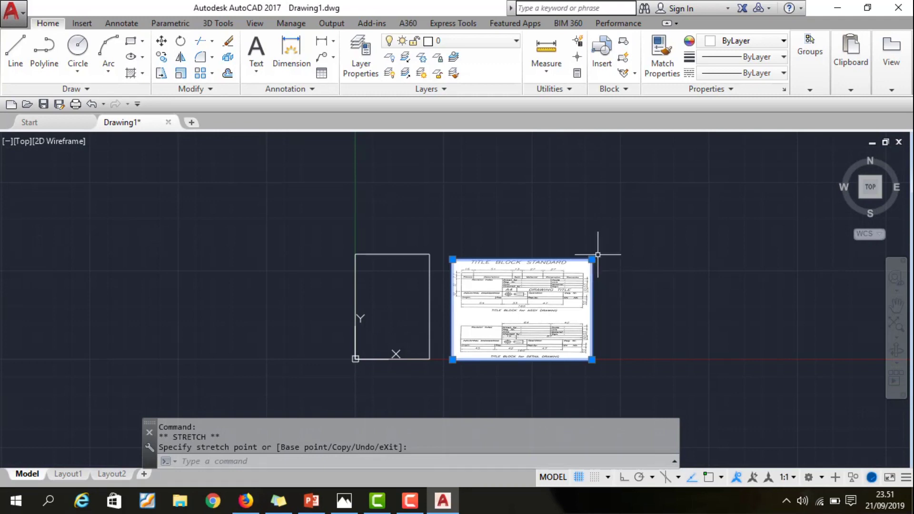
key("Escape")
scroll(480, 300, "up", 2)
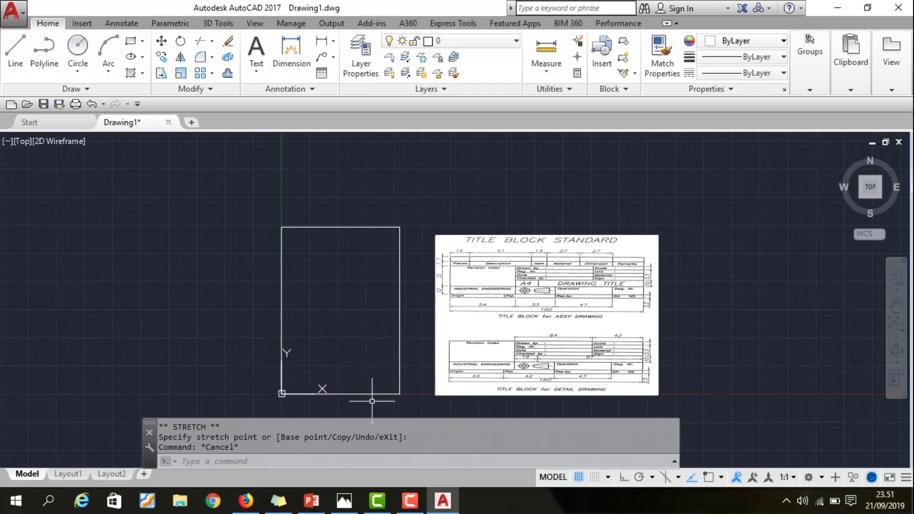
scroll(371, 401, "up", 2)
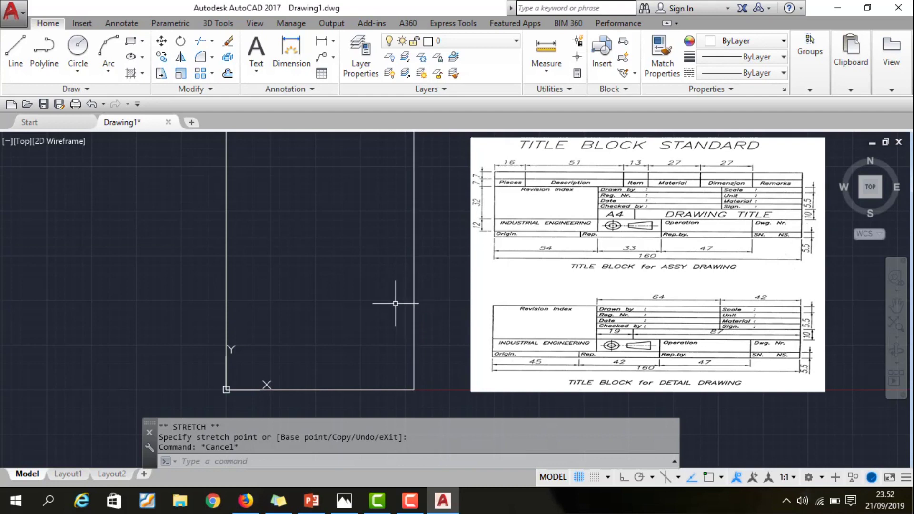
type("OF")
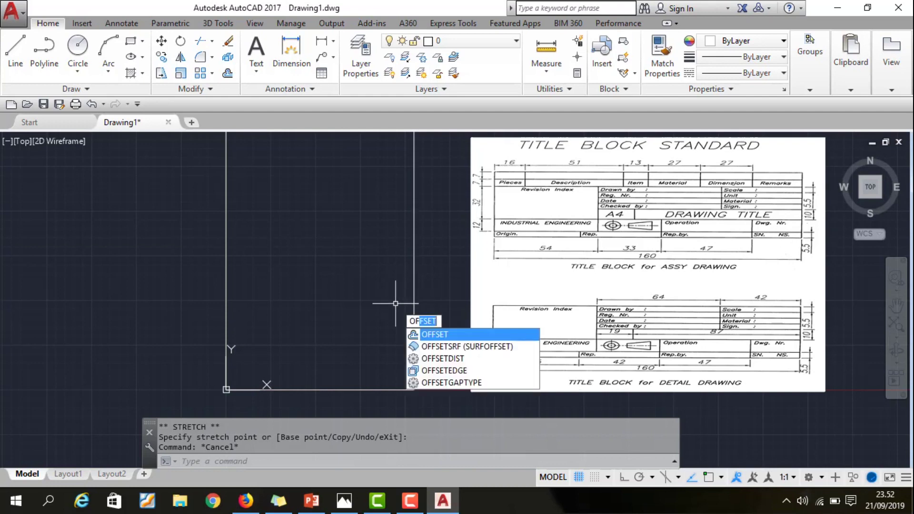
Offset the right, bottom and left sheet edges 2 units inward.
key("Return")
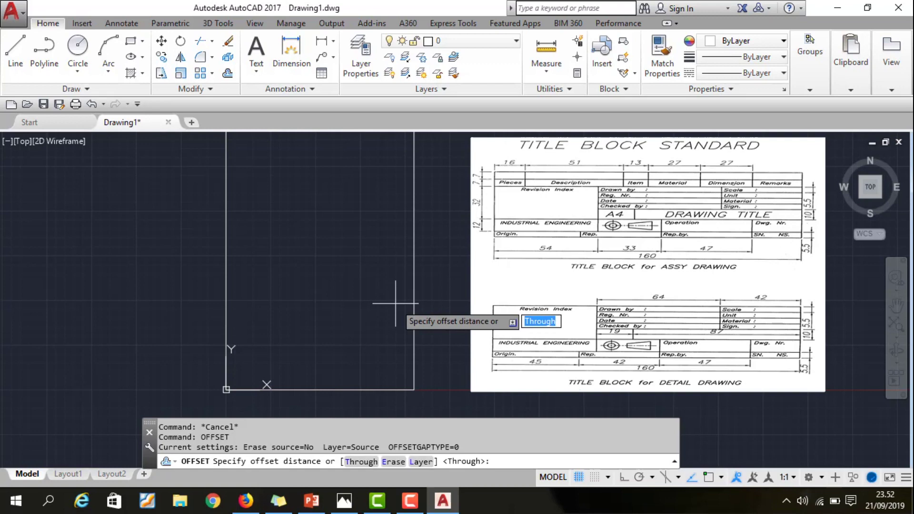
type("2")
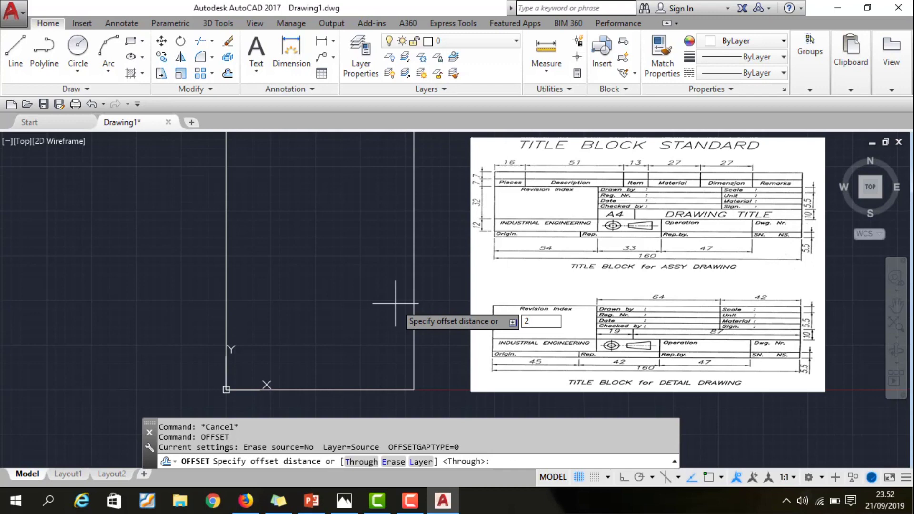
key("Return")
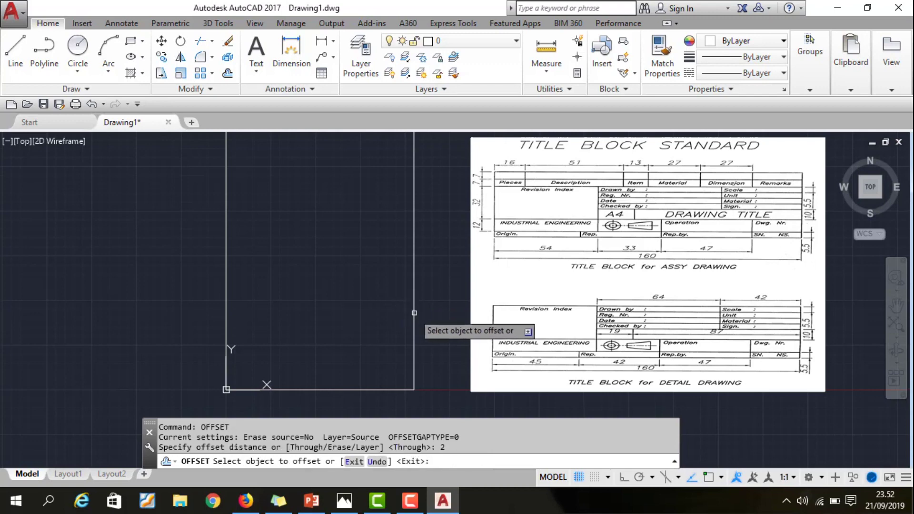
left_click(414, 316)
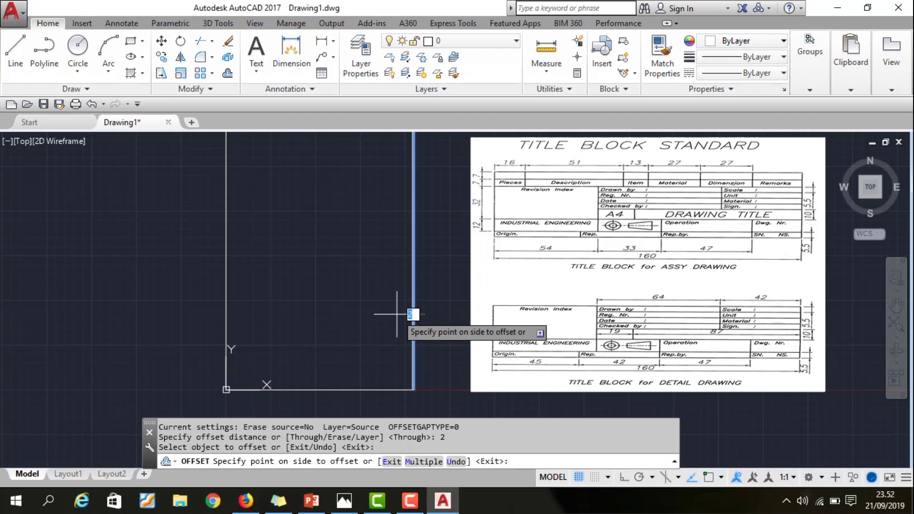
left_click(409, 331)
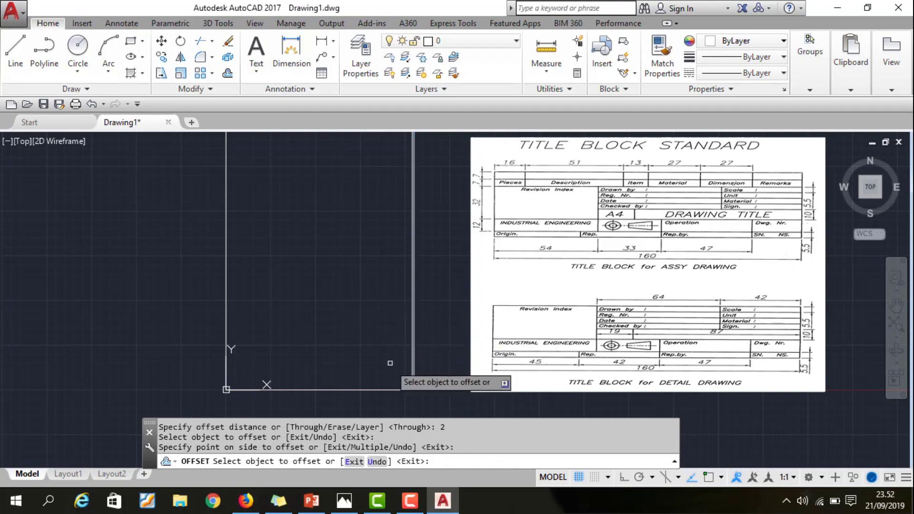
left_click(372, 390)
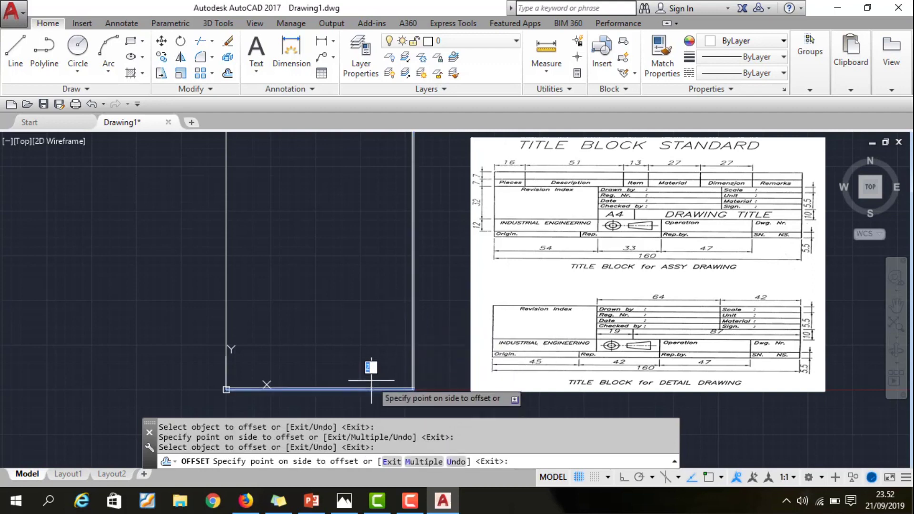
left_click(370, 370)
left_click(226, 305)
left_click(241, 319)
Offset the top edge 2 units inward and zoom to the frame's top-right corner.
scroll(299, 278, "down", 4)
scroll(299, 274, "up", 2)
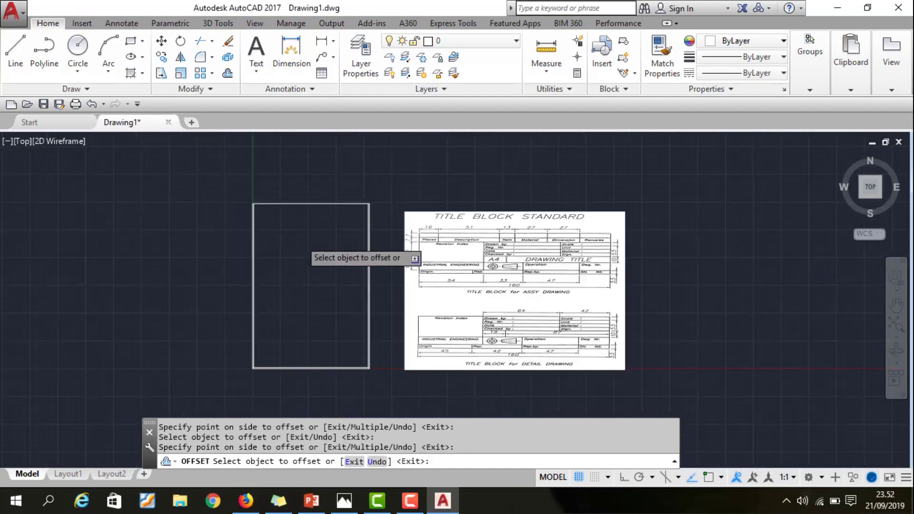
scroll(300, 243, "up", 8)
scroll(305, 207, "down", 6)
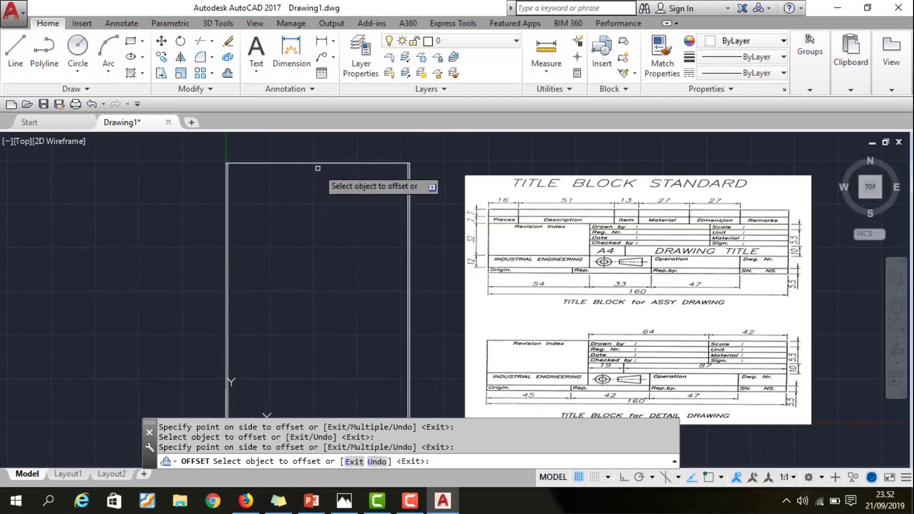
scroll(316, 165, "up", 5)
left_click(319, 148)
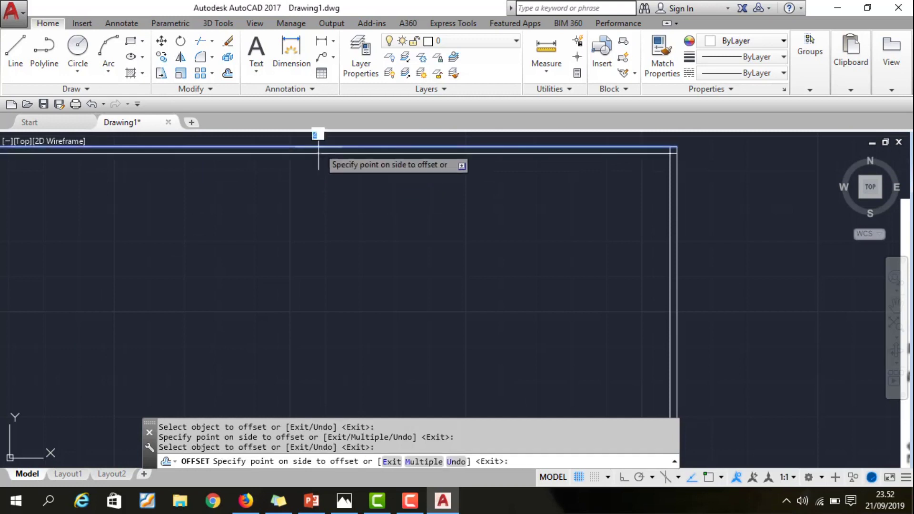
left_click(323, 159)
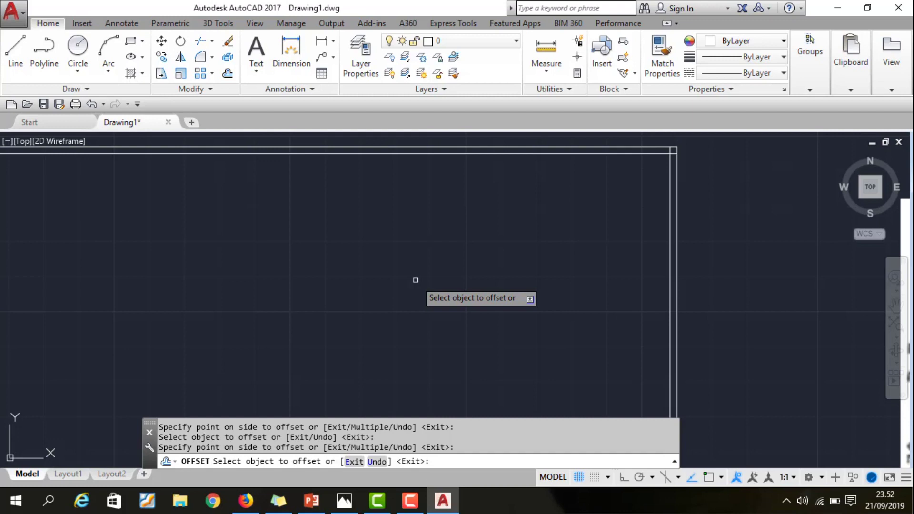
key("Escape")
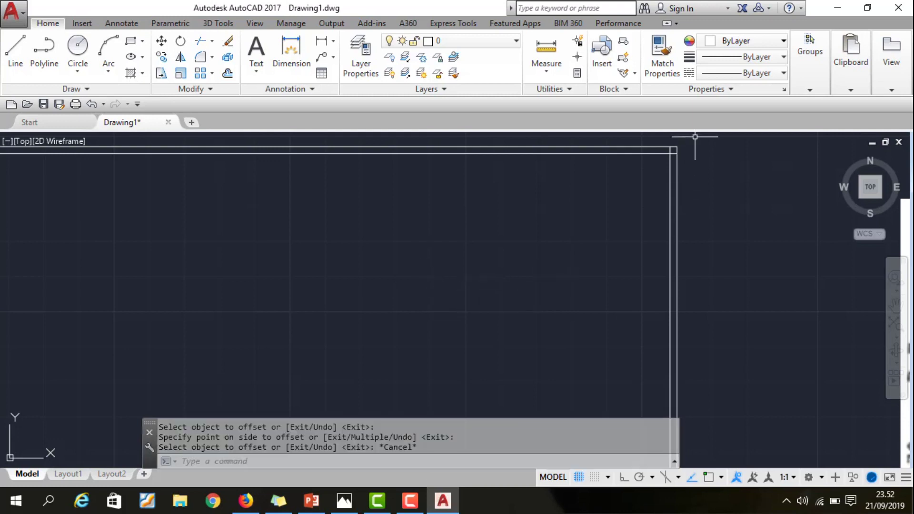
scroll(695, 137, "up", 2)
middle_click_drag(658, 149, 595, 241)
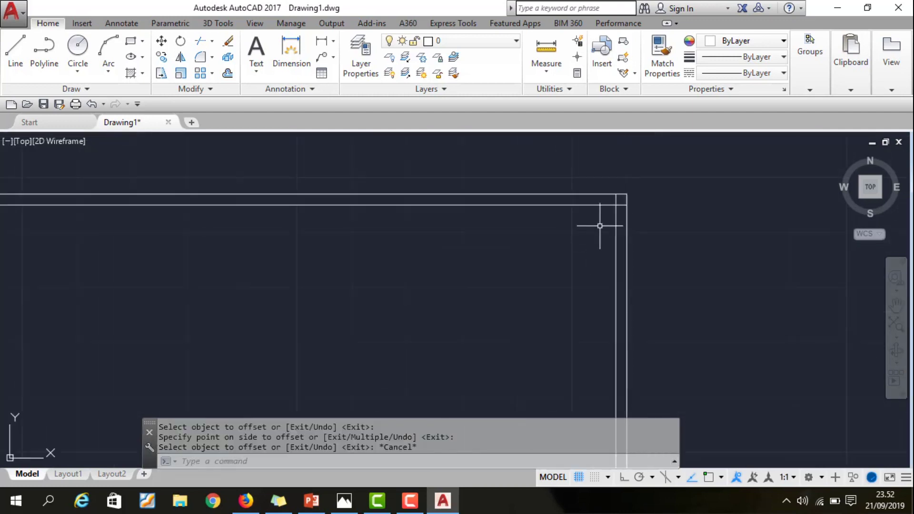
scroll(623, 189, "up", 5)
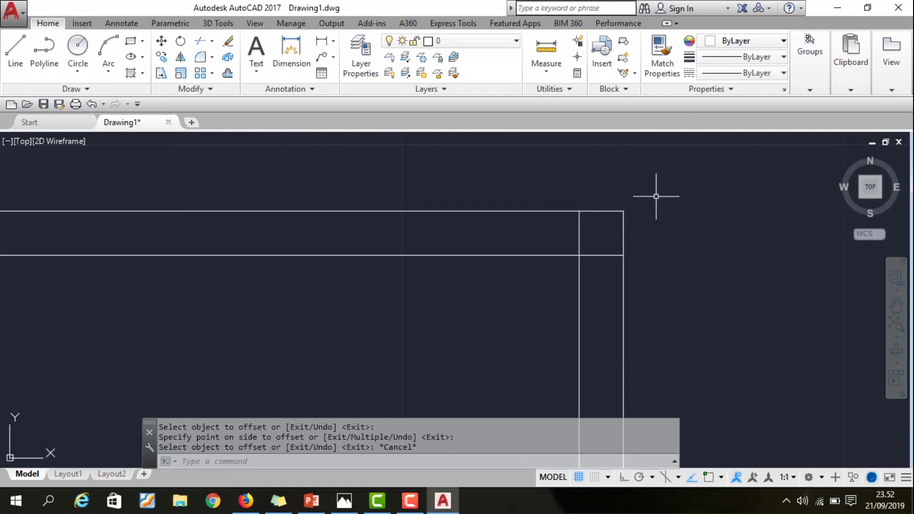
type("tr")
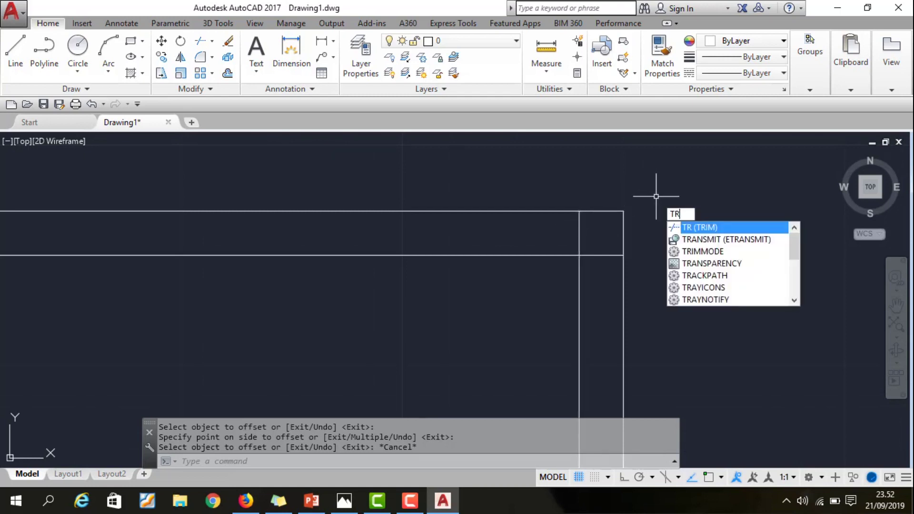
type("i")
Trim the overhanging inner border end at the top-right corner, using all lines as cutting edges.
key("Return")
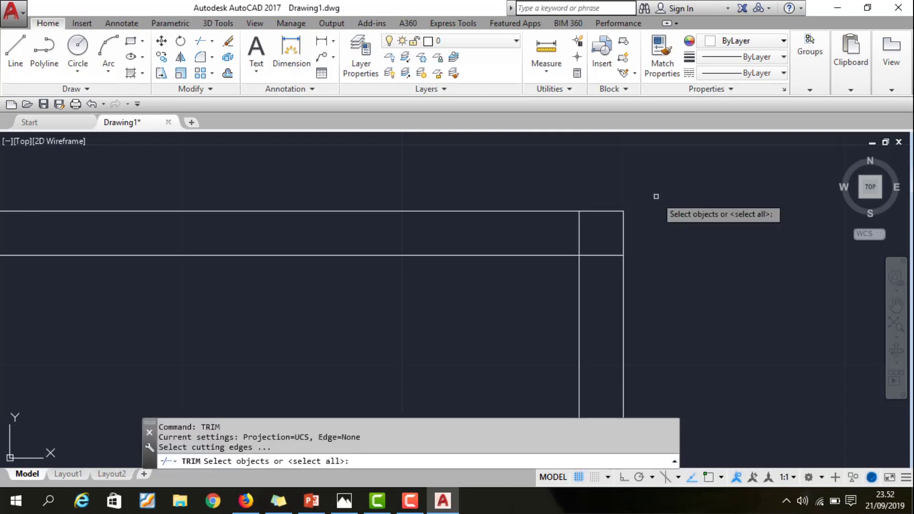
key("Return")
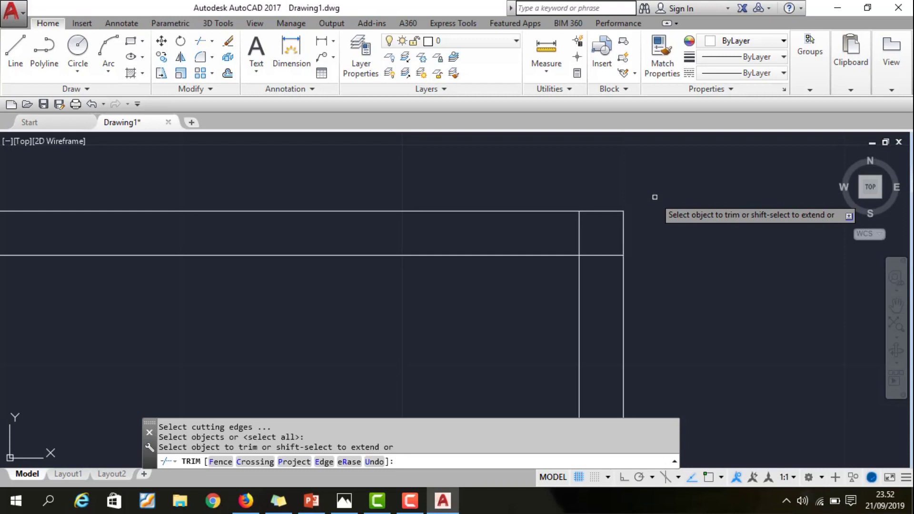
left_click(580, 230)
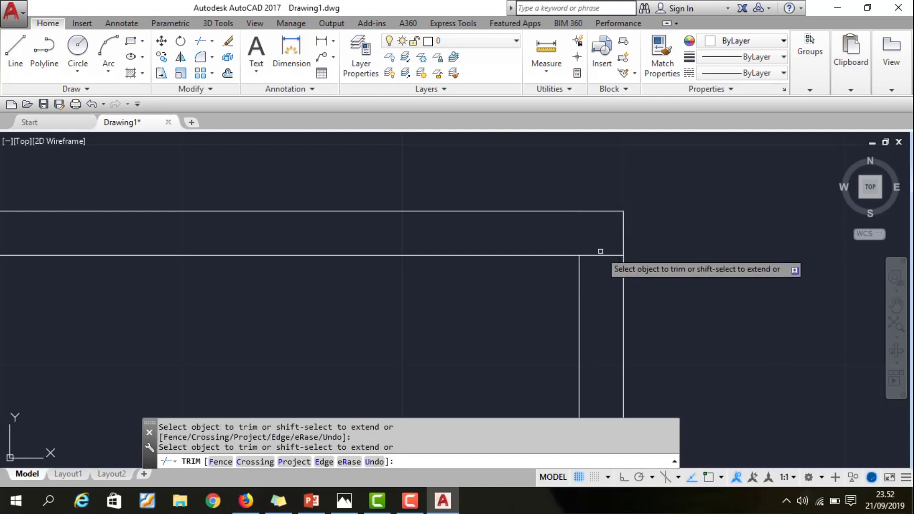
scroll(574, 341, "down", 8)
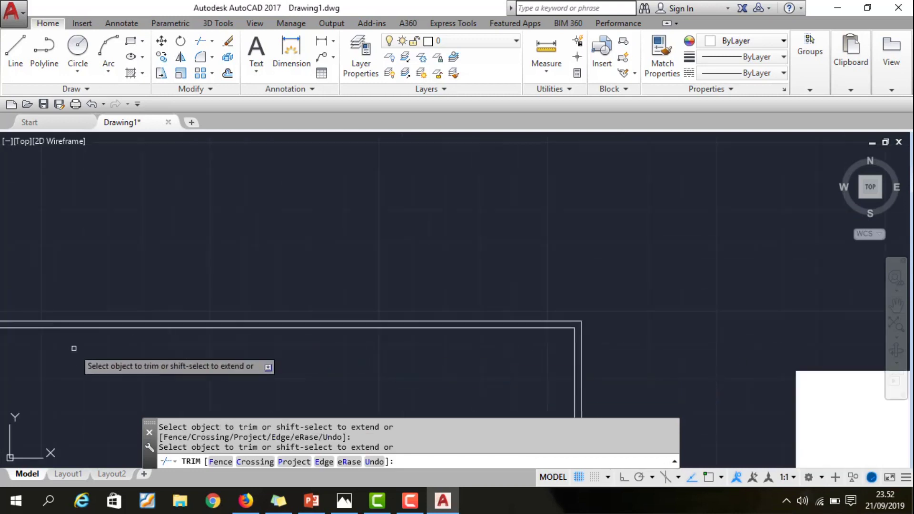
scroll(704, 324, "down", 3)
scroll(354, 311, "up", 5)
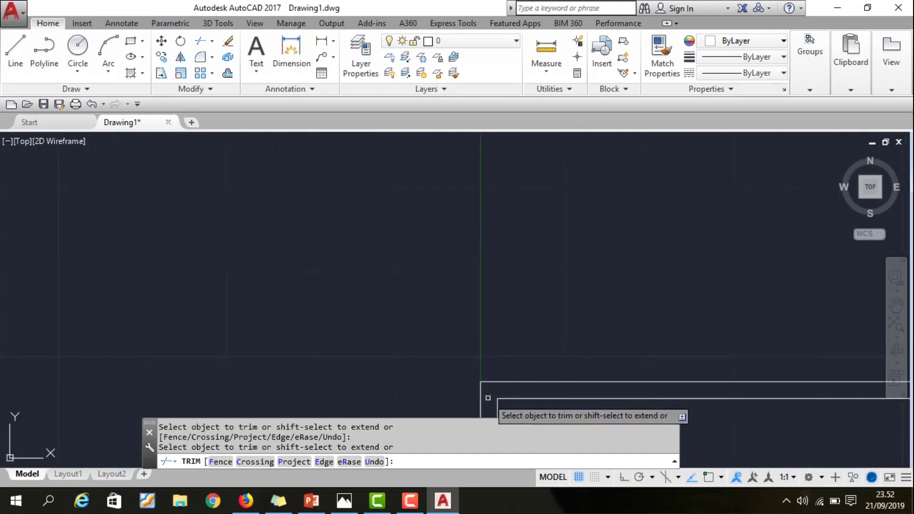
scroll(465, 324, "up", 2)
scroll(469, 340, "up", 3)
scroll(469, 339, "down", 3)
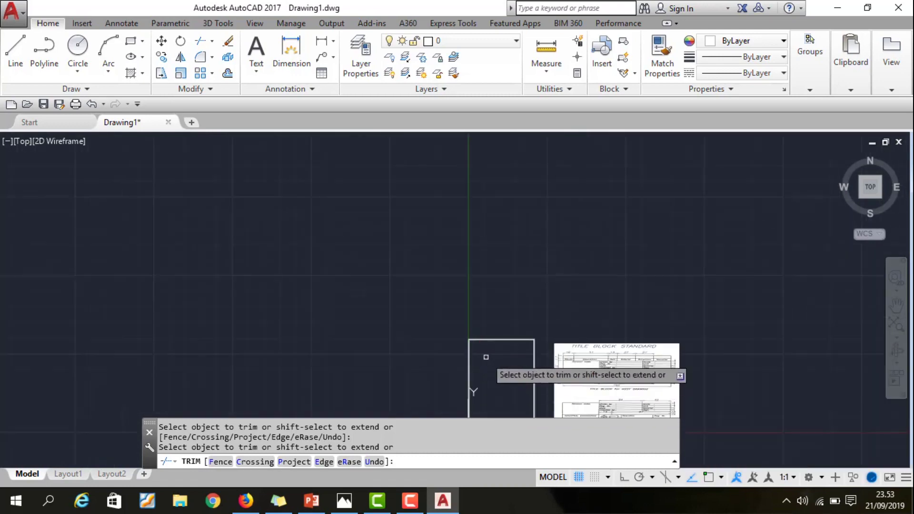
scroll(458, 281, "down", 3)
scroll(461, 340, "up", 6)
scroll(460, 340, "up", 3)
scroll(445, 326, "up", 2)
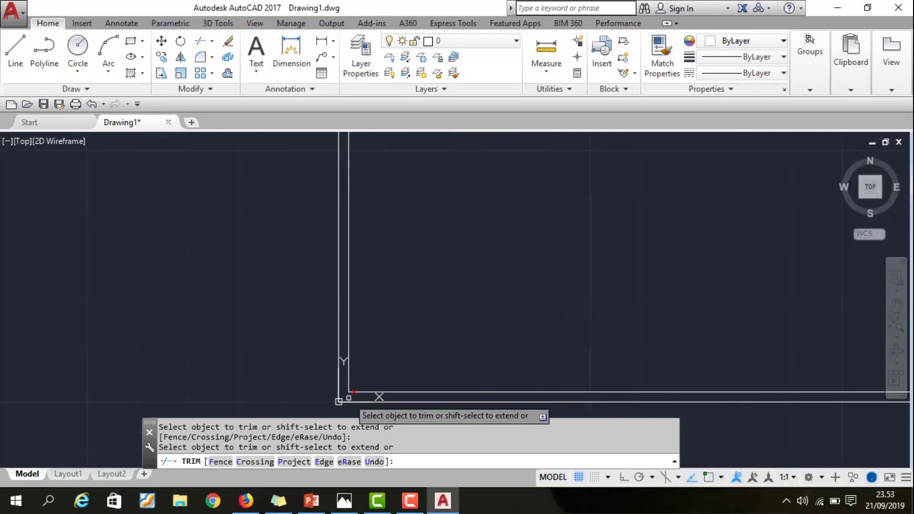
scroll(297, 369, "down", 5)
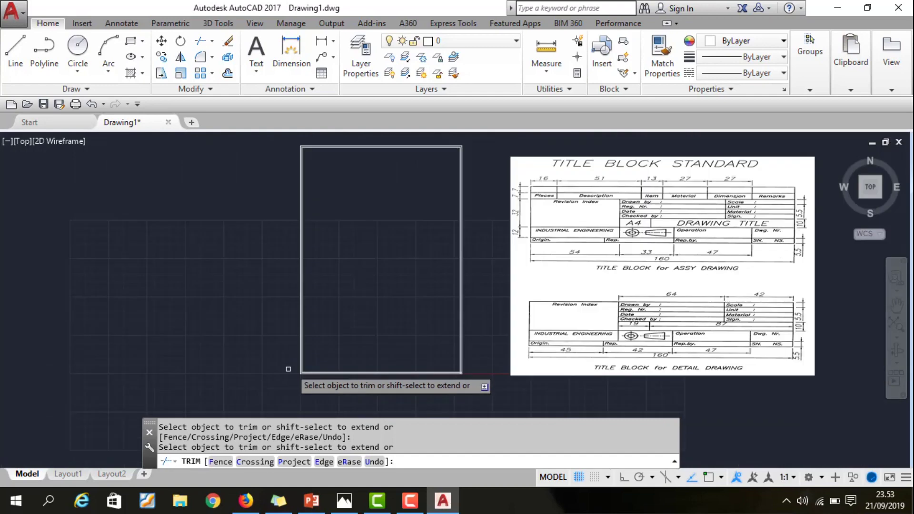
scroll(435, 381, "up", 3)
scroll(437, 362, "up", 3)
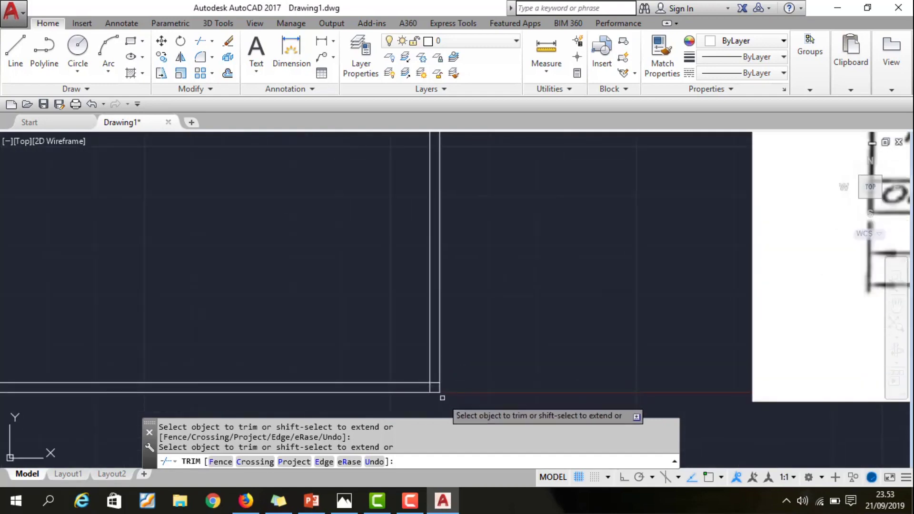
scroll(431, 400, "up", 3)
scroll(431, 392, "up", 3)
Trim the leftover overhanging segments at the bottom corner so it closes cleanly.
left_click(416, 352)
left_click(434, 326)
scroll(466, 319, "down", 3)
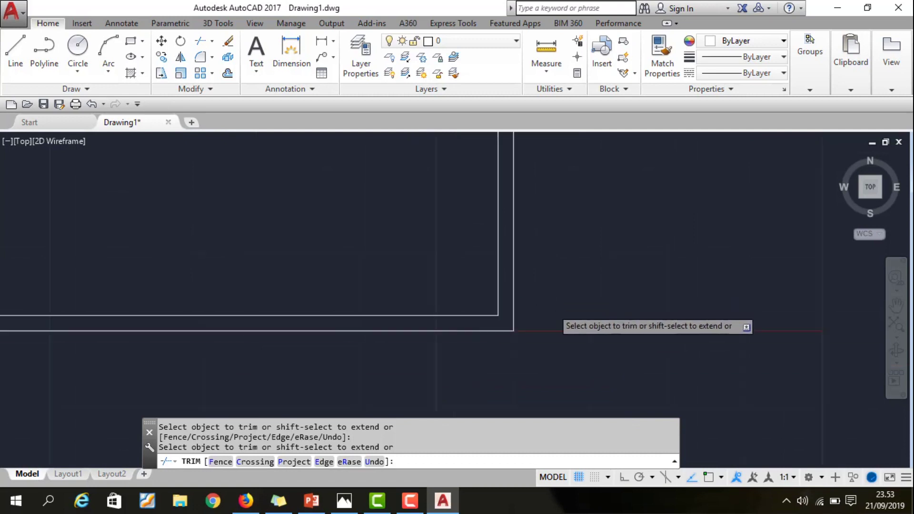
scroll(554, 309, "down", 2)
scroll(565, 313, "down", 2)
scroll(500, 333, "down", 2)
scroll(454, 296, "down", 5)
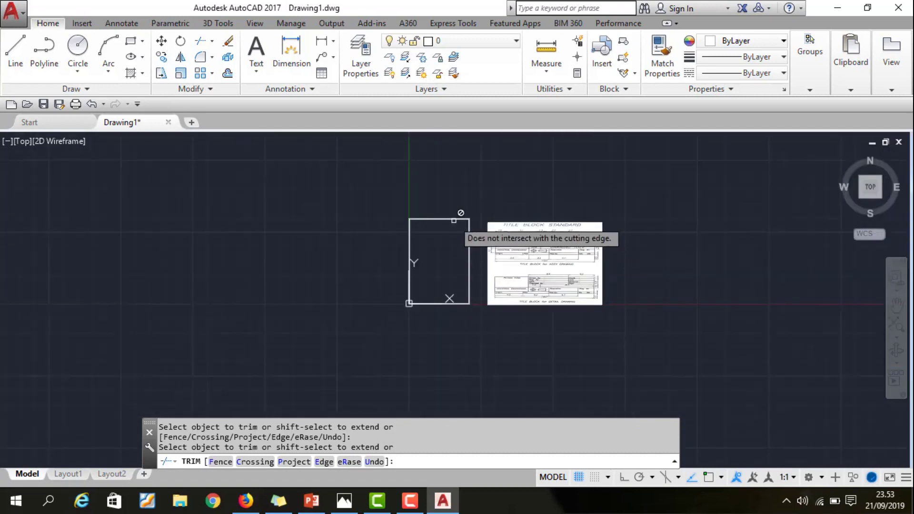
scroll(458, 212, "up", 2)
key("Escape")
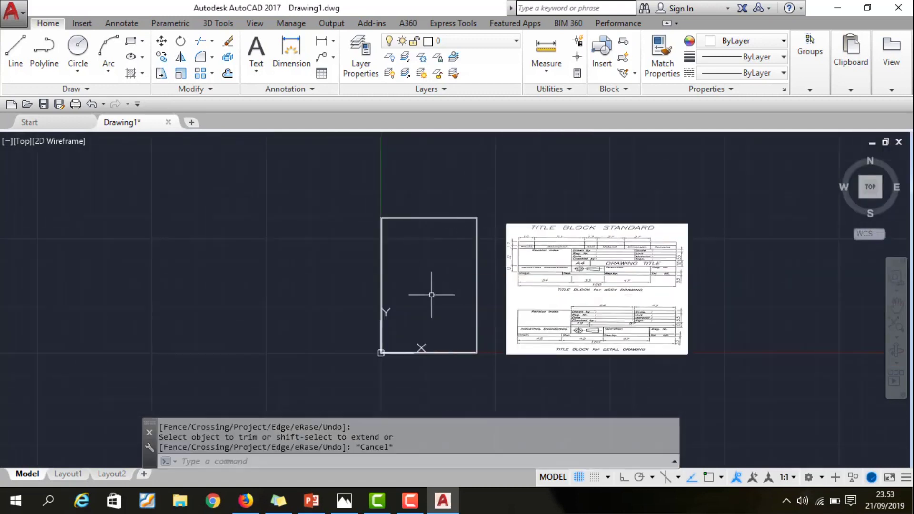
scroll(497, 312, "up", 4)
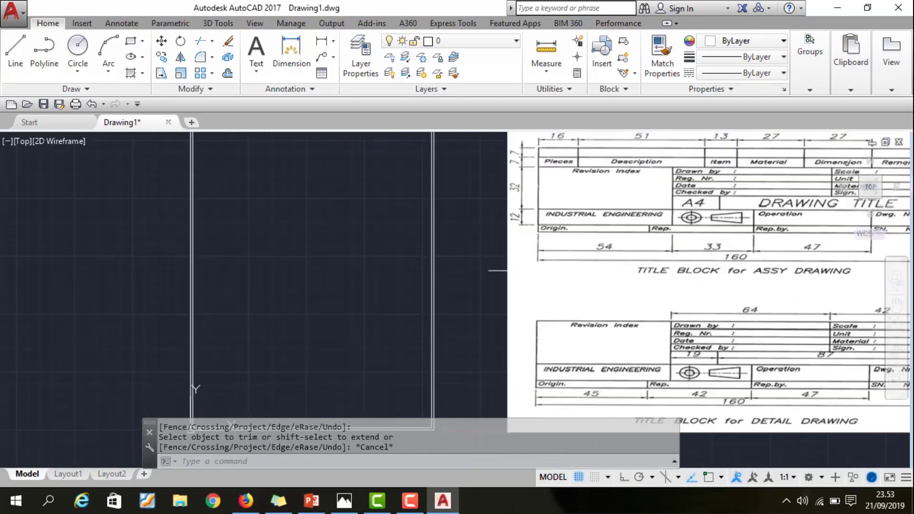
scroll(427, 284, "down", 4)
scroll(477, 328, "up", 2)
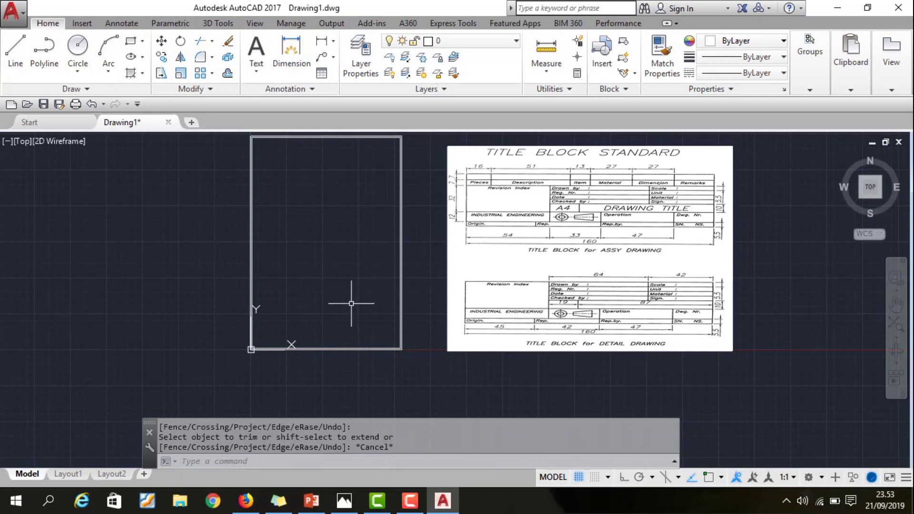
scroll(351, 303, "up", 2)
type("OF")
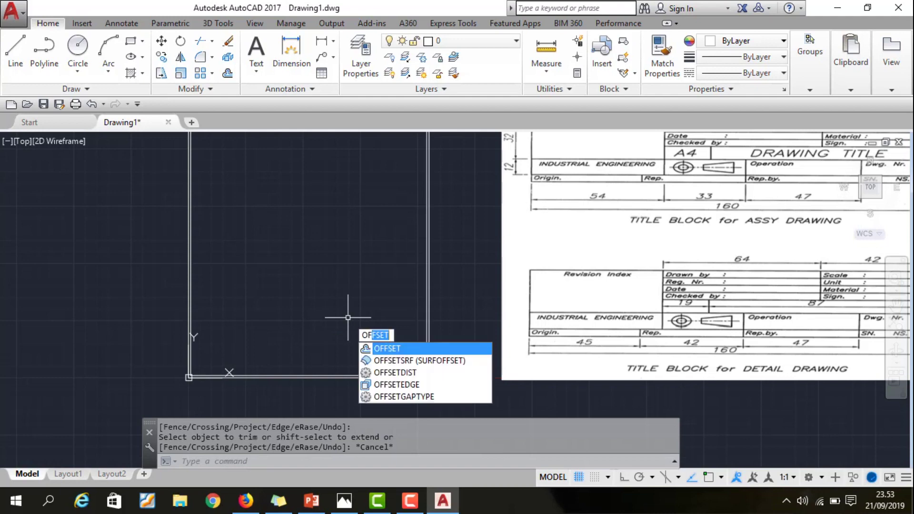
Offset the right inner border line 160 units to the left.
key("Return")
type("160")
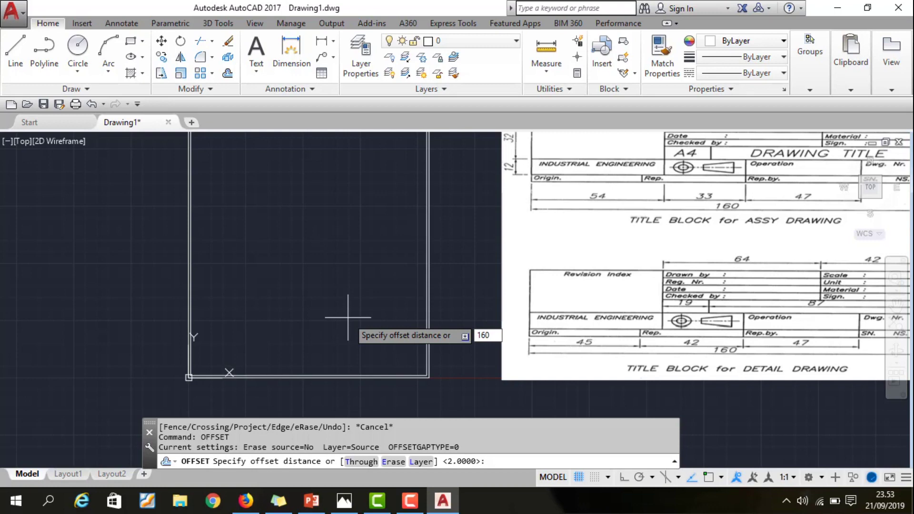
key("Return")
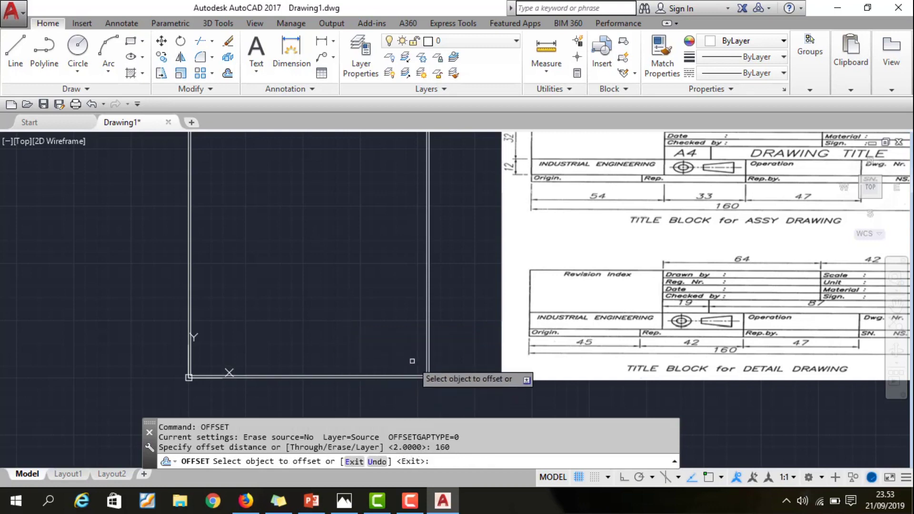
left_click(428, 362)
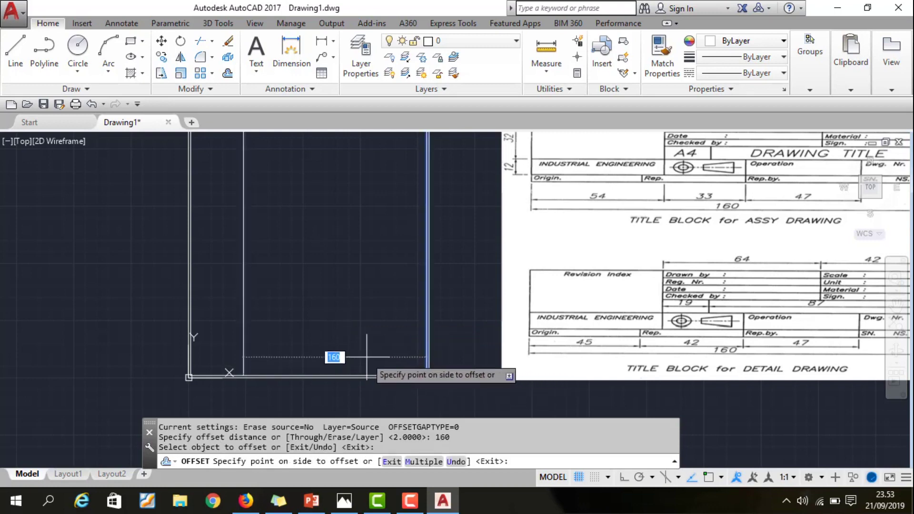
left_click(290, 359)
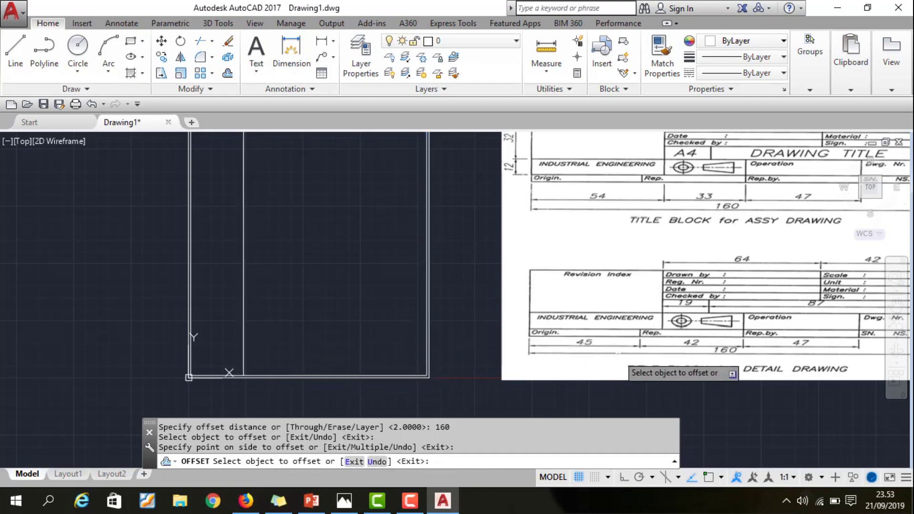
scroll(401, 367, "down", 2)
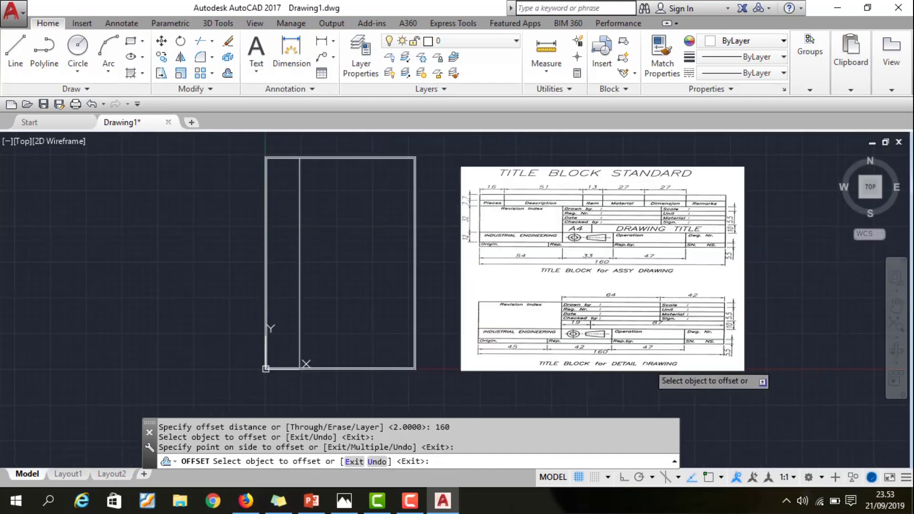
scroll(687, 362, "up", 2)
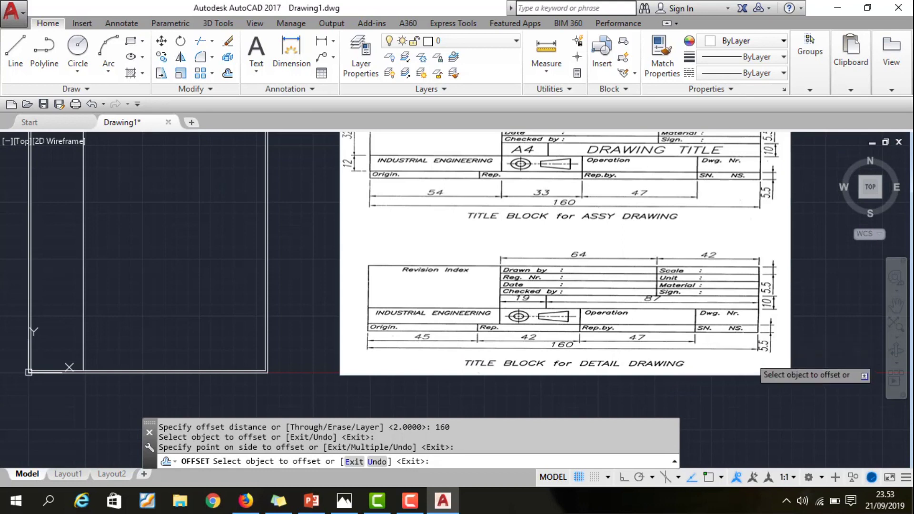
Offset the bottom inner border upward, adding row lines 5.5 and then 12 above it.
left_click(225, 369)
type("5.5")
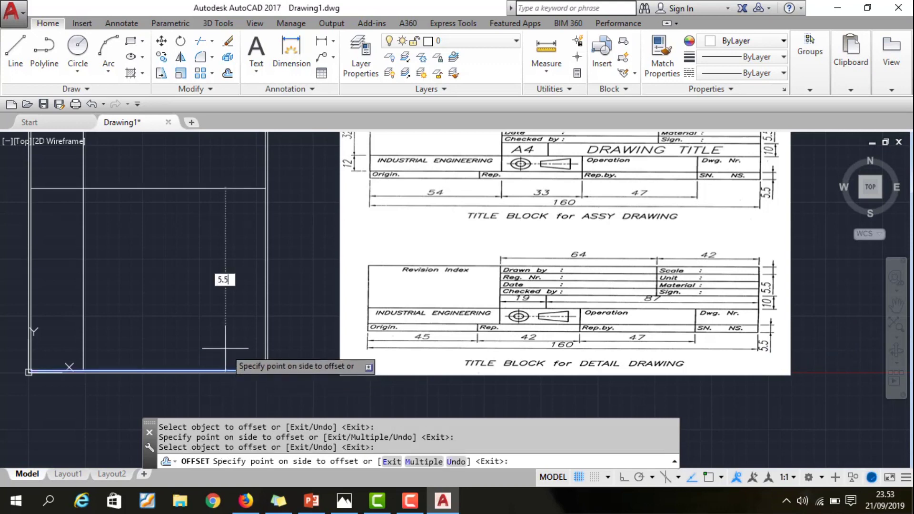
key("Return")
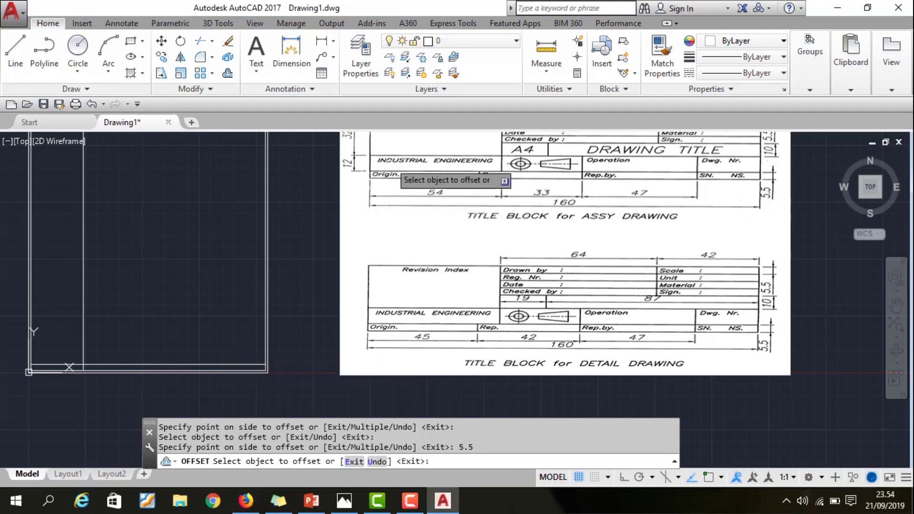
left_click(236, 364)
type("12")
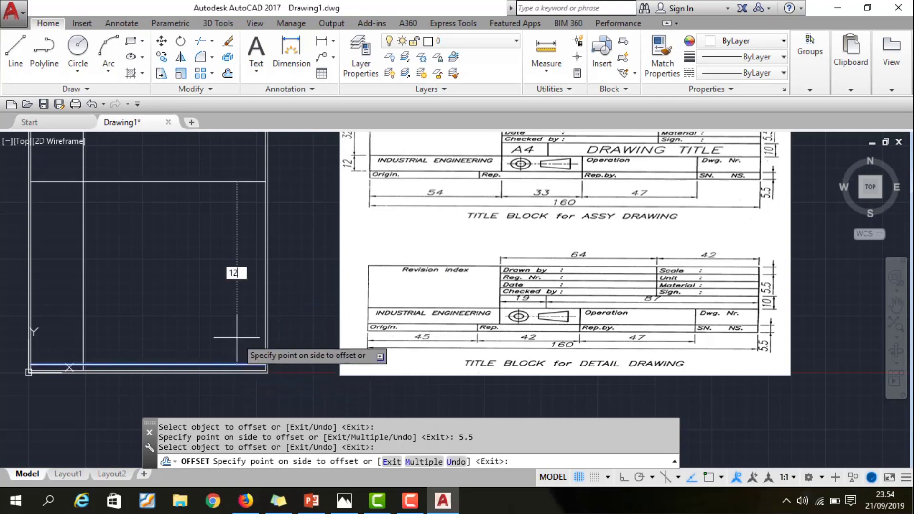
key("Return")
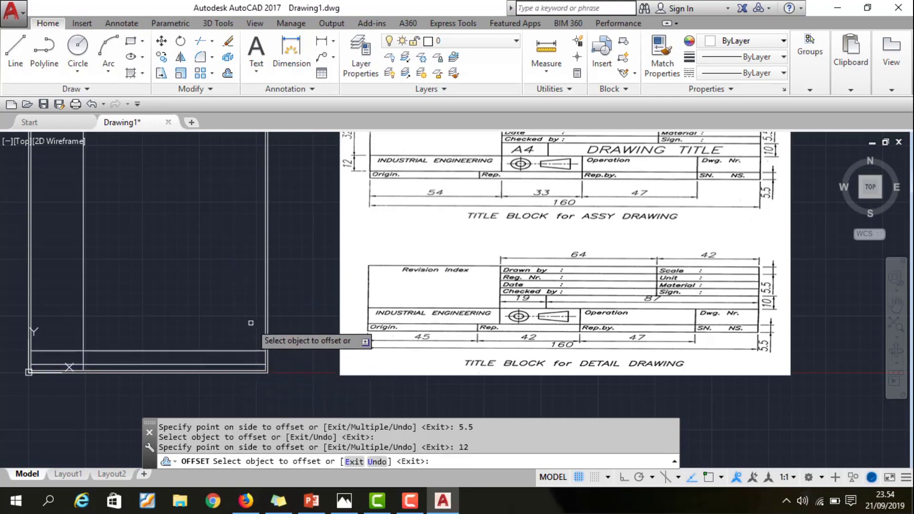
scroll(289, 382, "down", 1)
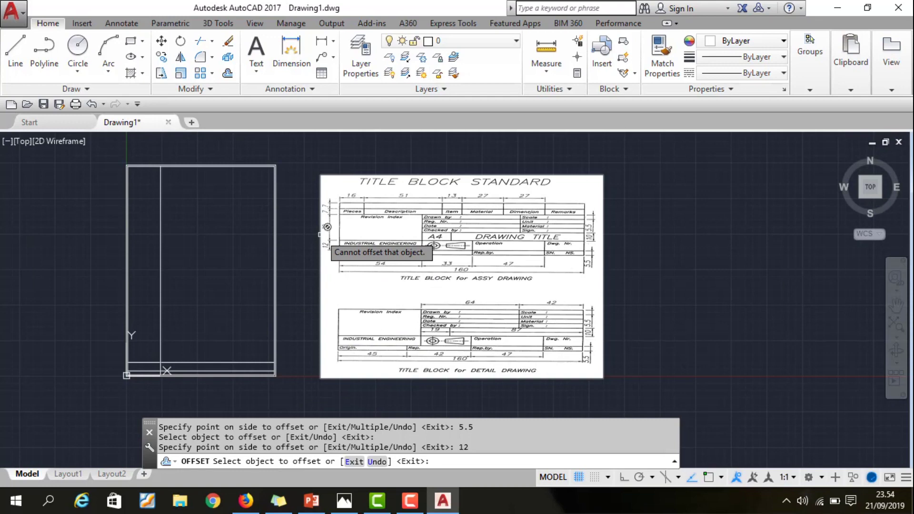
scroll(325, 238, "up", 1)
scroll(246, 295, "down", 1)
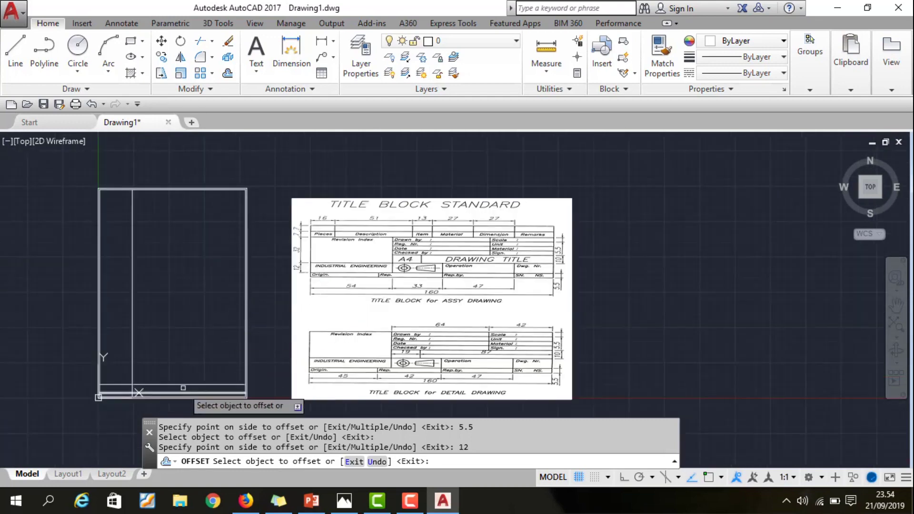
Add a row line 32 above the frame's bottom edge, then two more 7.7 apart.
left_click(185, 384)
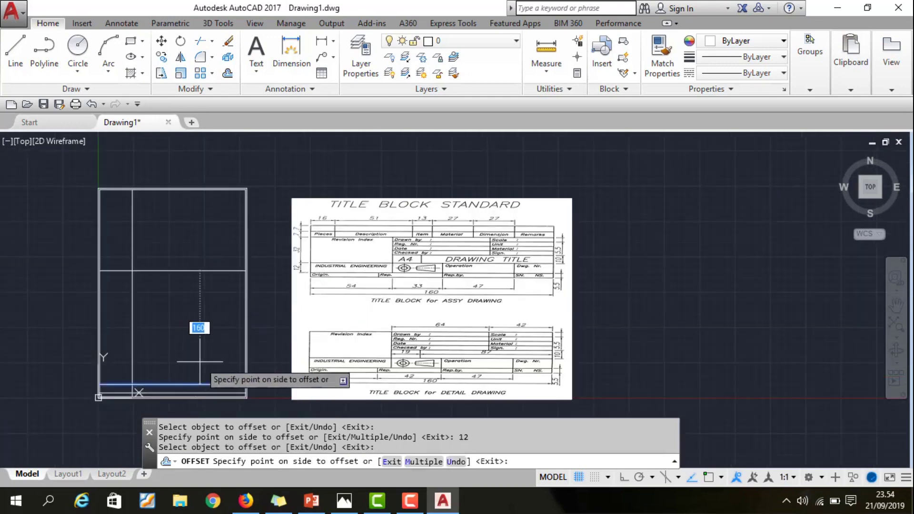
type("32")
key("Return")
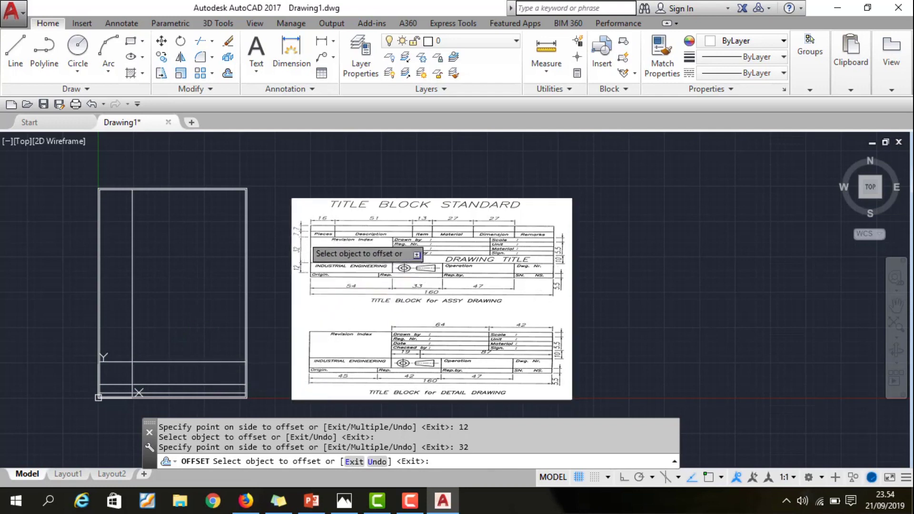
left_click(207, 360)
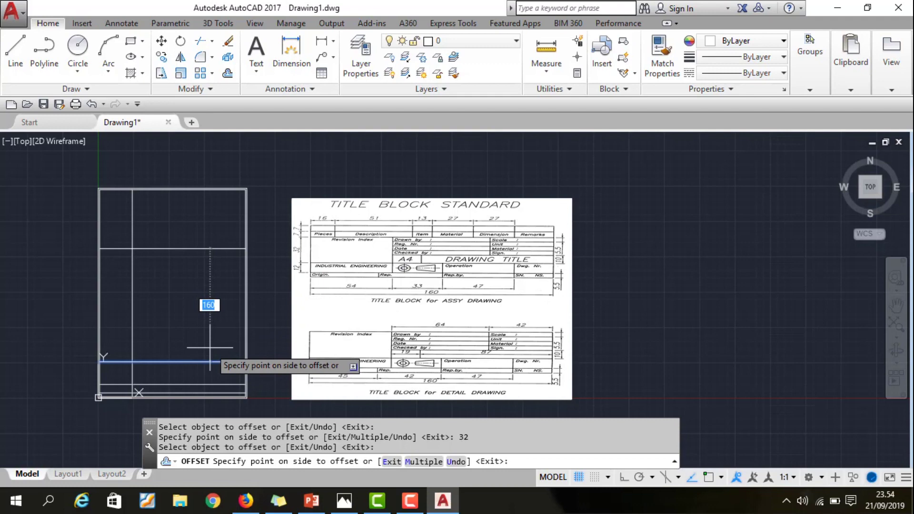
type("7")
key("Return")
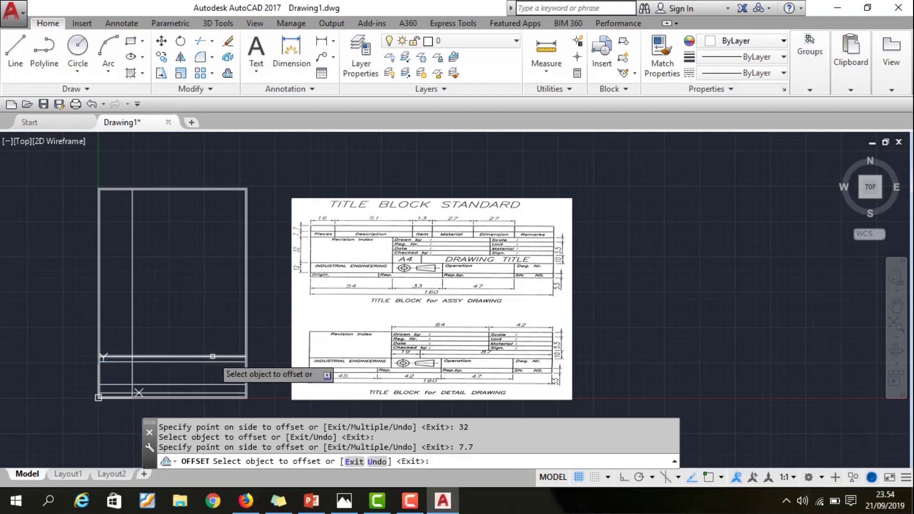
left_click(214, 353)
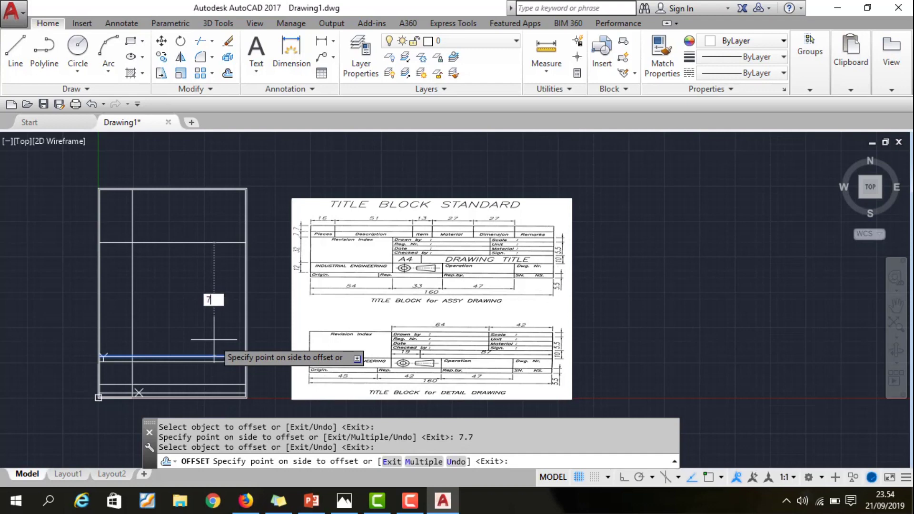
left_click(214, 340)
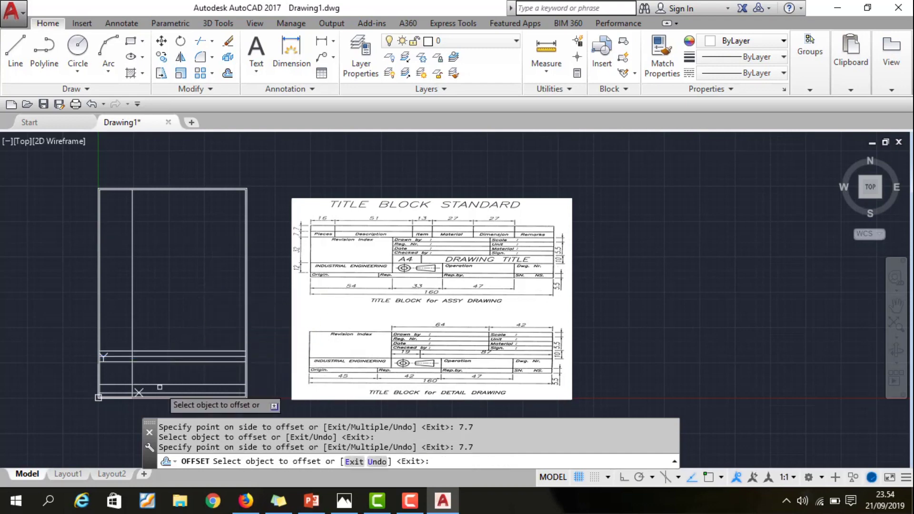
scroll(160, 387, "up", 2)
key("Escape")
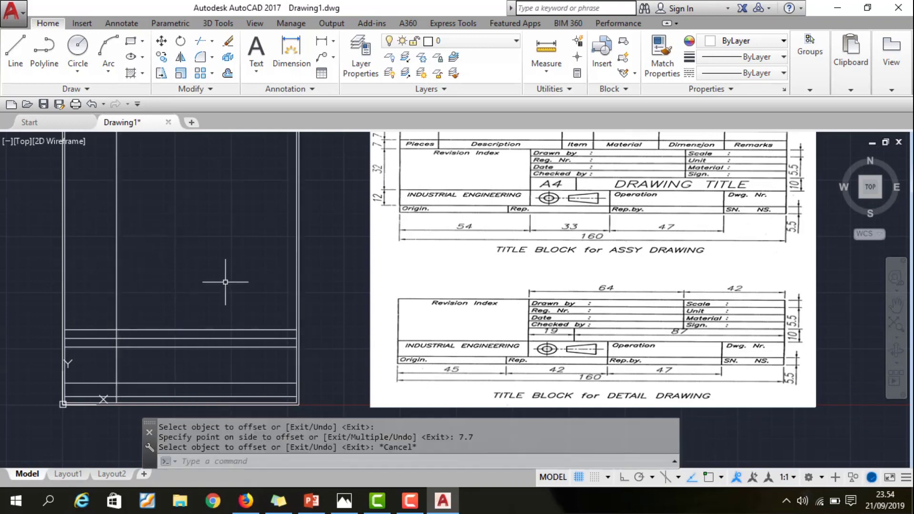
Trim away the divider above the title block and the row line stubs left of it.
type("tr")
key("Return")
key("Return")
mouse_move(127, 275)
left_mouse_down()
mouse_move(105, 266)
mouse_move(92, 286)
left_mouse_up()
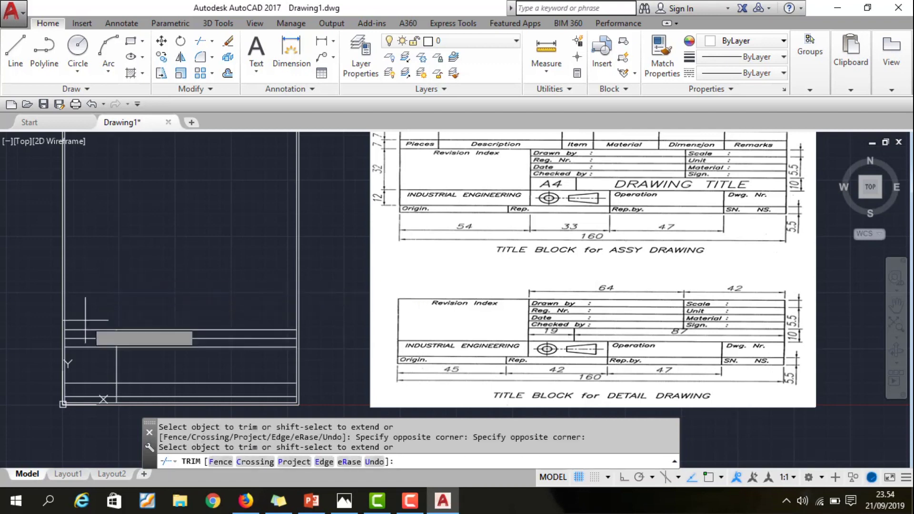
left_click_drag(86, 320, 90, 400)
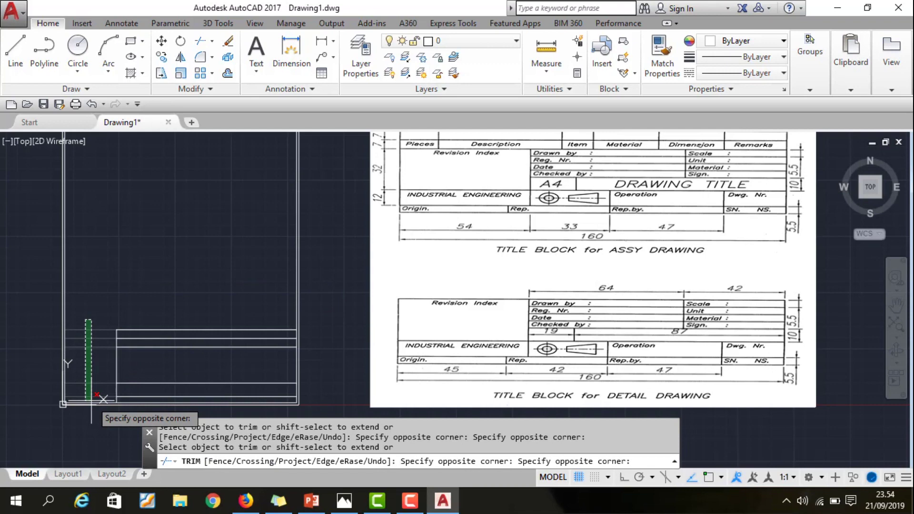
left_click(90, 400)
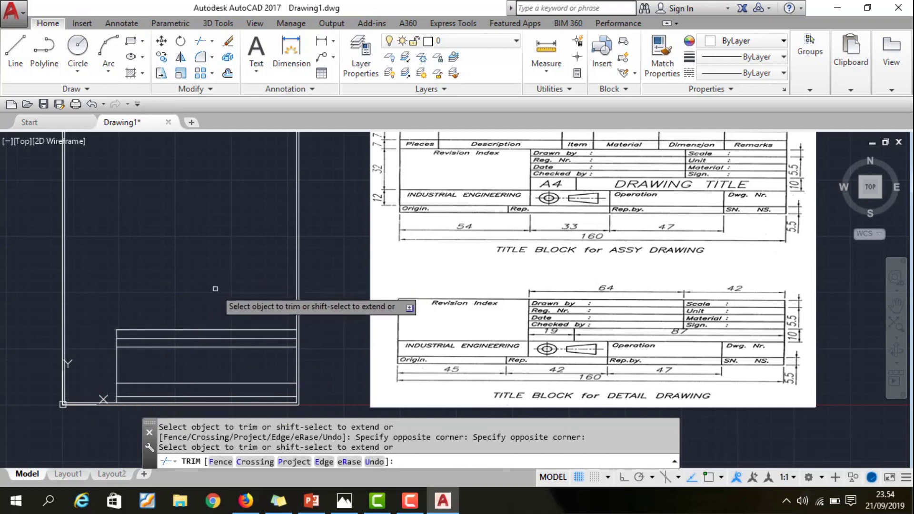
key("Escape")
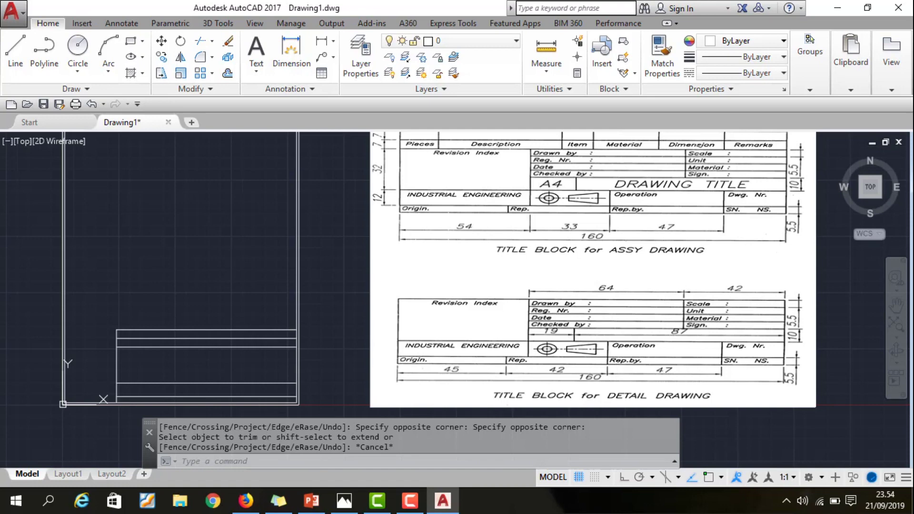
scroll(393, 266, "down", 2)
scroll(500, 238, "up", 2)
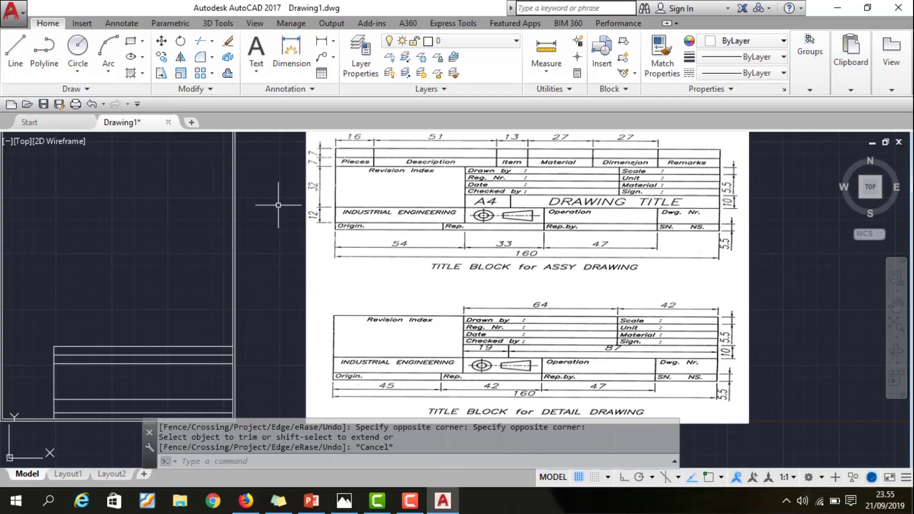
type("OF")
Offset the title block's left edge into column lines 16 and then 51 apart.
key("Return")
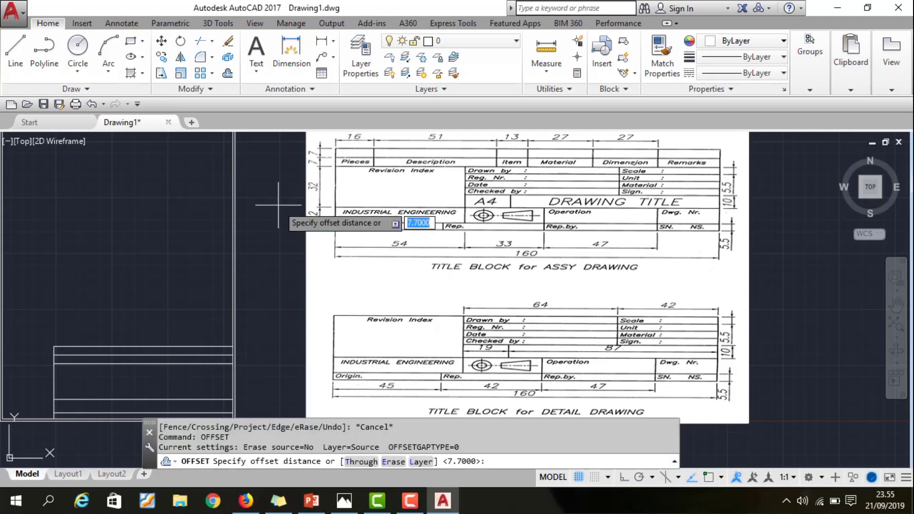
type("6")
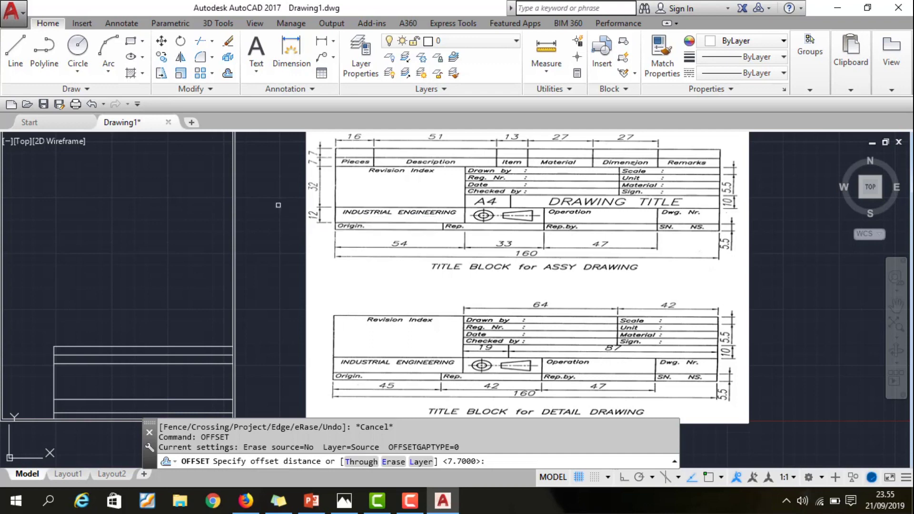
key("Return")
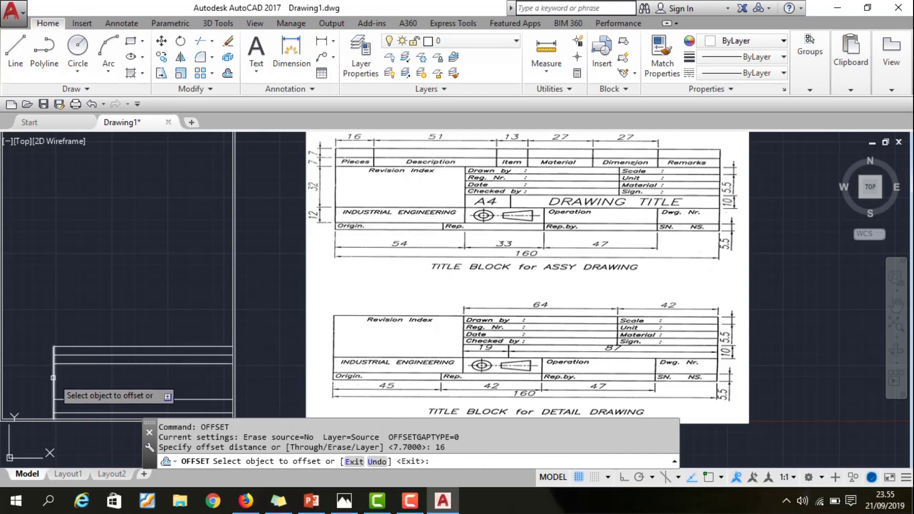
left_click(56, 375)
left_click(84, 378)
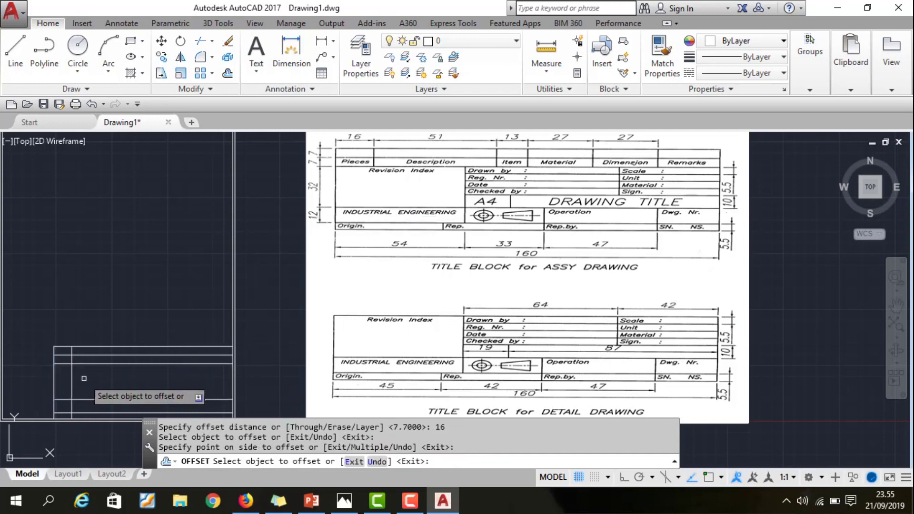
left_click(73, 379)
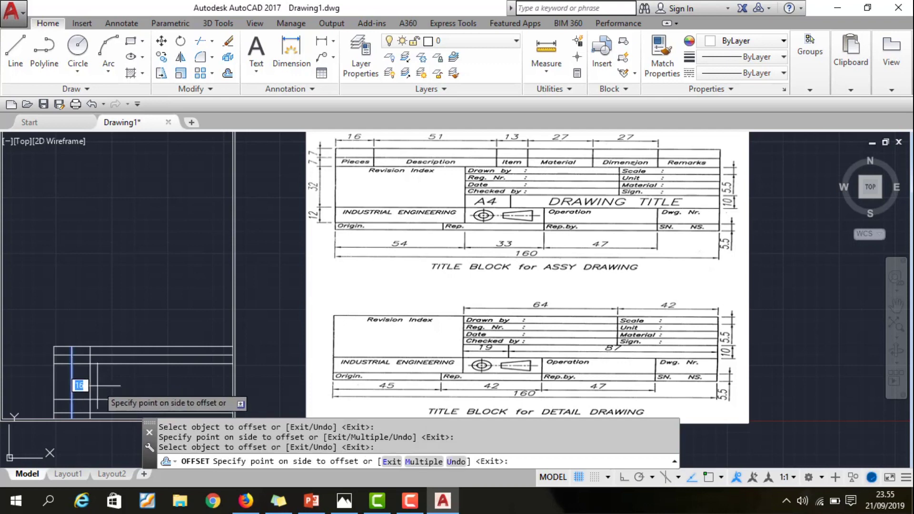
type("1")
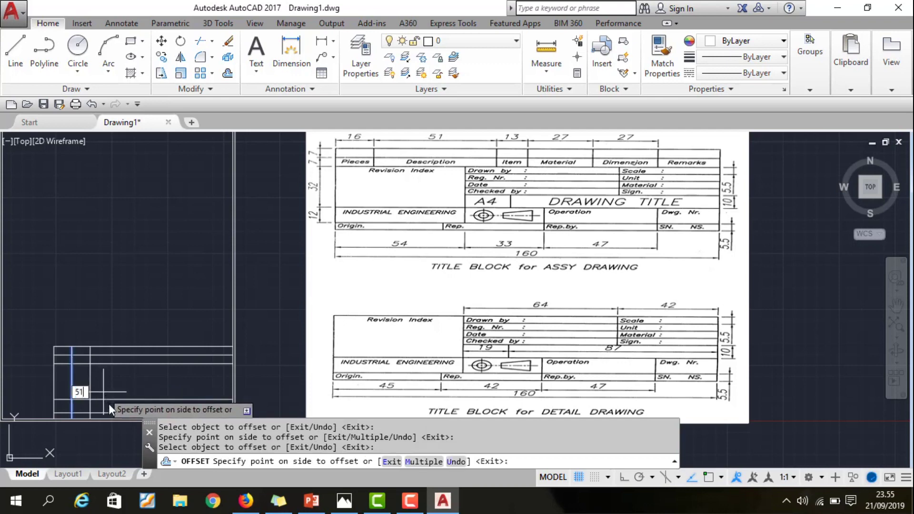
key("Return")
left_click(130, 376)
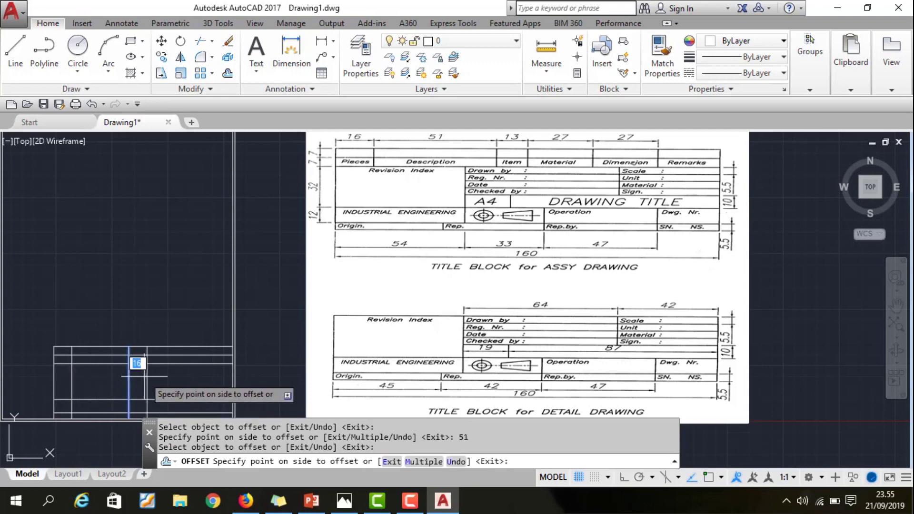
Add further column lines 13, 27 and 27 apart to the right.
key("Return")
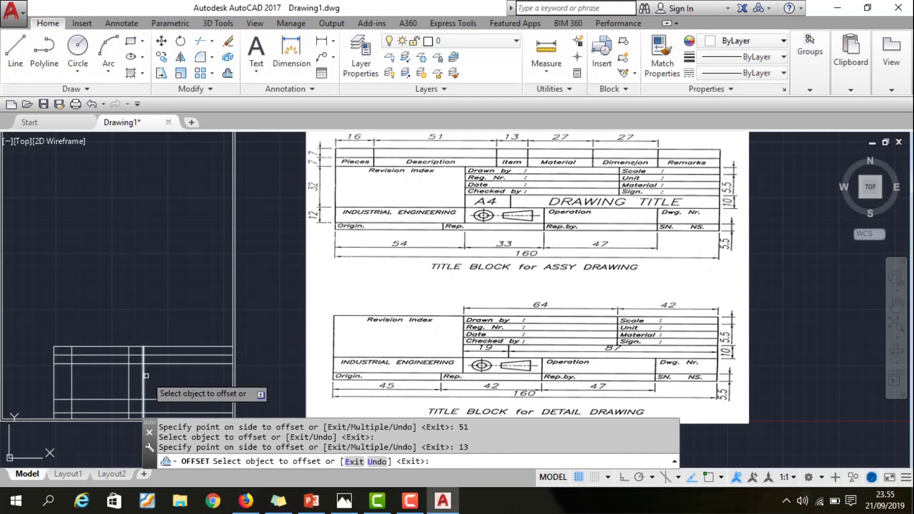
left_click(143, 376)
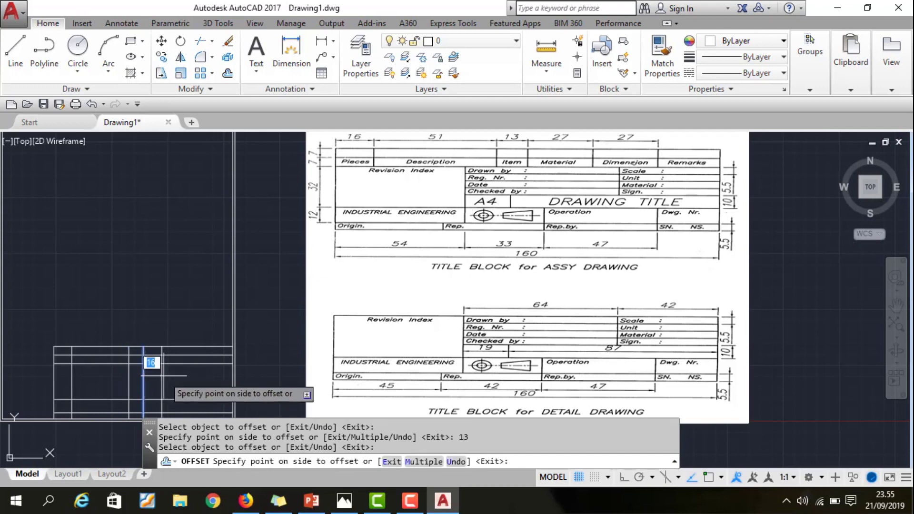
type("27")
key("Return")
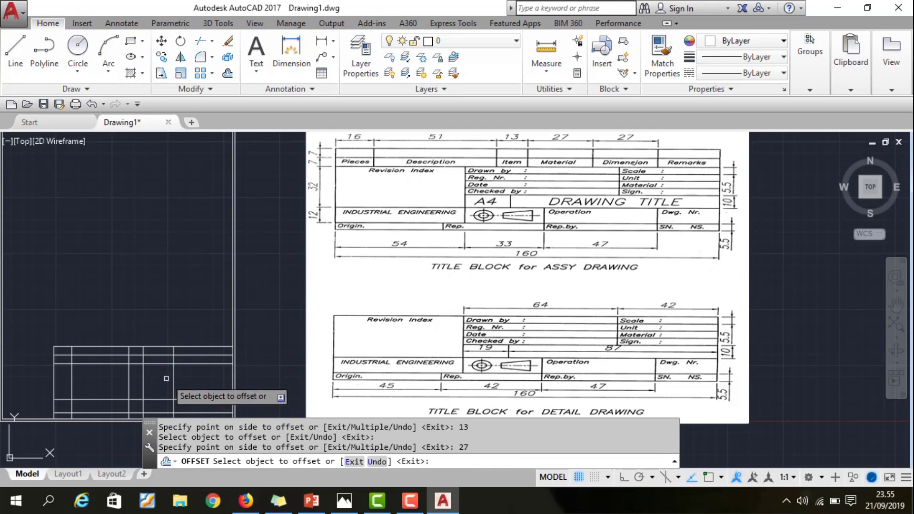
left_click(174, 383)
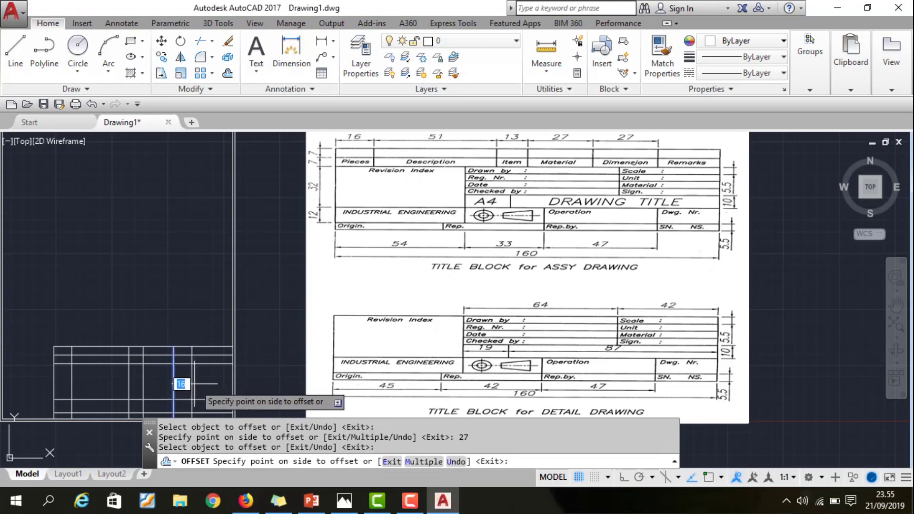
key("Return")
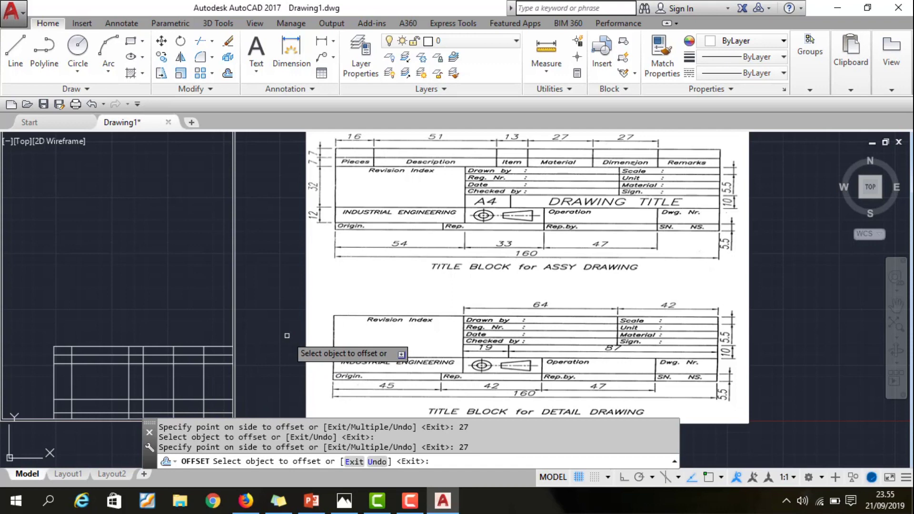
key("Escape")
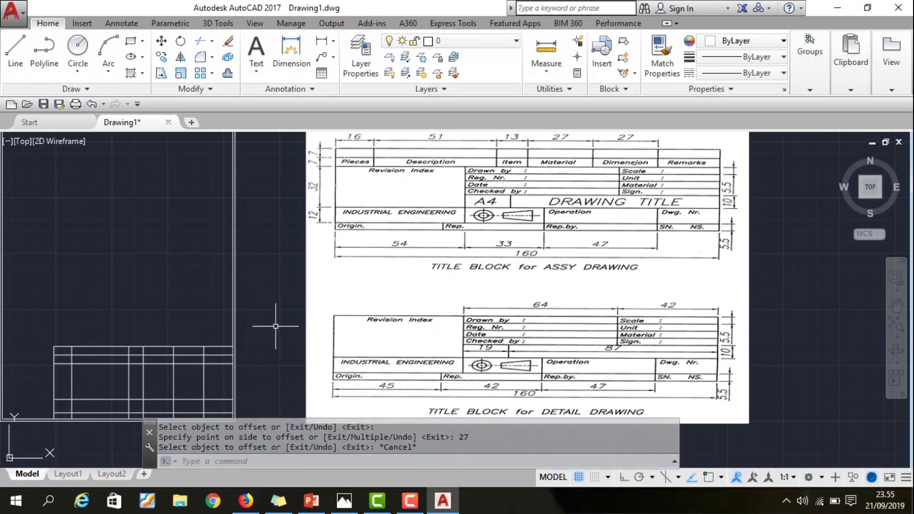
type("trim")
key("Return")
key("Return")
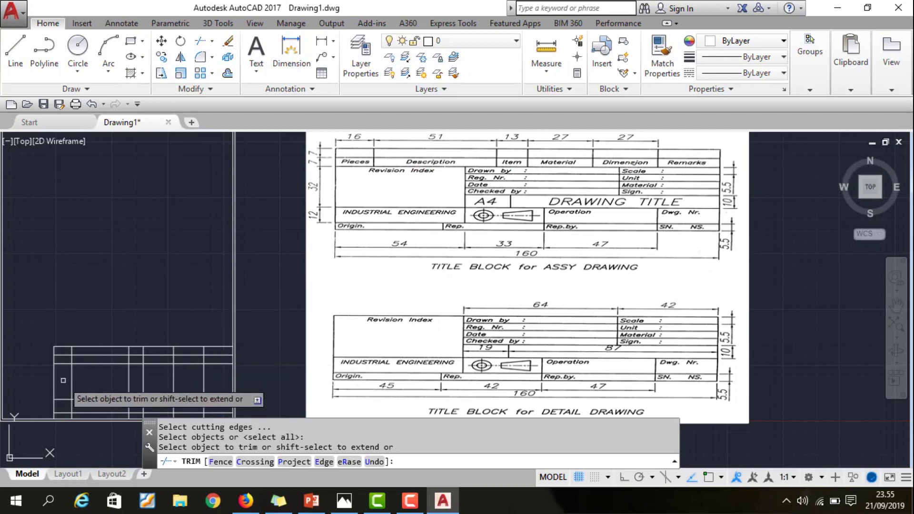
Trim the vertical column segments out of the title block's bottom band.
scroll(68, 434, "up", 6)
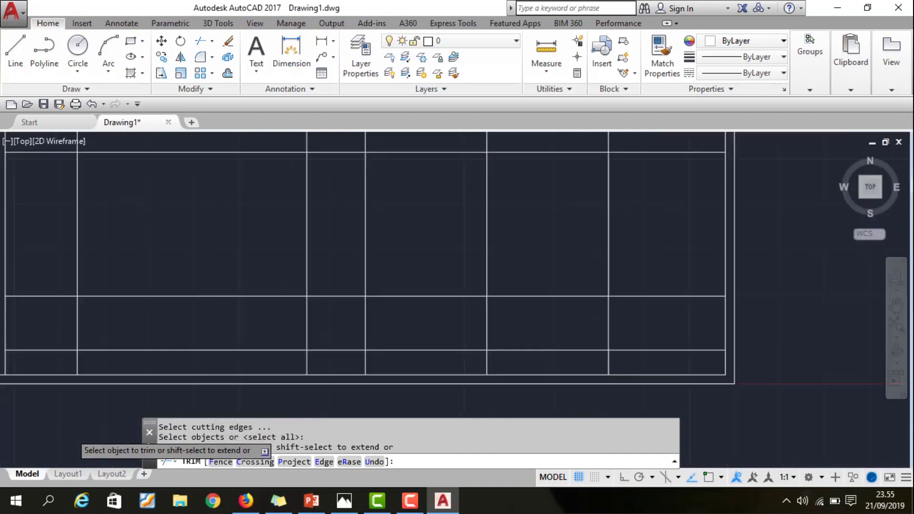
left_click(64, 365)
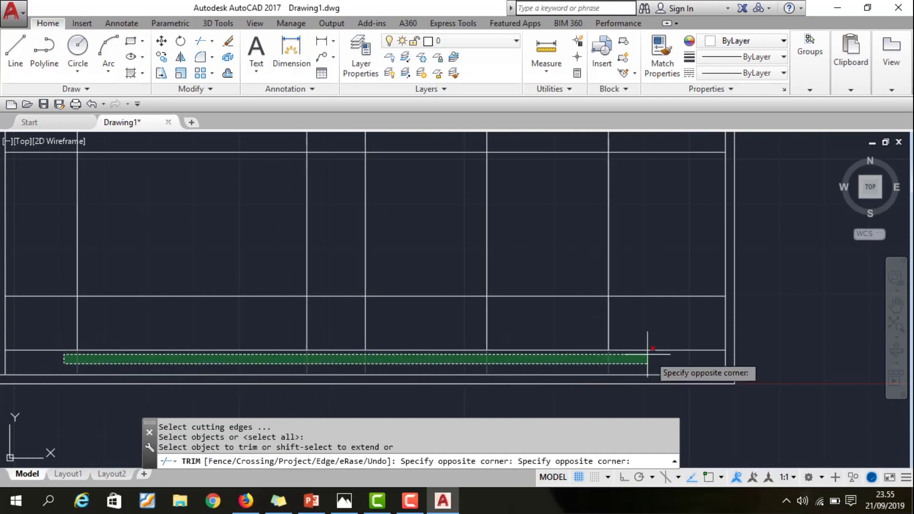
left_click(669, 360)
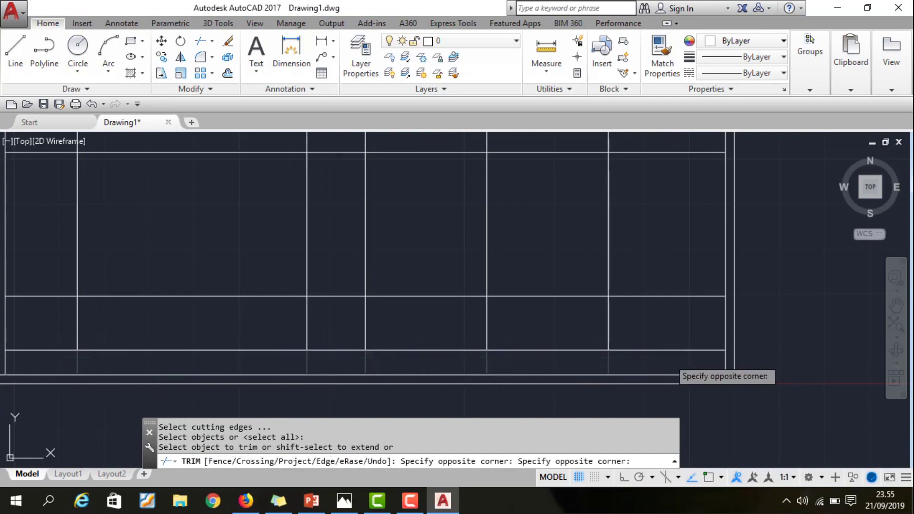
left_click(649, 323)
left_click(56, 328)
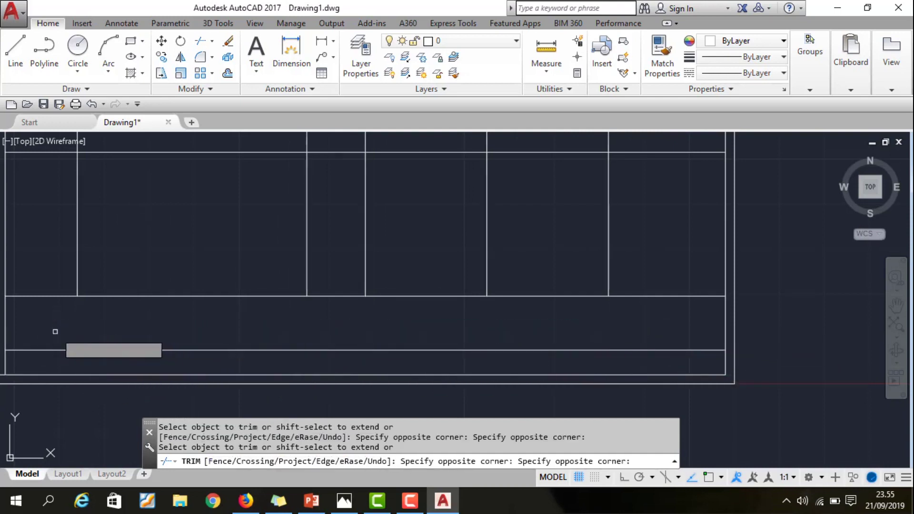
left_click(33, 231)
left_click(645, 207)
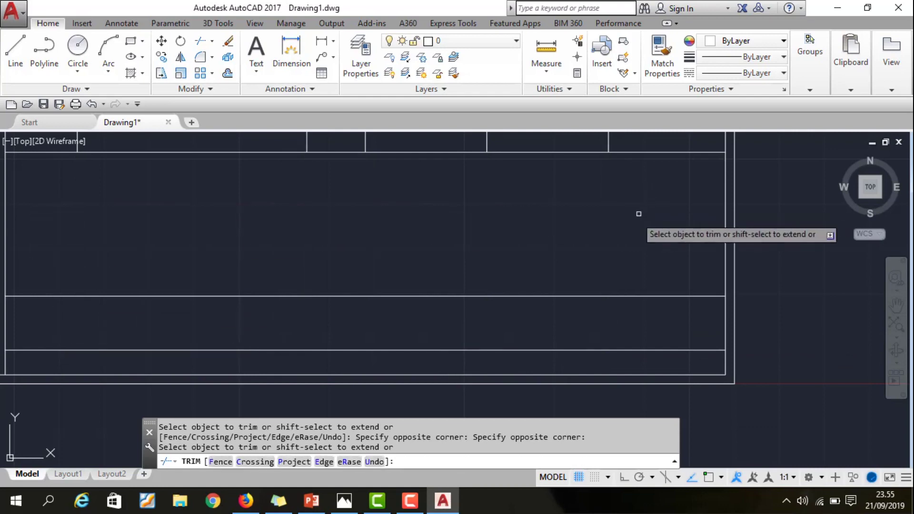
scroll(475, 348, "down", 2)
scroll(474, 348, "down", 2)
scroll(314, 341, "down", 2)
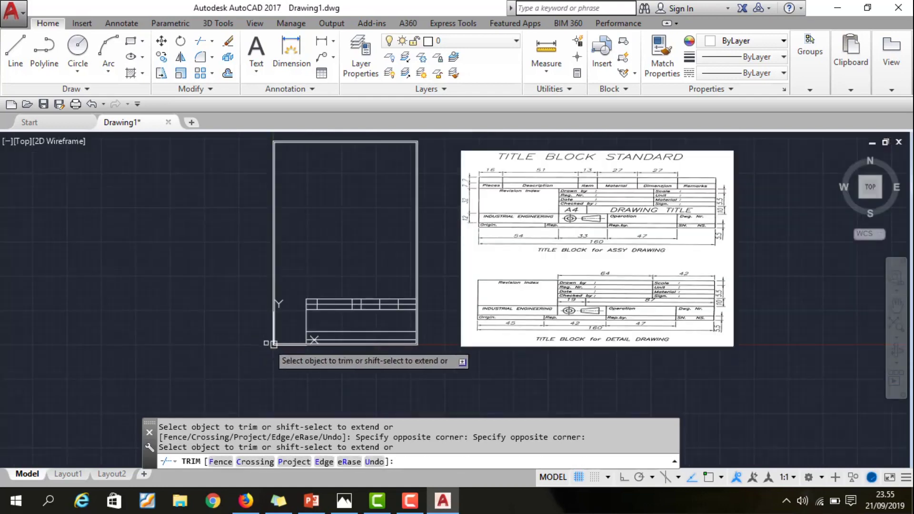
scroll(357, 332, "up", 2)
scroll(238, 347, "down", 2)
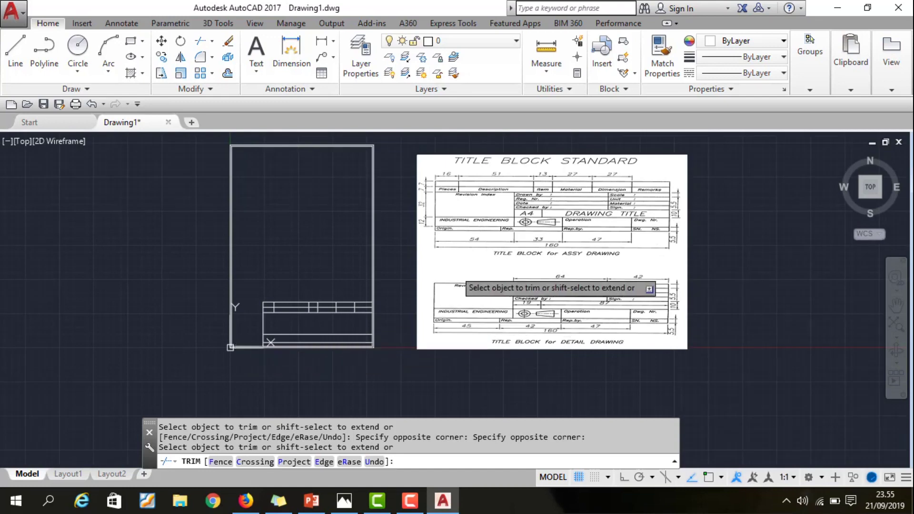
scroll(475, 218, "up", 1)
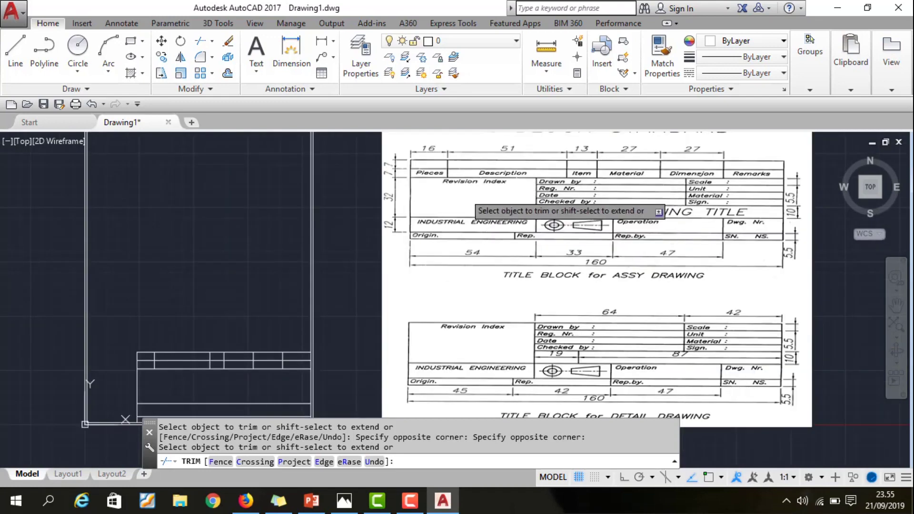
key("Escape")
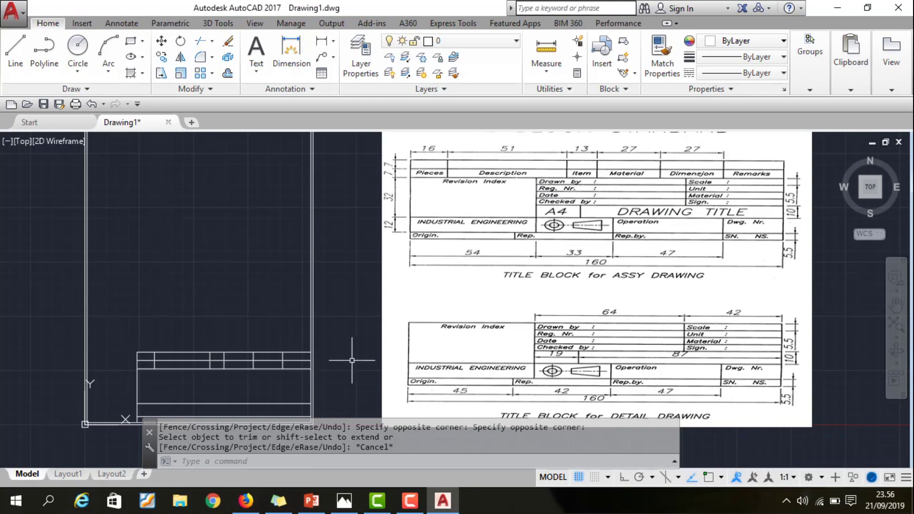
type("OF")
key("Return")
type("5.5")
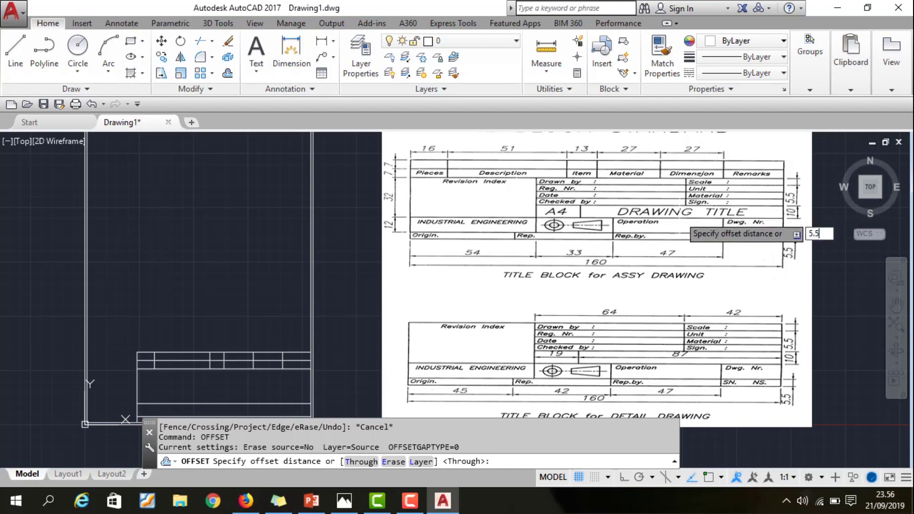
Offset the table's horizontal line repeatedly by 5.5 to stack row lines below it.
key("Return")
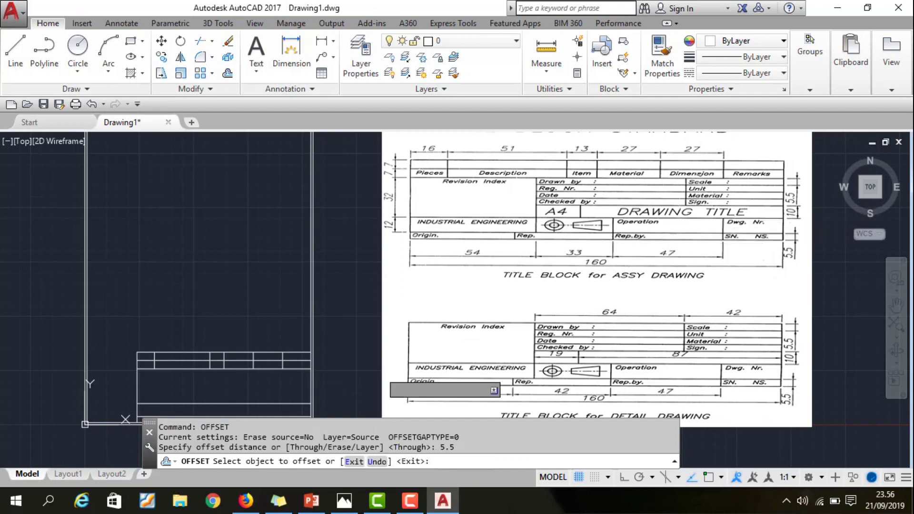
left_click(187, 369)
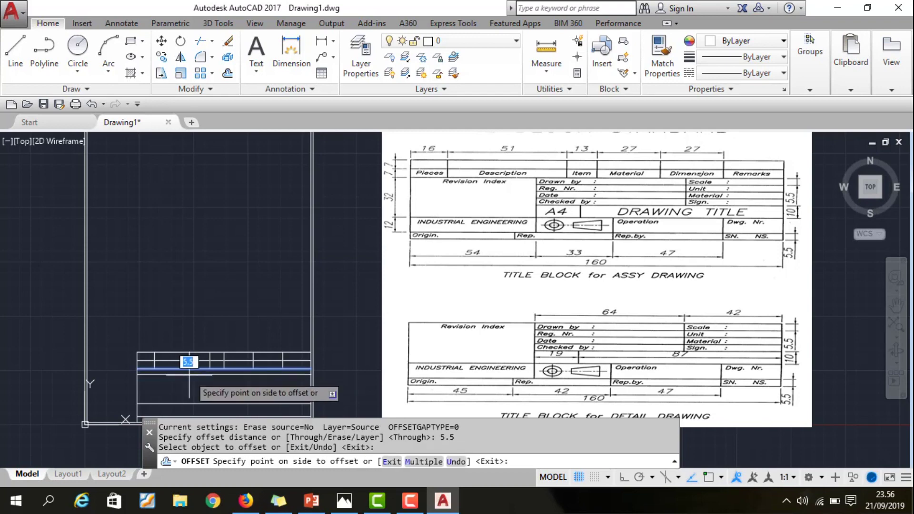
left_click(192, 377)
left_click(193, 377)
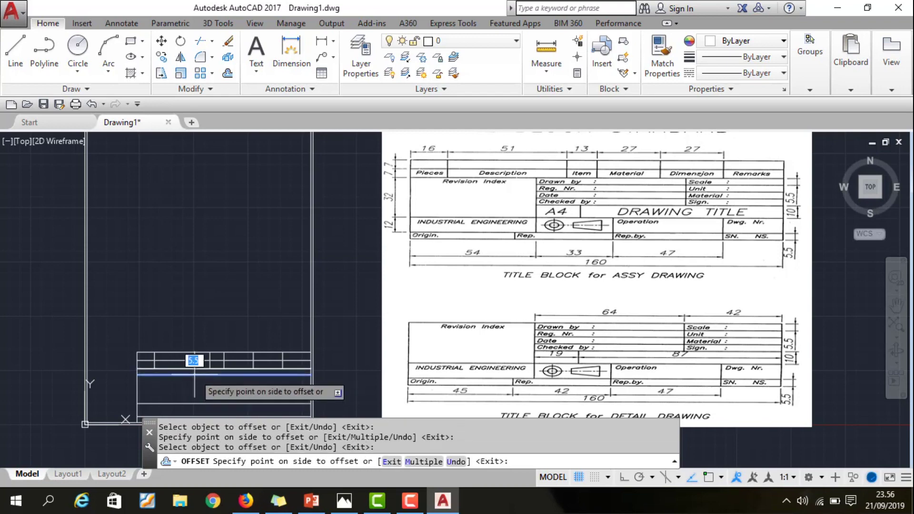
left_click(205, 384)
left_click(207, 379)
left_click(211, 385)
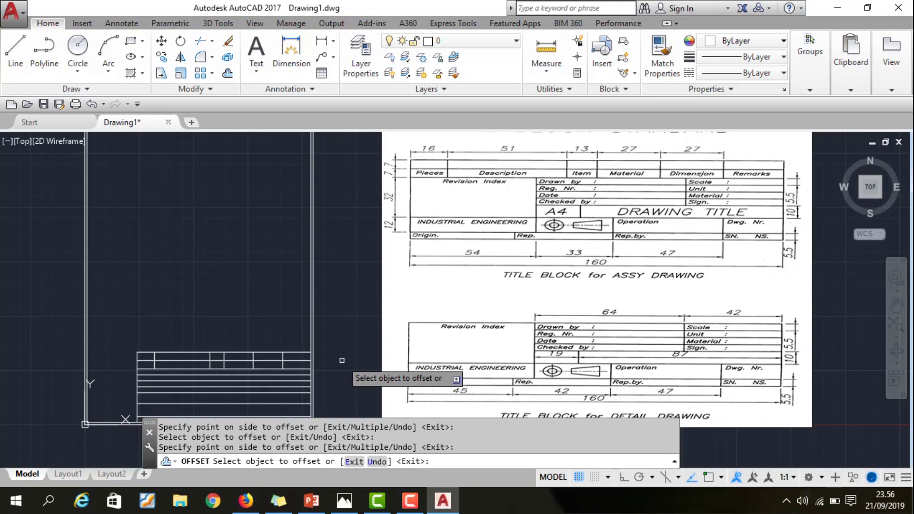
key("Escape")
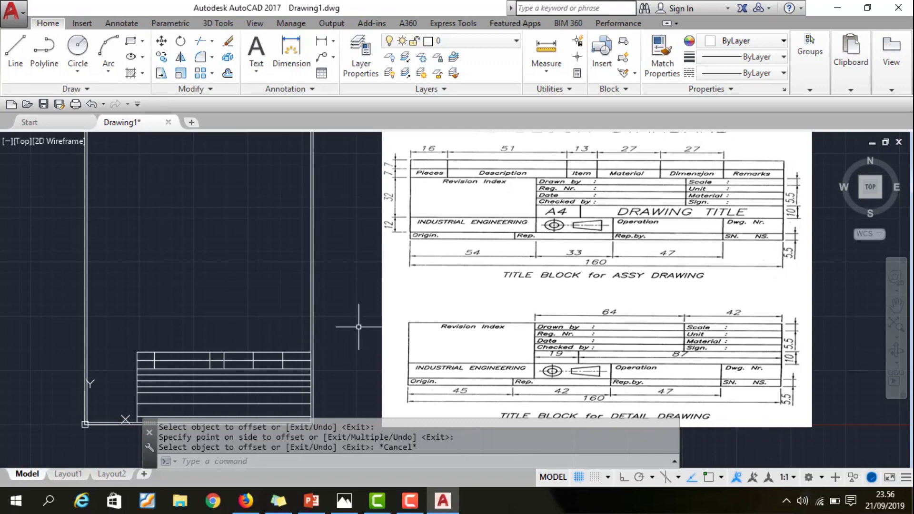
type("OF")
key("Return")
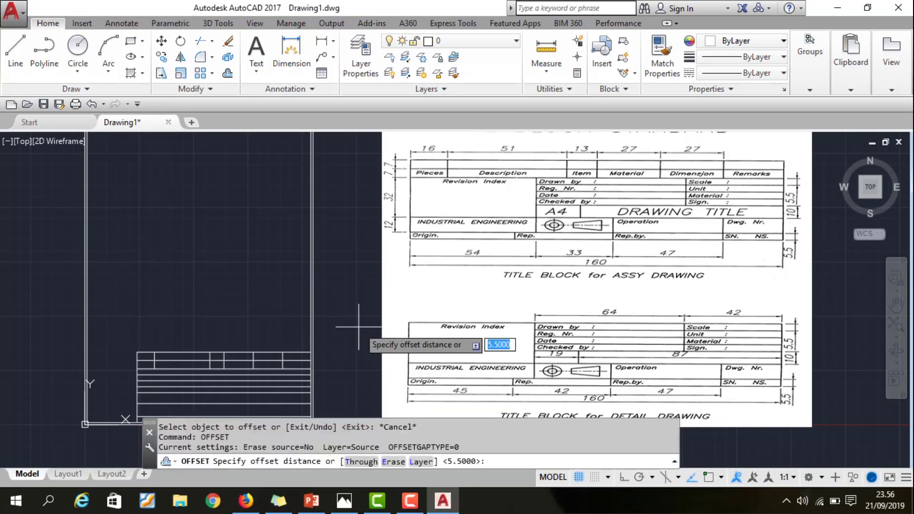
Offset the title block's right edge 42 inward, then apply a 64 spacing for another divider.
type("4")
key("Return")
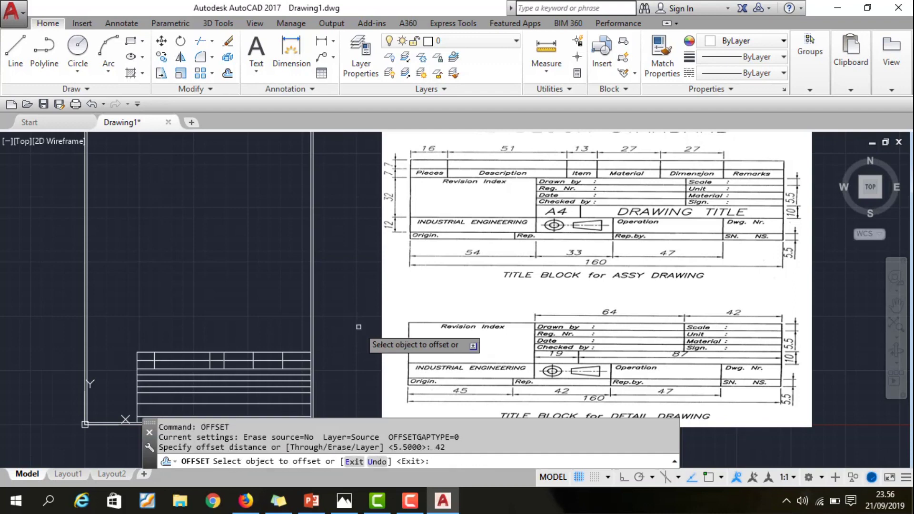
left_click(309, 399)
left_click(267, 401)
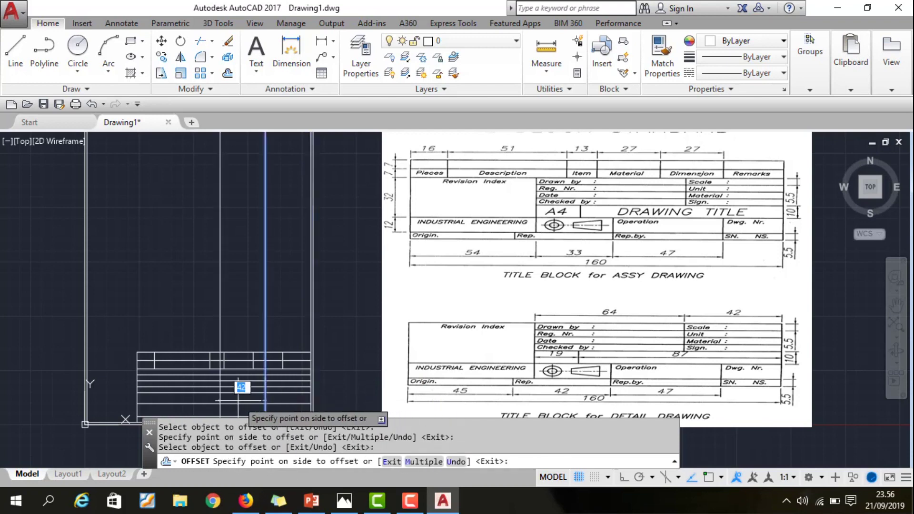
type("6")
key("Return")
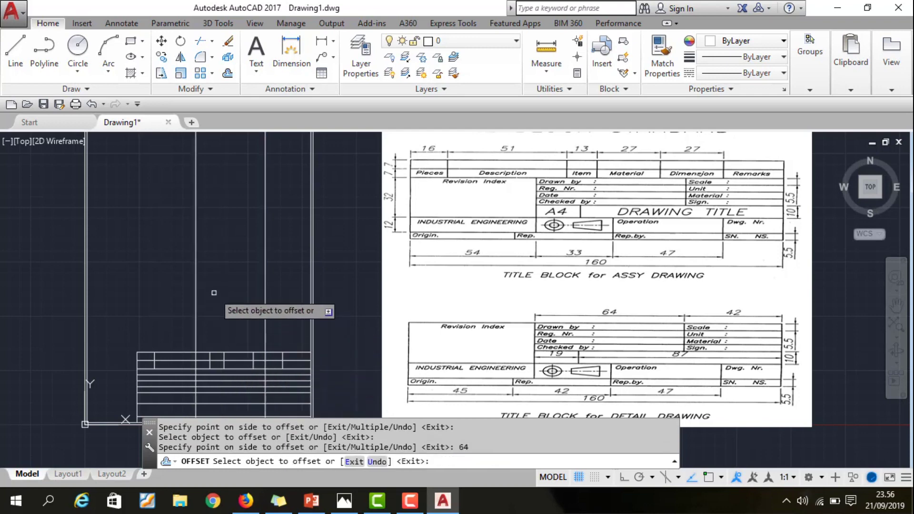
key("Escape")
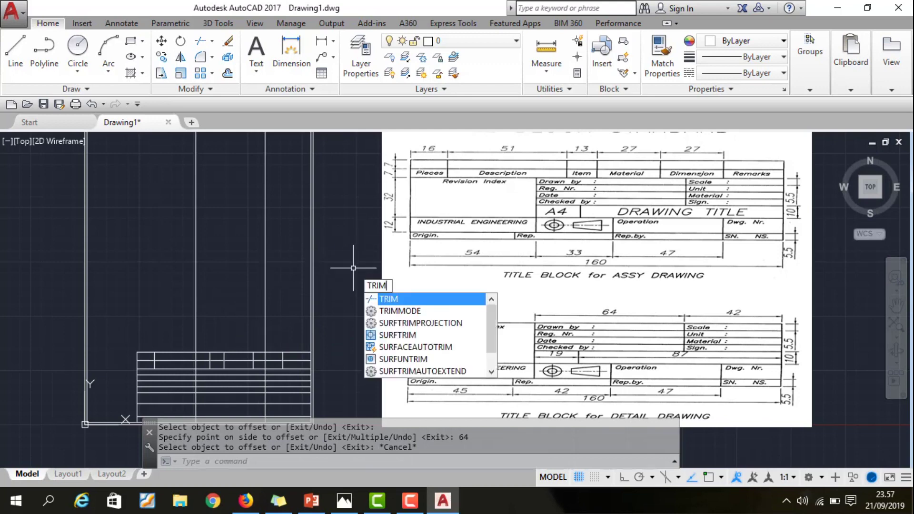
key("Return")
key("Return")
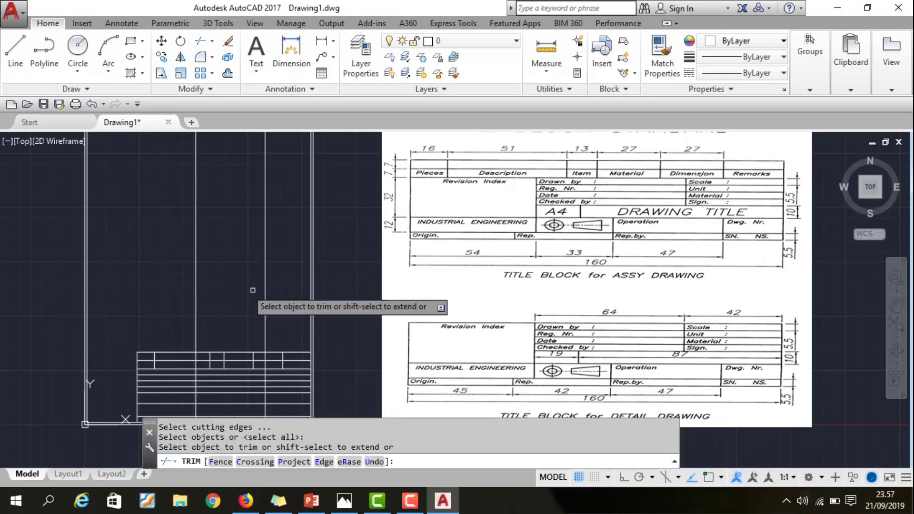
scroll(322, 380, "down", 2)
scroll(321, 381, "up", 1)
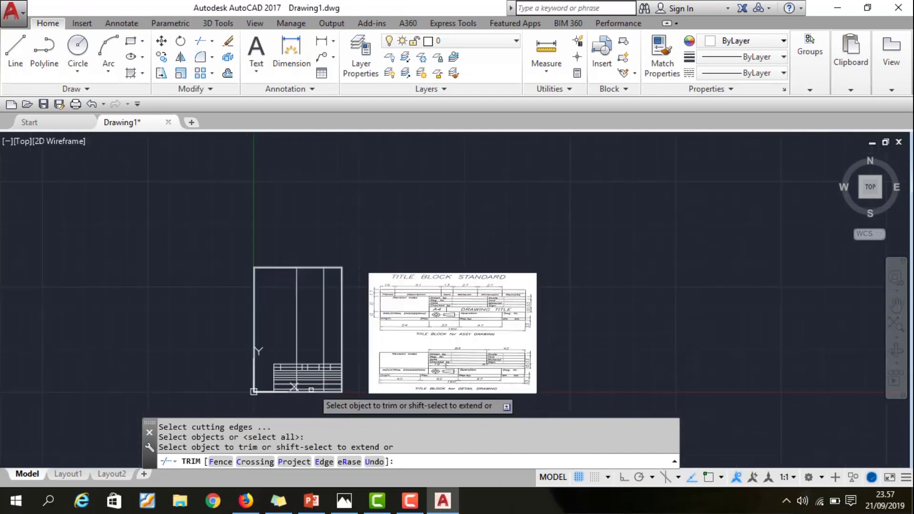
scroll(319, 383, "up", 2)
scroll(315, 386, "up", 3)
scroll(315, 385, "down", 3)
scroll(333, 400, "down", 2)
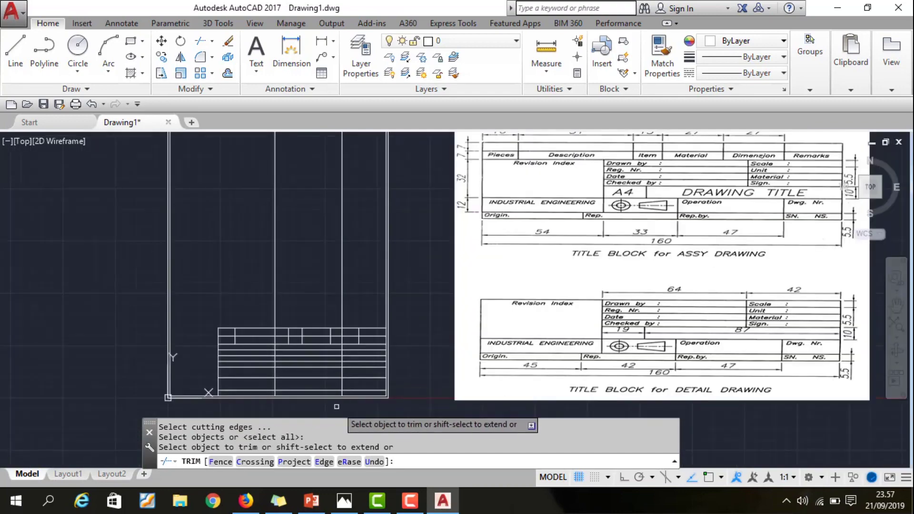
scroll(335, 404, "down", 2)
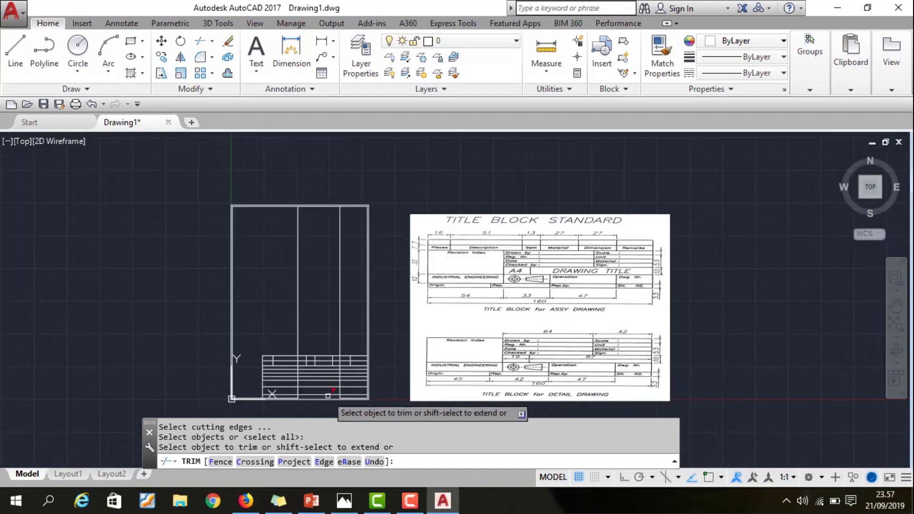
scroll(314, 411, "up", 4)
scroll(313, 409, "up", 3)
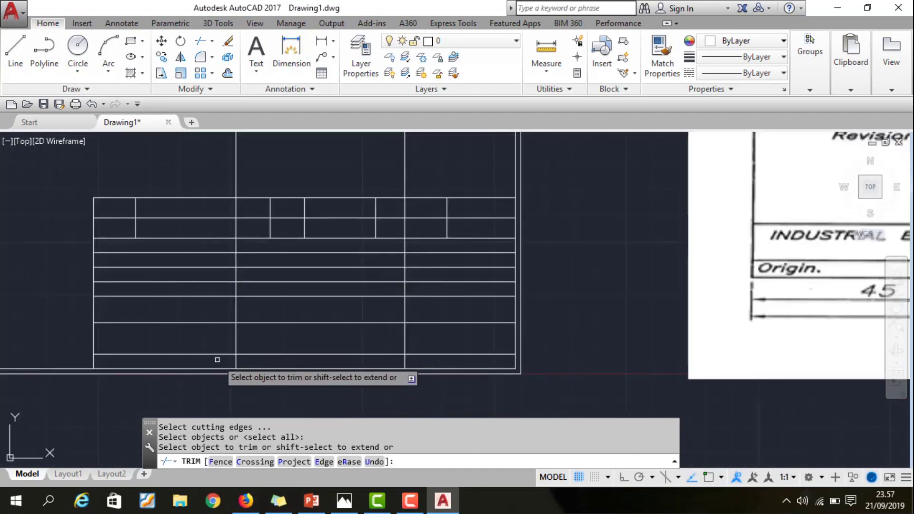
left_click_drag(219, 363, 439, 364)
left_click(201, 340)
left_click(414, 342)
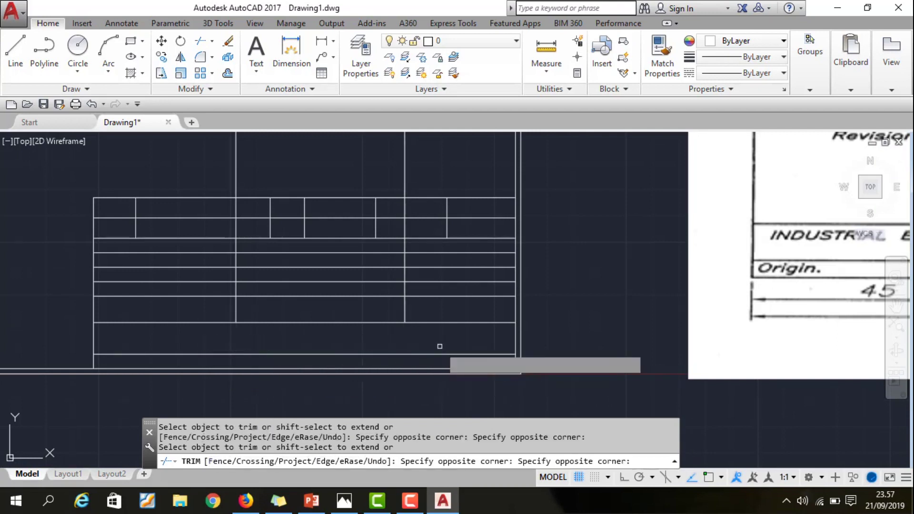
left_click_drag(219, 310, 439, 310)
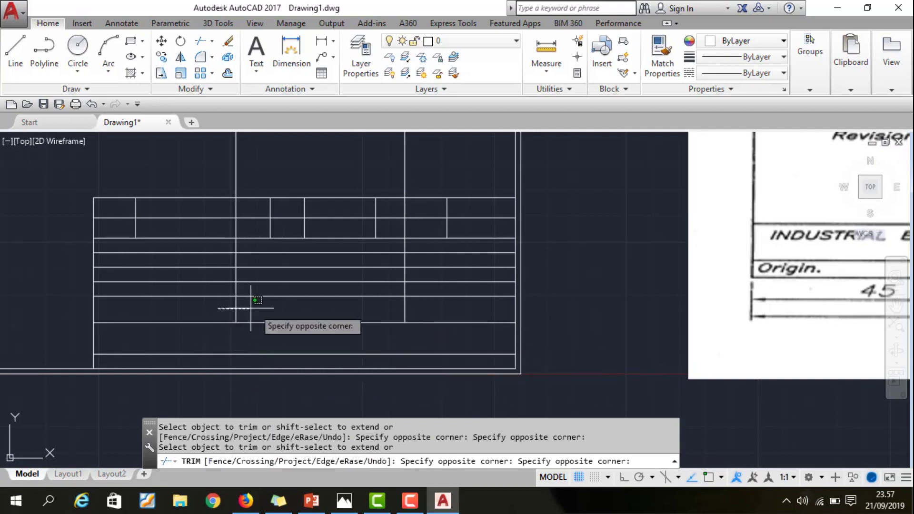
left_click(439, 310)
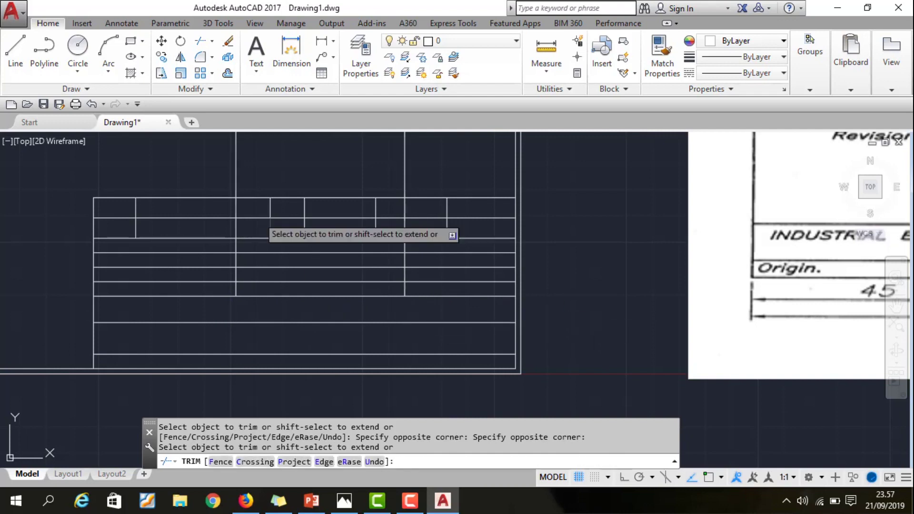
left_click(207, 173)
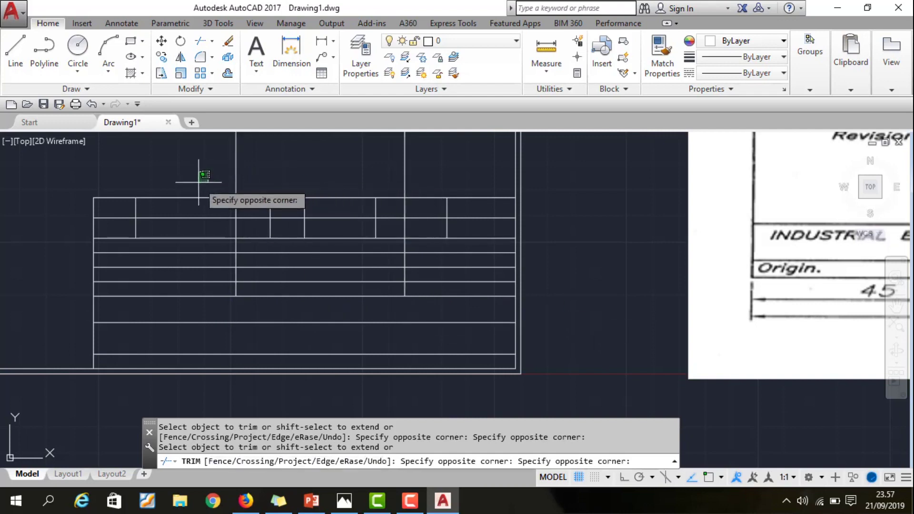
key("ctrl+z")
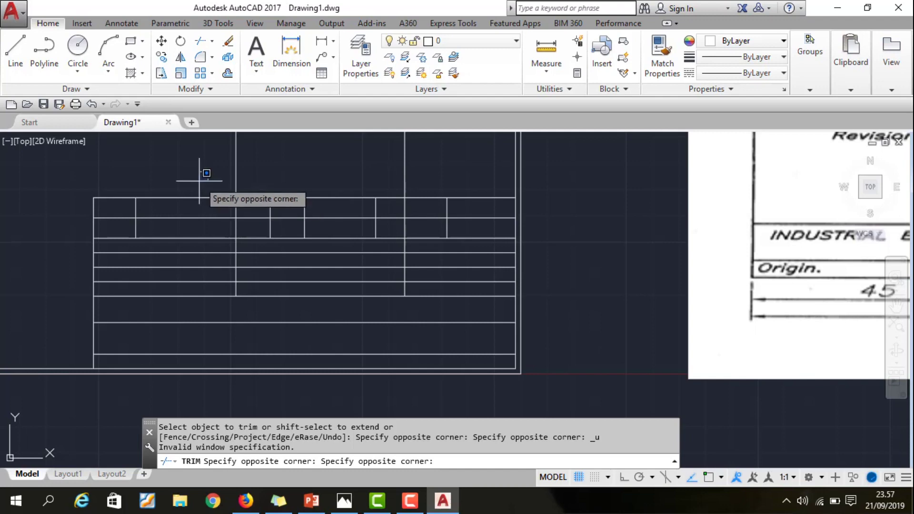
key("ctrl+z")
key("Escape")
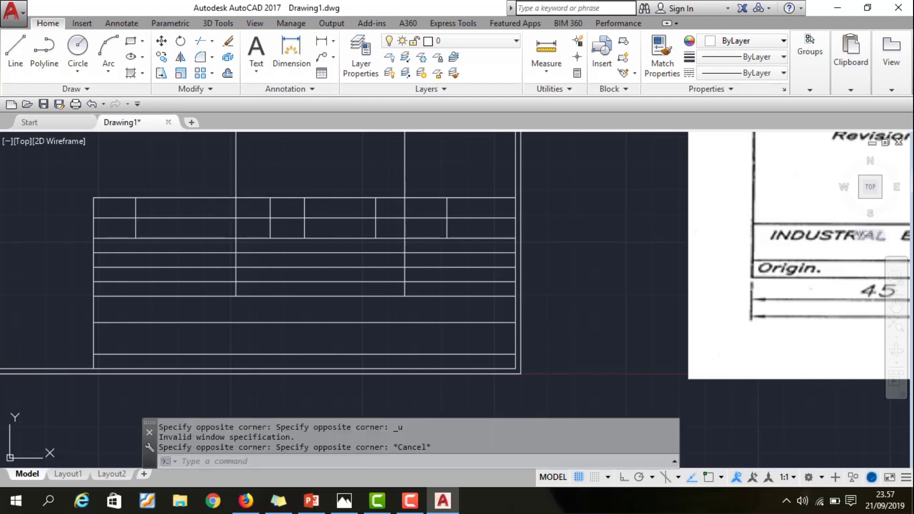
key("ctrl+z")
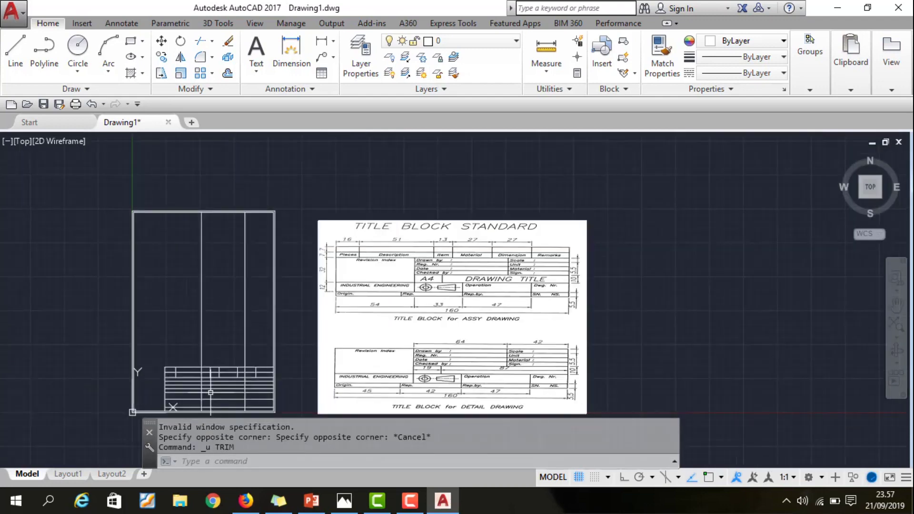
Trim the extra vertical line segments in the title block's top rows.
scroll(238, 402, "up", 4)
scroll(424, 306, "down", 4)
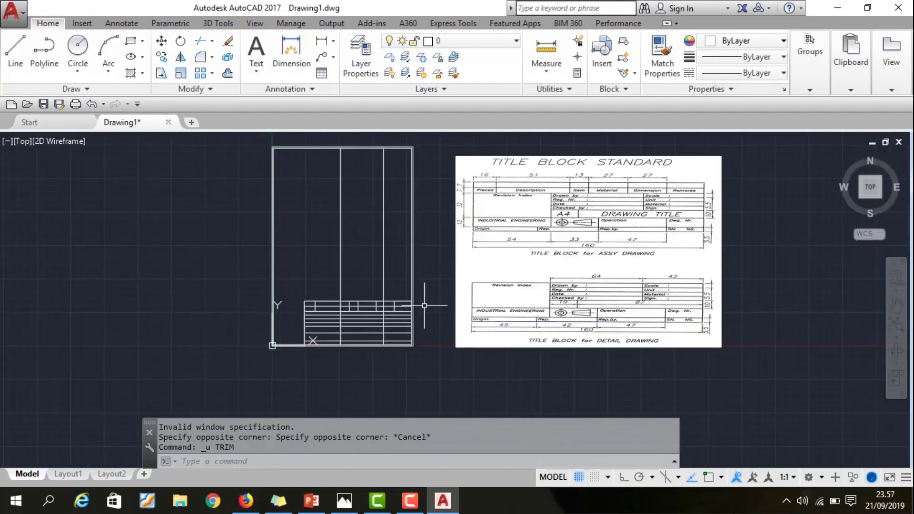
scroll(373, 353, "up", 3)
scroll(392, 351, "up", 1)
type("tri")
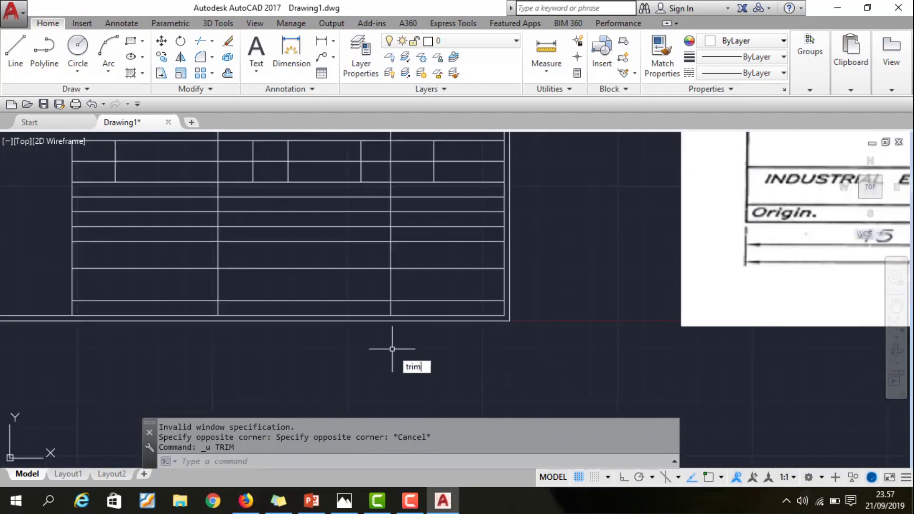
type("m")
key("Return")
key("Return")
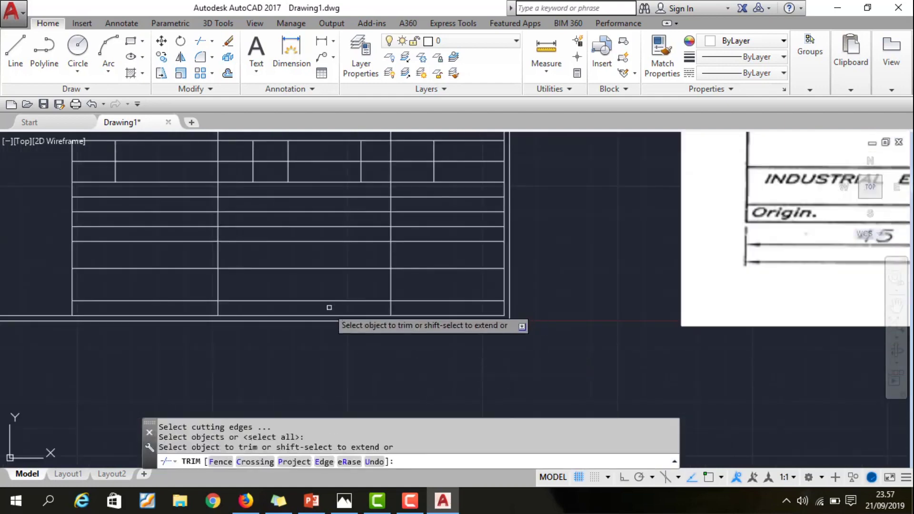
left_click(198, 310)
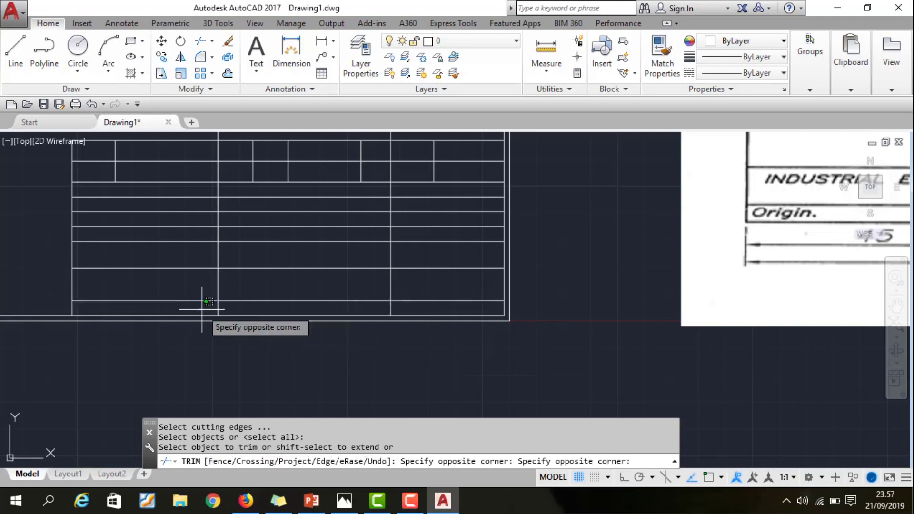
left_click(403, 312)
left_click(200, 286)
left_click(383, 286)
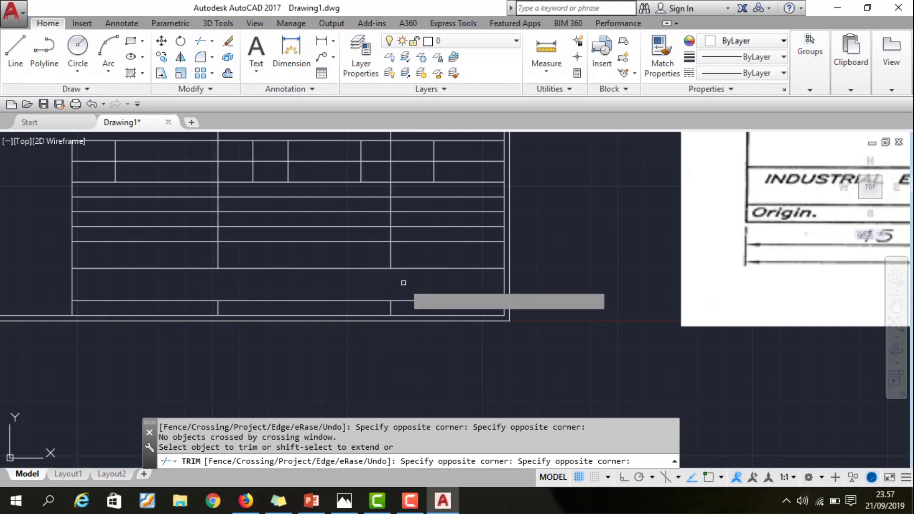
scroll(277, 278, "down", 2)
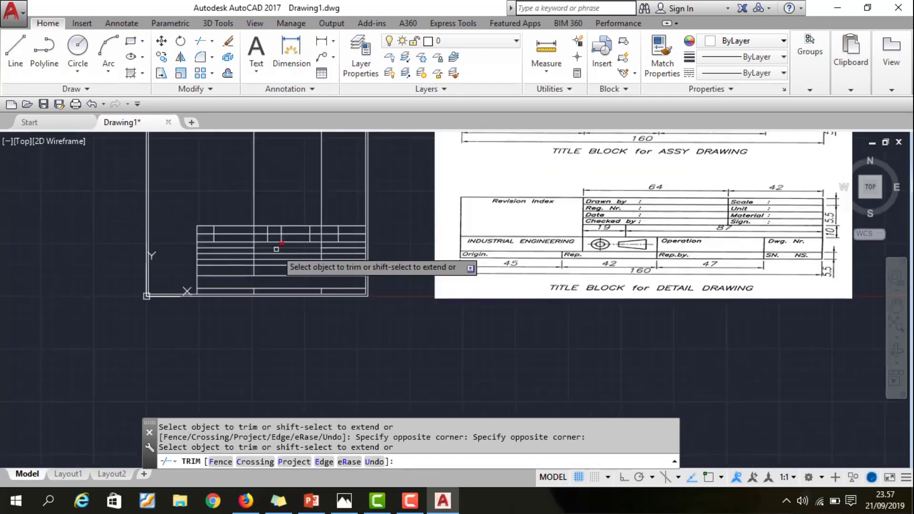
scroll(281, 257, "up", 2)
left_click(228, 228)
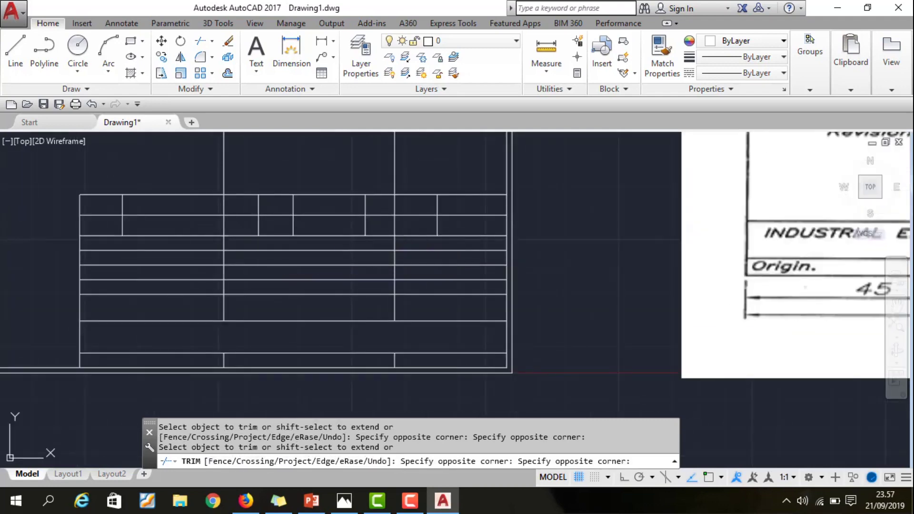
left_click(224, 224)
left_click(223, 205)
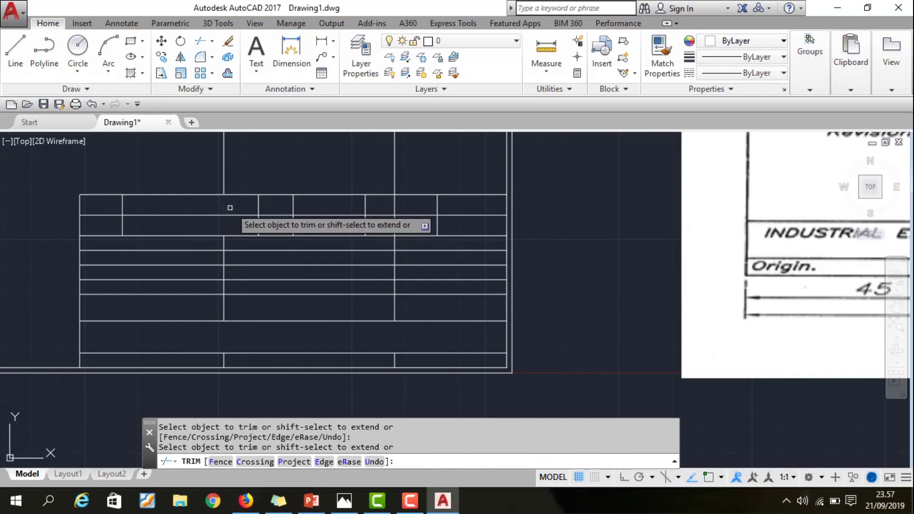
left_click(391, 226)
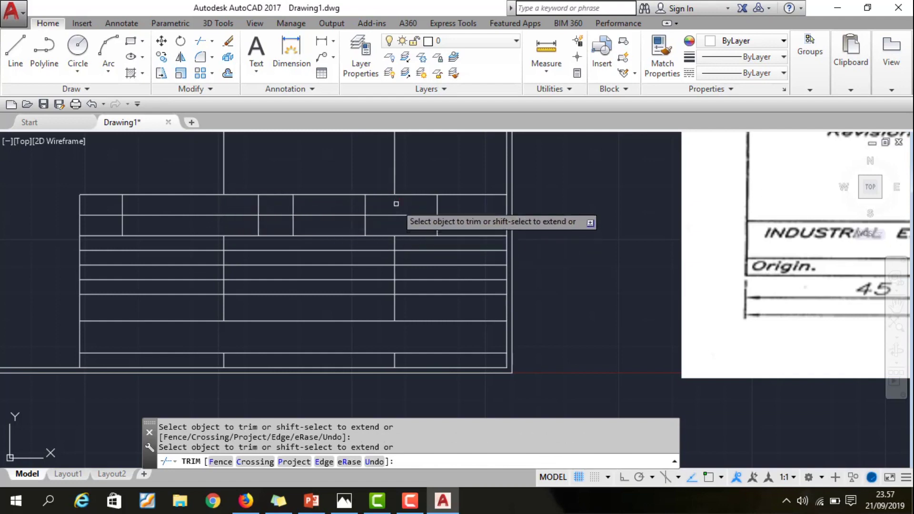
key("Escape")
Erase the two stray lines above the table.
left_click(395, 170)
key("Delete")
left_click(224, 161)
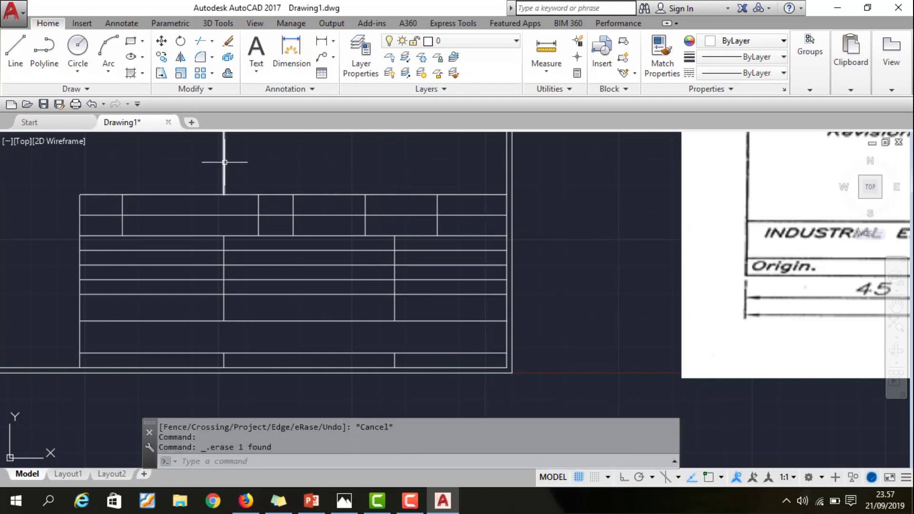
key("Delete")
scroll(352, 310, "down", 2)
scroll(362, 319, "down", 3)
scroll(367, 324, "down", 2)
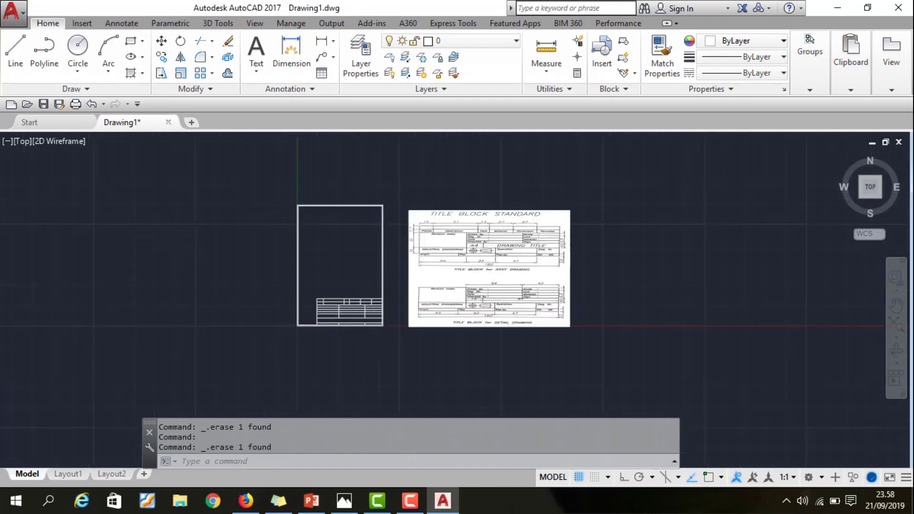
scroll(369, 327, "up", 5)
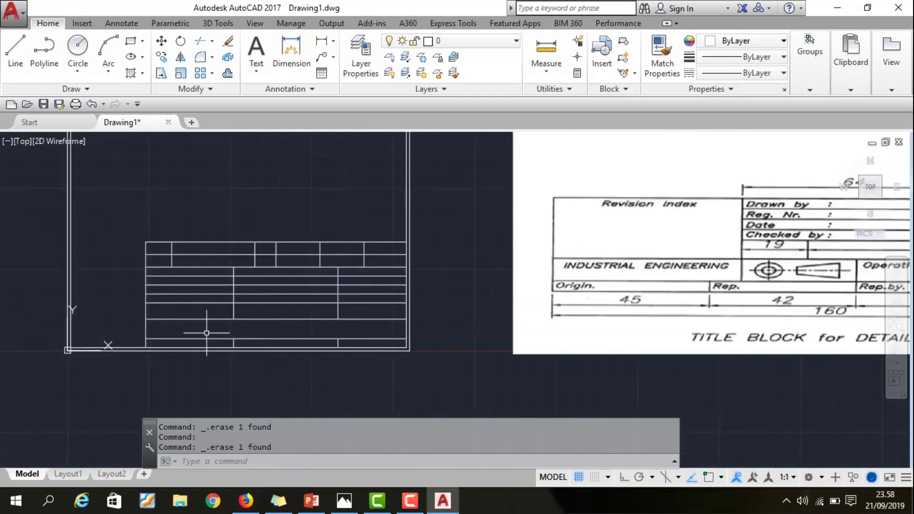
Trim the horizontal row lines out of the left lower column.
type("trim")
key("Return")
key("Return")
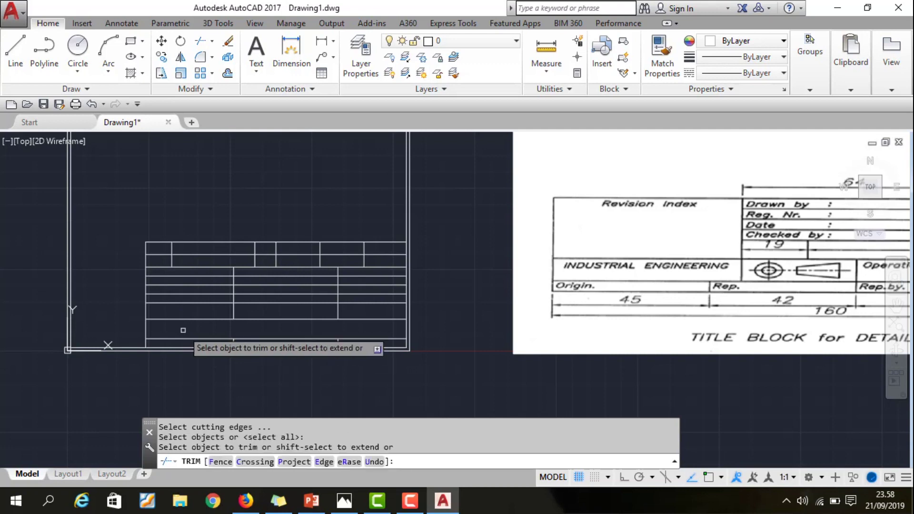
left_click(202, 312)
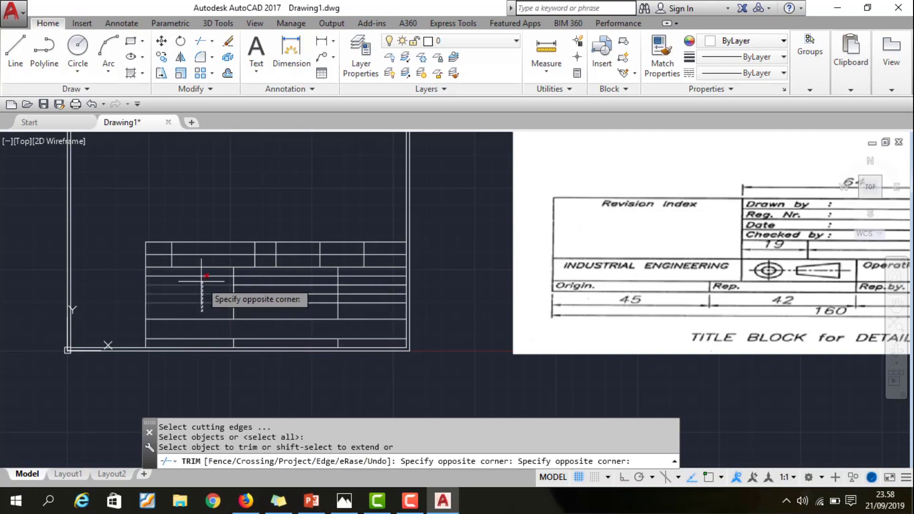
left_click(202, 281)
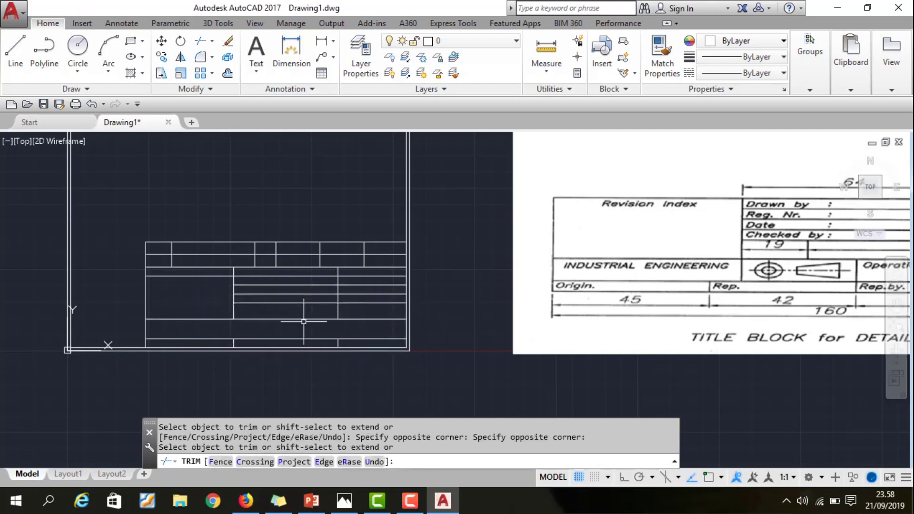
key("Escape")
scroll(376, 366, "down", 2)
scroll(376, 366, "down", 2)
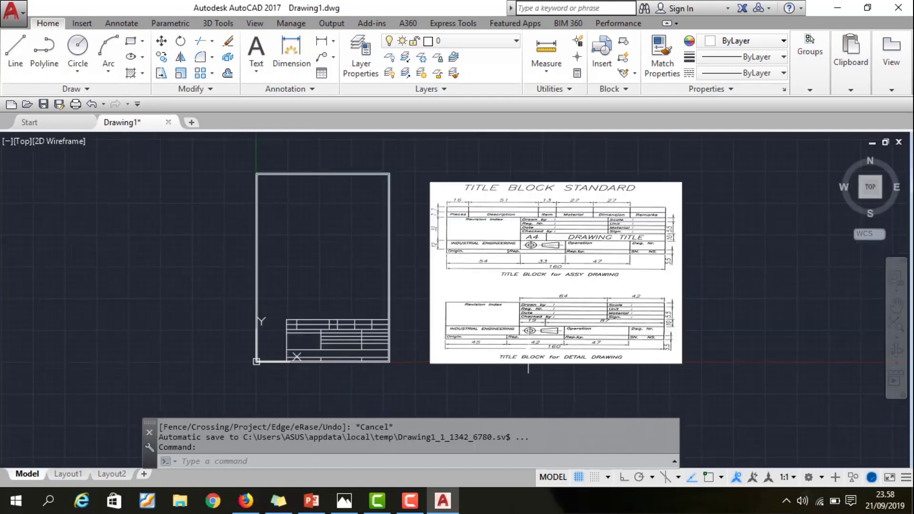
scroll(582, 318, "up", 3)
scroll(582, 318, "up", 3)
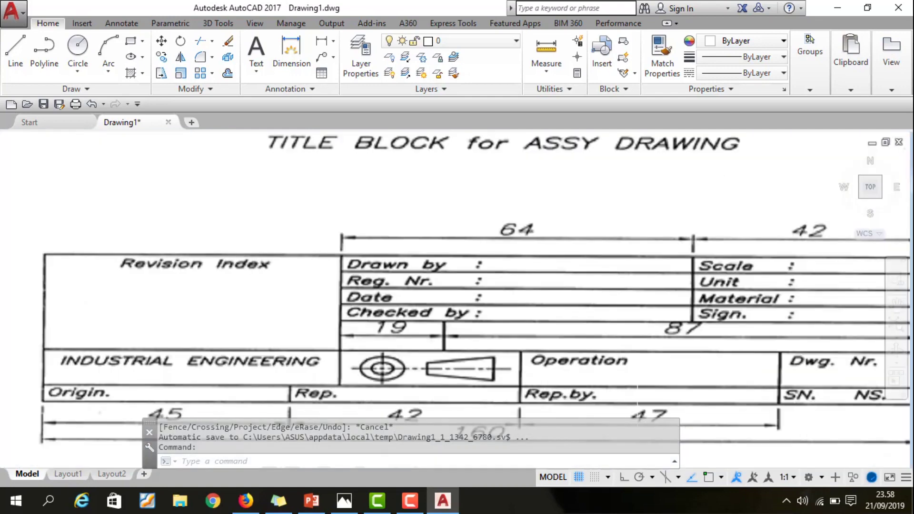
scroll(475, 358, "down", 1)
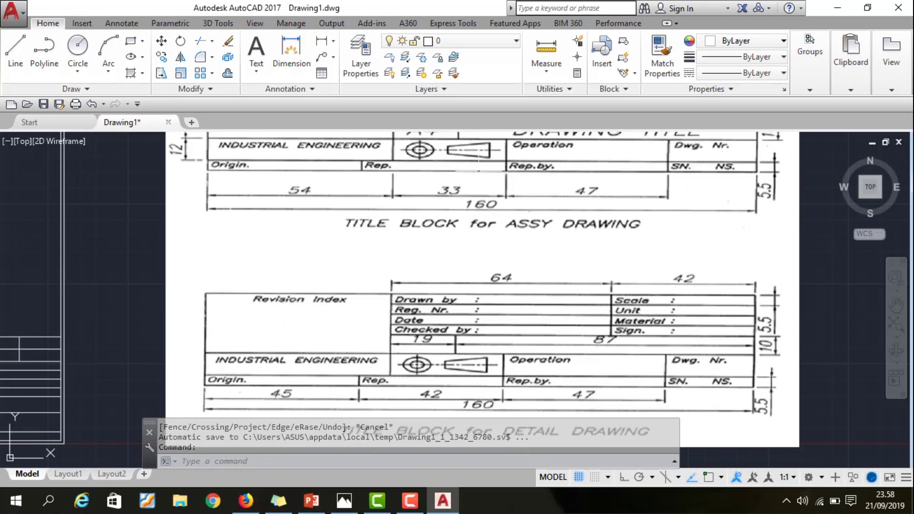
scroll(495, 213, "down", 1)
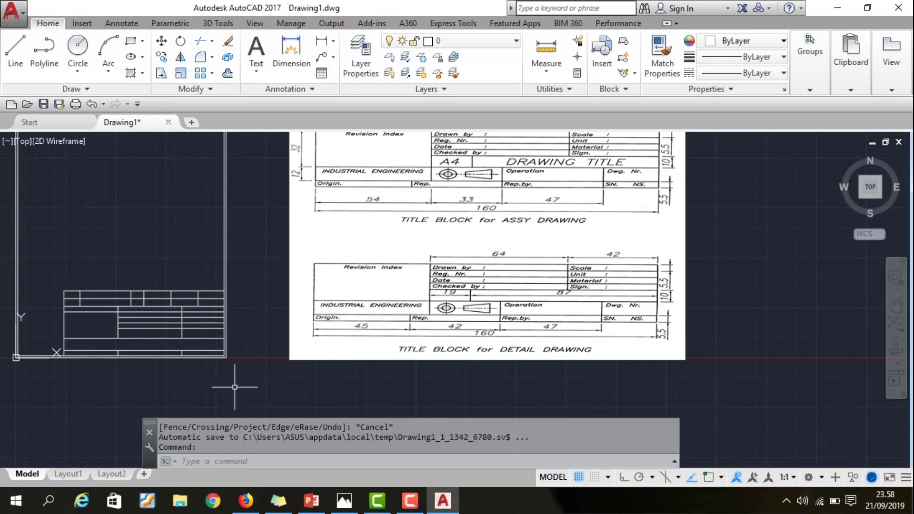
type("OFFSET")
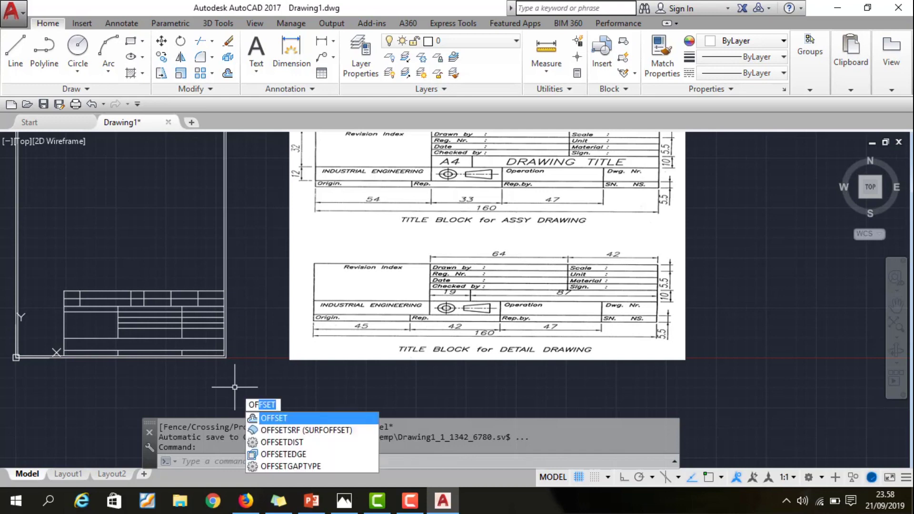
Offset the vertical table line 19 units to the right.
key("Return")
type("19")
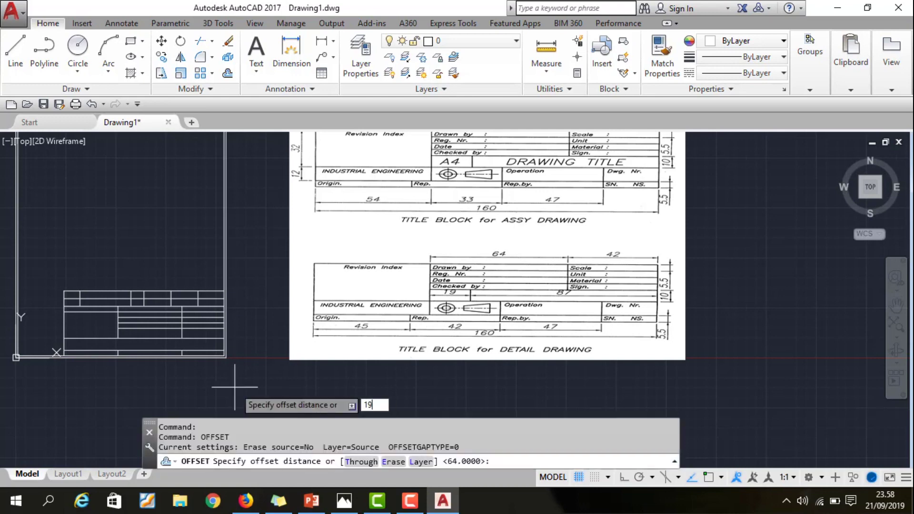
key("Return")
scroll(125, 341, "up", 2)
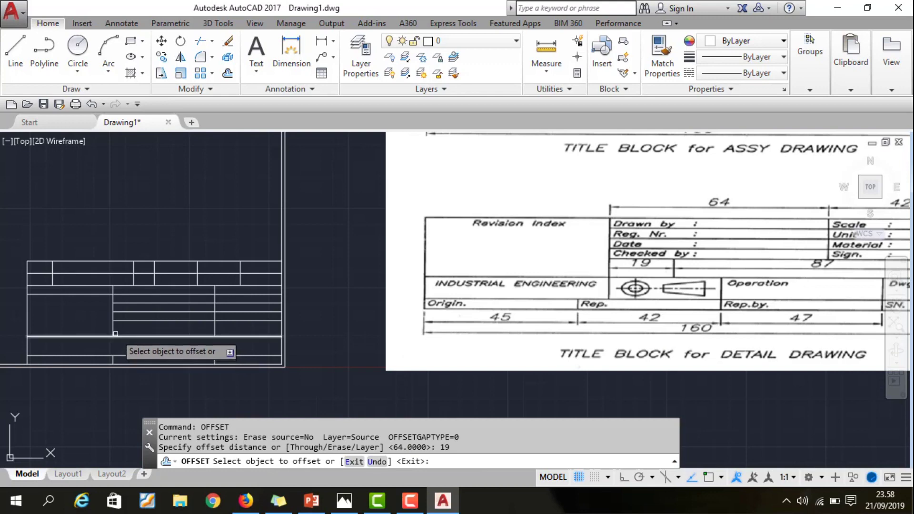
left_click(115, 328)
left_click(139, 330)
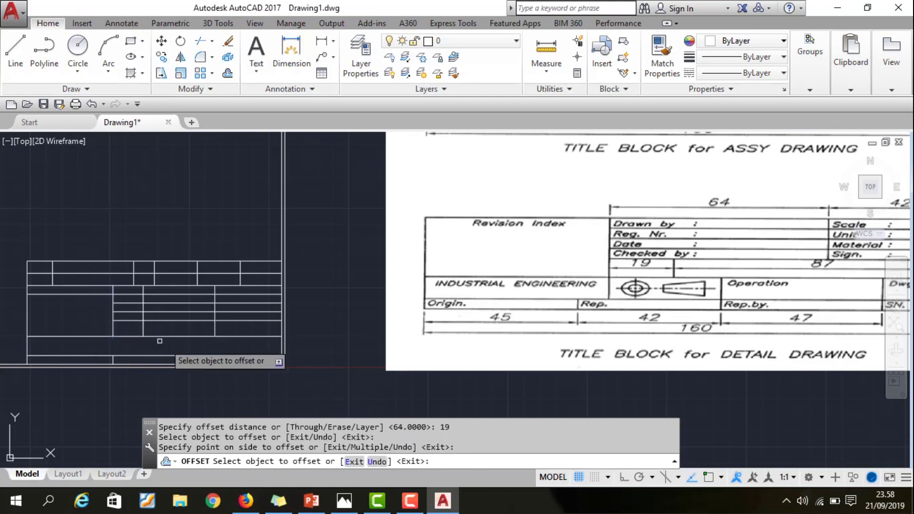
key("Escape")
Trim the new divider's excess and delete its leftover segment.
type("trim")
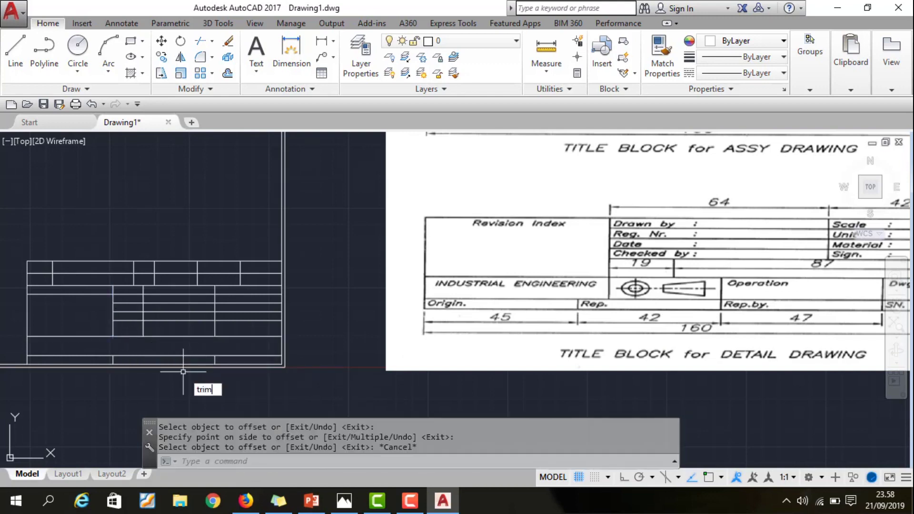
key("Return")
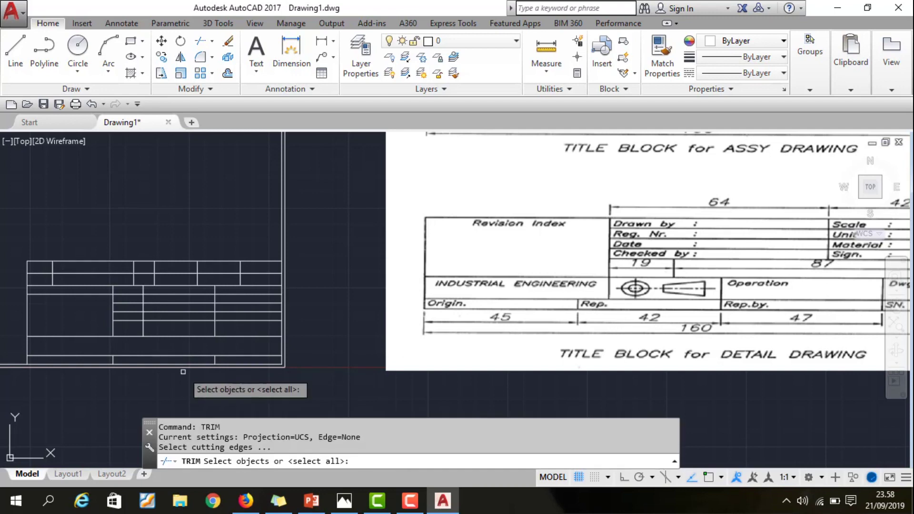
key("Return")
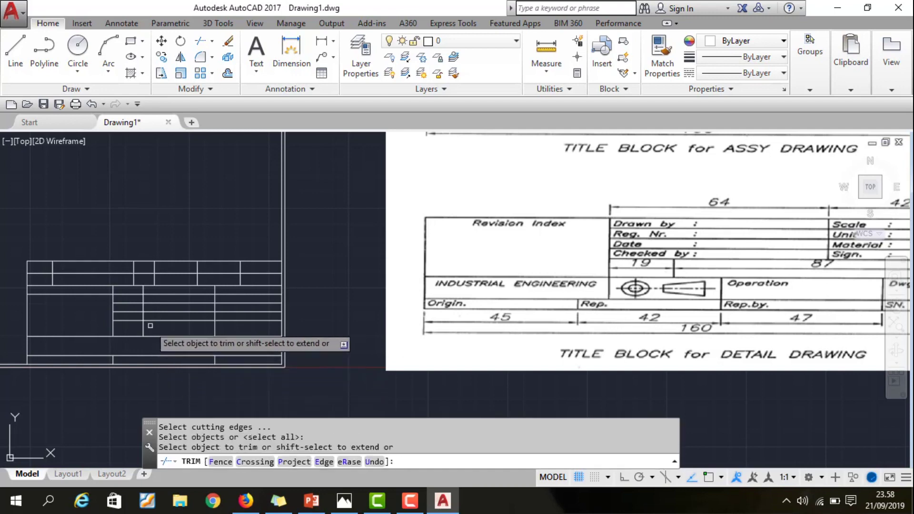
left_click(143, 316)
key("Escape")
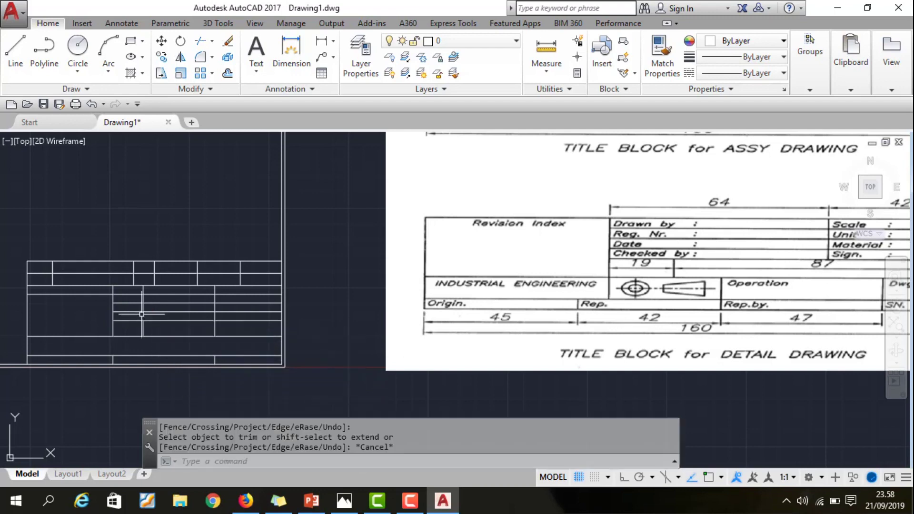
left_click(143, 303)
key("Delete")
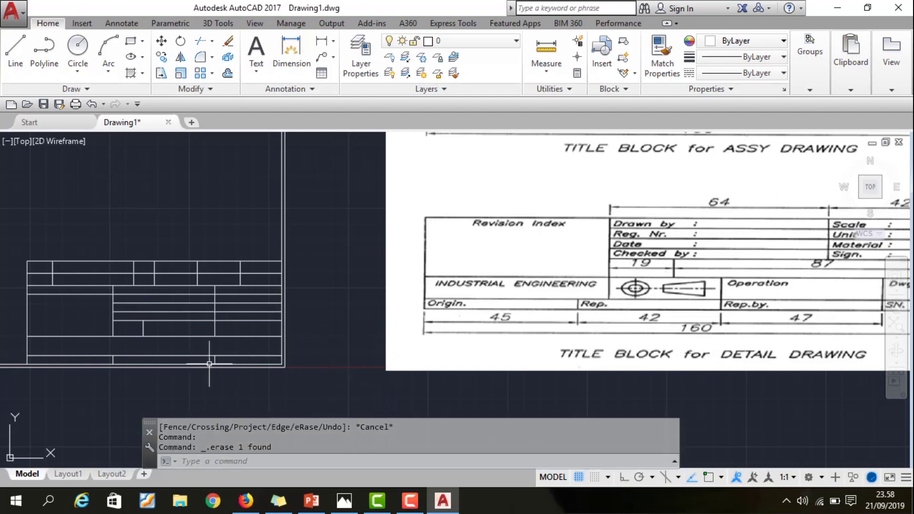
scroll(168, 365, "down", 1)
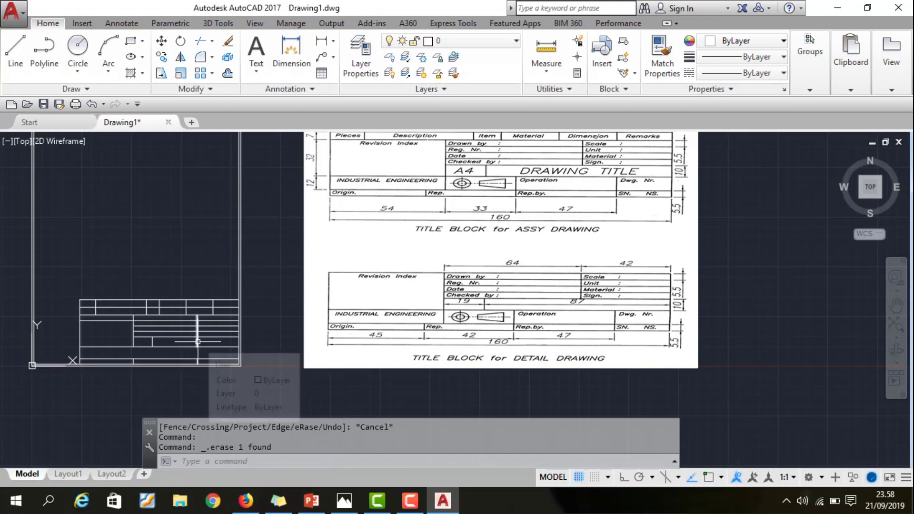
type("TR")
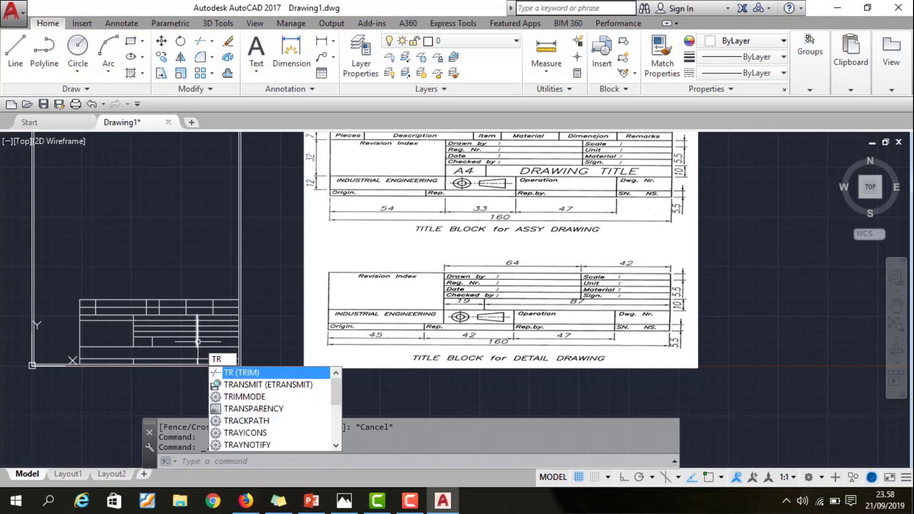
Trim an excess grid segment using all lines as cutting edges.
key("Return")
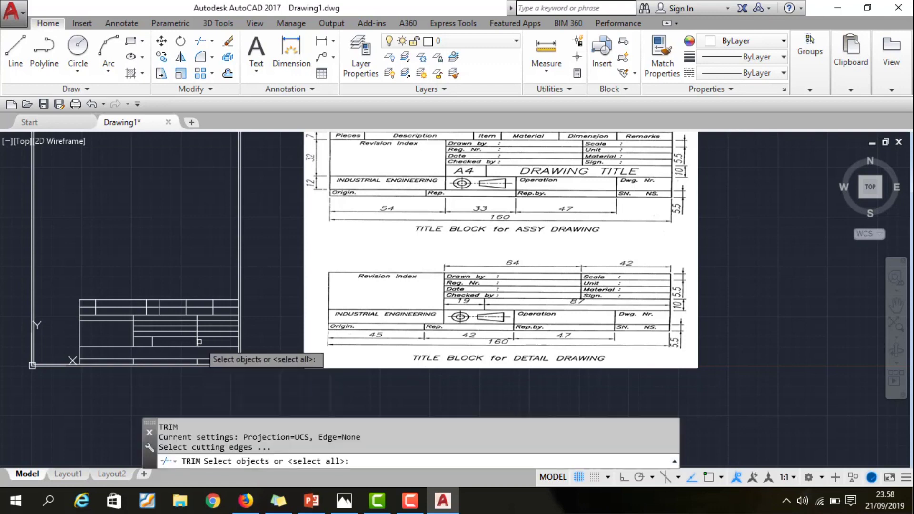
key("Return")
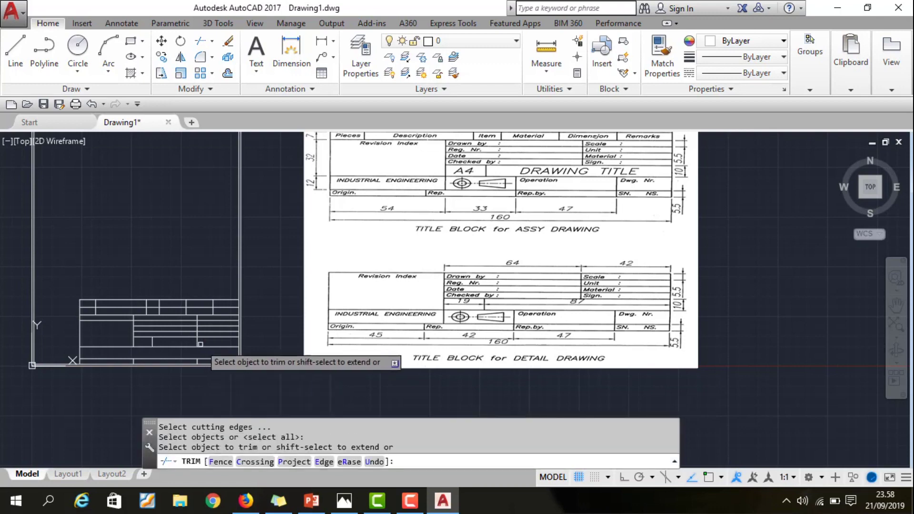
left_click(197, 342)
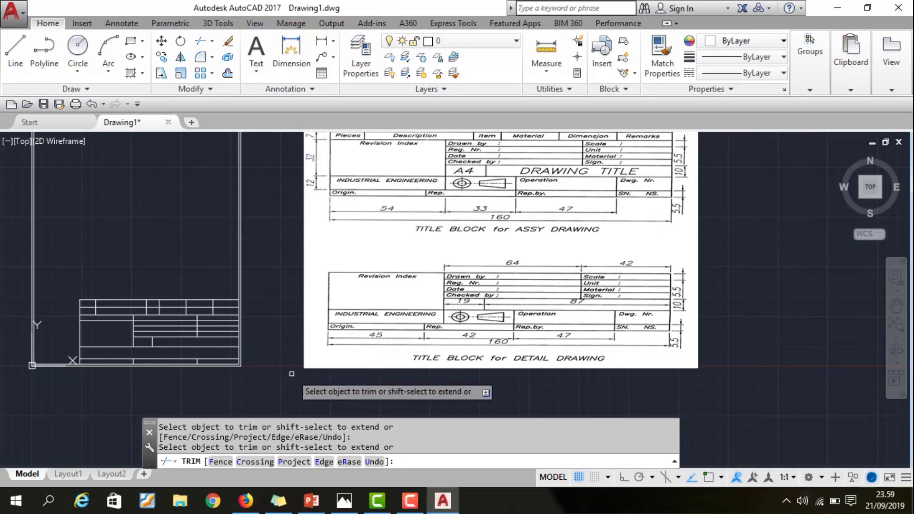
key("Escape")
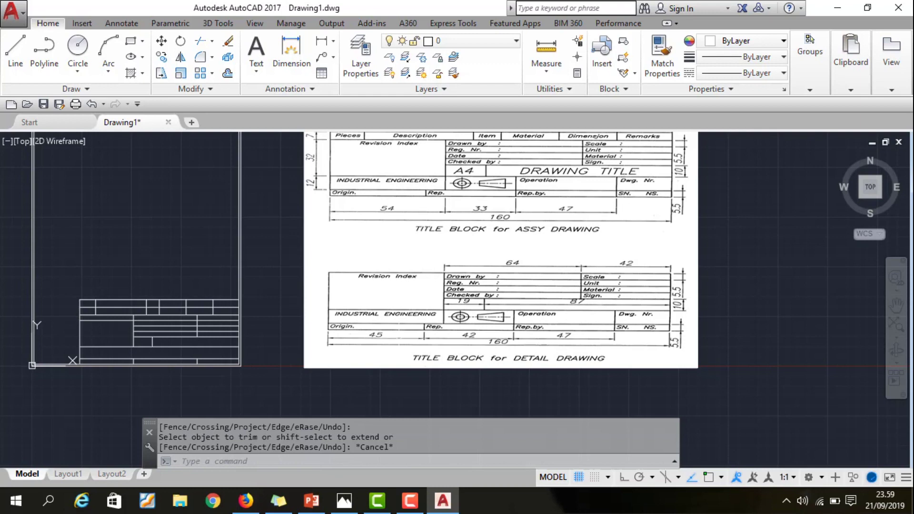
Offset the title block's left edge 45 to the right with O.
type("o")
key("Return")
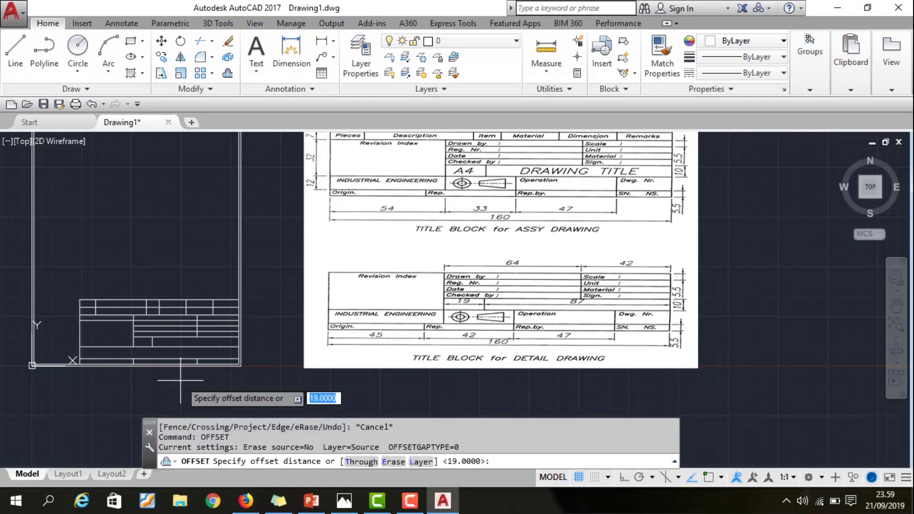
type("45")
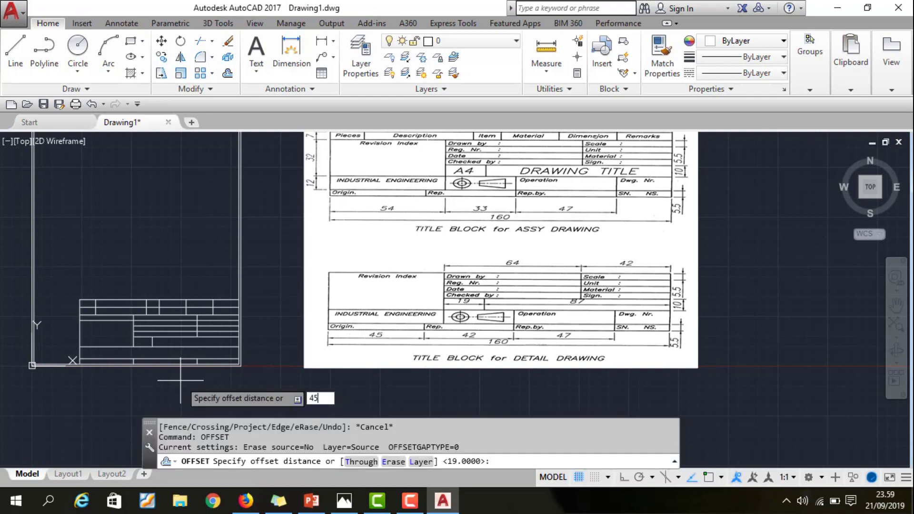
key("Return")
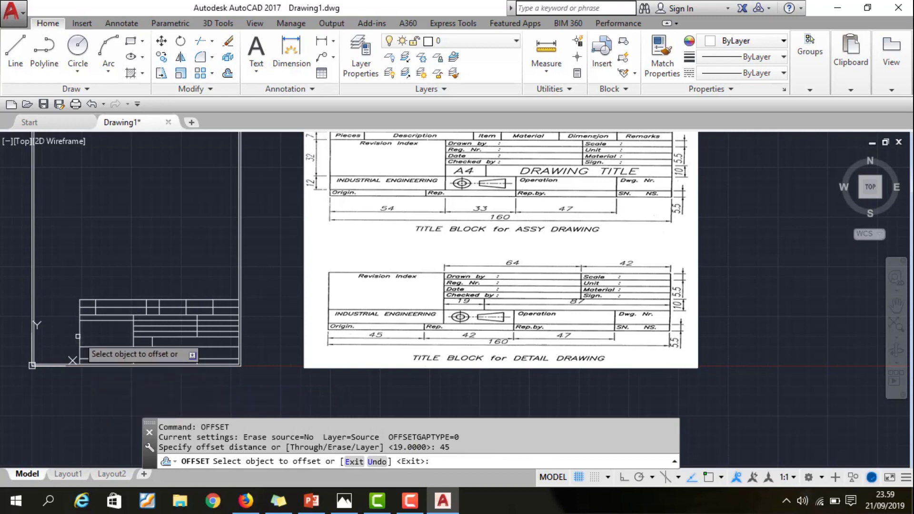
left_click(79, 336)
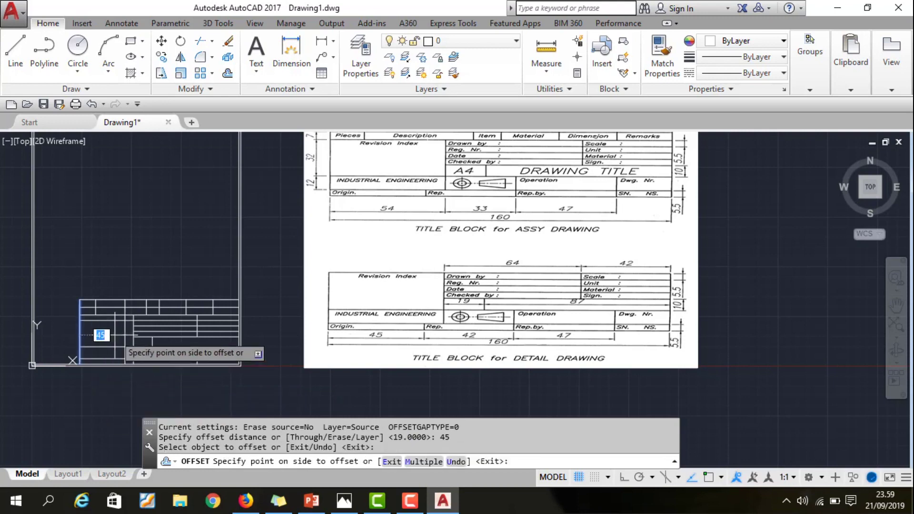
left_click(102, 335)
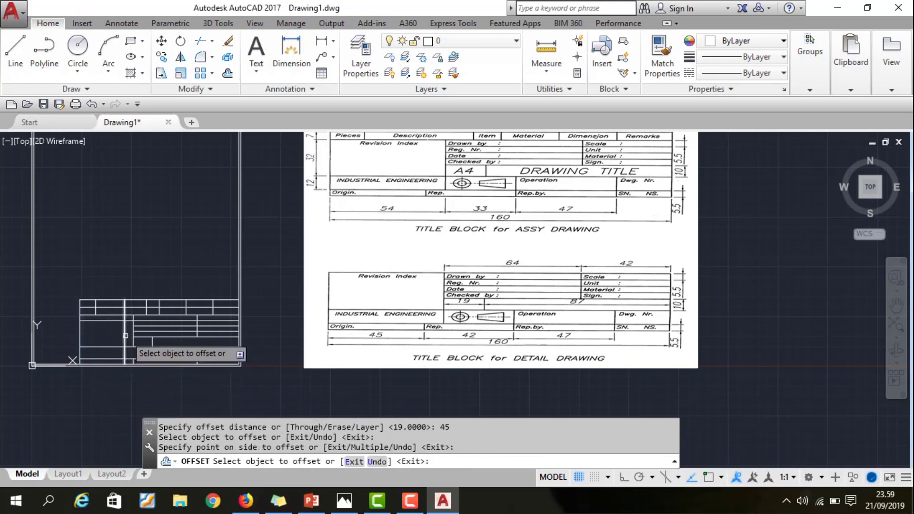
Add two more vertical dividers 42 and 47 further right.
left_click(125, 336)
type("42")
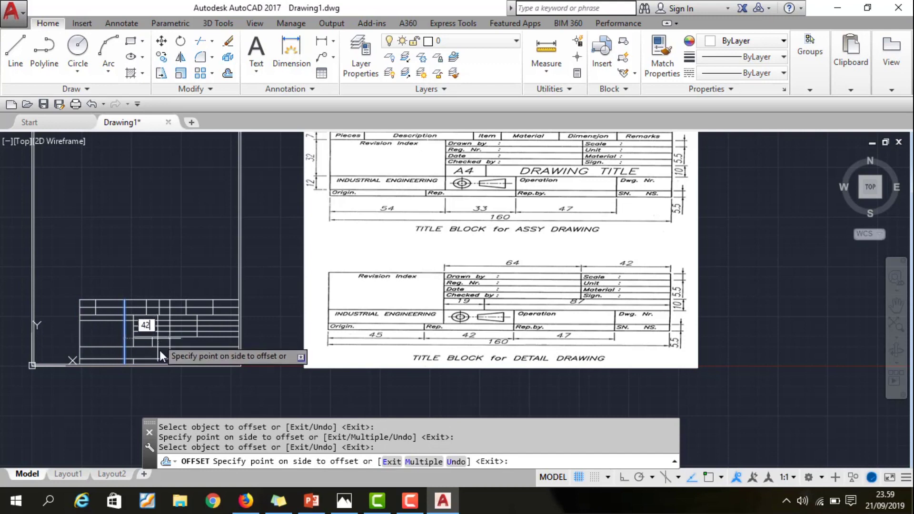
key("Return")
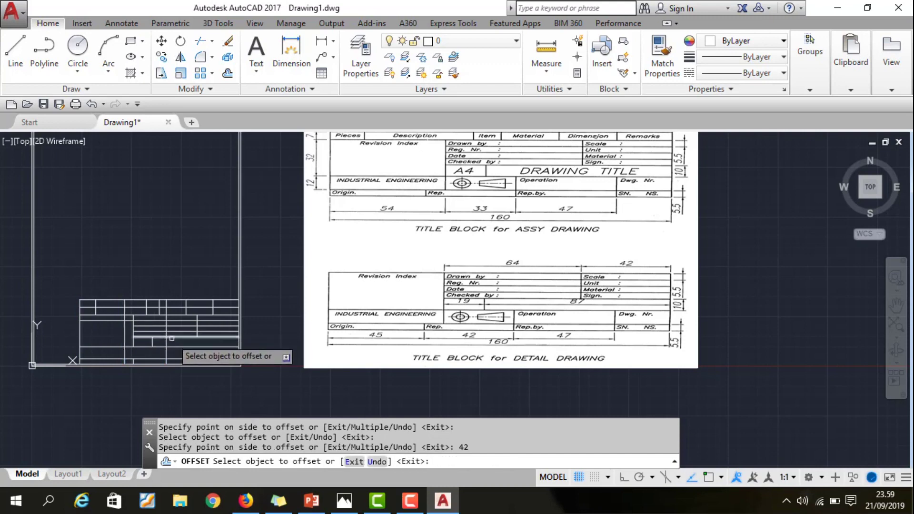
left_click(167, 352)
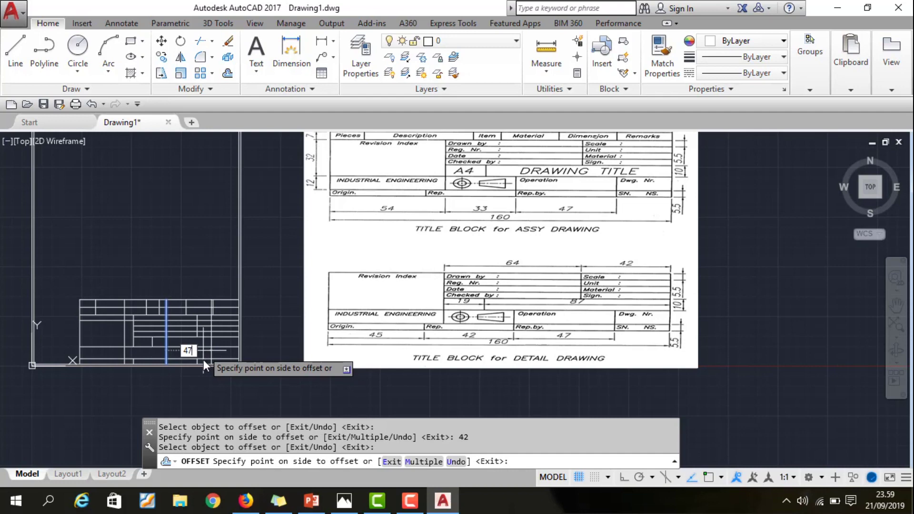
key("Return")
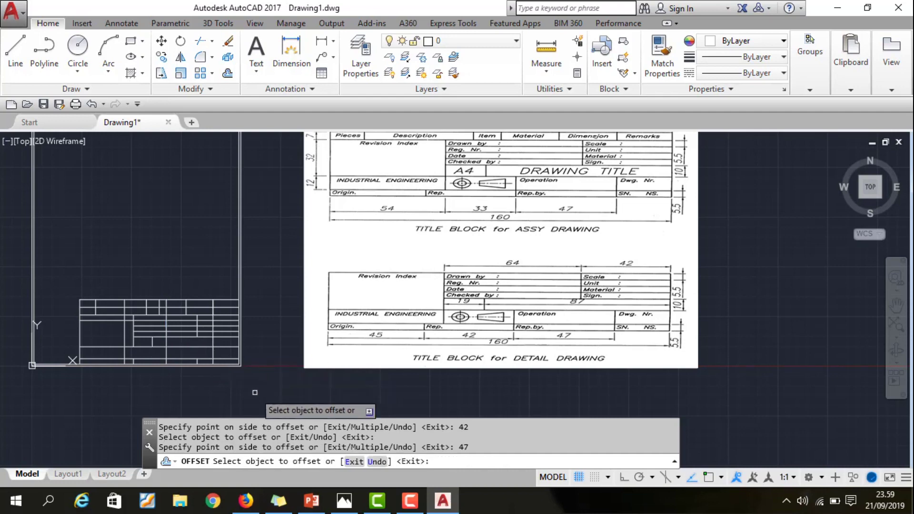
key("Escape")
scroll(204, 385, "up", 2)
scroll(200, 383, "down", 3)
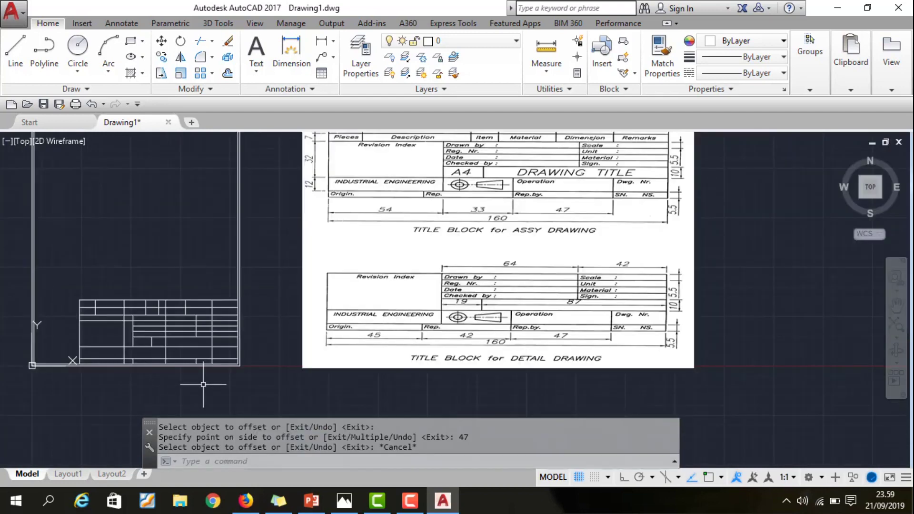
scroll(159, 387, "up", 3)
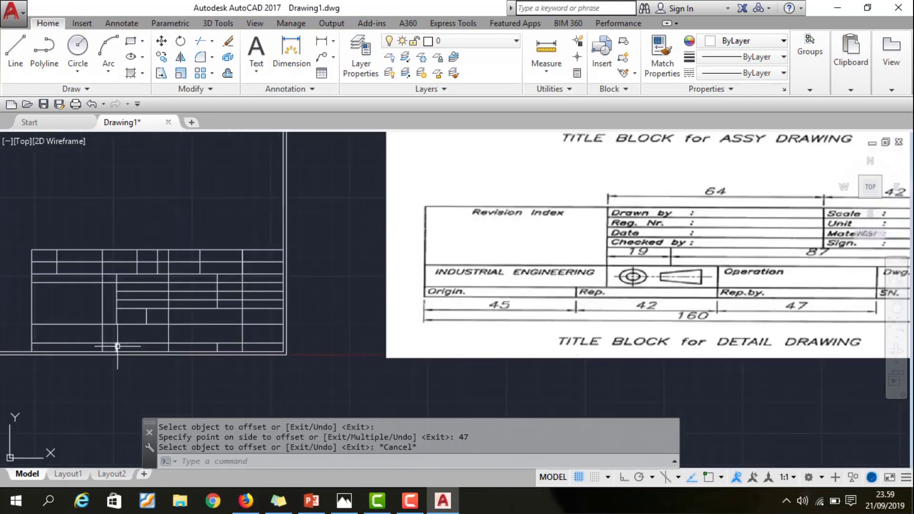
Erase the two short stray vertical lines in the title block.
left_click(117, 346)
left_click(171, 346)
key("Delete")
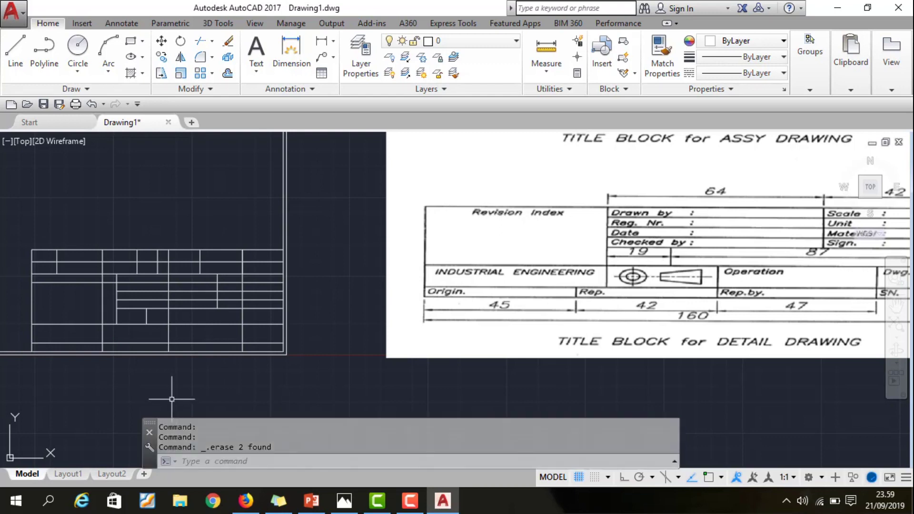
Trim three leftover grid segments using all edges, then erase an unneeded vertical line.
type("trim")
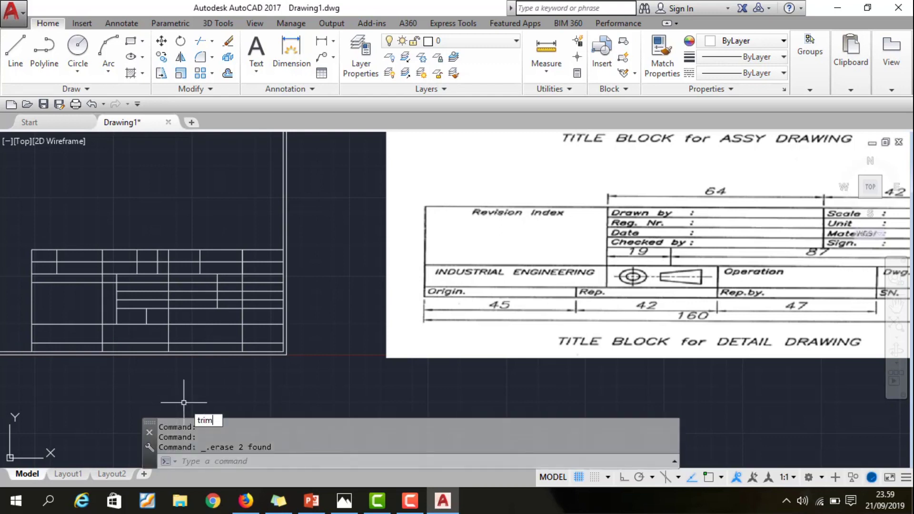
key("Return")
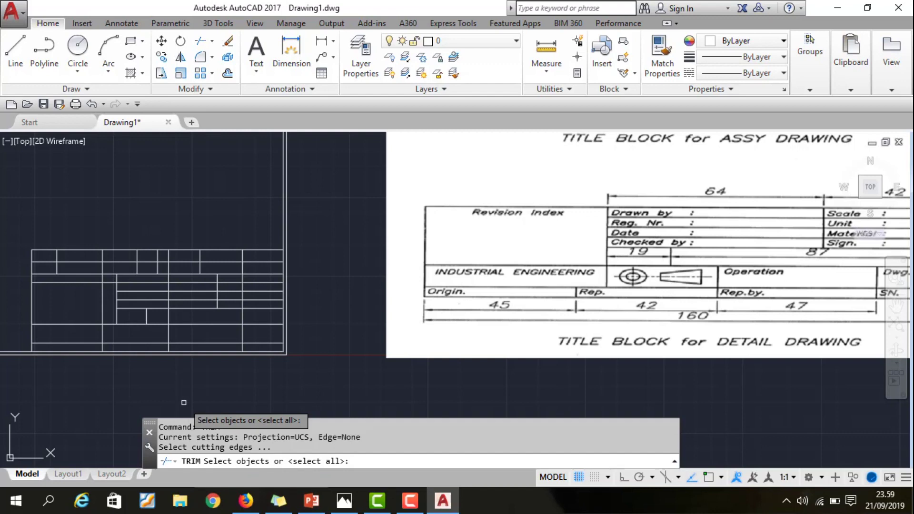
key("Return")
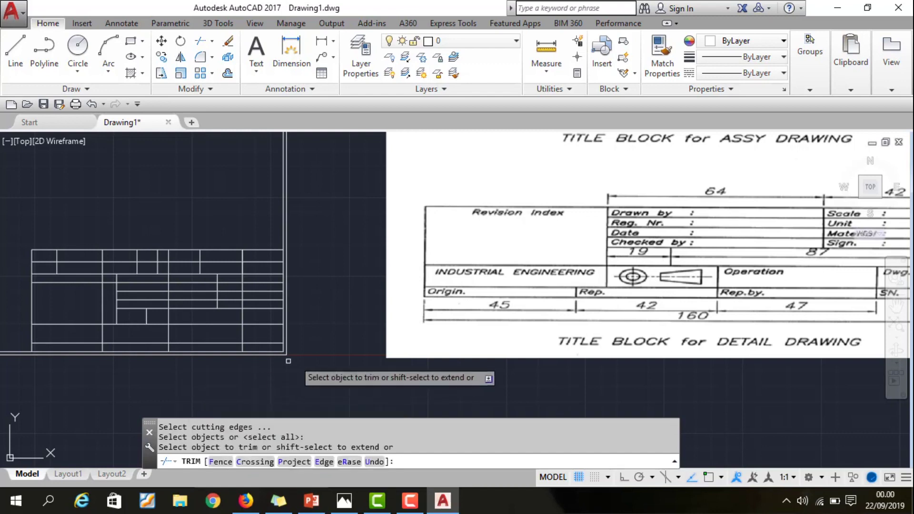
scroll(258, 375, "down", 2)
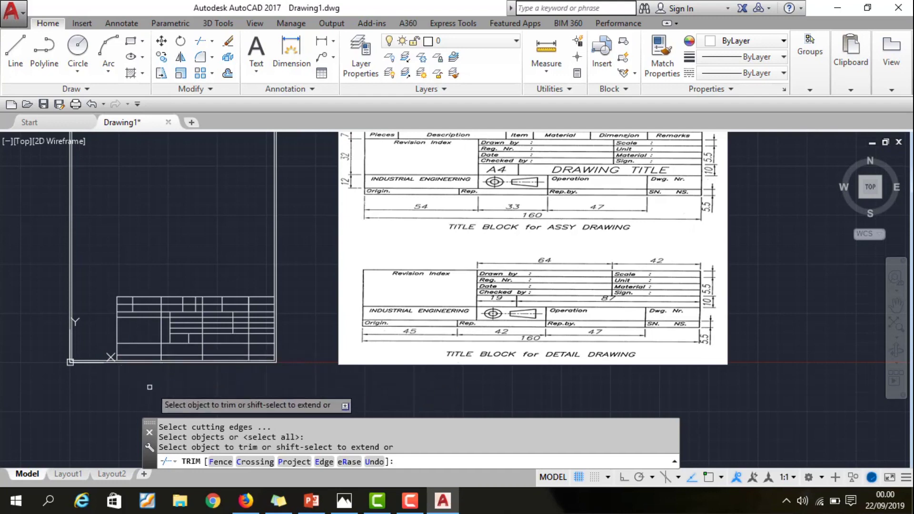
left_click(179, 343)
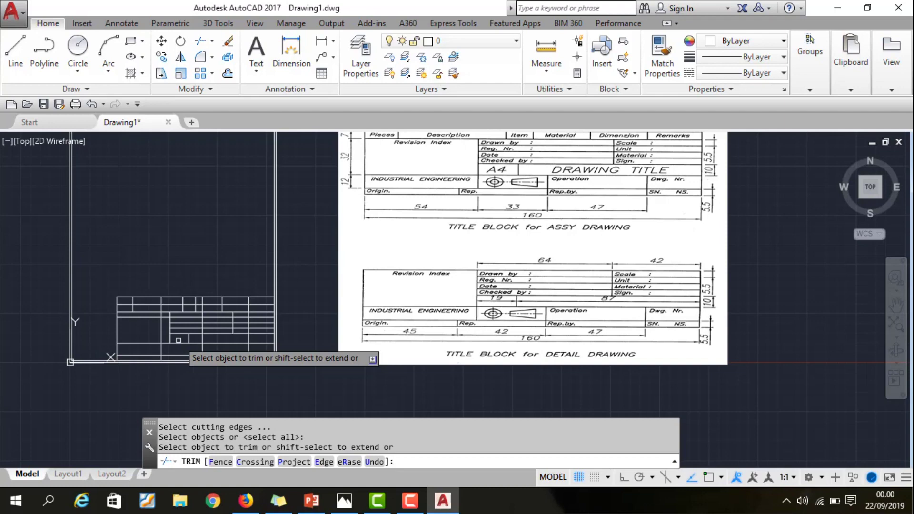
scroll(179, 341, "down", 2)
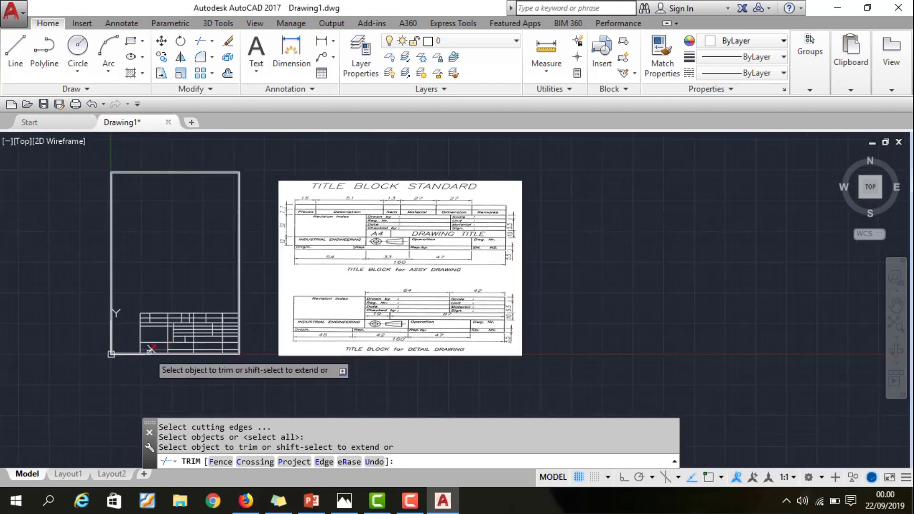
scroll(151, 344, "up", 2)
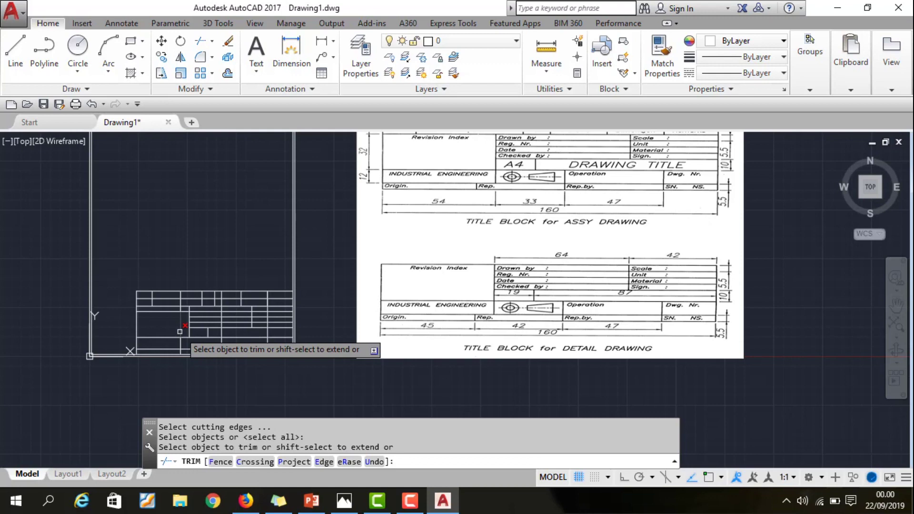
left_click(180, 331)
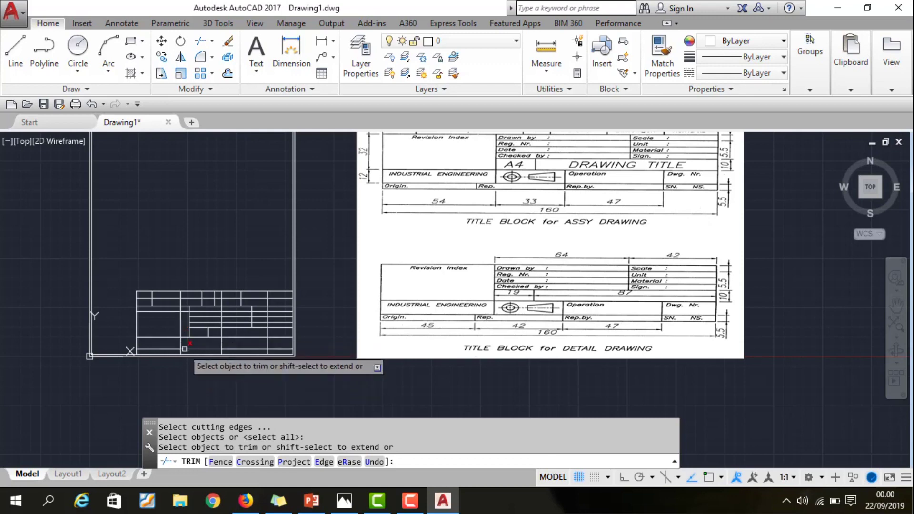
left_click(181, 344)
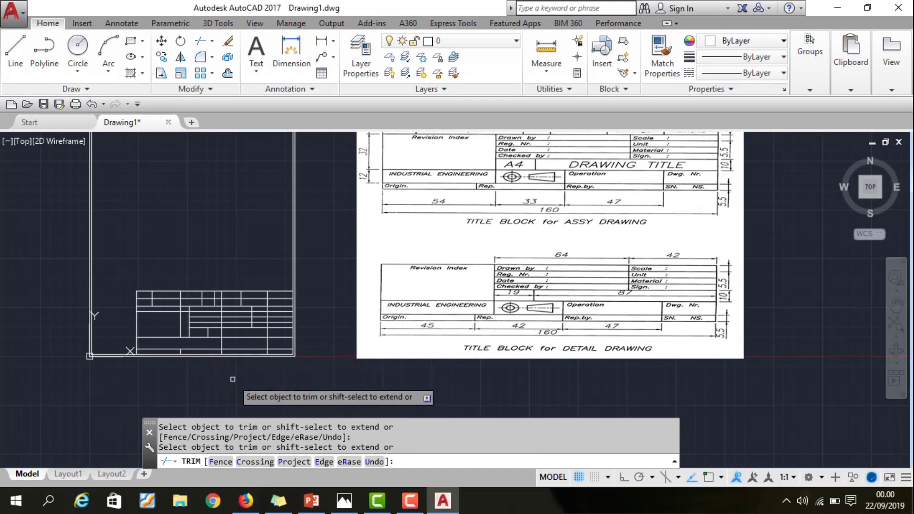
key("Escape")
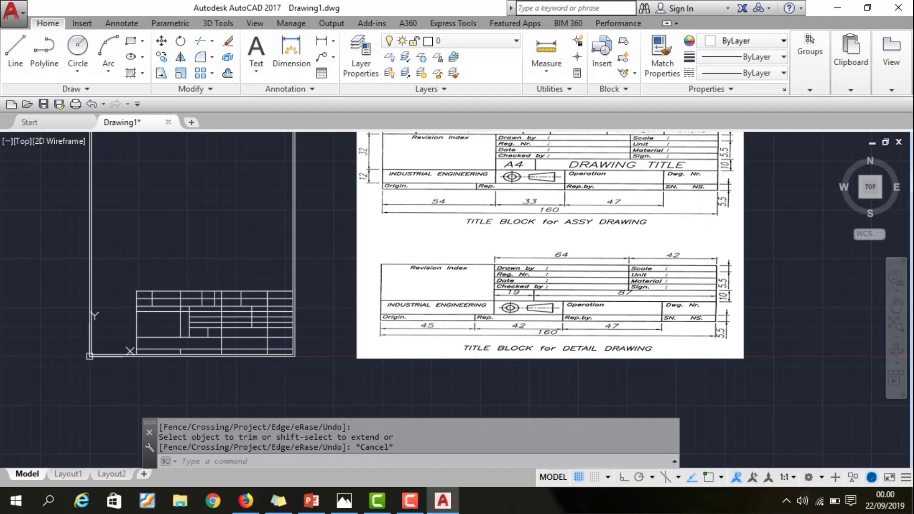
left_click(177, 327)
key("Delete")
Lengthen a vertical title-block divider 12 units downward from its end grip.
scroll(190, 332, "up", 4)
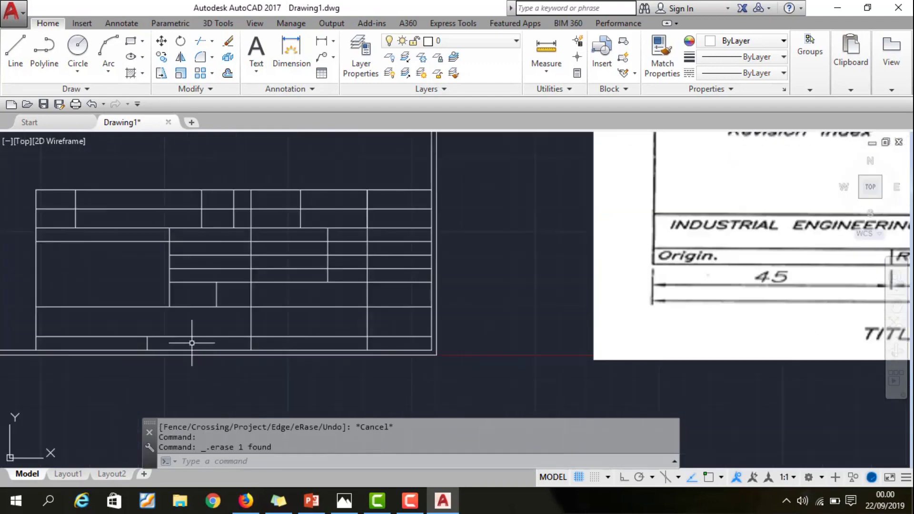
scroll(181, 315, "down", 4)
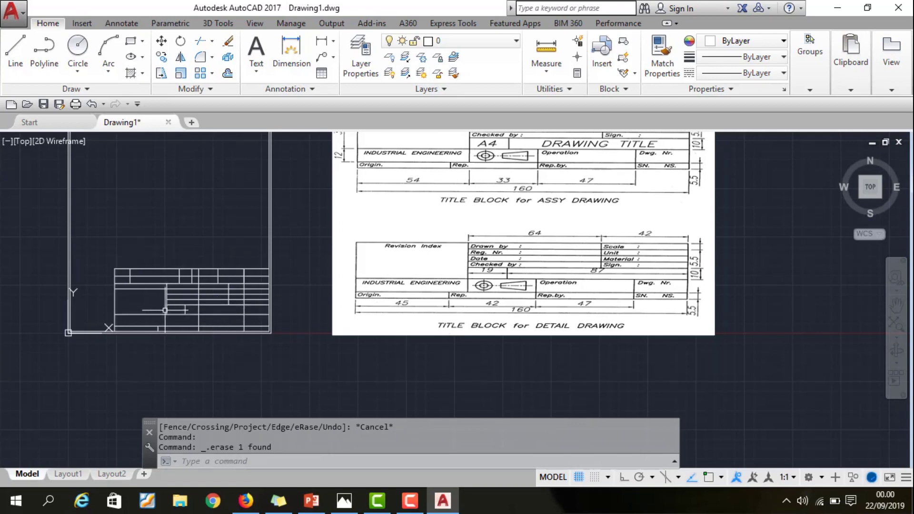
left_click(166, 311)
scroll(162, 324, "up", 3)
scroll(167, 314, "up", 2)
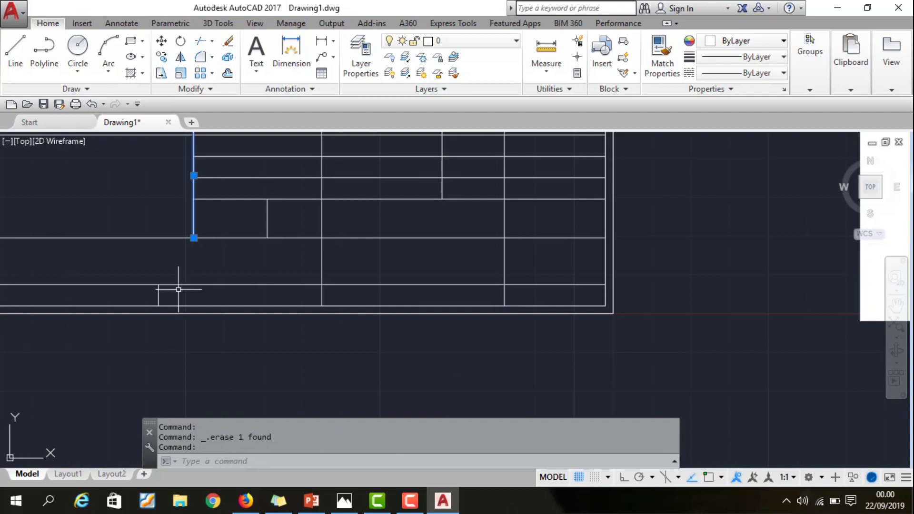
mouse_move(194, 238)
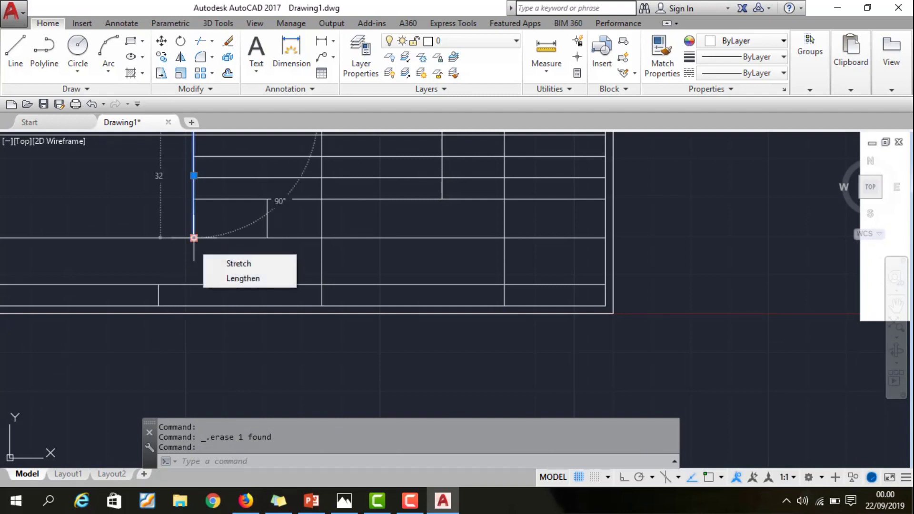
left_click(243, 279)
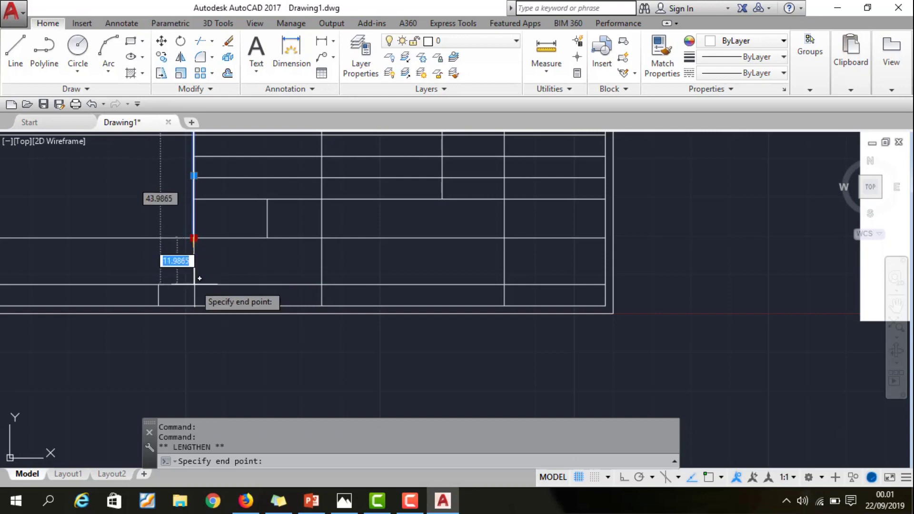
scroll(193, 286, "down", 5)
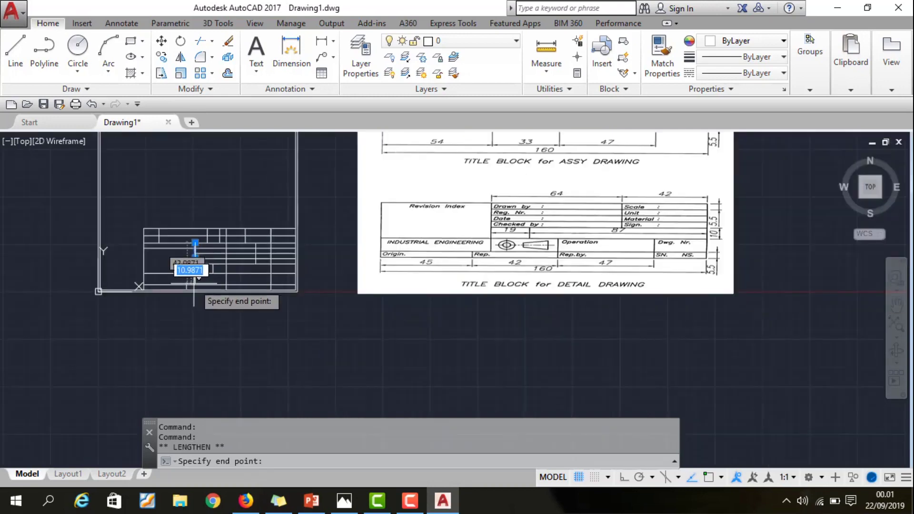
scroll(194, 285, "up", 4)
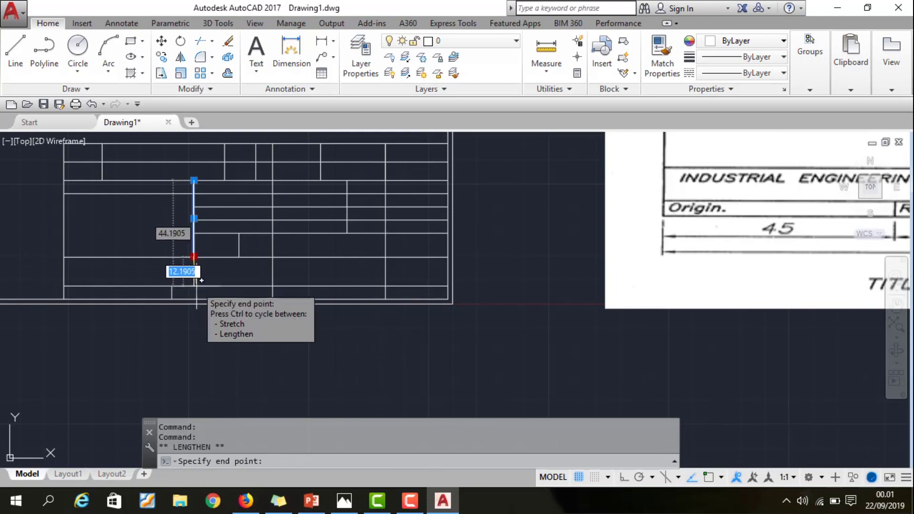
type("12")
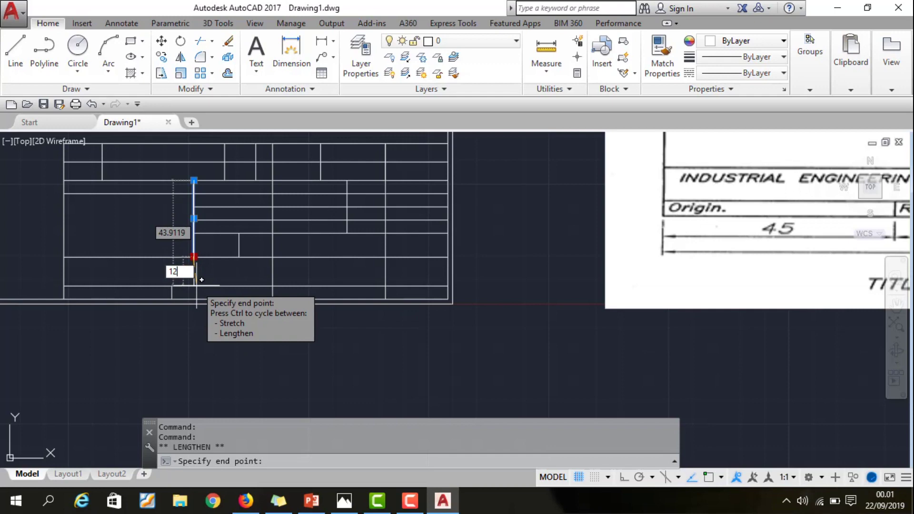
key("Return")
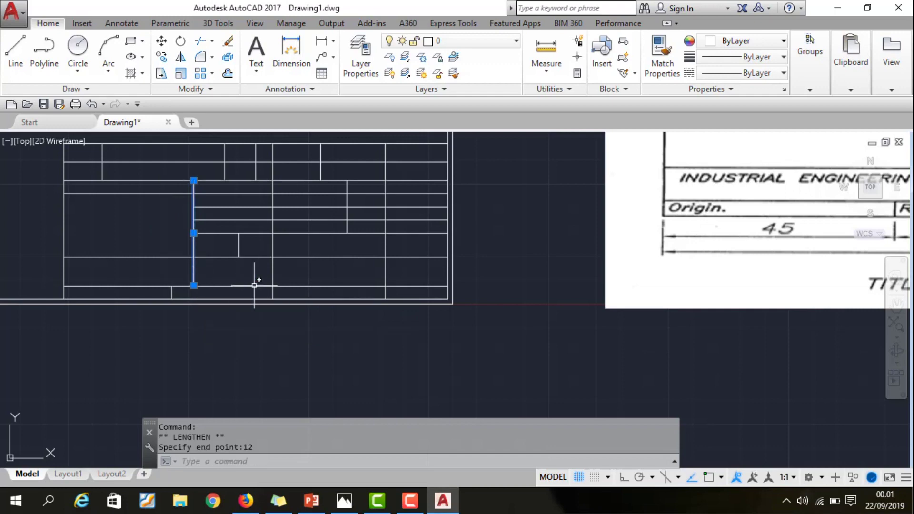
key("Escape")
scroll(209, 328, "down", 2)
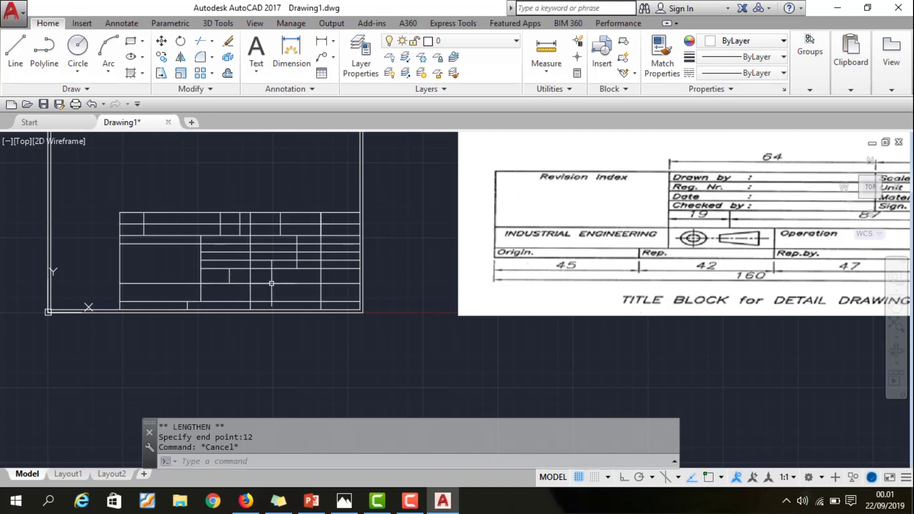
Attempt trimming a title-block line segment with all edges, then cancel the trim.
type("tr")
key("Return")
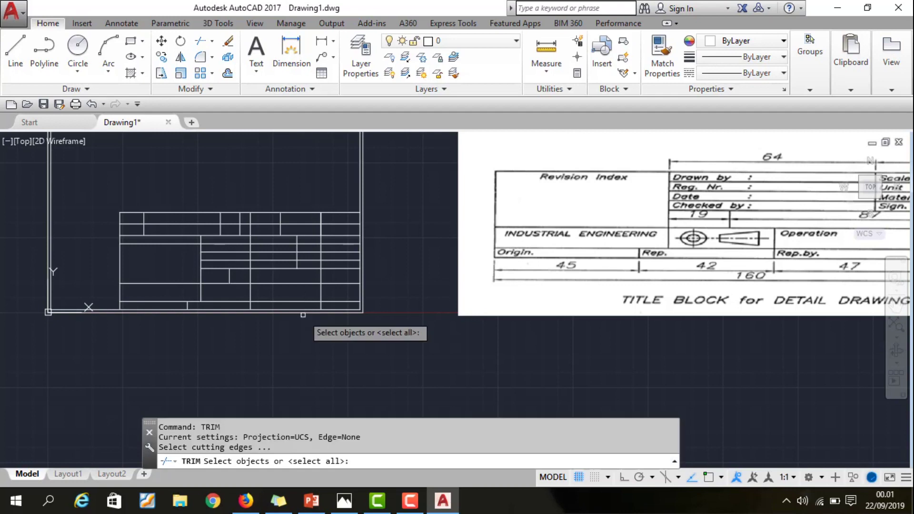
key("Return")
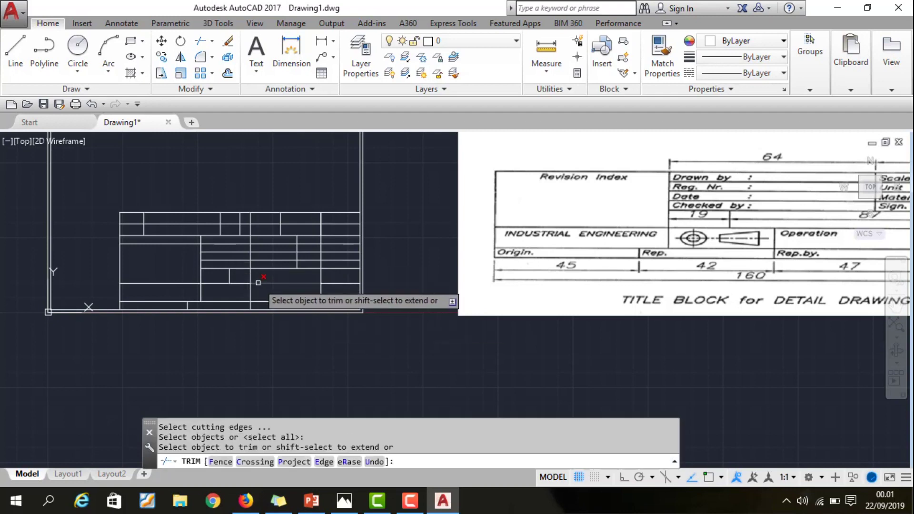
left_click(253, 279)
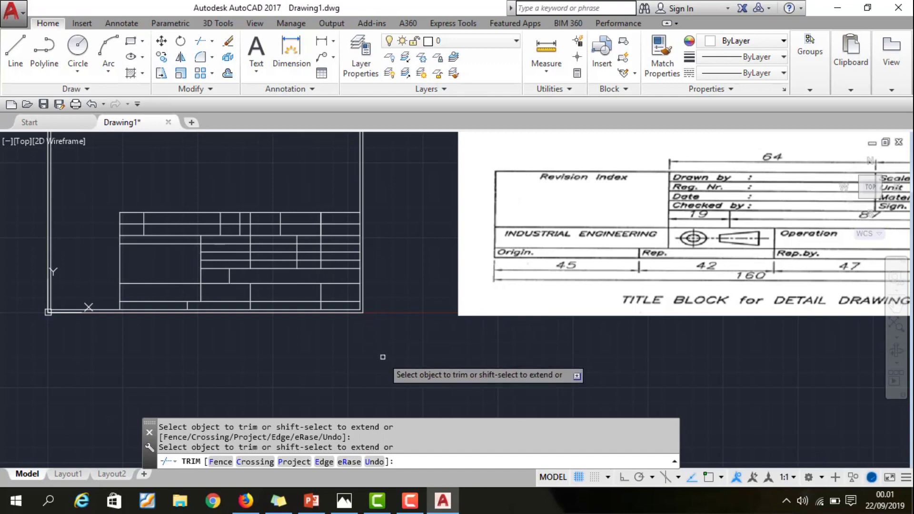
key("Escape")
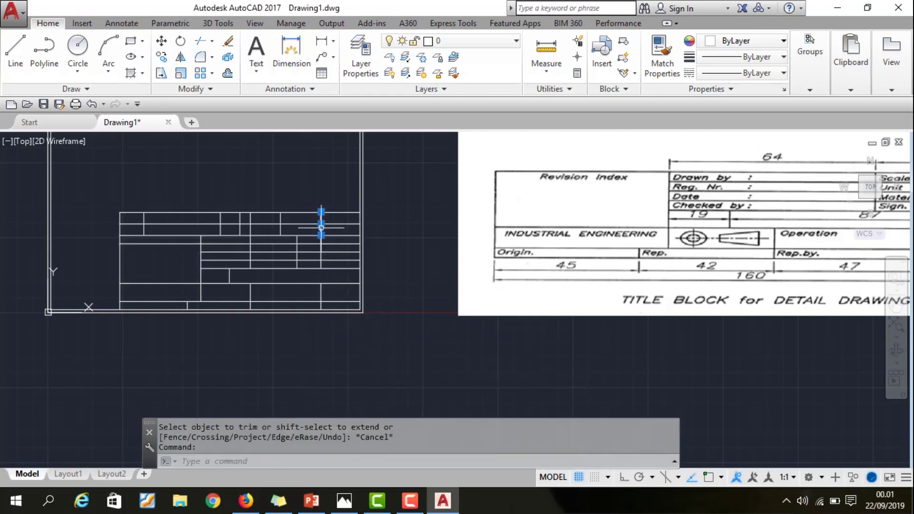
key("Escape")
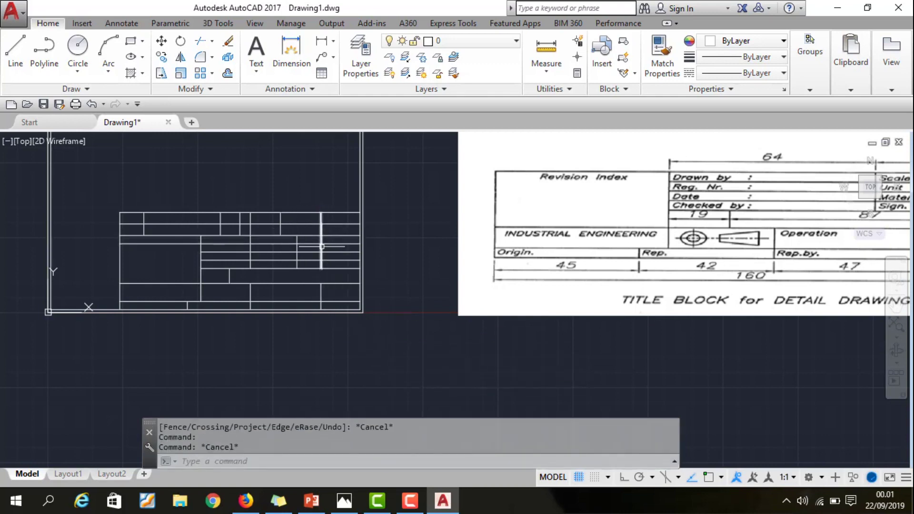
Erase the two surplus vertical lines from the title block's middle rows.
left_click(322, 248)
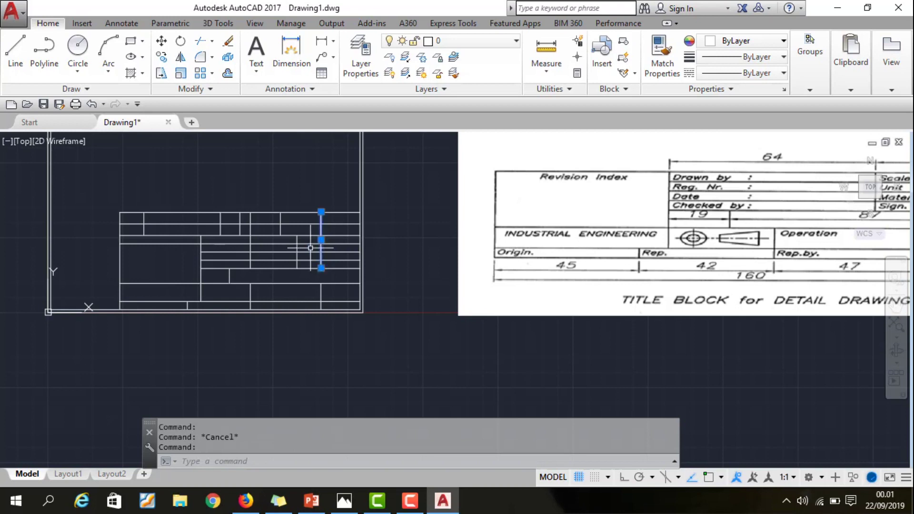
left_click(251, 248)
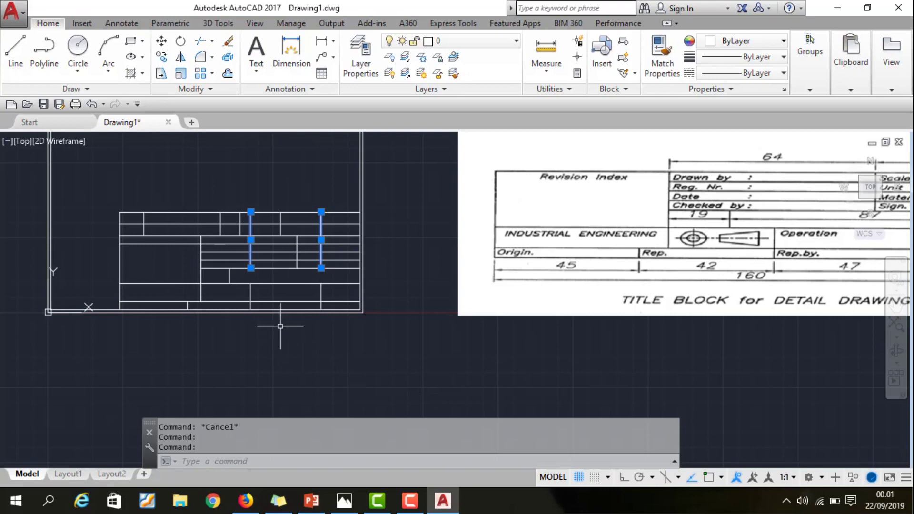
key("Delete")
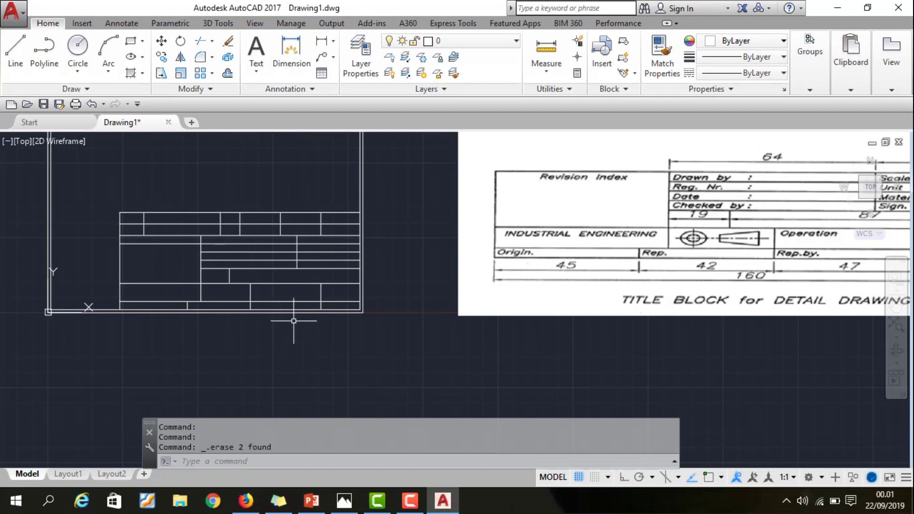
scroll(320, 328, "down", 4)
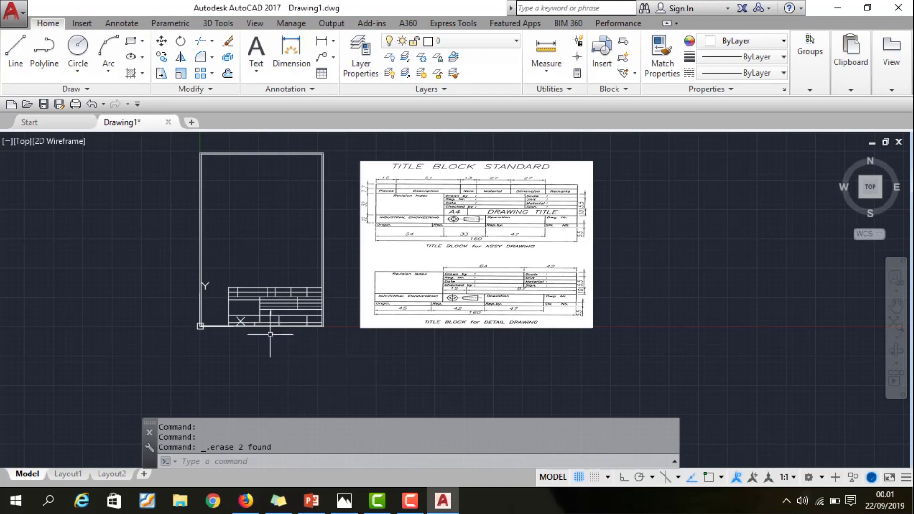
scroll(272, 328, "up", 1)
scroll(269, 305, "up", 3)
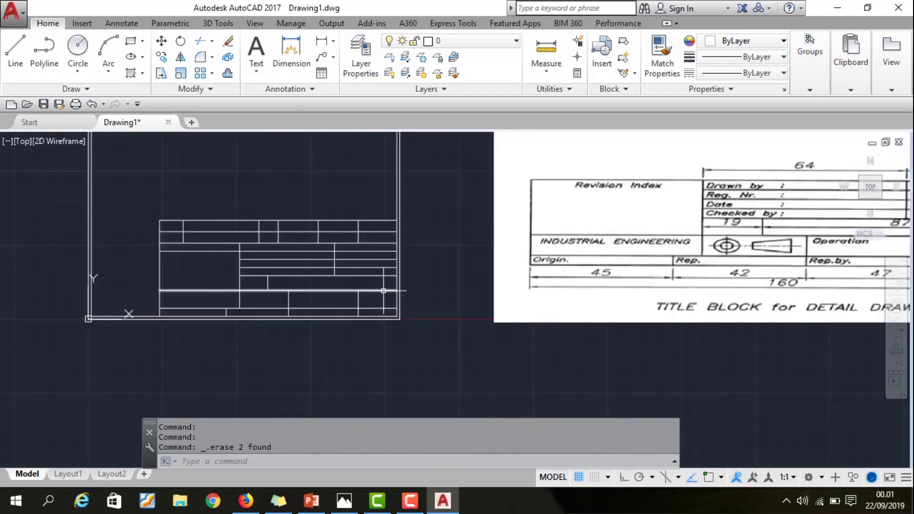
scroll(616, 297, "down", 2)
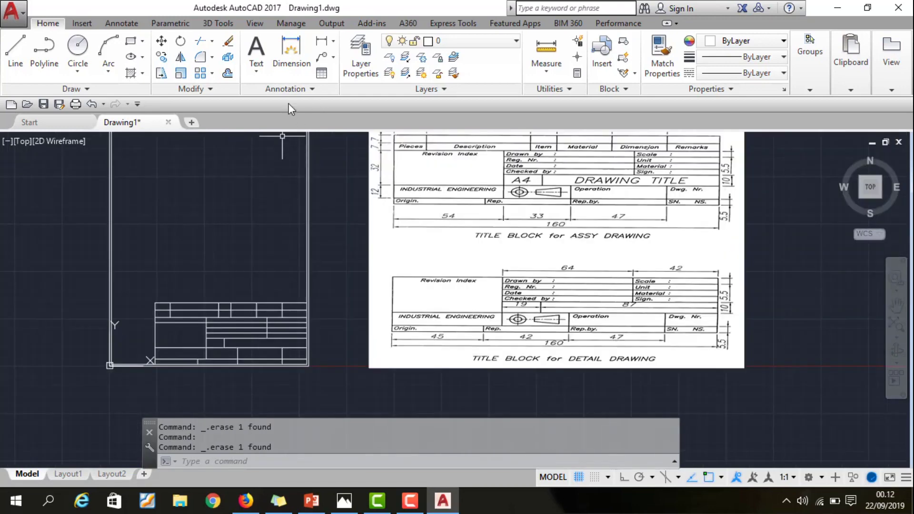
Draw a multiline text box over the top-left cell and enter 'Pieces'.
left_click(257, 60)
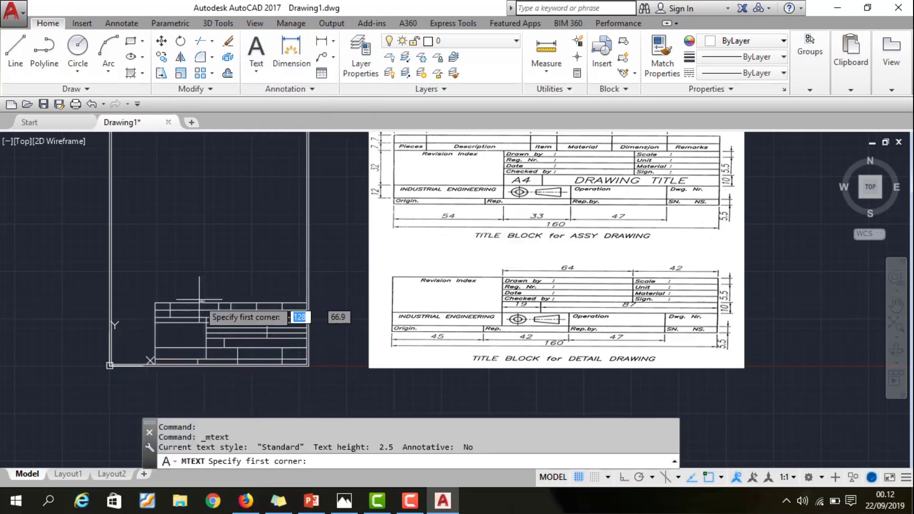
scroll(189, 309, "up", 3)
scroll(71, 343, "up", 2)
scroll(132, 343, "down", 1)
scroll(75, 368, "down", 1)
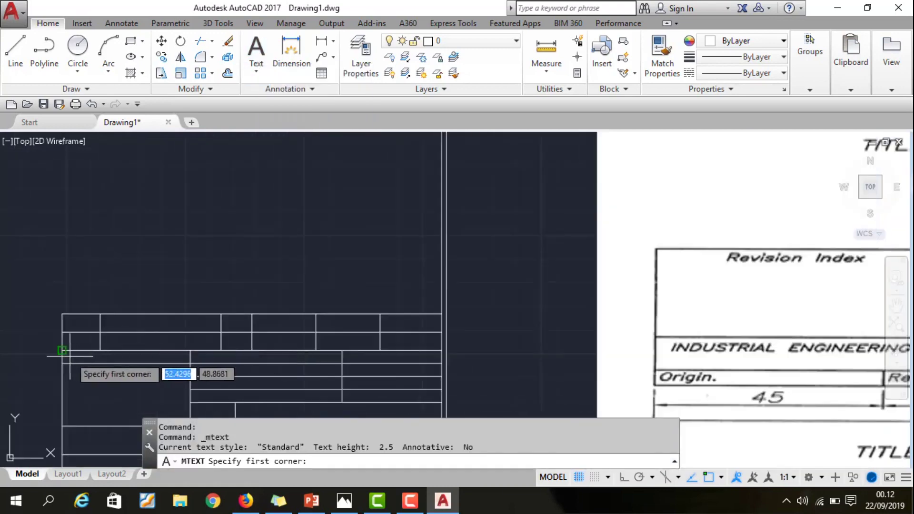
left_click(62, 332)
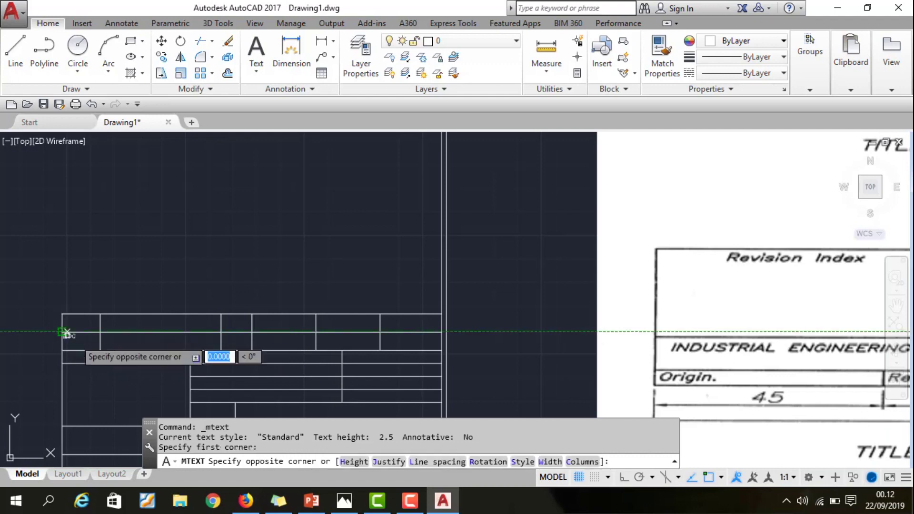
left_click(100, 350)
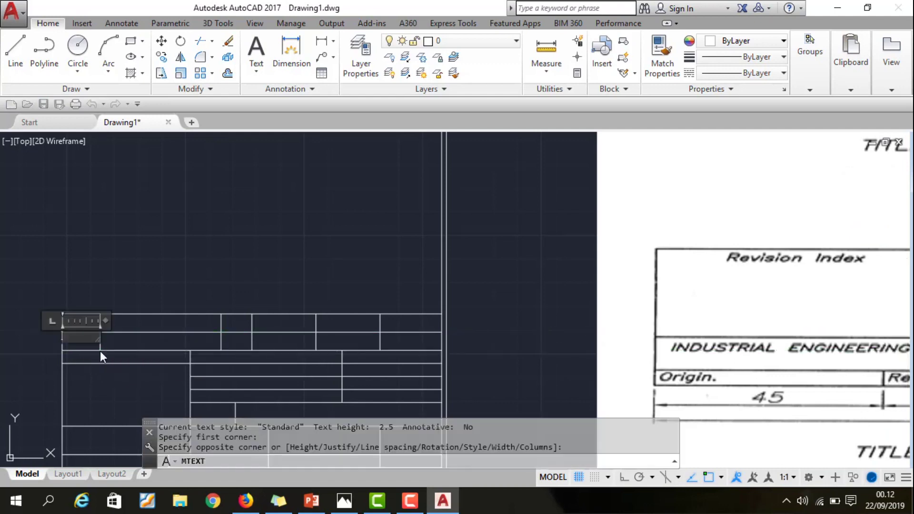
type("Pieces")
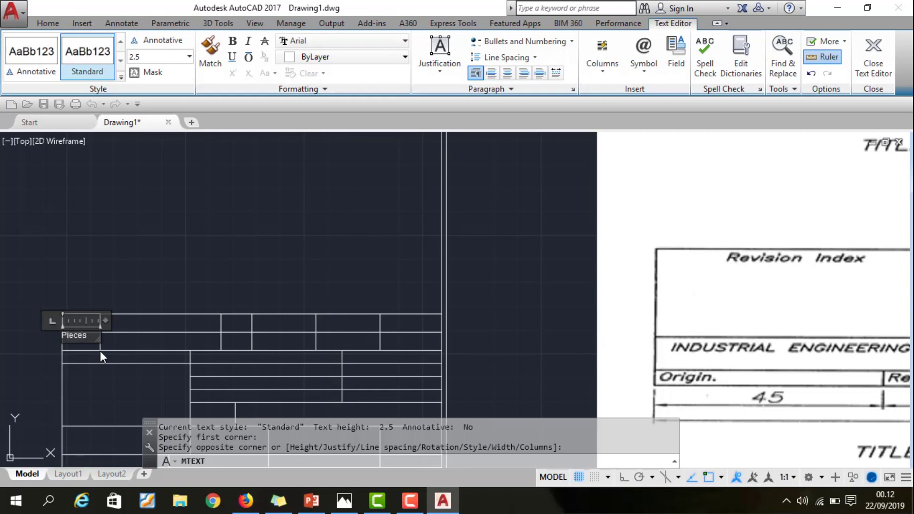
key("ctrl+a")
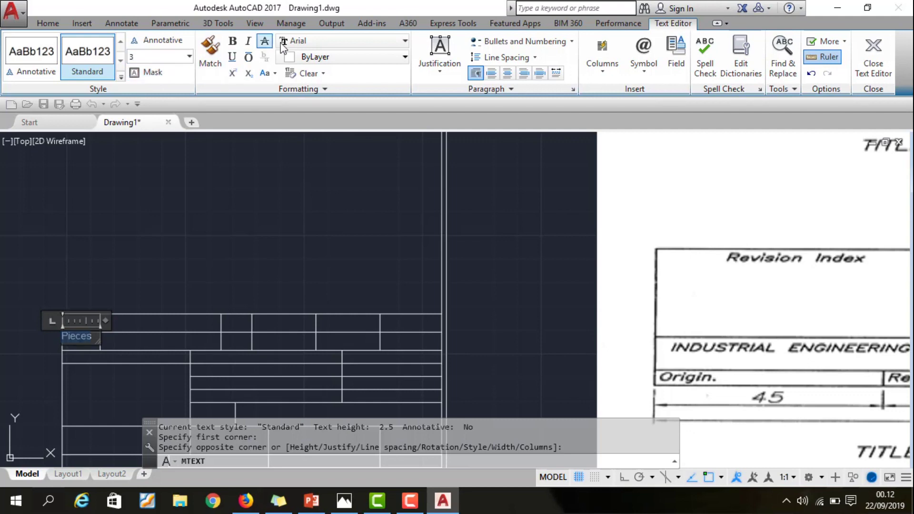
Format 'Pieces' in Times New Roman, Middle Center justified and centred, then place it.
left_click(300, 42)
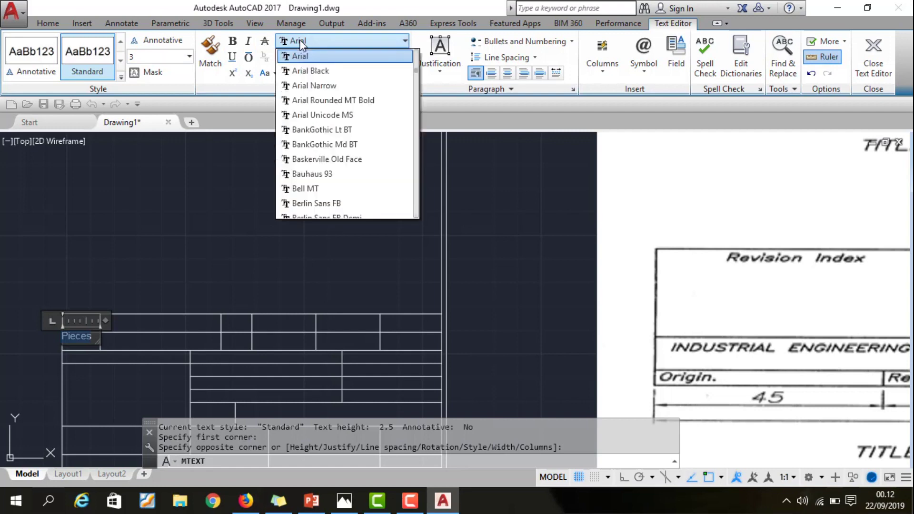
type("times")
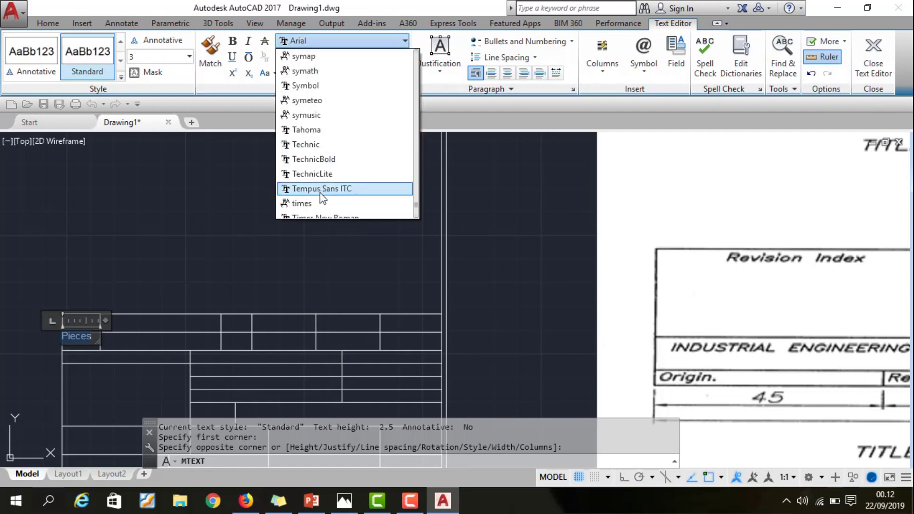
scroll(339, 176, "down", 1)
left_click(345, 175)
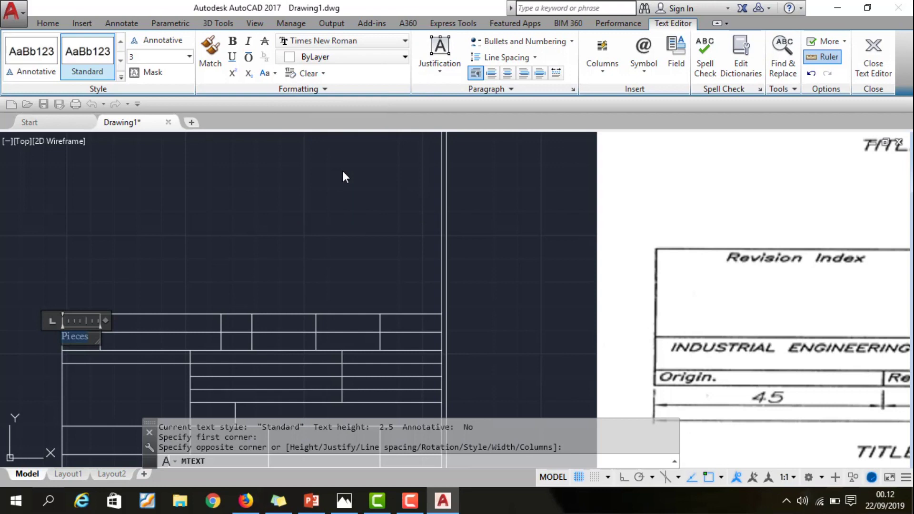
left_click(440, 72)
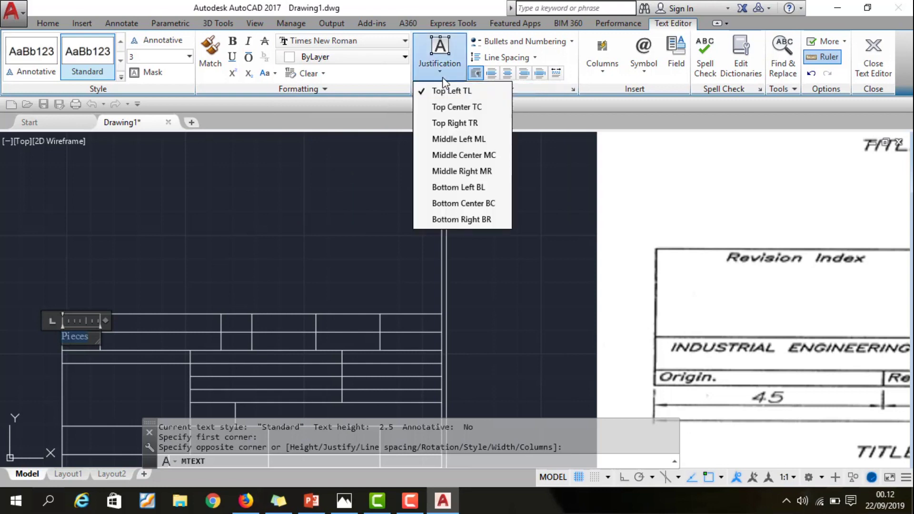
left_click(482, 156)
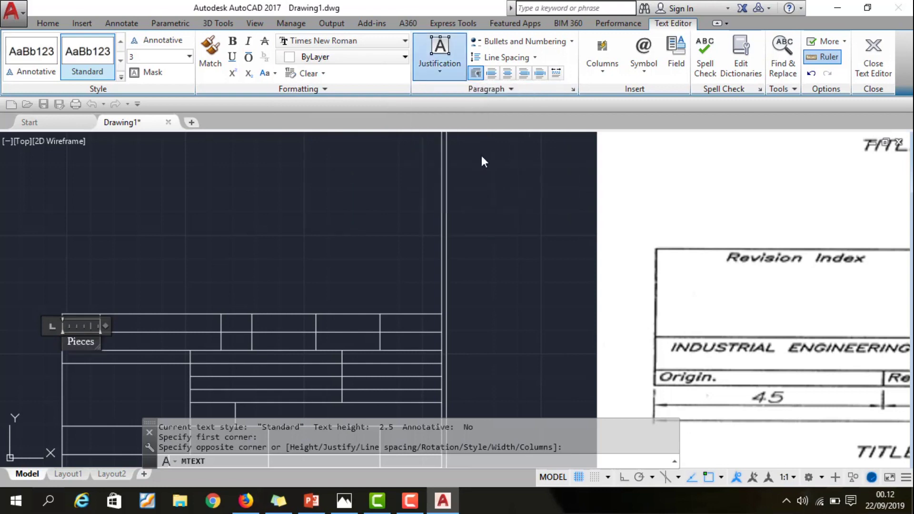
left_click(504, 76)
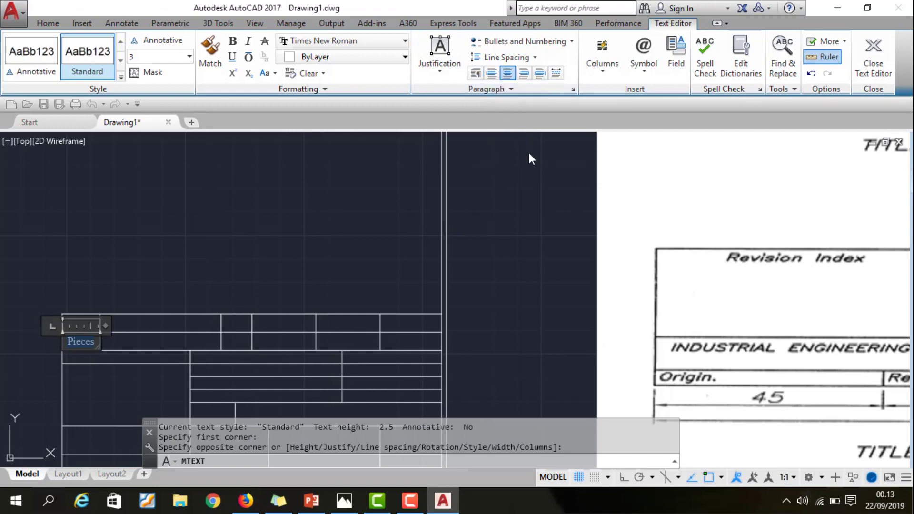
left_click(527, 184)
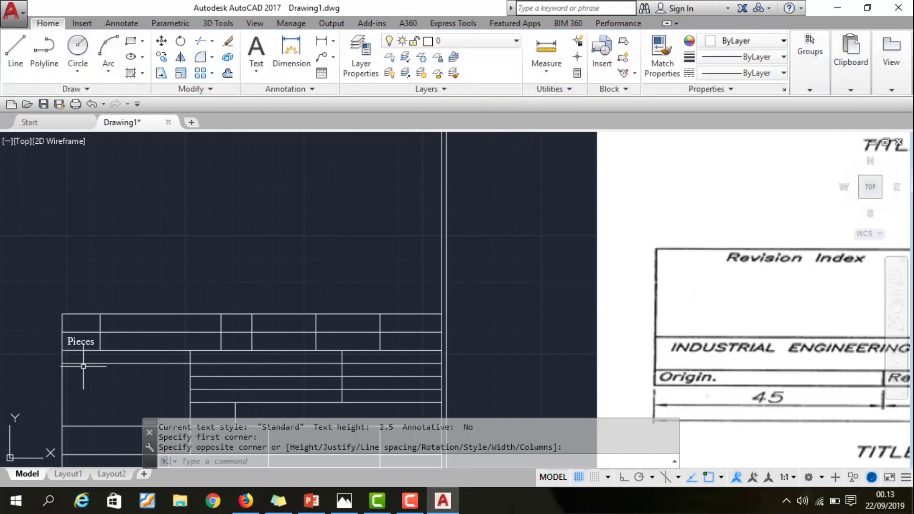
scroll(435, 266, "down", 5)
scroll(435, 267, "down", 3)
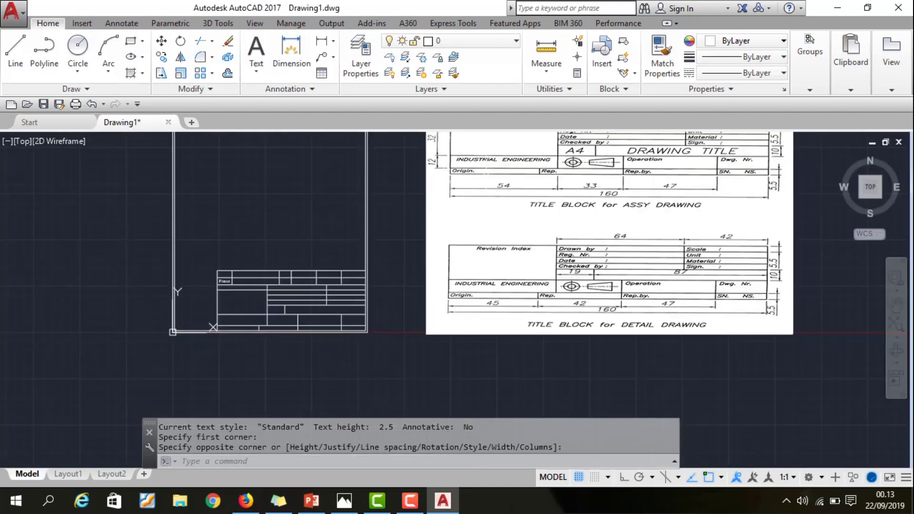
scroll(224, 378, "down", 2)
scroll(333, 276, "up", 2)
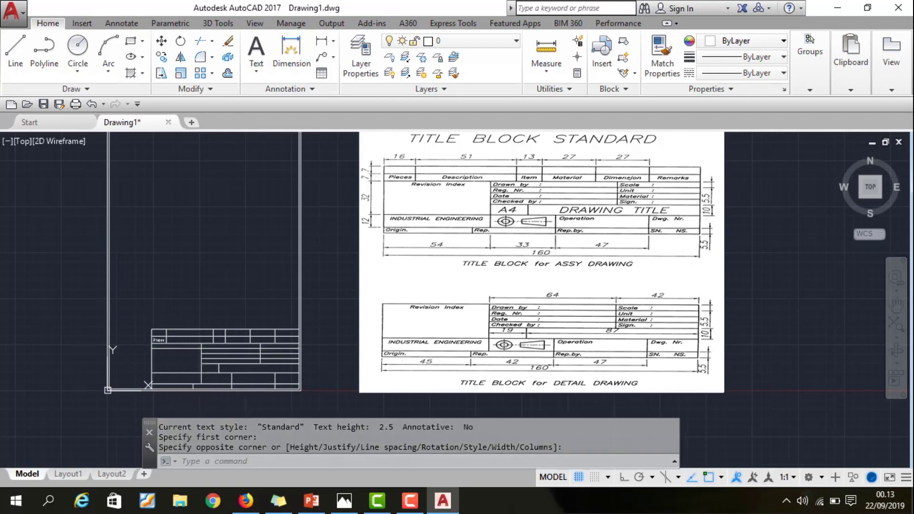
Add the 'Description' label in its header cell at height 3 in Times New Roman.
scroll(209, 382, "up", 2)
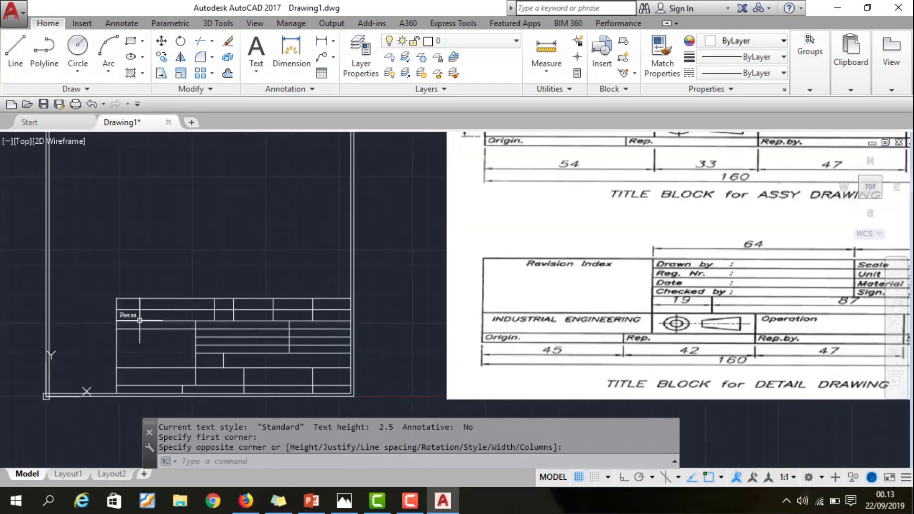
scroll(140, 326, "up", 3)
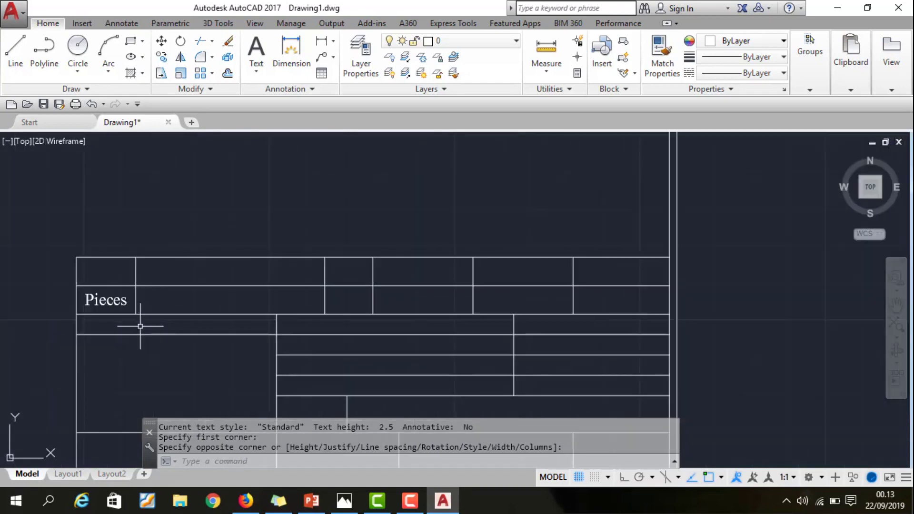
key("Return")
left_click(136, 286)
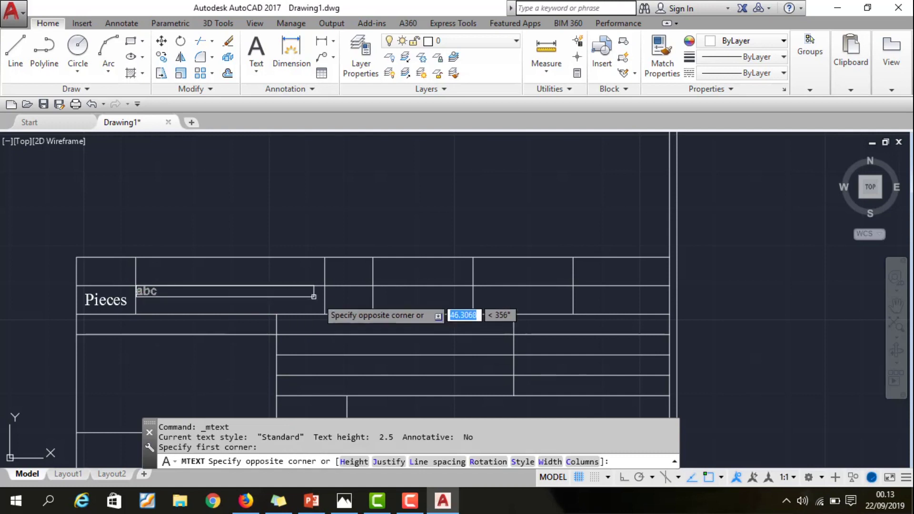
left_click(325, 319)
type("Description")
key("ctrl+a")
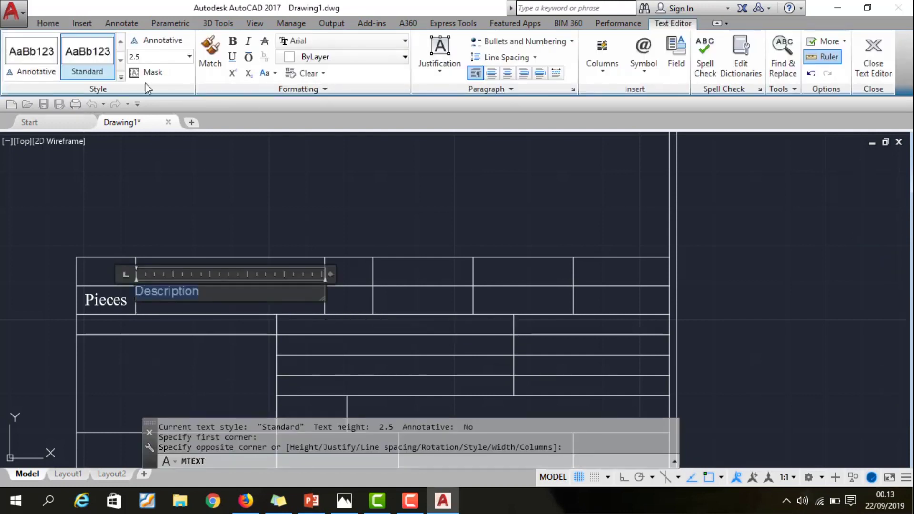
double_click(157, 56)
type("3")
key("Return")
left_click(405, 40)
scroll(346, 176, "down", 3)
left_click(333, 130)
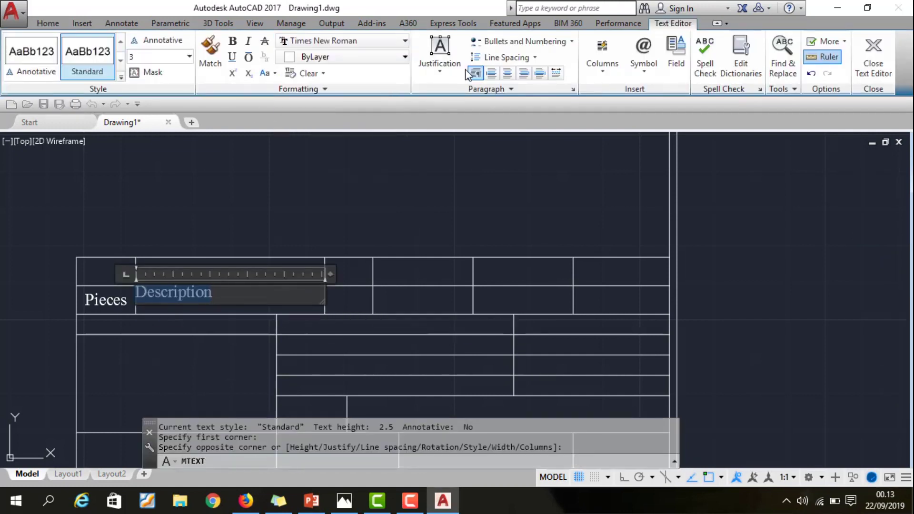
left_click(736, 238)
Add the 'Item' label in Times New Roman, centred in its cell.
scroll(736, 238, "down", 5)
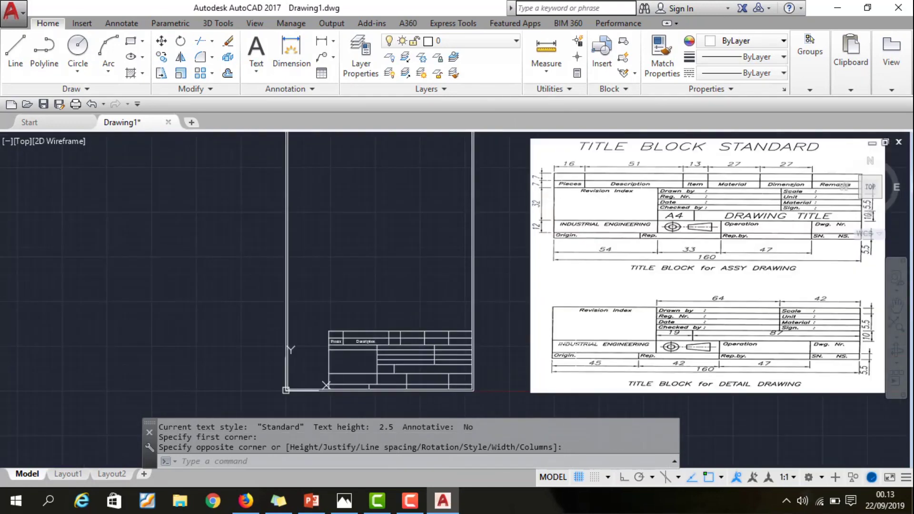
scroll(491, 295, "up", 8)
left_click(257, 48)
left_click(277, 200)
left_click(351, 245)
type("Item")
key("ctrl+a")
left_click(405, 41)
left_click(333, 214)
left_click(439, 52)
left_click(501, 91)
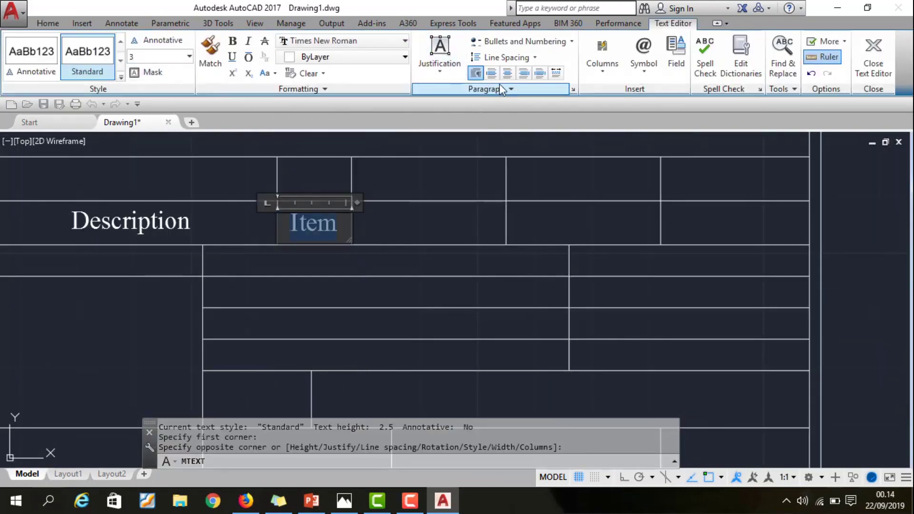
left_click(466, 208)
Add the 'Material' label at height 3 in Times New Roman, centred in its cell.
left_click(256, 48)
left_click(351, 200)
left_click(505, 244)
type("Material")
key("ctrl+a")
left_click(405, 41)
left_click(315, 188)
double_click(143, 56)
type("3")
key("Return")
left_click(439, 53)
left_click(478, 159)
left_click(569, 227)
Add the 'Dimention' label right of Material at height 3, Times New Roman, centred.
key("Return")
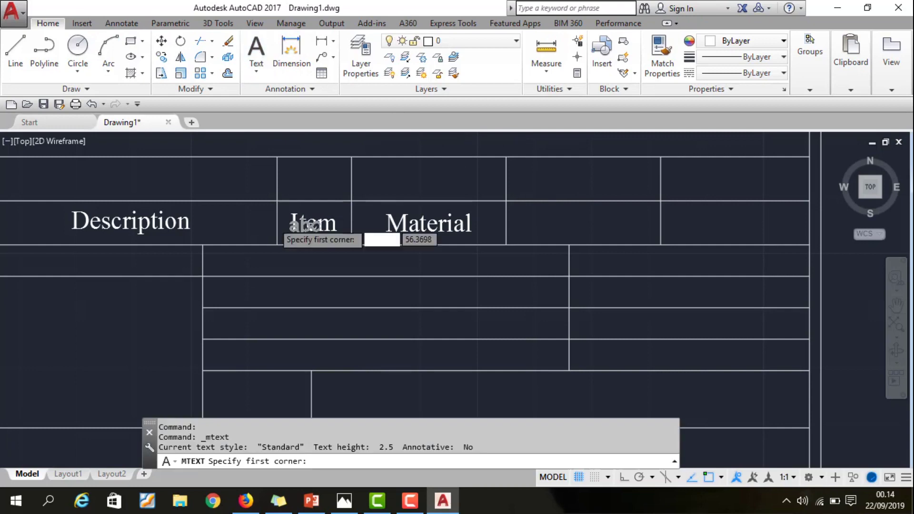
scroll(235, 228, "down", 6)
scroll(234, 228, "up", 6)
left_click(262, 151)
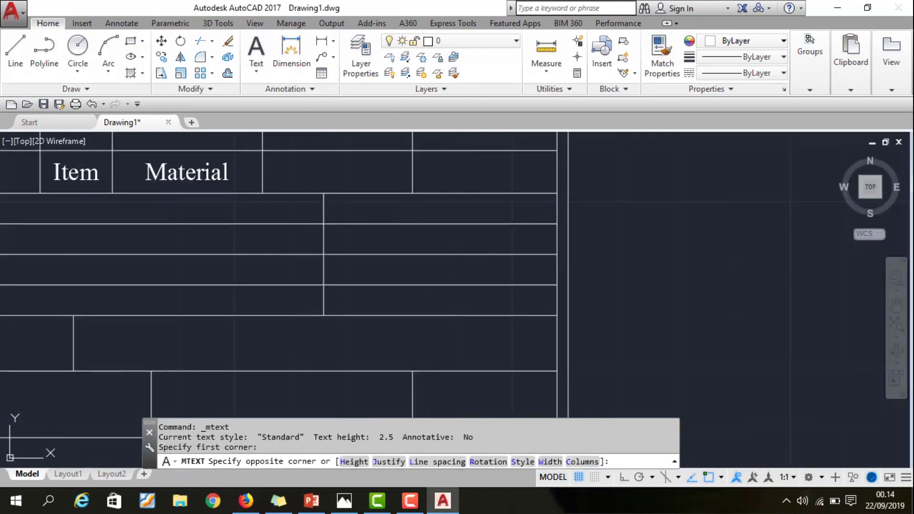
left_click(412, 192)
type("D")
double_click(167, 56)
type("3")
key("Return")
left_click(404, 41)
left_click(314, 204)
left_click(440, 53)
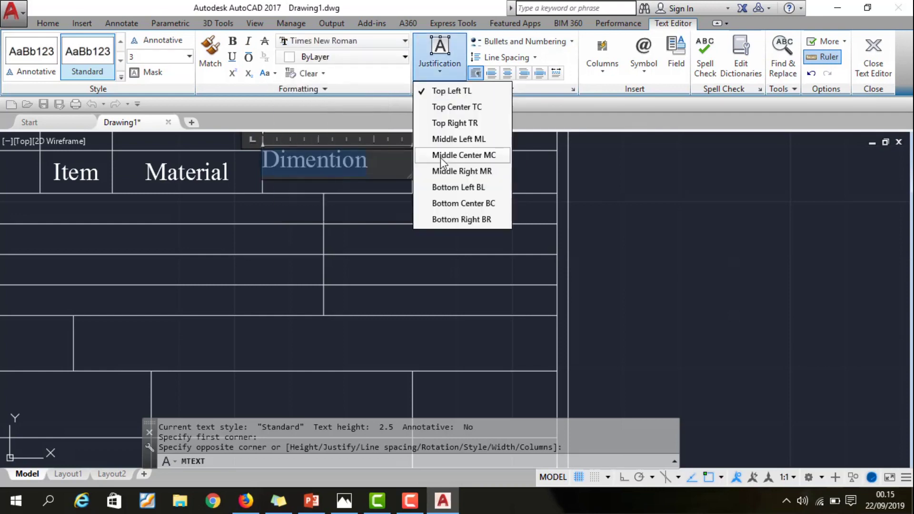
left_click(441, 155)
left_click(633, 204)
Add the 'Remarks' label in Times New Roman, centred in its cell.
key("Return")
left_click(413, 151)
left_click(557, 193)
type("R")
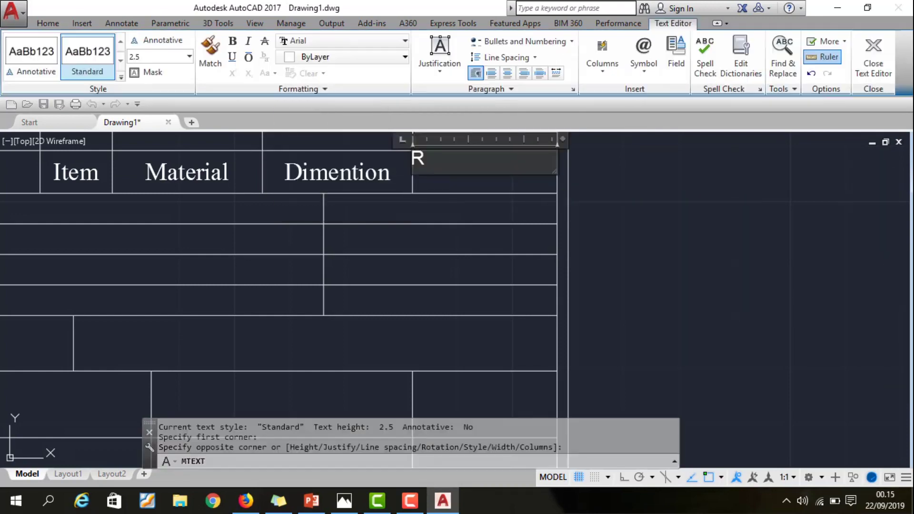
left_click(305, 40)
scroll(304, 143, "down", 10)
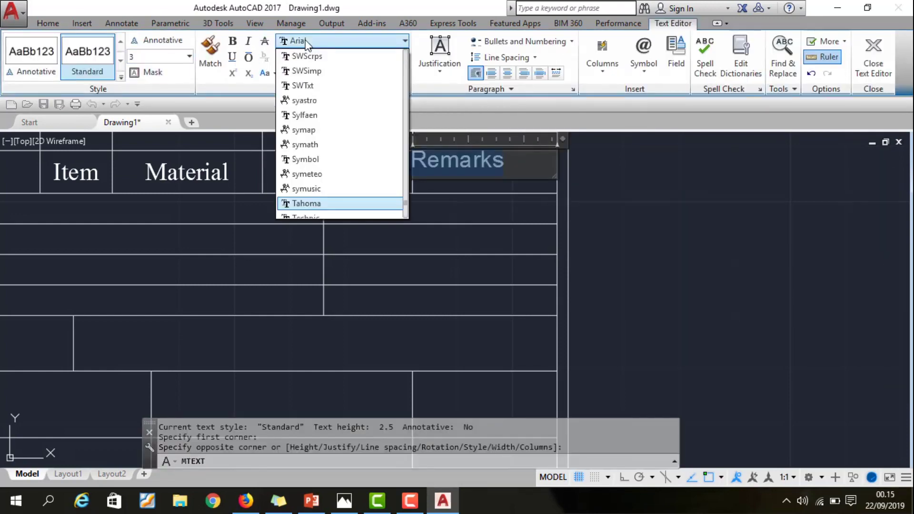
left_click(304, 172)
left_click(440, 53)
left_click(441, 155)
left_click(622, 236)
Add the 'Revision Index' label below in Times New Roman, centred in its cell.
scroll(622, 236, "down", 5)
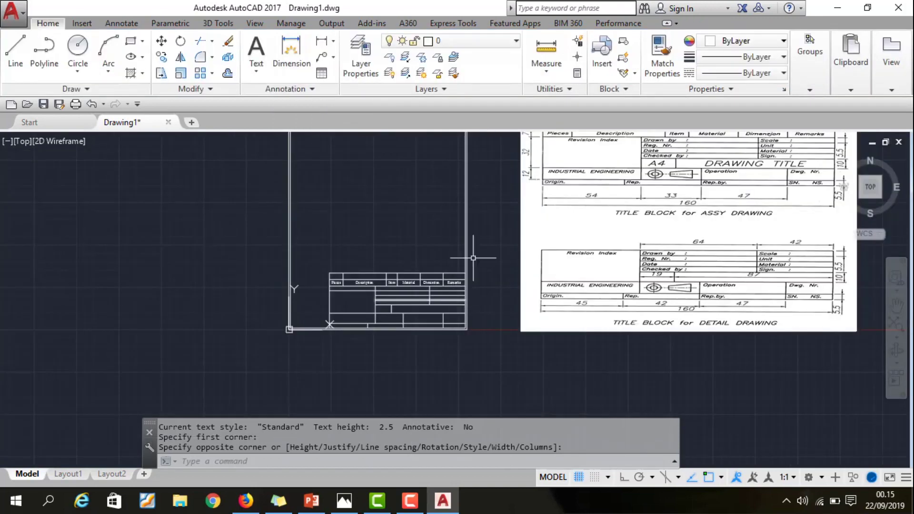
scroll(474, 249, "up", 5)
left_click(257, 47)
left_click(159, 231)
left_click(344, 249)
type("Revision Index")
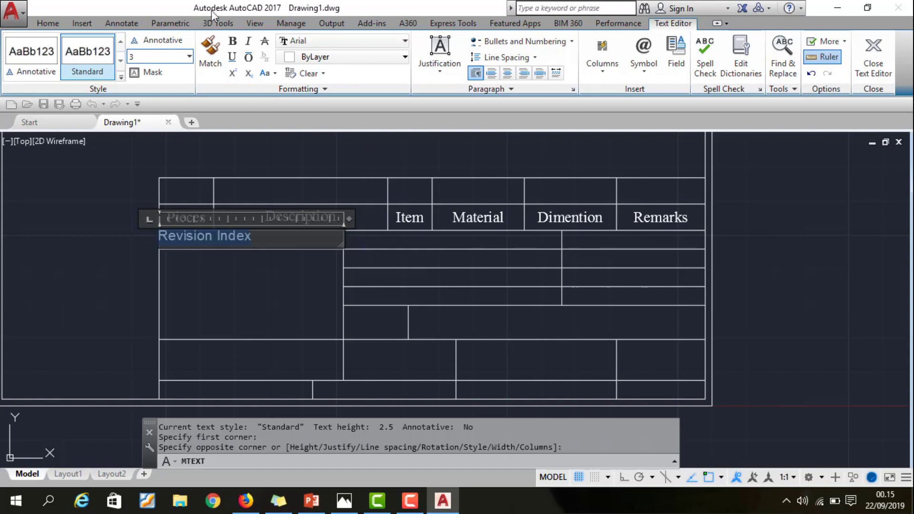
left_click(333, 41)
scroll(315, 143, "down", 5)
left_click(314, 171)
left_click(440, 53)
left_click(460, 153)
left_click(770, 202)
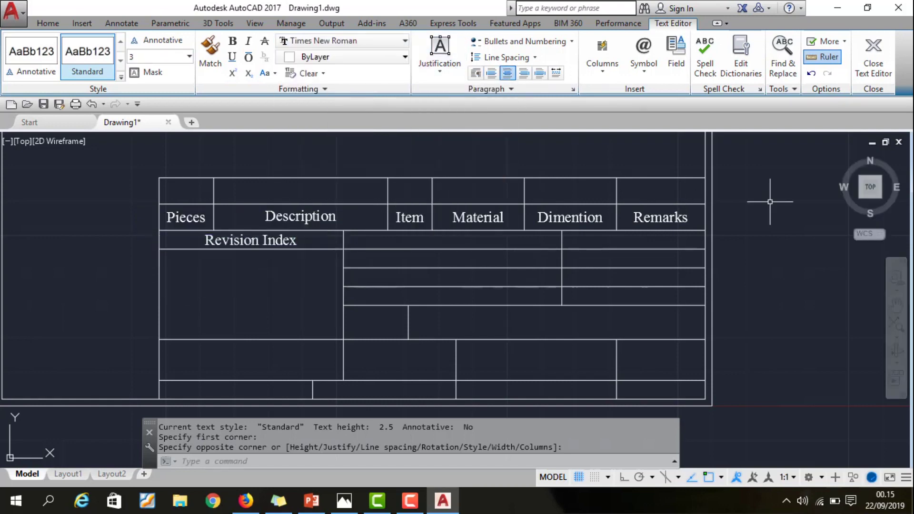
scroll(320, 295, "down", 4)
left_click(265, 52)
Add a 'Drawn by' label in Times New Roman, aligned middle left.
left_click(129, 251)
left_click(333, 265)
type("Drawn by")
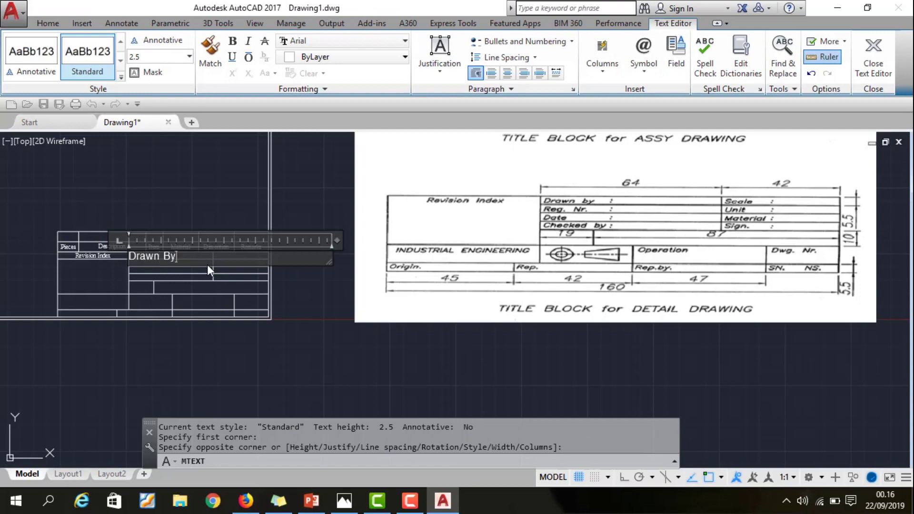
key("ctrl+a")
left_click(205, 260)
key("ctrl+a")
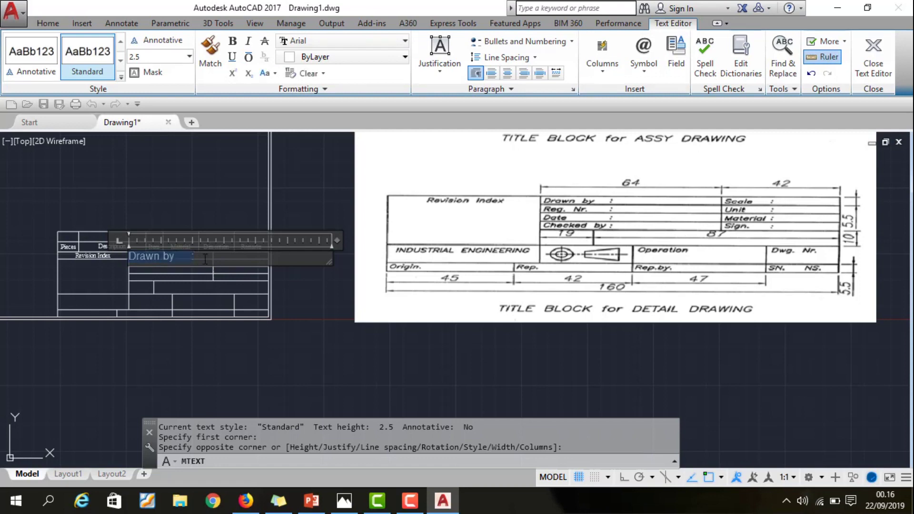
left_click(297, 41)
scroll(316, 163, "down", 2)
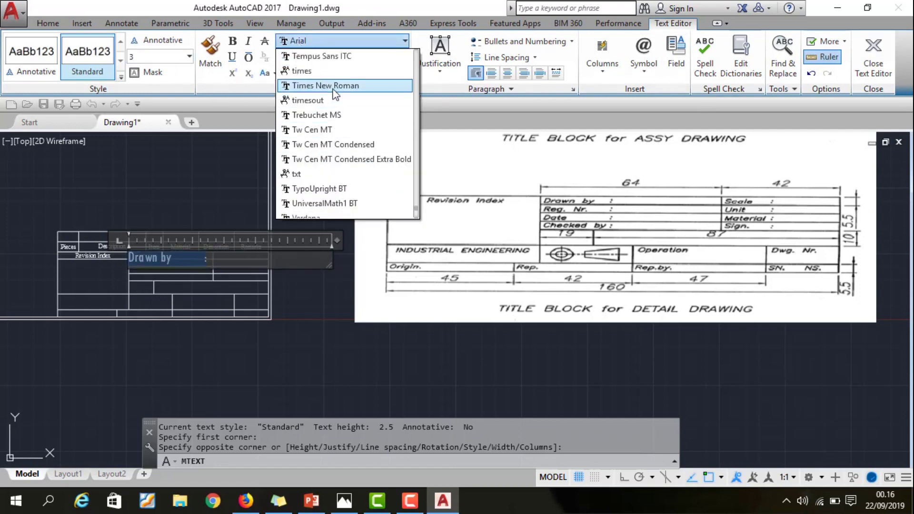
left_click(317, 95)
left_click(441, 69)
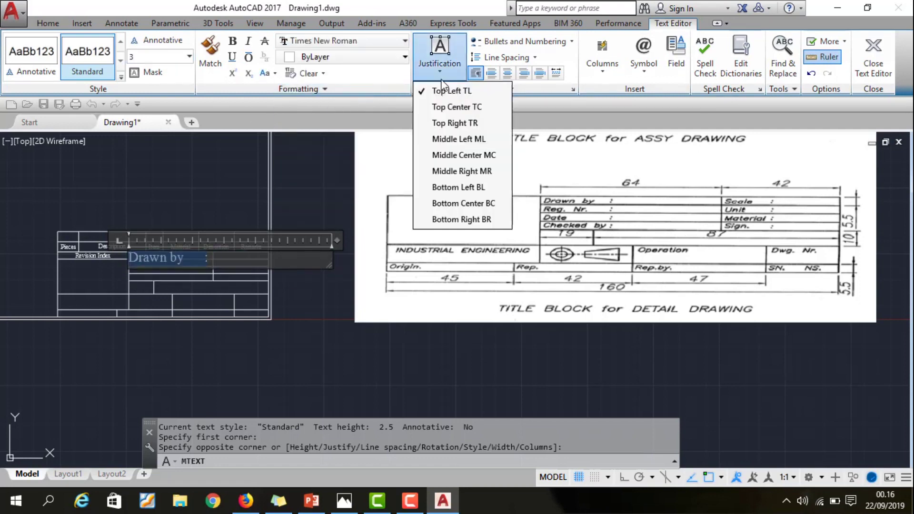
left_click(457, 139)
left_click(311, 302)
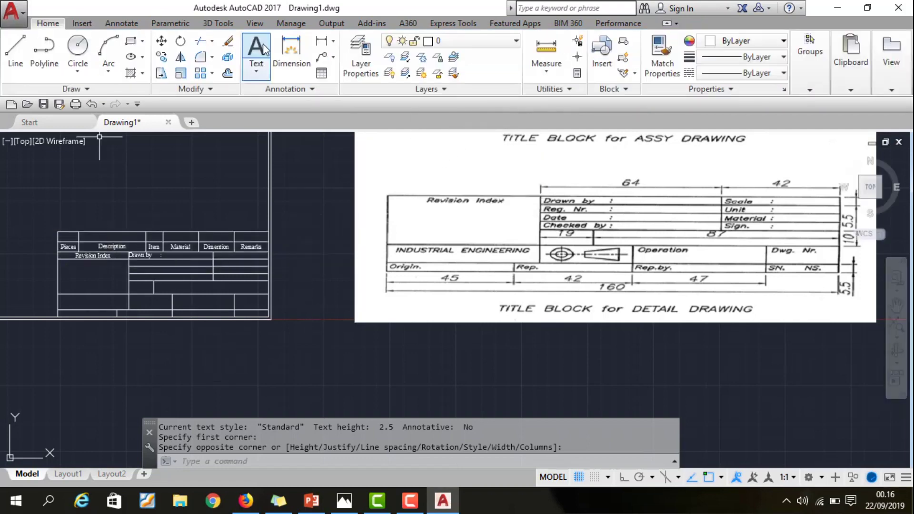
Add a 'Reg. Nr. :' label below it in Times New Roman.
left_click(263, 49)
left_click(129, 258)
left_click(332, 272)
type("Reg. Nr.")
key("Tab")
type(":")
key("ctrl+a")
left_click(405, 41)
left_click(333, 143)
left_click(440, 55)
left_click(309, 244)
Add a 'Date :' label with text height 3 in Times New Roman.
left_click(256, 53)
left_click(128, 264)
left_click(224, 275)
type("Date")
key("Tab")
type(":")
key("ctrl+a")
left_click(158, 56)
type("3")
key("Return")
left_click(343, 41)
left_click(326, 85)
left_click(440, 55)
Reselect the Date label and reopen it to check, then close the editor.
left_click(474, 139)
left_click(309, 248)
left_click(148, 261)
double_click(143, 269)
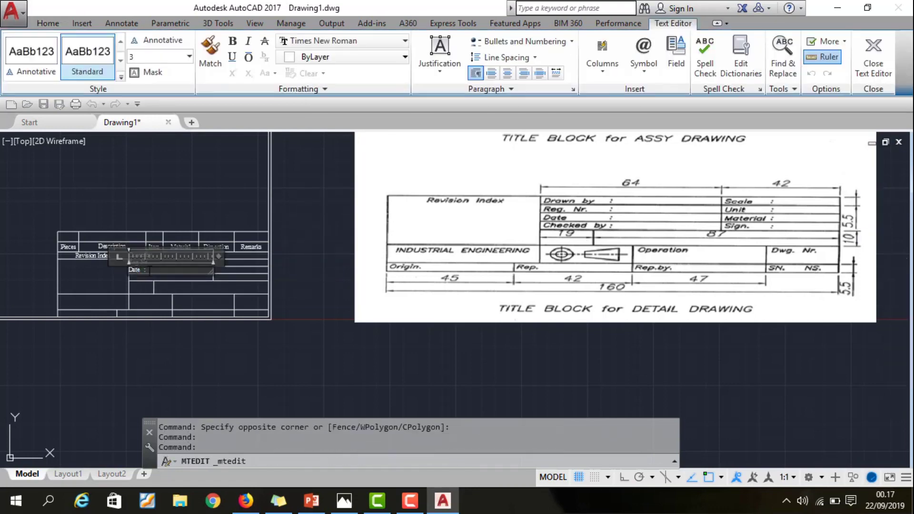
left_click(266, 288)
Add a 'Checked by :' label below Date, height 3, Times New Roman.
left_click(256, 47)
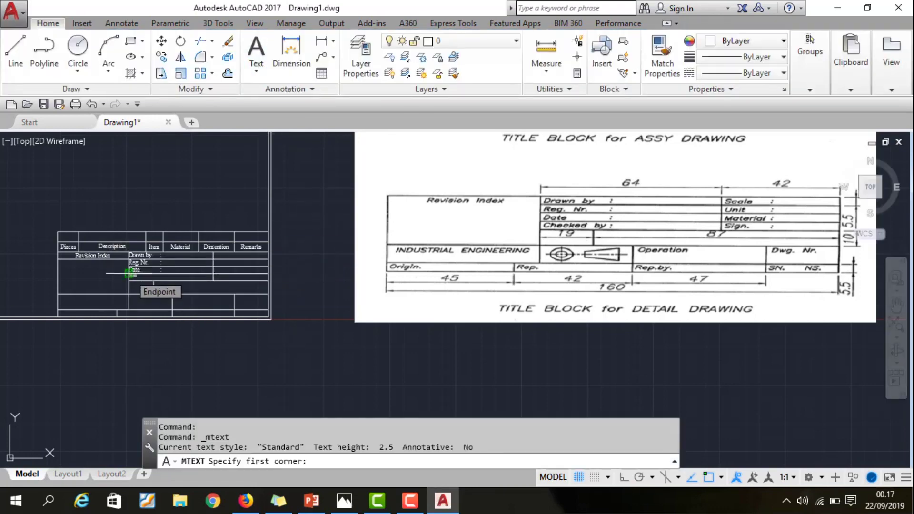
left_click(128, 274)
left_click(221, 284)
type("Checked by :")
key("ctrl+a")
double_click(143, 57)
type("3")
key("Return")
left_click(298, 44)
scroll(333, 143, "down", 15)
left_click(306, 81)
left_click(441, 52)
left_click(370, 362)
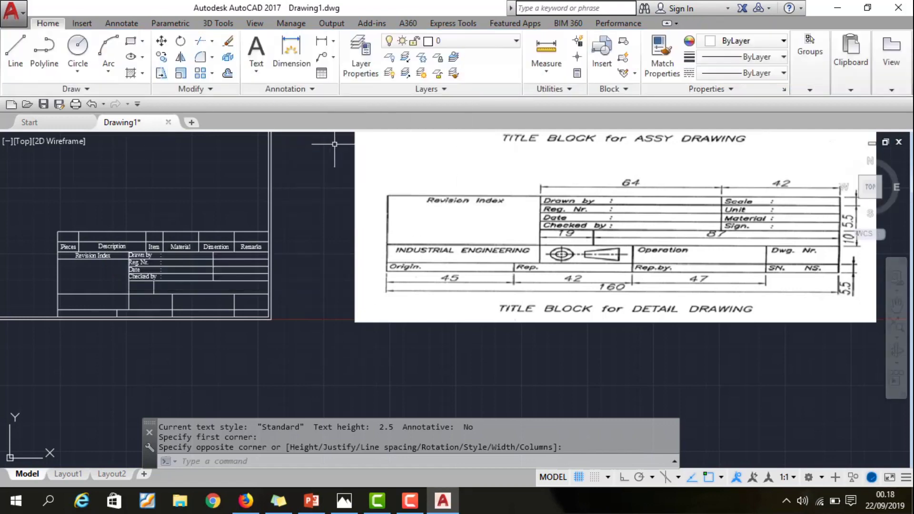
Add a 'Scale :' label in the right column, height 3, Times New Roman.
key("Return")
left_click(213, 253)
left_click(279, 280)
type("Scale :")
key("ctrl+a")
double_click(143, 57)
type("3")
key("Return")
left_click(324, 43)
scroll(323, 143, "down", 5)
left_click(358, 169)
left_click(441, 53)
left_click(309, 316)
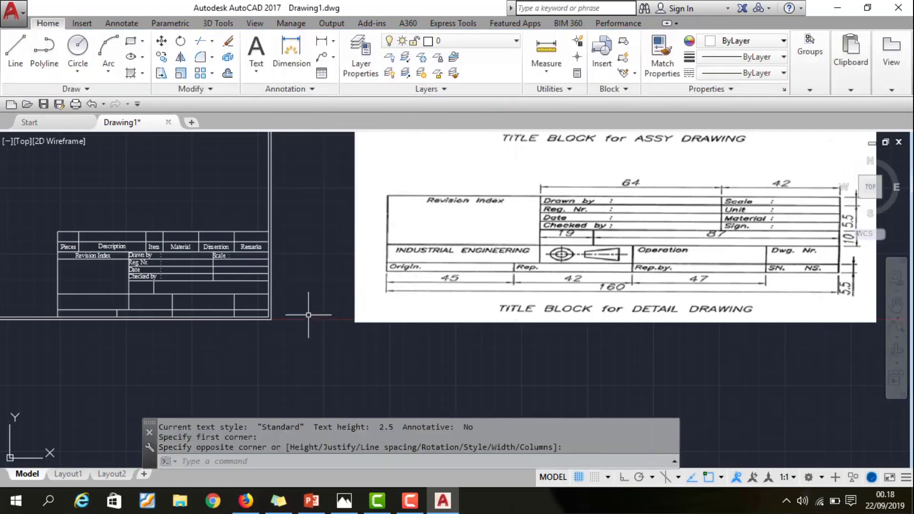
Add a 'Unit :' label below Scale in Times New Roman.
key("Return")
left_click(213, 260)
left_click(267, 270)
type("Unit    :")
key("ctrl+a")
left_click(333, 40)
scroll(323, 143, "down", 3)
left_click(333, 86)
left_click(465, 62)
left_click(459, 169)
left_click(308, 316)
Add a 'Material :' label below Unit in Times New Roman.
key("Return")
left_click(213, 266)
left_click(268, 271)
type("Material :")
key("ctrl+a")
left_click(334, 41)
left_click(328, 126)
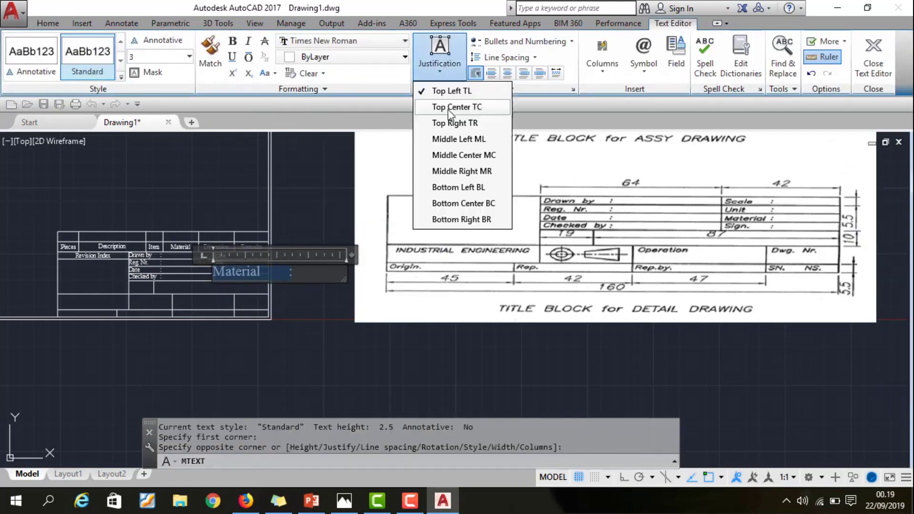
left_click(316, 326)
double_click(244, 282)
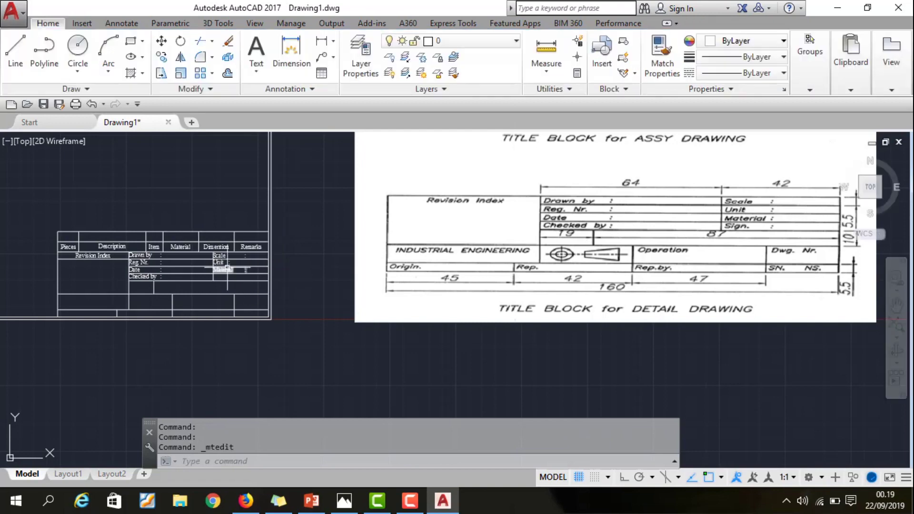
key("Escape")
Add a 'Sign. :' label with height 3 in Times New Roman.
key("Return")
left_click(214, 276)
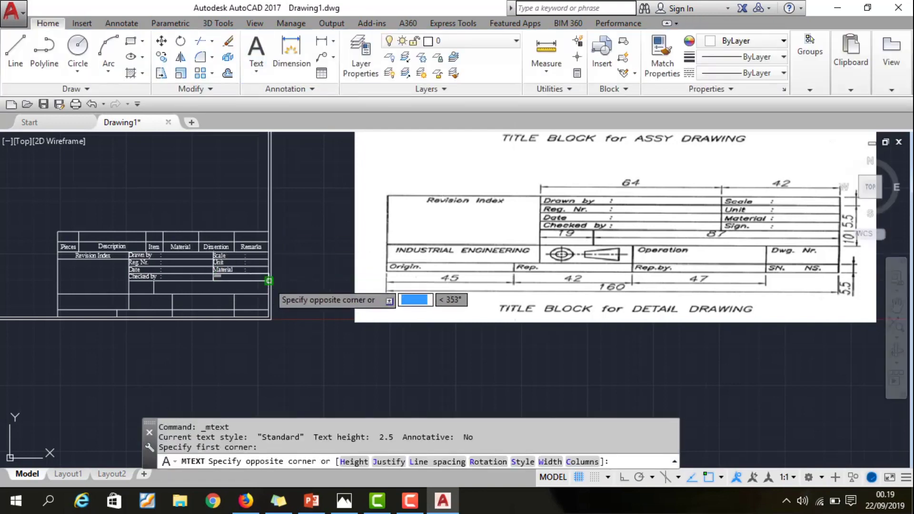
left_click(287, 279)
type("Sign. :")
key("ctrl+a")
left_click(157, 56)
type("3")
key("Return")
left_click(405, 41)
left_click(334, 147)
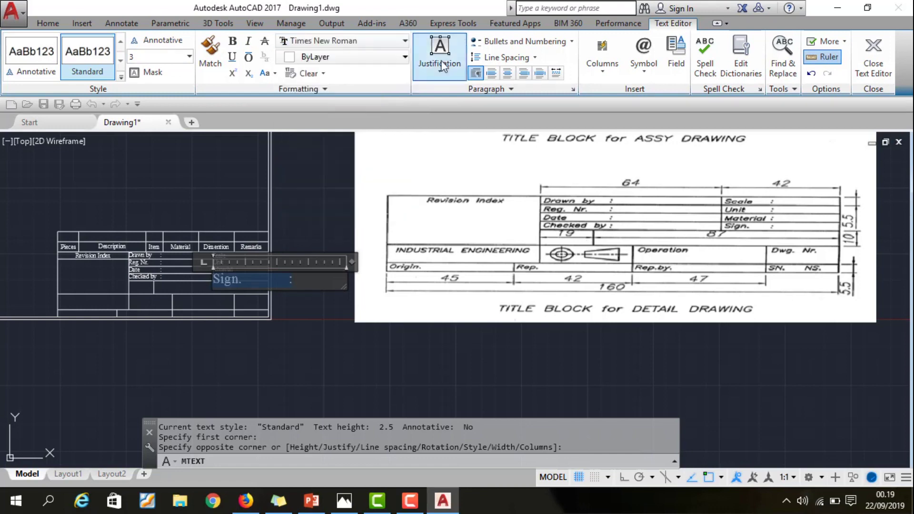
left_click(442, 265)
Start the TRIM command with 'tr' and cancel it.
type("tr")
key("Return")
key("Return")
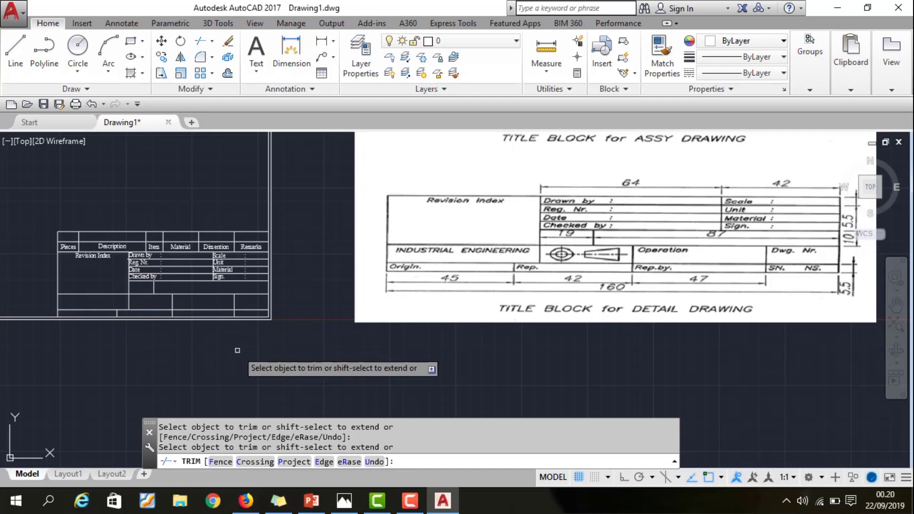
key("Escape")
Box the lower-left cell for MECHANICAL ENGINEERING text, undoing the height-8 attempt.
left_click(256, 52)
left_click(58, 294)
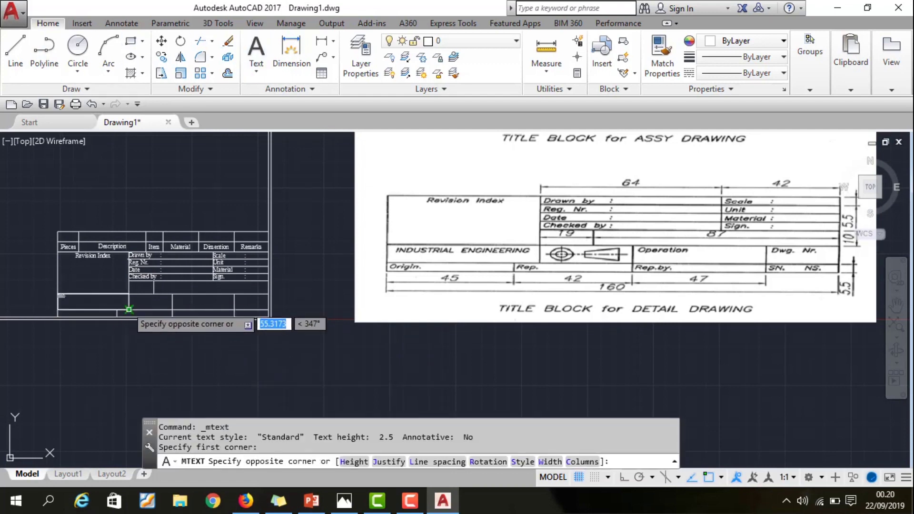
left_click(229, 310)
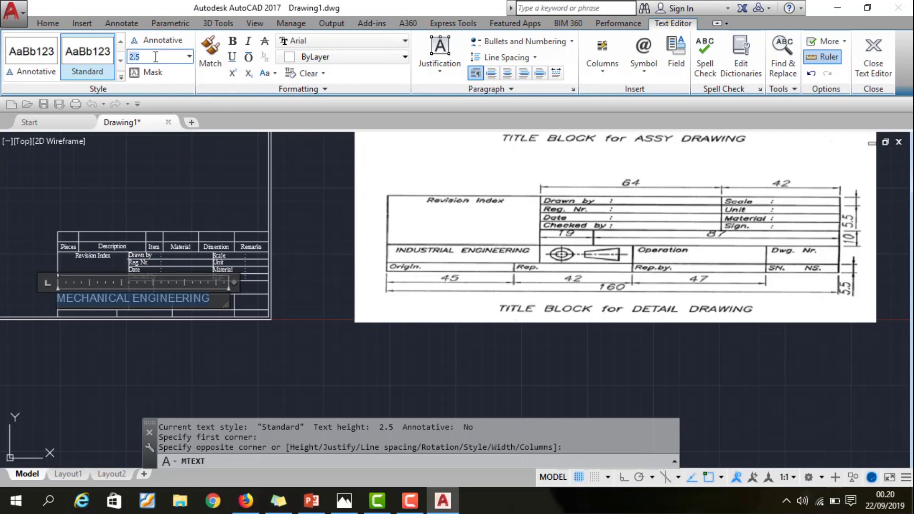
type("8")
key("Return")
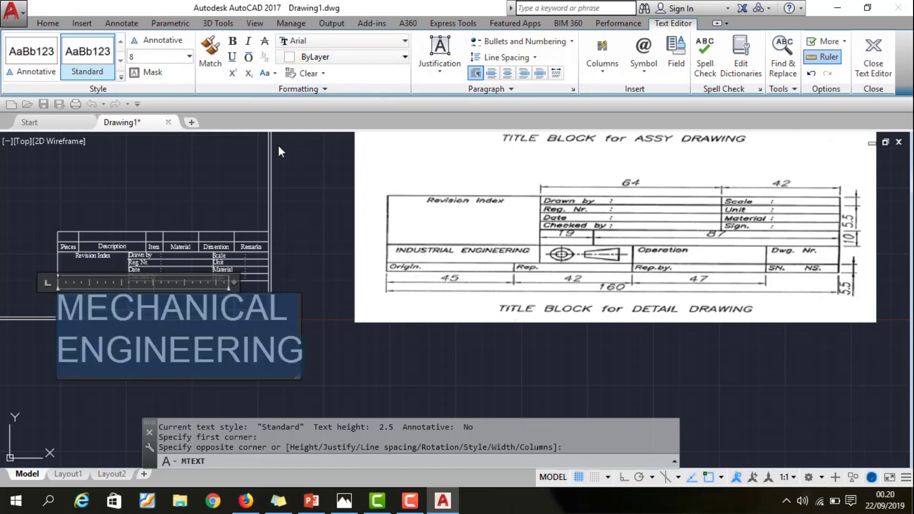
key("ctrl+z")
left_click_drag(227, 344, 227, 345)
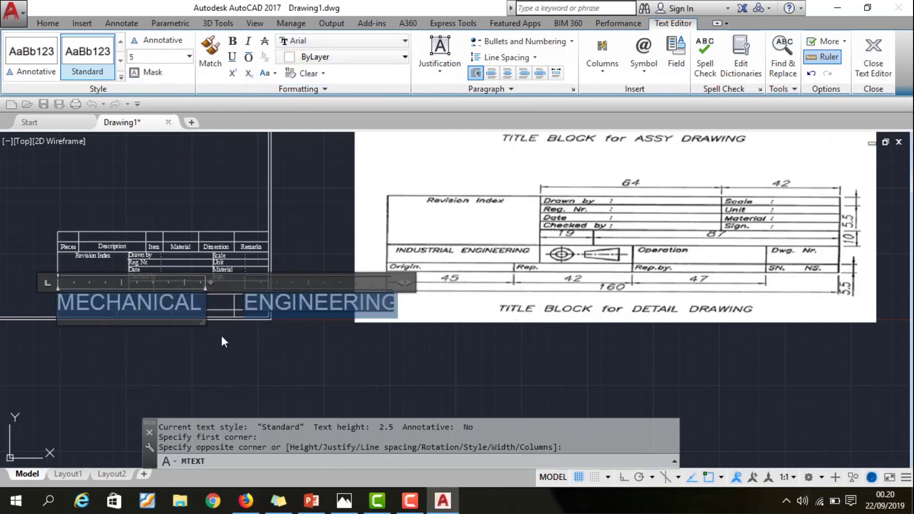
Set the MECHANICAL ENGINEERING text to Times New Roman, choose an alignment, and commit.
left_click(343, 41)
scroll(316, 153, "down", 3)
left_click(343, 41)
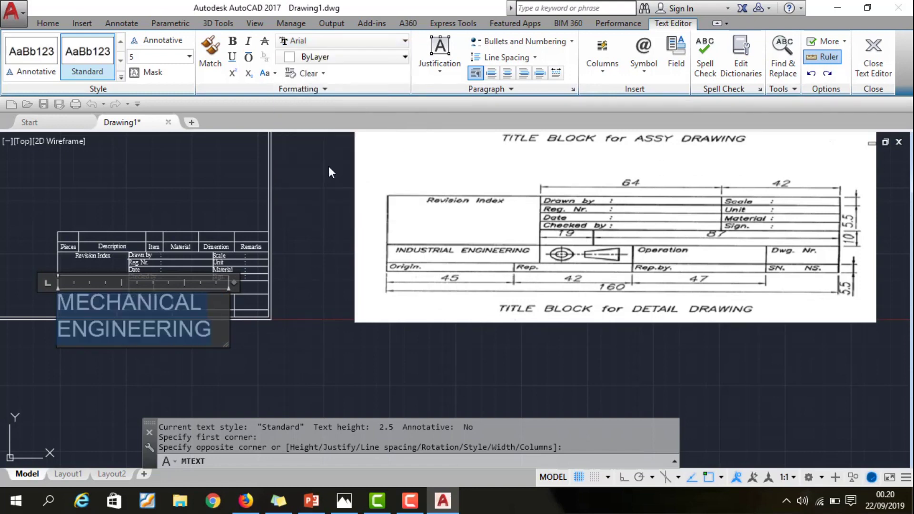
scroll(321, 72, "down", 5)
left_click(321, 72)
left_click(439, 52)
left_click(467, 111)
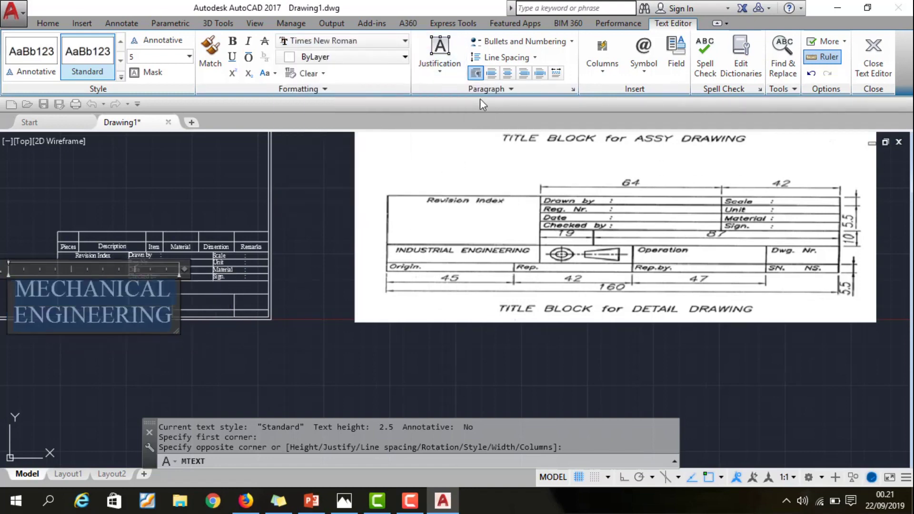
left_click(327, 170)
Reedit MECHANICAL ENGINEERING to shrink its text height to 2.5.
double_click(122, 308)
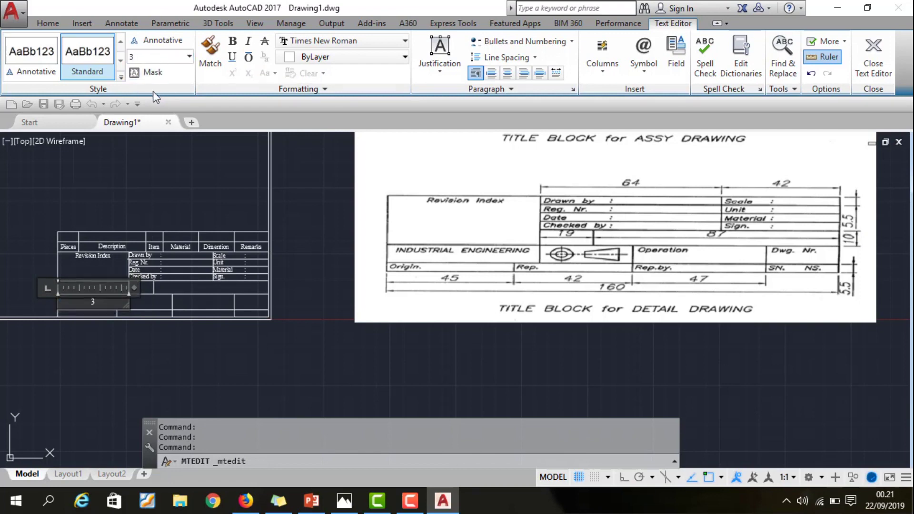
key("ctrl+a")
left_click(321, 210)
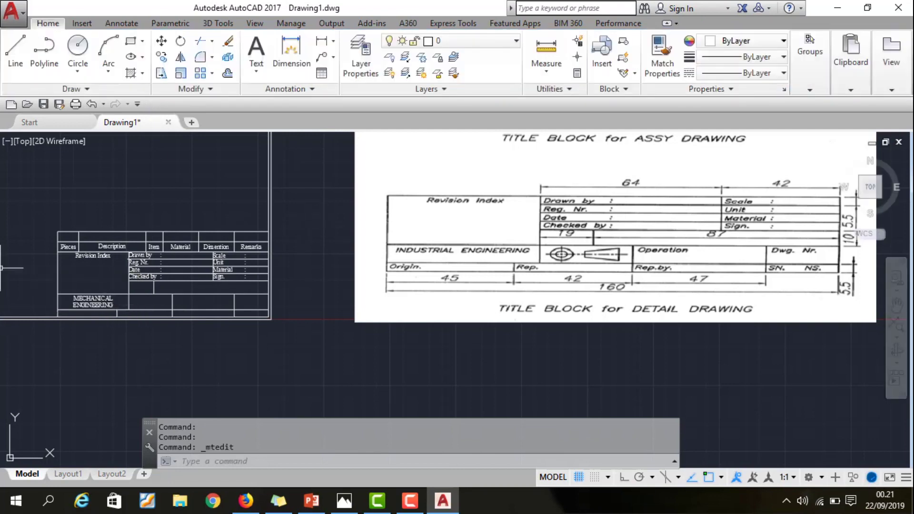
double_click(133, 310)
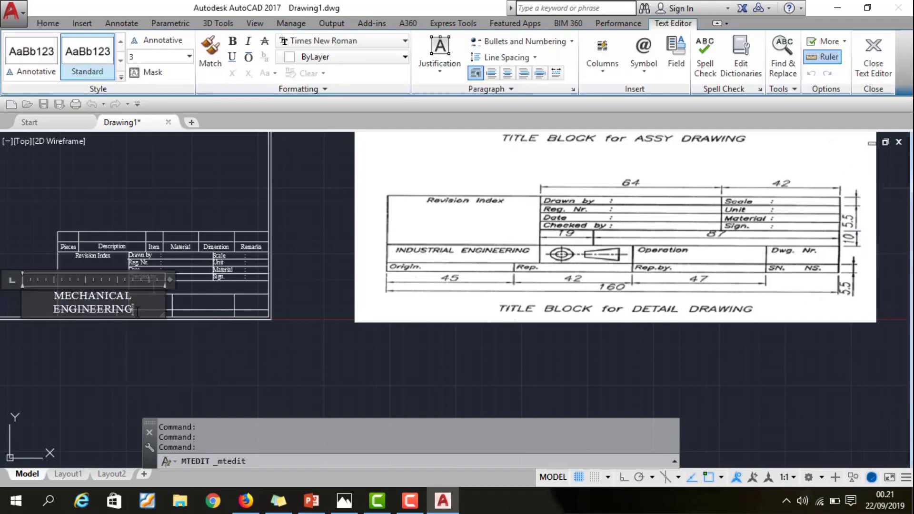
key("Return")
left_click(314, 164)
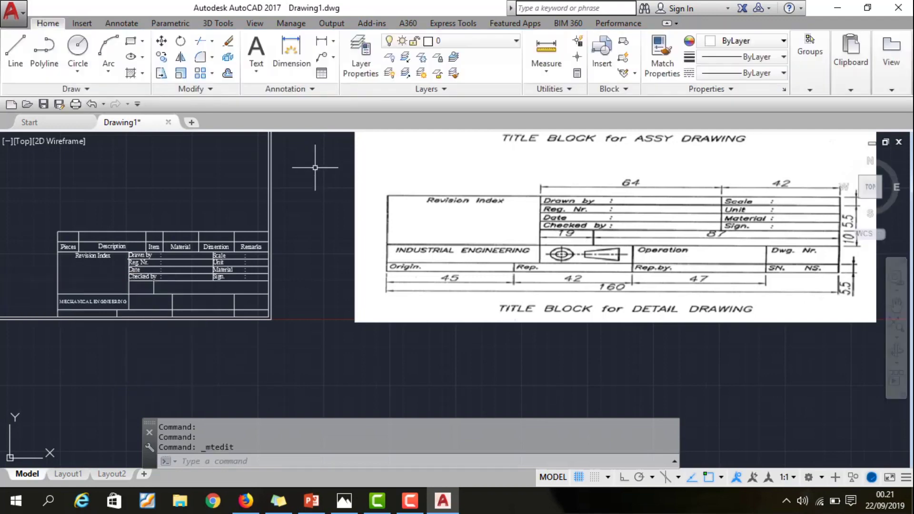
scroll(204, 320, "up", 3)
scroll(204, 320, "down", 3)
scroll(204, 316, "down", 1)
scroll(140, 300, "up", 3)
scroll(141, 300, "down", 2)
Add an 'A4' MTEXT label in Times New Roman, centred in its box.
left_click(256, 50)
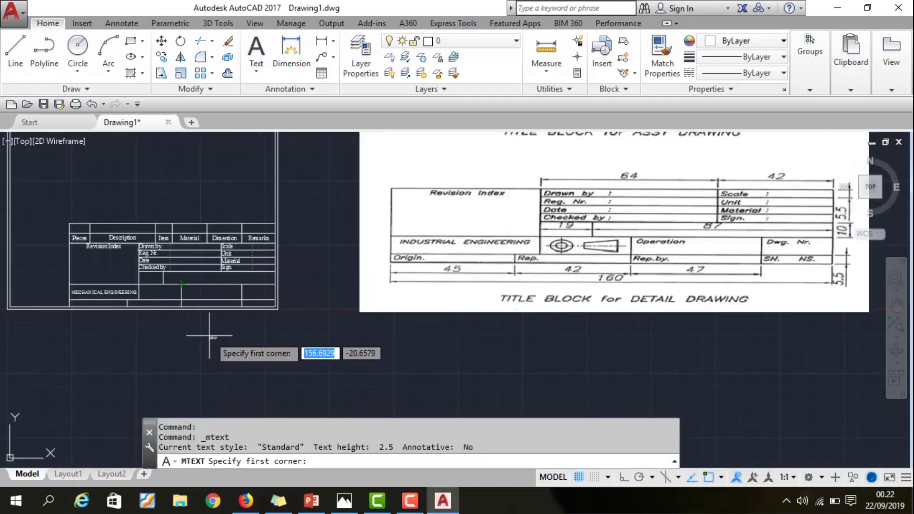
scroll(209, 329, "down", 1)
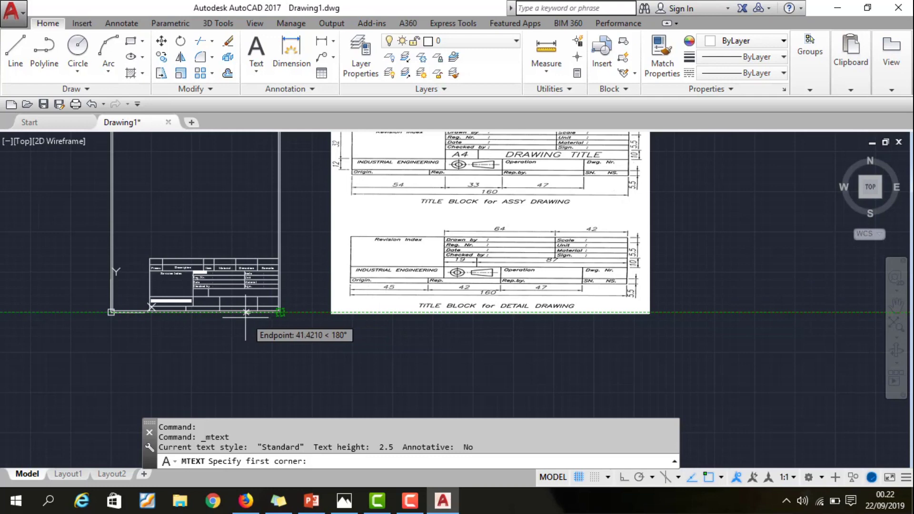
scroll(163, 265, "up", 4)
left_click(150, 265)
left_click(212, 298)
type("A4")
key("ctrl+a")
left_click(155, 58)
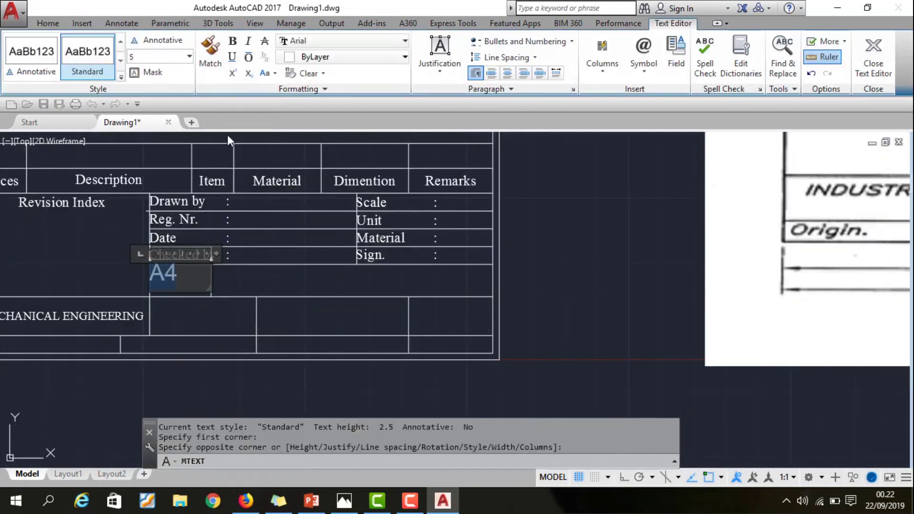
left_click(406, 41)
scroll(348, 143, "down", 3)
left_click(316, 84)
left_click(440, 53)
left_click(460, 153)
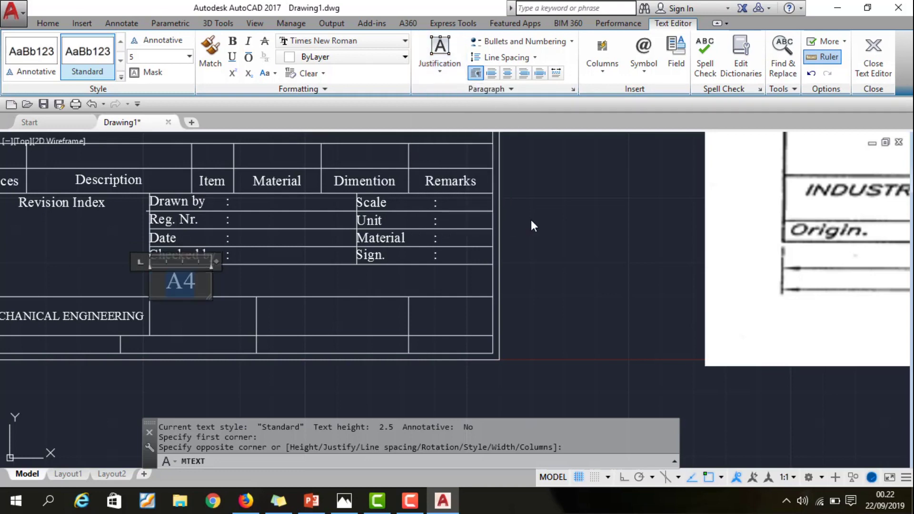
left_click(532, 220)
Create the DRAWING TITLE text box beside A4 with text height 5.
scroll(531, 220, "down", 2)
scroll(333, 238, "down", 2)
scroll(286, 238, "down", 1)
left_click(257, 52)
scroll(244, 321, "up", 4)
left_click(263, 270)
left_click(538, 299)
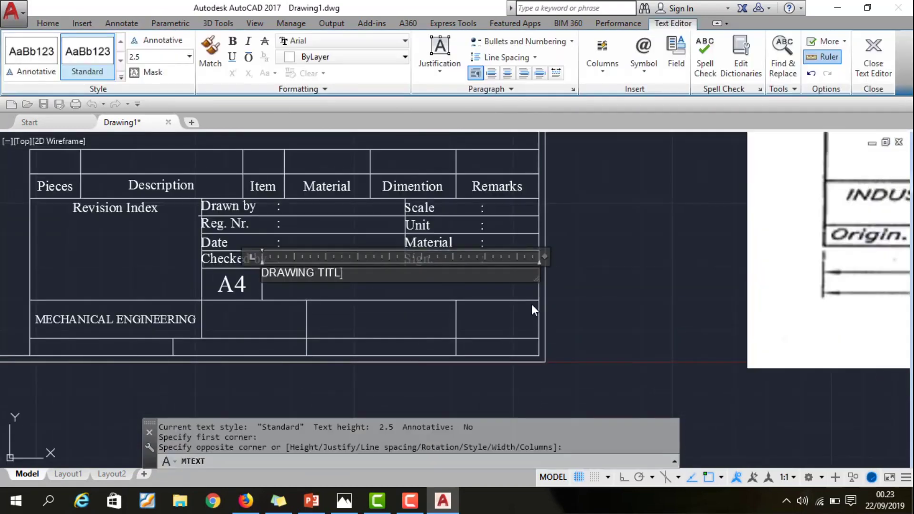
type("LE")
key("ctrl+a")
left_click(143, 57)
type("3")
key("BackSpace")
key("5")
key("Return")
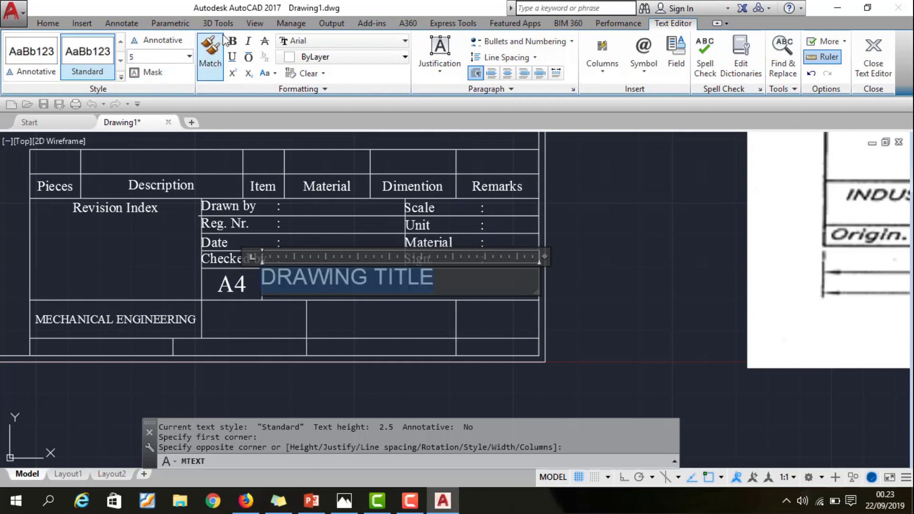
Set DRAWING TITLE to Times New Roman and centre it.
left_click(405, 41)
scroll(347, 138, "down", 3)
left_click(334, 129)
left_click(439, 55)
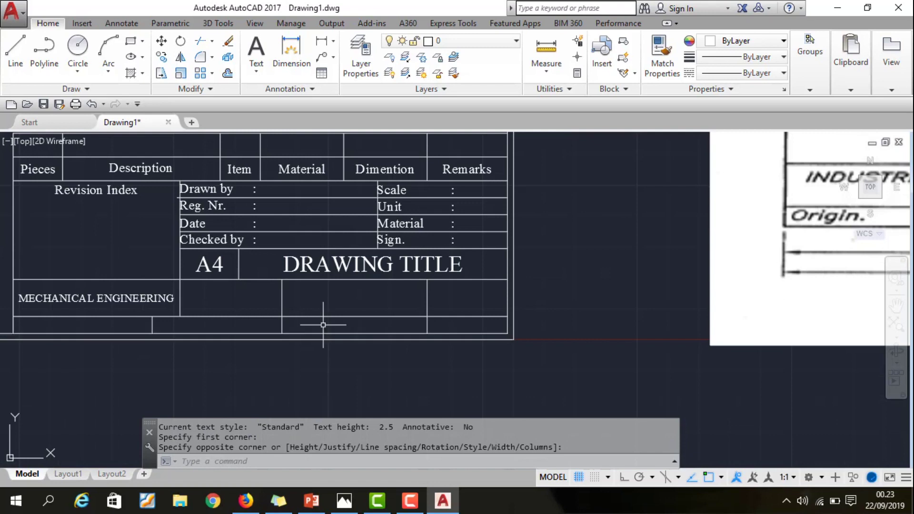
left_click(282, 279)
Add an 'Operation' label below DRAWING TITLE at height 3, Times New Roman, centred.
left_click(427, 319)
type("Operation")
key("ctrl+a")
left_click(179, 56)
type("3")
key("Return")
left_click(404, 40)
left_click(315, 186)
left_click(440, 59)
left_click(452, 106)
left_click(192, 282)
Reopen the Operation text and re-apply Middle Center justification.
scroll(192, 282, "down", 4)
scroll(273, 300, "up", 5)
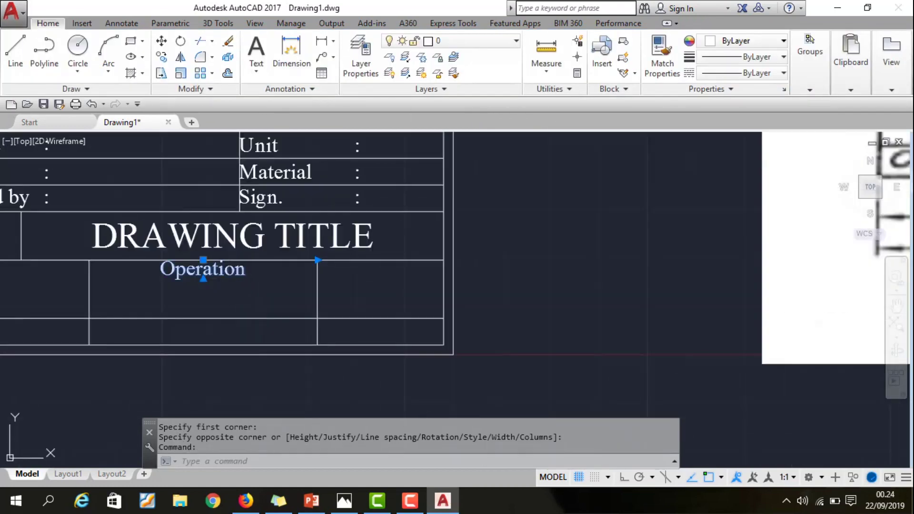
double_click(204, 268)
left_click(464, 72)
left_click(459, 151)
left_click(407, 231)
double_click(240, 273)
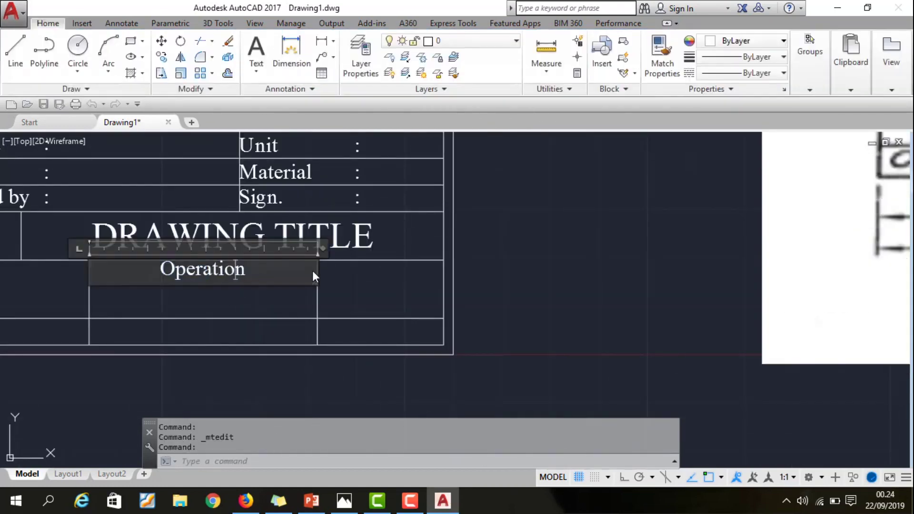
left_click(439, 59)
left_click(471, 202)
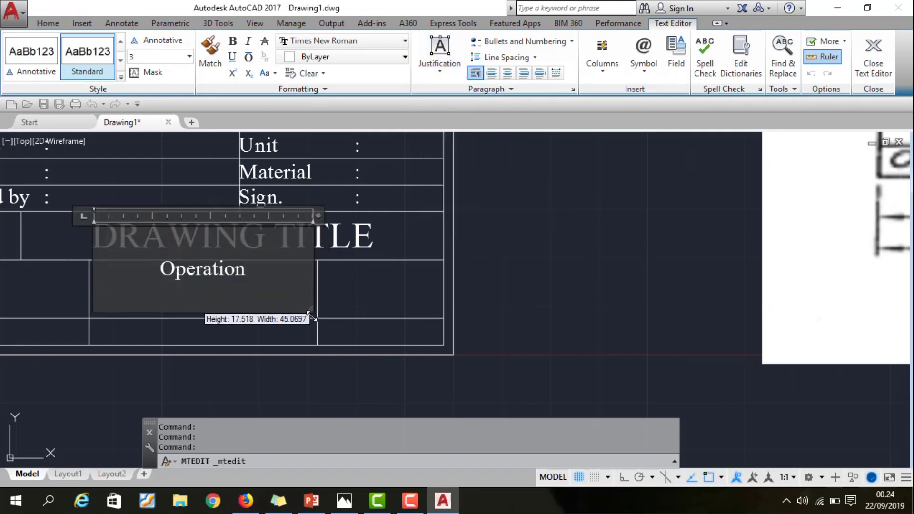
left_click(541, 225)
Try to reshape the Operation text box, then erase it.
left_click(203, 269)
key("Escape")
left_click(203, 316)
key("Escape")
key("Delete")
Recreate 'Operation' in a wider box at height 3, Times New Roman, centred.
left_click(256, 52)
left_click(89, 259)
left_click(315, 318)
type("Operation")
key("ctrl+a")
left_click(160, 57)
type("3")
key("Return")
left_click(338, 41)
scroll(337, 84, "down", 2)
left_click(309, 142)
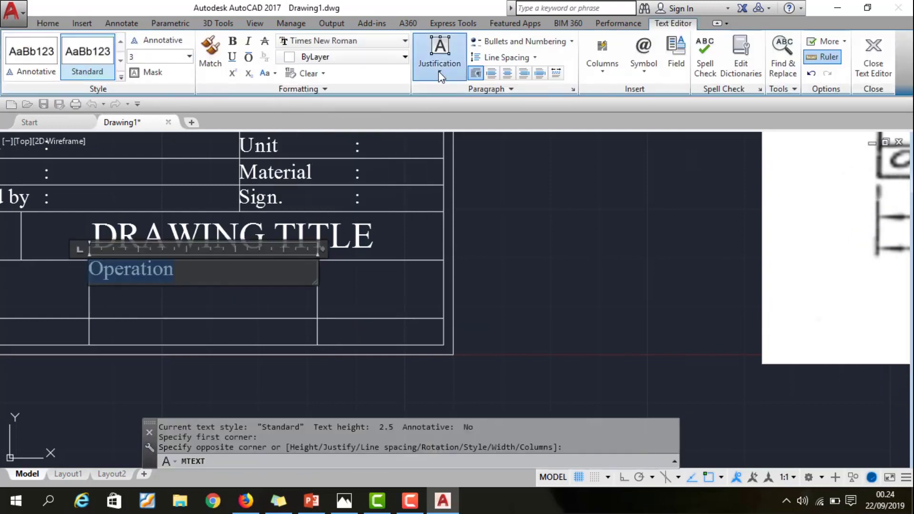
left_click(440, 53)
left_click(457, 143)
left_click(540, 191)
Draw the text box for the Dwg. Nr. label.
scroll(280, 313, "down", 3)
scroll(373, 311, "up", 4)
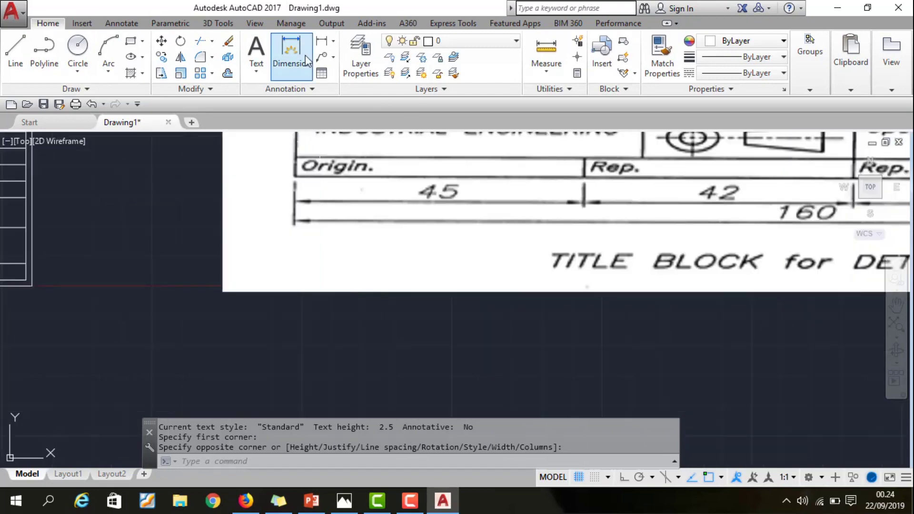
left_click(256, 52)
scroll(233, 244, "down", 4)
left_click(121, 236)
left_click(151, 250)
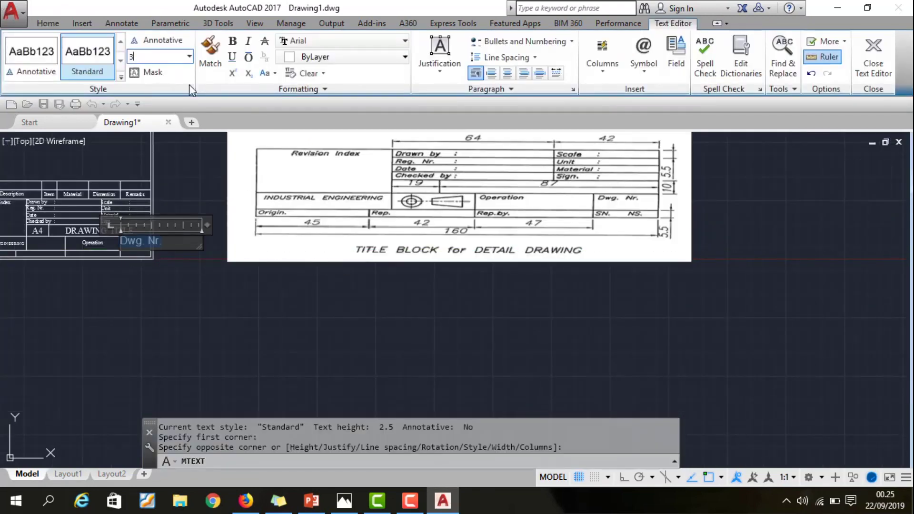
Set the Dwg. Nr. label to Times New Roman and finish it.
left_click(343, 40)
scroll(349, 119, "up", 10)
scroll(350, 104, "up", 2)
scroll(350, 98, "up", 3)
scroll(350, 99, "down", 5)
left_click(314, 86)
left_click(440, 53)
left_click(289, 313)
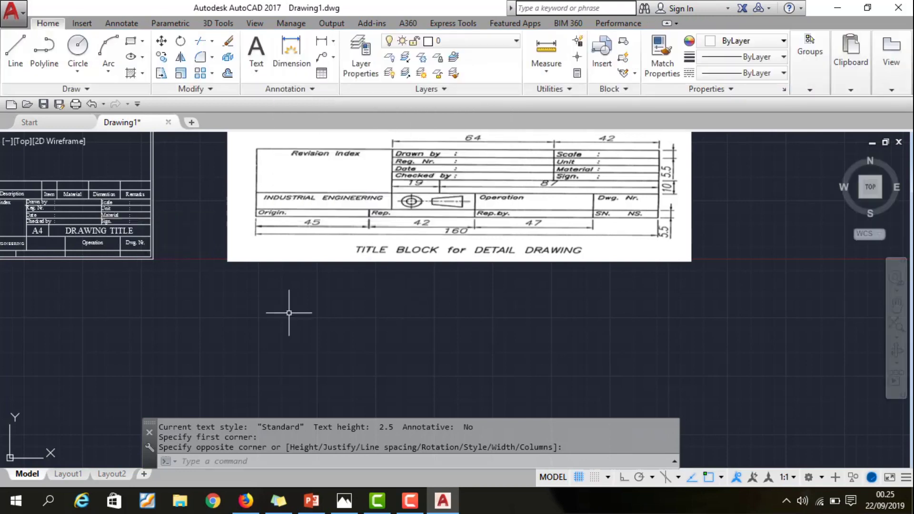
Draw the text box for the SN. NS. label.
left_click(256, 50)
left_click(121, 243)
scroll(145, 252, "up", 5)
scroll(146, 267, "down", 1)
left_click(159, 268)
scroll(146, 295, "down", 4)
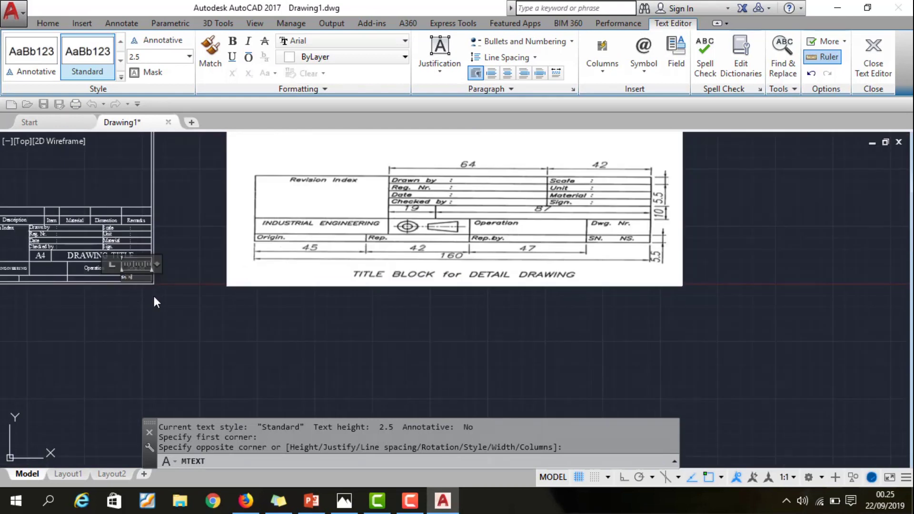
Format the SN. NS. label with height 3, Times New Roman and alignment.
left_click(157, 56)
type("3")
key("Return")
left_click(286, 41)
left_click(314, 85)
left_click(440, 53)
left_click(462, 123)
left_click(192, 361)
scroll(245, 306, "up", 2)
Add 'Rep. by.' at height 3 in Times New Roman, centred in its cell.
key("Return")
left_click(156, 250)
left_click(241, 259)
type("Rep. by.")
left_click(150, 57)
type("3")
left_click(310, 41)
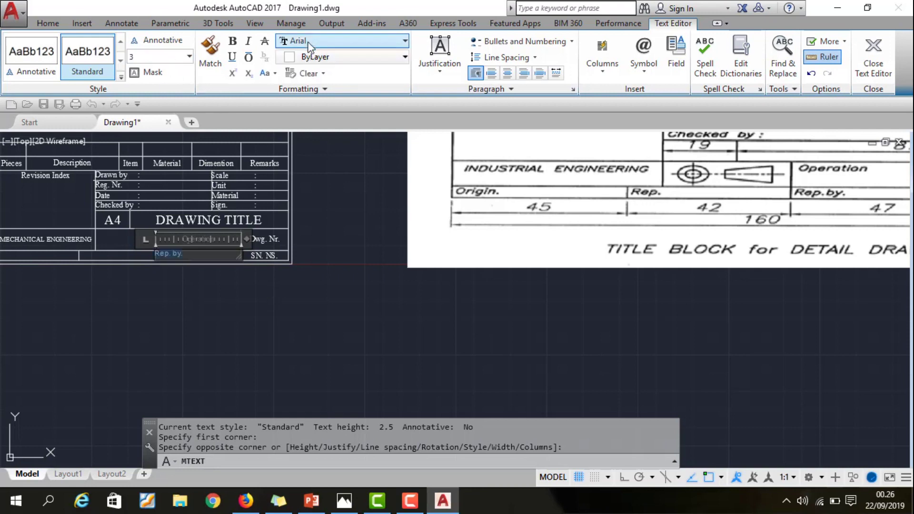
left_click(353, 143)
left_click(439, 53)
left_click(473, 155)
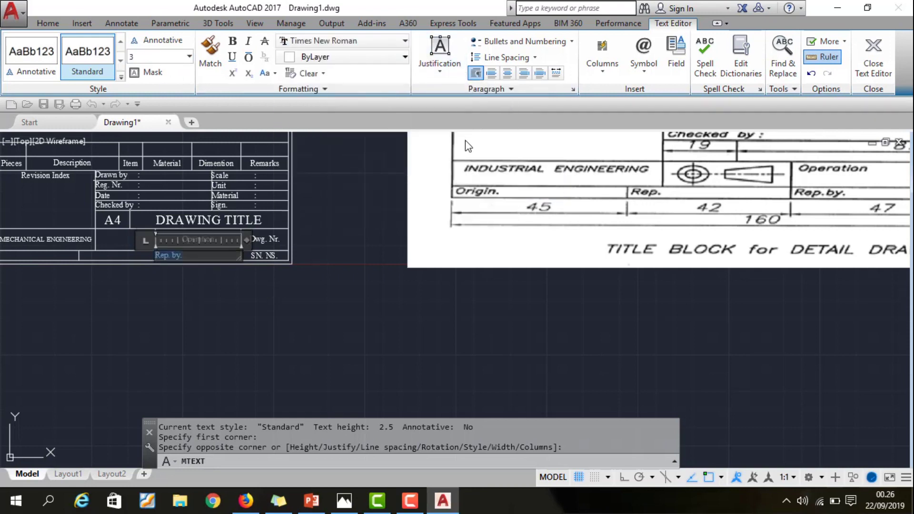
left_click(366, 301)
left_click(257, 53)
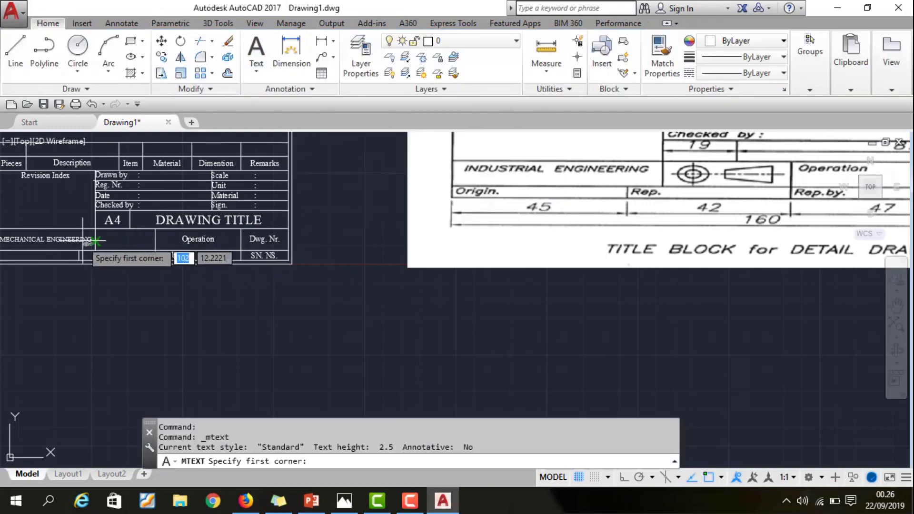
Add a Rep. text box in the bottom-left cell, set in Times New Roman.
left_click(79, 250)
left_click(155, 260)
type("Rep.")
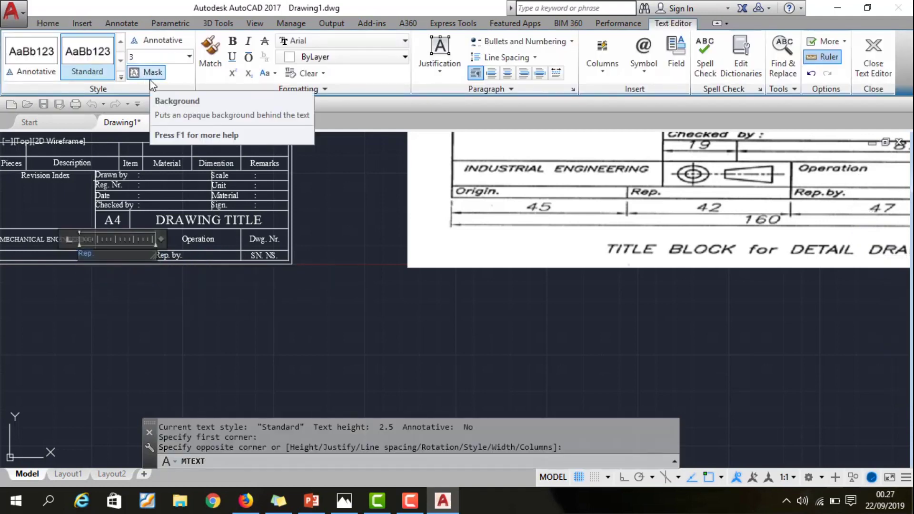
left_click(309, 40)
left_click(358, 95)
left_click(377, 289)
scroll(203, 326, "down", 1)
scroll(95, 310, "up", 1)
scroll(107, 321, "down", 1)
scroll(106, 315, "up", 1)
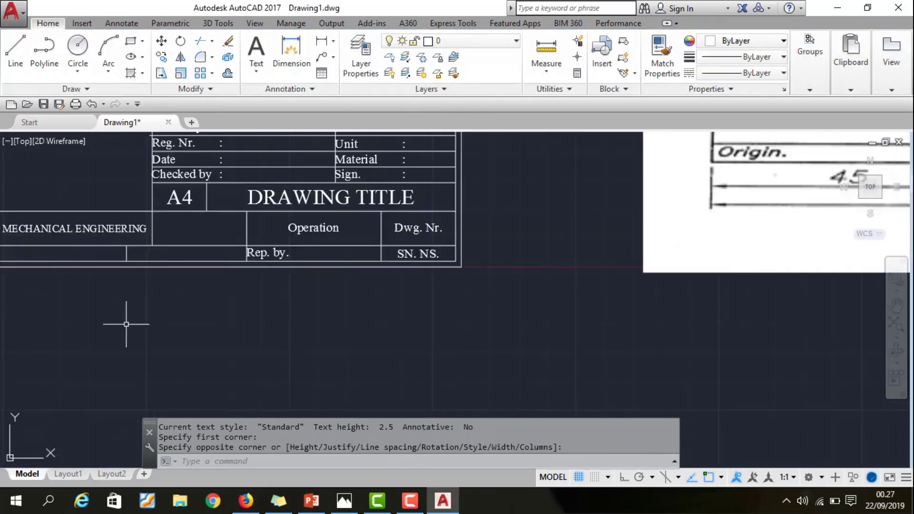
scroll(125, 328, "down", 3)
scroll(125, 328, "up", 3)
scroll(125, 329, "down", 3)
scroll(226, 265, "down", 2)
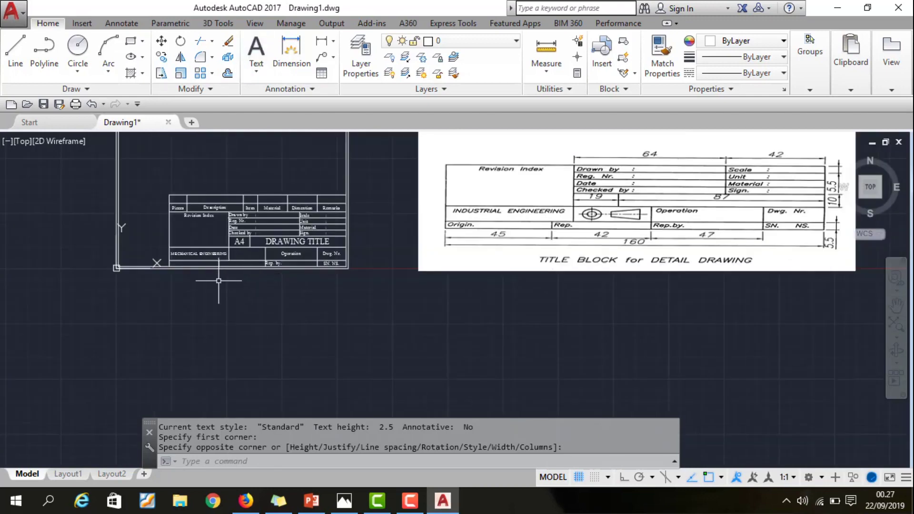
scroll(226, 265, "up", 1)
scroll(218, 229, "down", 1)
scroll(207, 246, "up", 2)
scroll(208, 245, "up", 2)
Redo the Rep. label at height 3 in Times New Roman, centred in its cell.
left_click(329, 281)
type("Rep")
key("ctrl+a")
left_click(157, 57)
type("3")
key("Return")
left_click(302, 41)
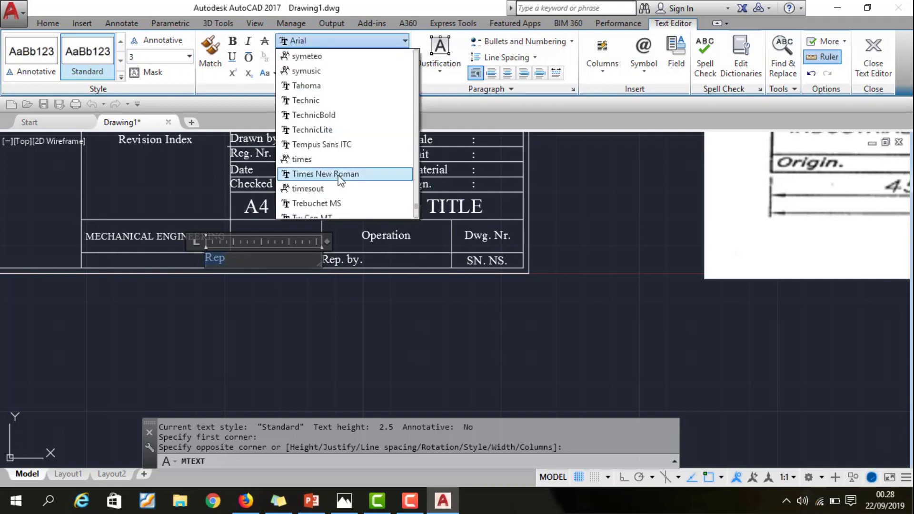
left_click(341, 174)
left_click(440, 52)
left_click(500, 138)
left_click(239, 313)
Add the Origin label at height 3 in Times New Roman, centred in its cell.
left_click(256, 53)
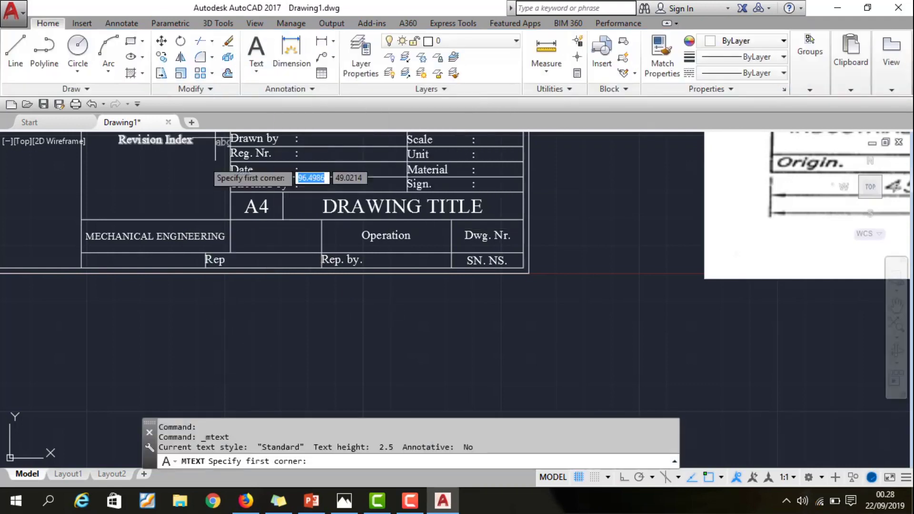
left_click(81, 253)
left_click(205, 267)
type("Origin")
key("ctrl+a")
double_click(173, 58)
type("3")
left_click(333, 40)
left_click(326, 129)
left_click(440, 52)
left_click(443, 137)
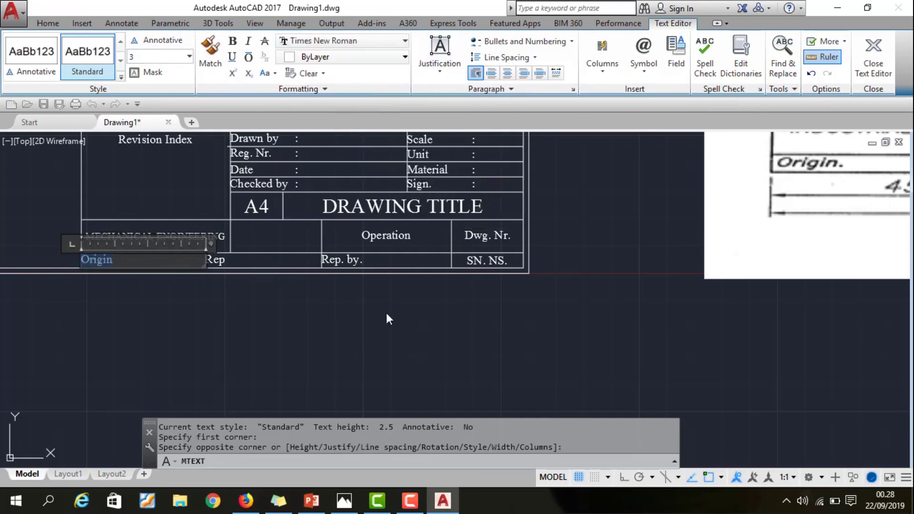
left_click(387, 313)
scroll(112, 345, "down", 4)
scroll(119, 352, "up", 2)
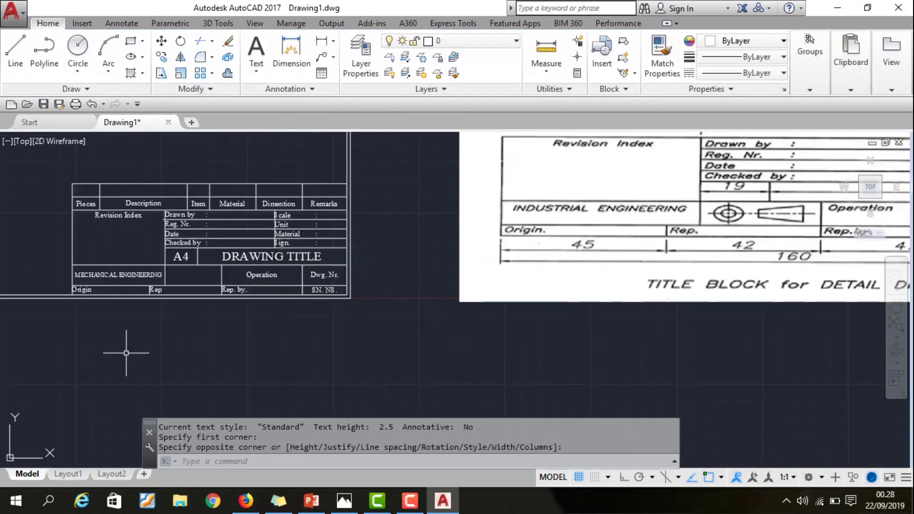
scroll(236, 315, "down", 2)
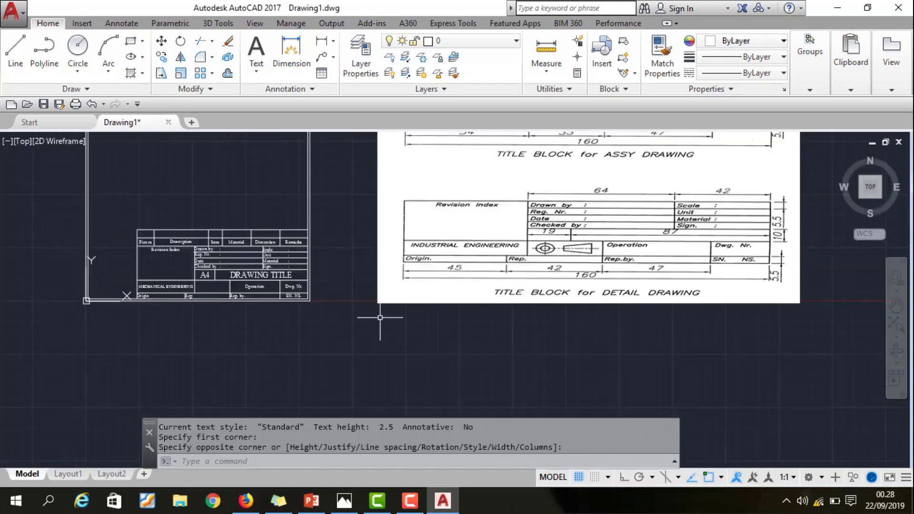
scroll(231, 310, "up", 3)
scroll(230, 319, "down", 1)
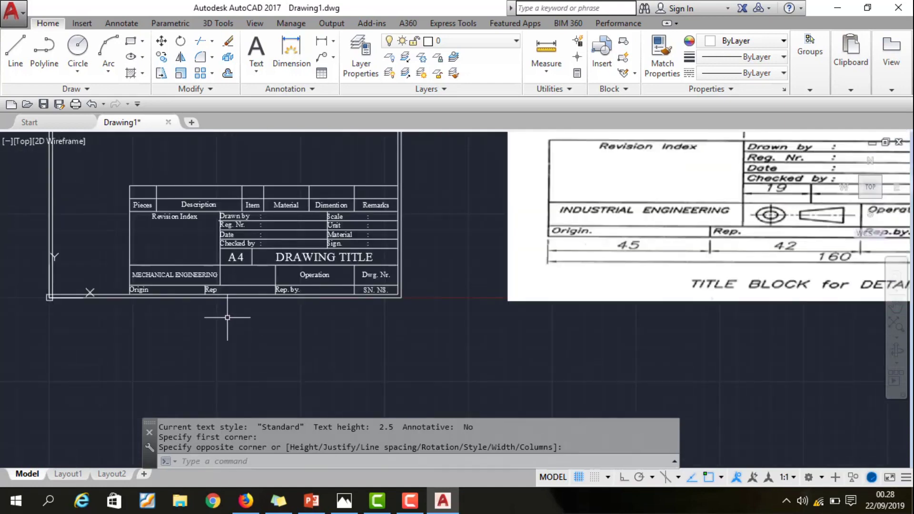
key("Escape")
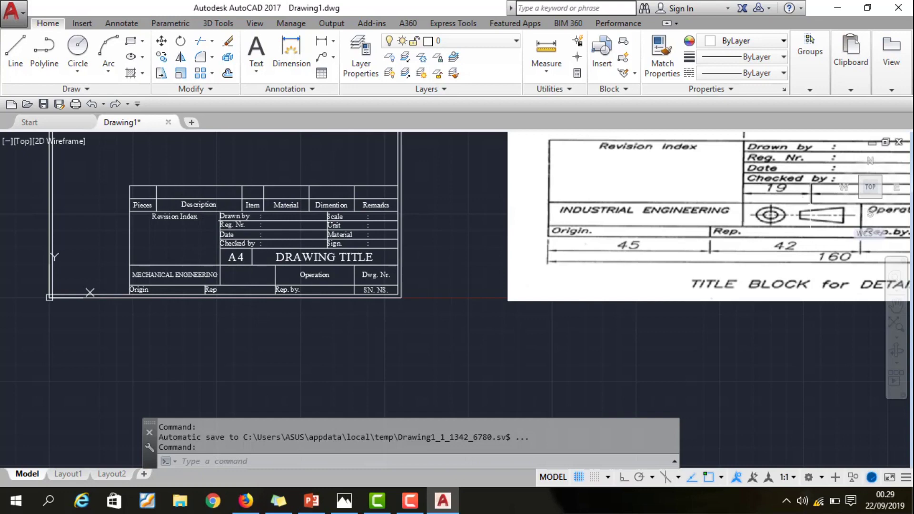
scroll(810, 206, "up", 2)
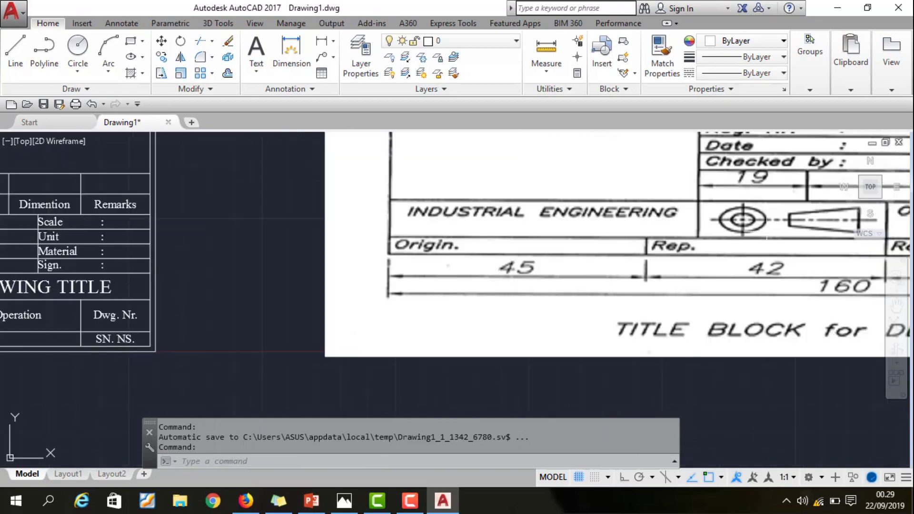
scroll(754, 231, "down", 2)
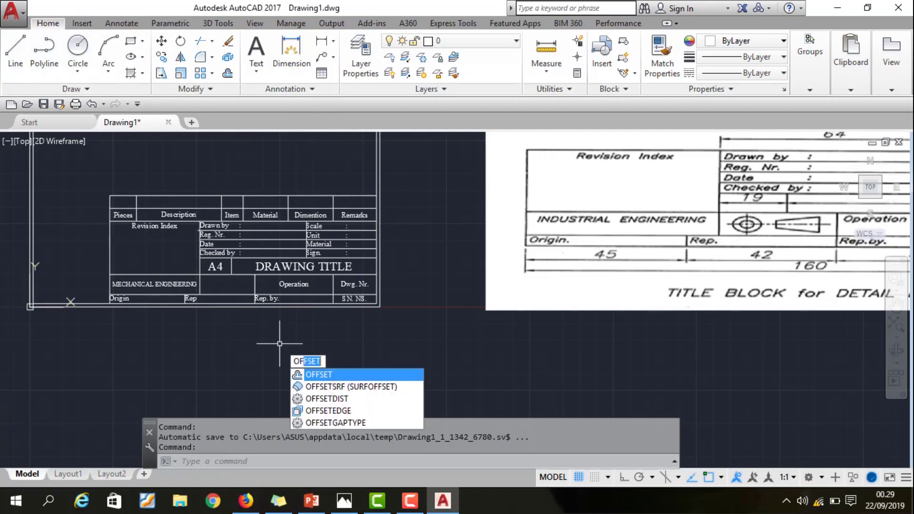
Offset the line above the Origin row up by 6 and the vertical line by 9.
key("Return")
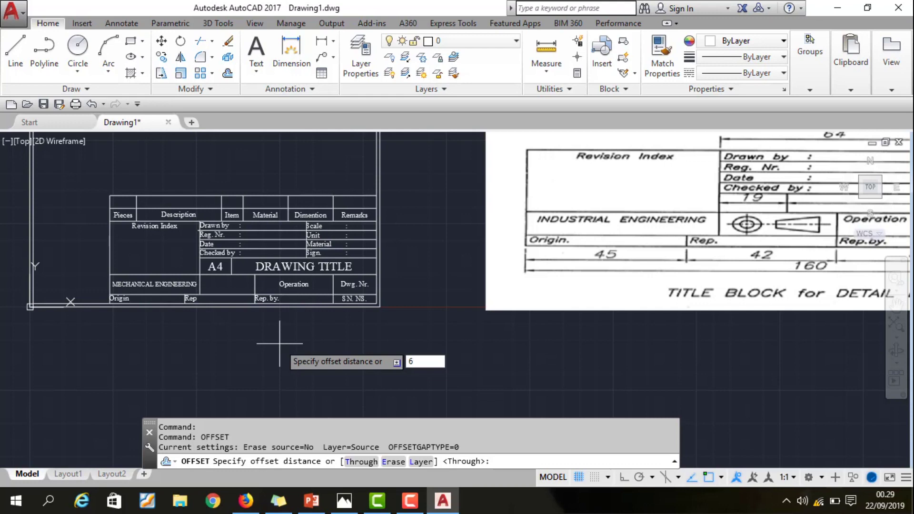
key("Return")
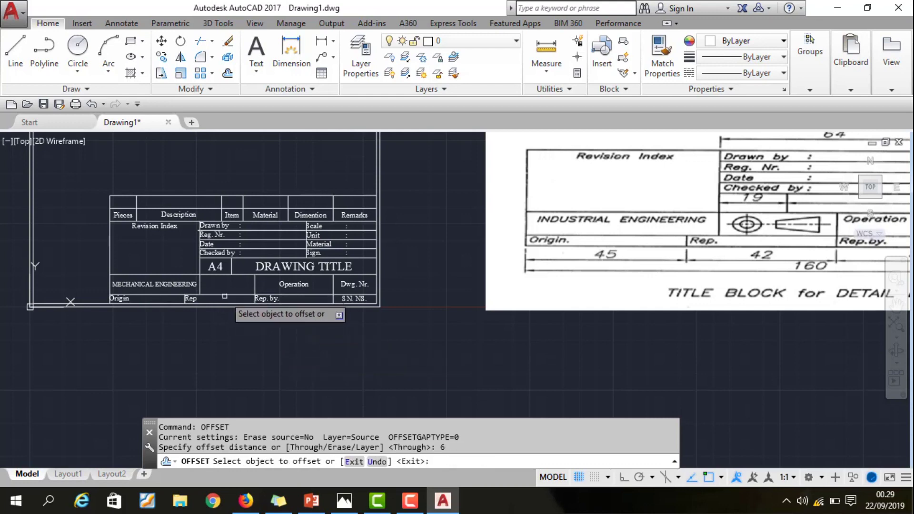
left_click(225, 295)
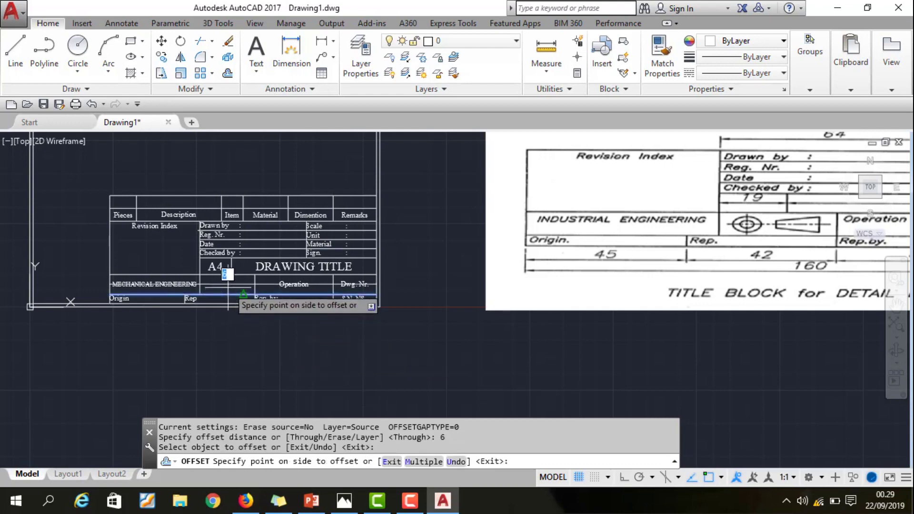
left_click(228, 274)
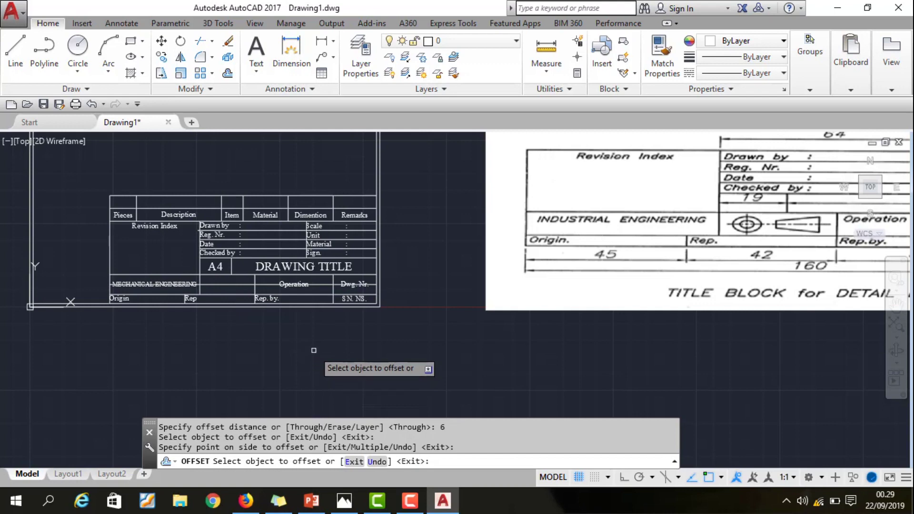
left_click(199, 283)
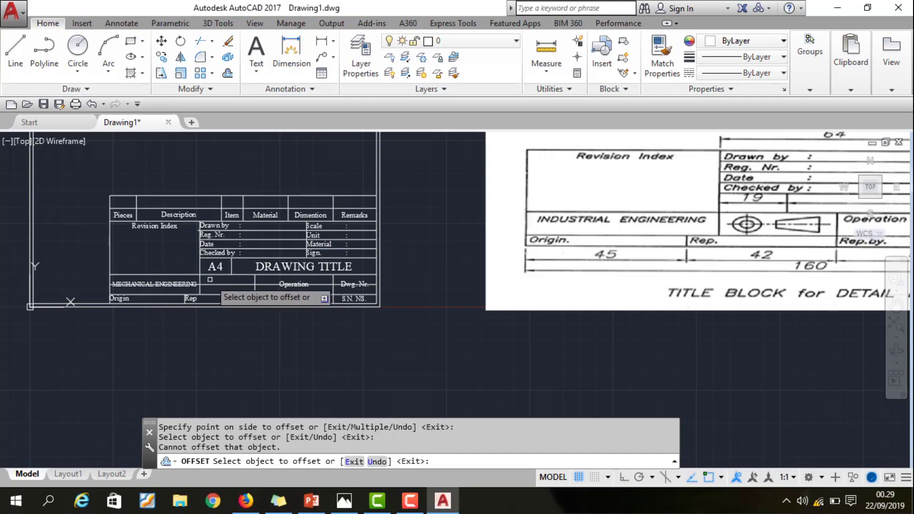
left_click(200, 279)
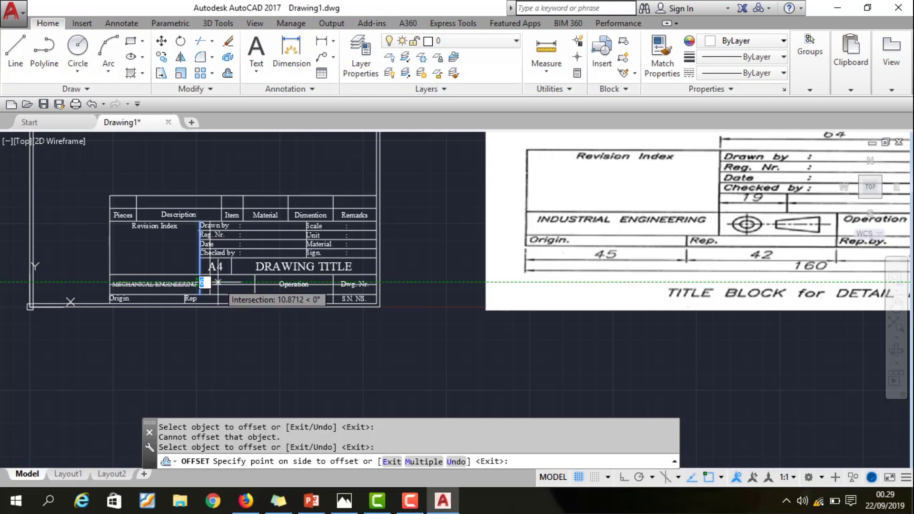
type("9")
key("Return")
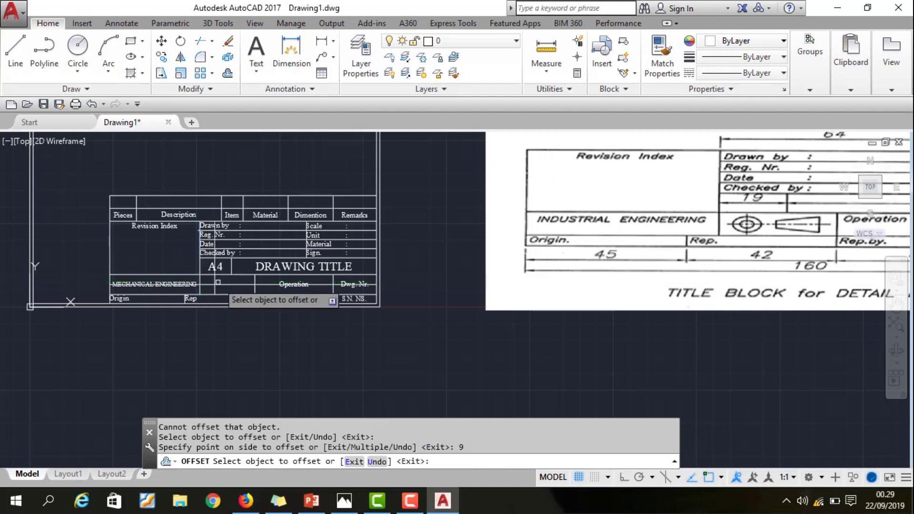
key("Escape")
scroll(218, 299, "up", 2)
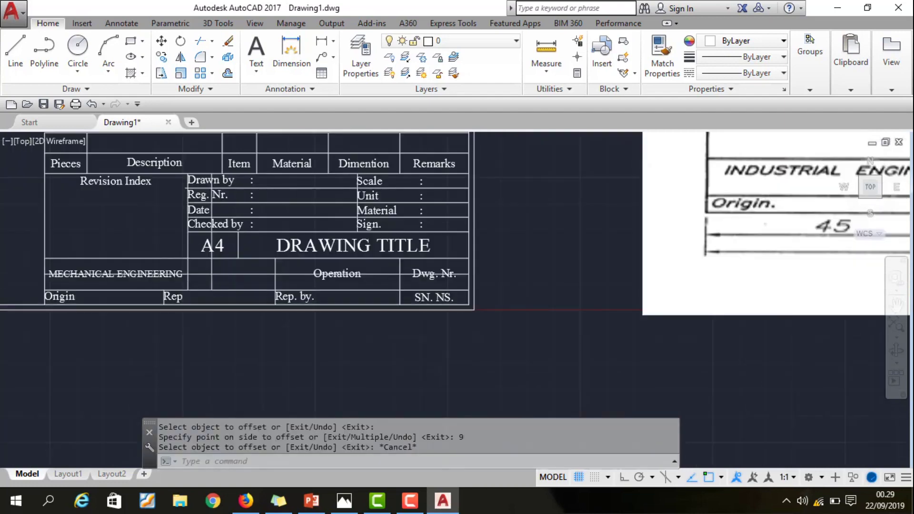
scroll(217, 300, "up", 2)
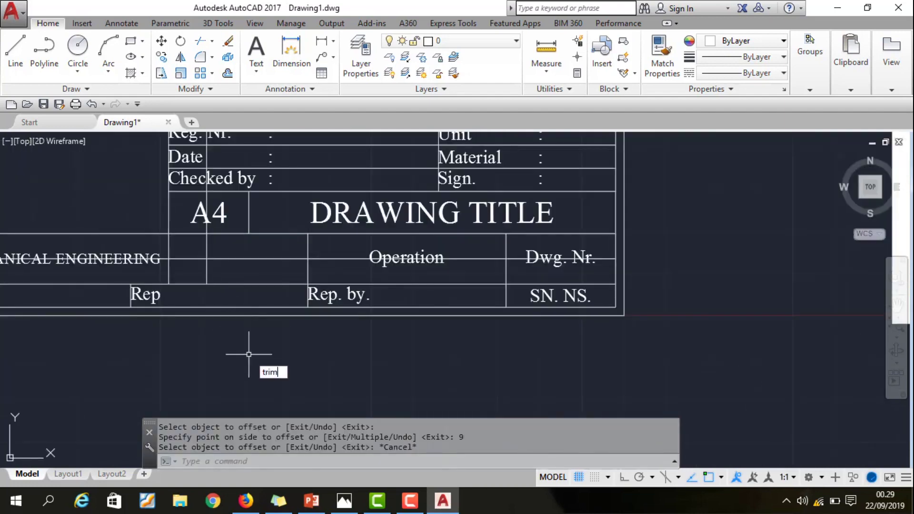
Trim the excess divider segments, including the line through the A4 cell.
key("Return")
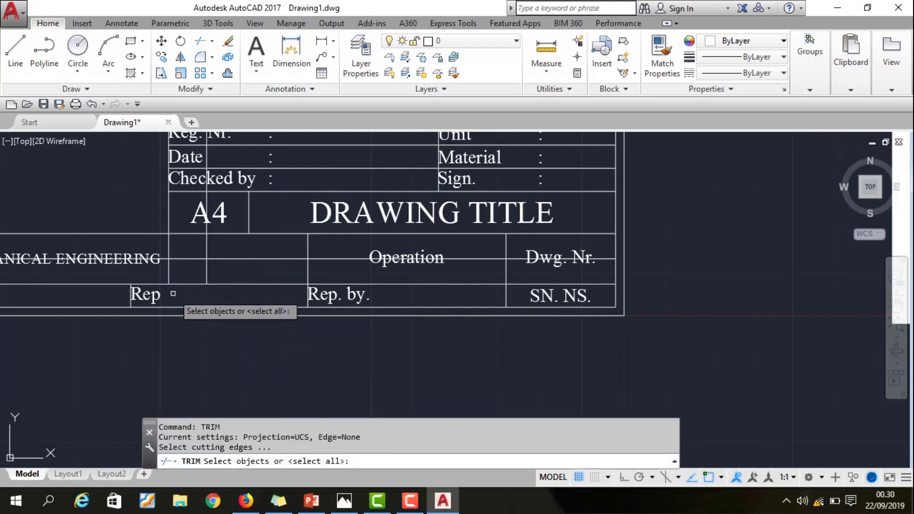
key("Return")
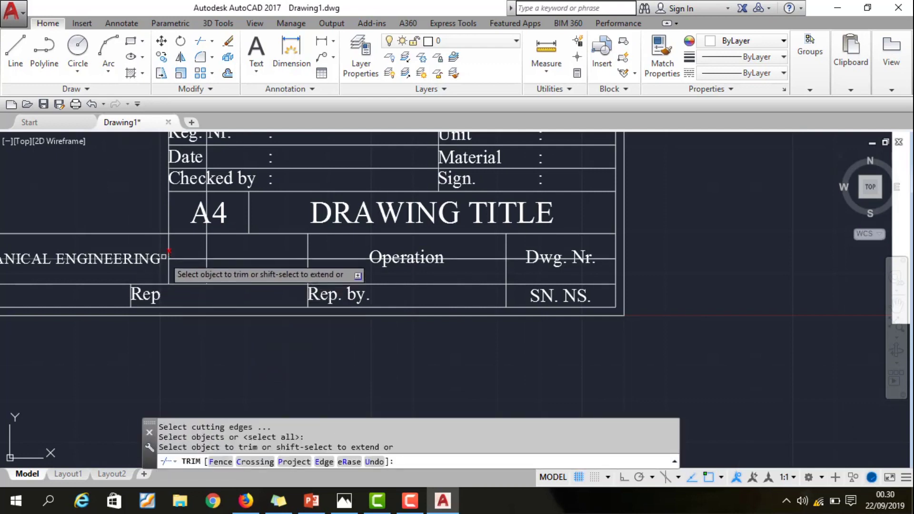
left_click(163, 257)
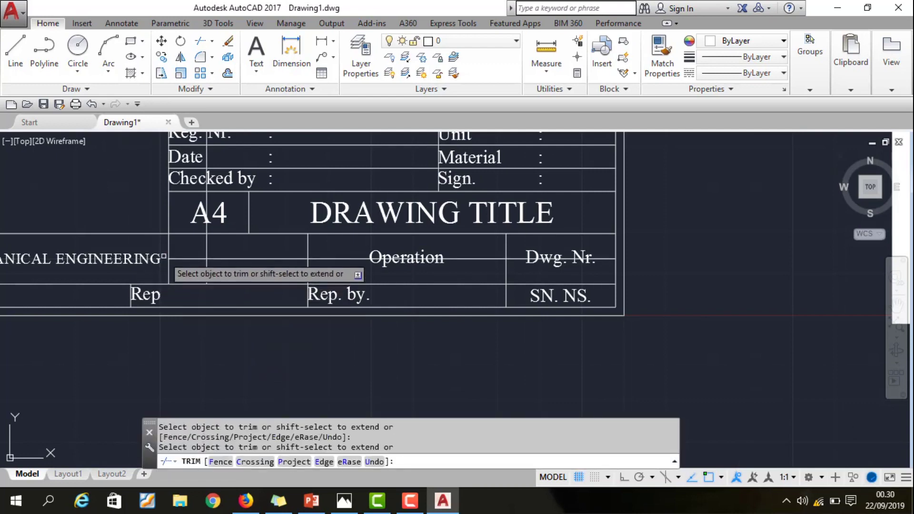
left_click(208, 200)
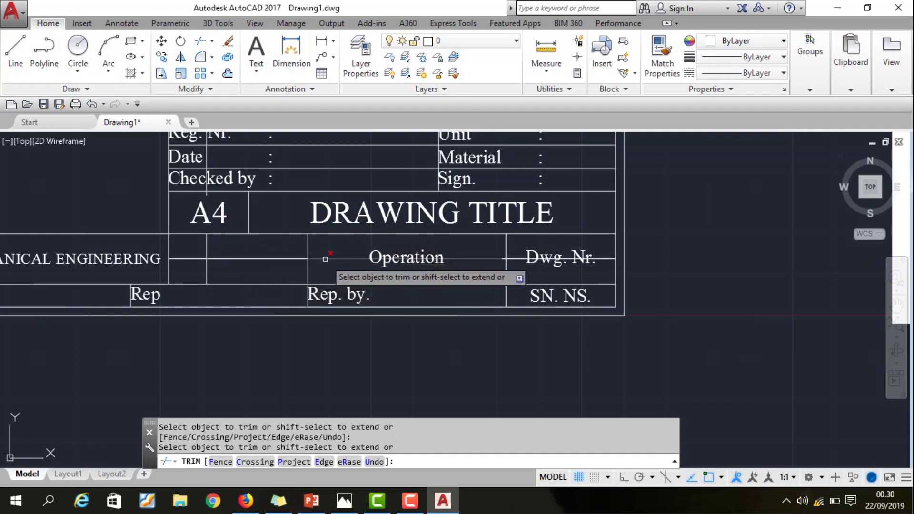
scroll(247, 342, "down", 3)
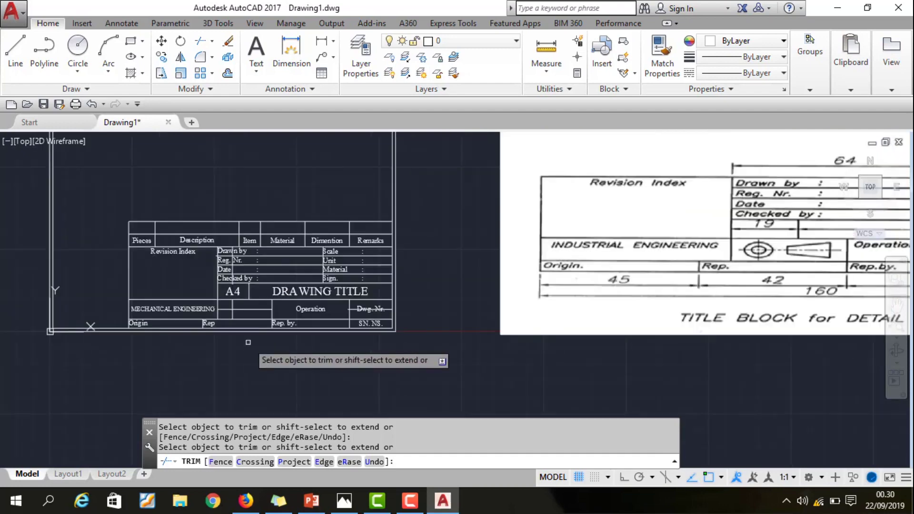
key("Escape")
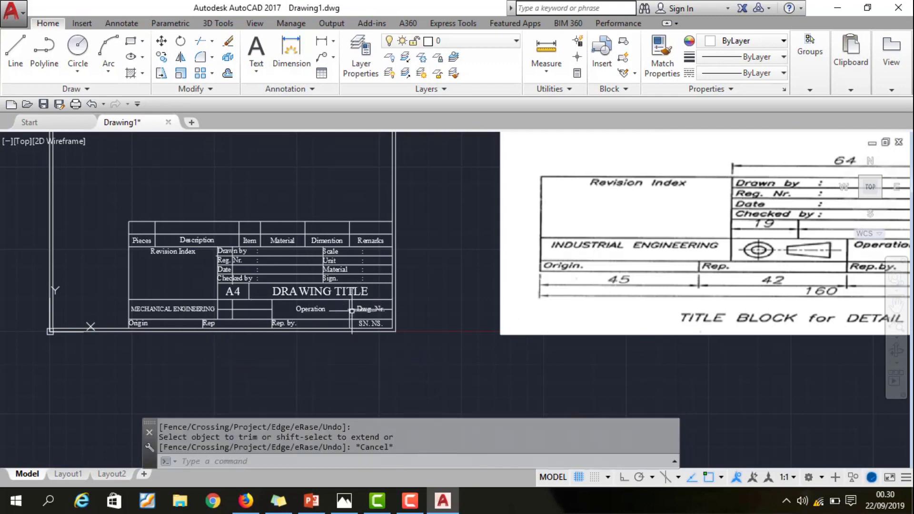
Delete the stray lines across Dwg. Nr. and through the label column.
left_click(371, 308)
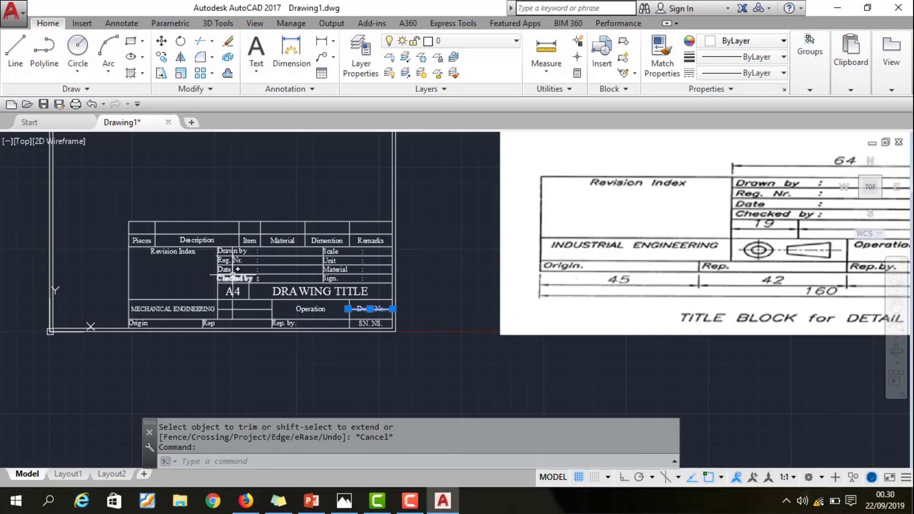
scroll(232, 275, "up", 5)
left_click(229, 274)
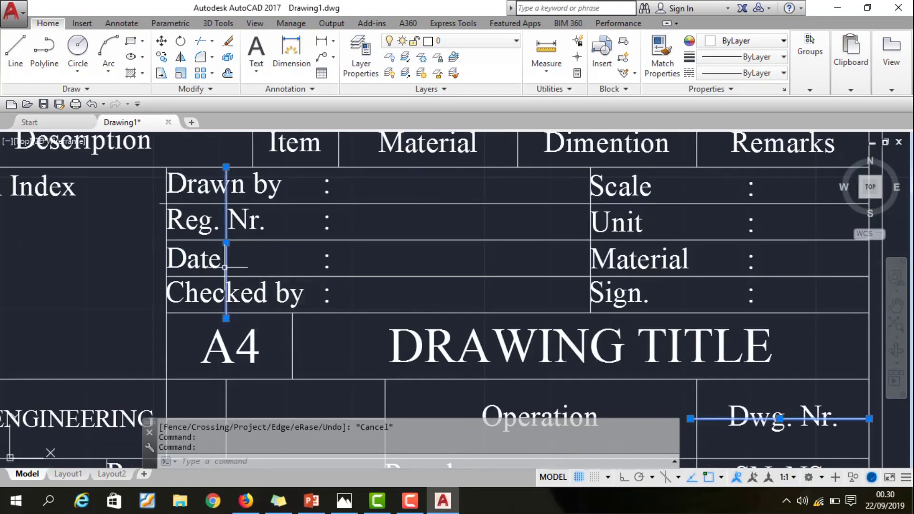
key("Delete")
scroll(379, 403, "down", 3)
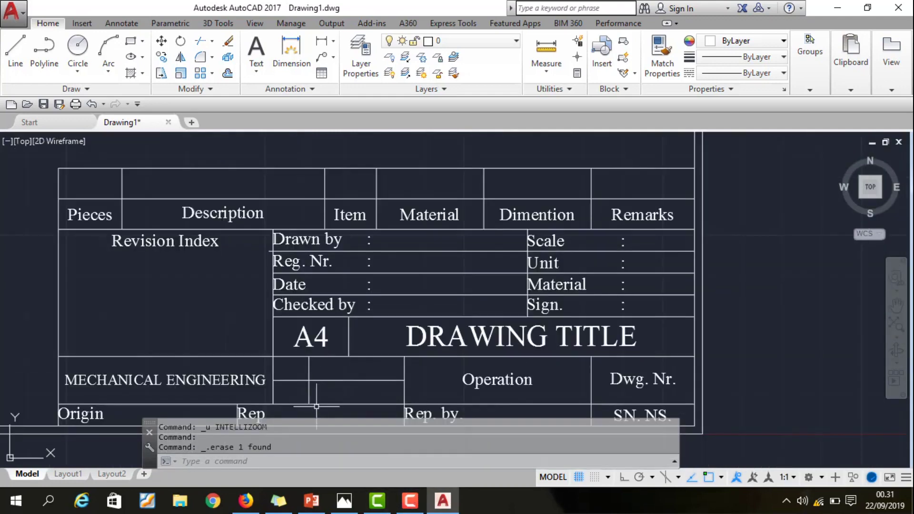
scroll(316, 402, "up", 3)
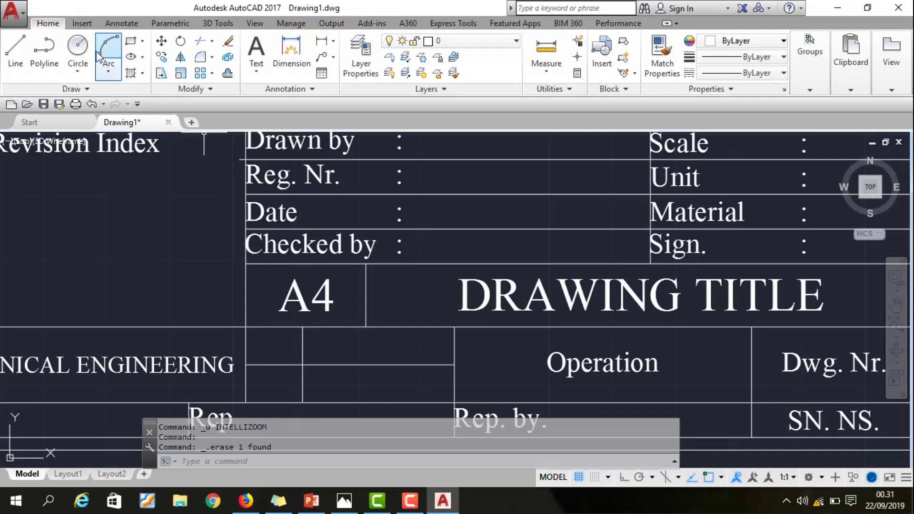
left_click(78, 46)
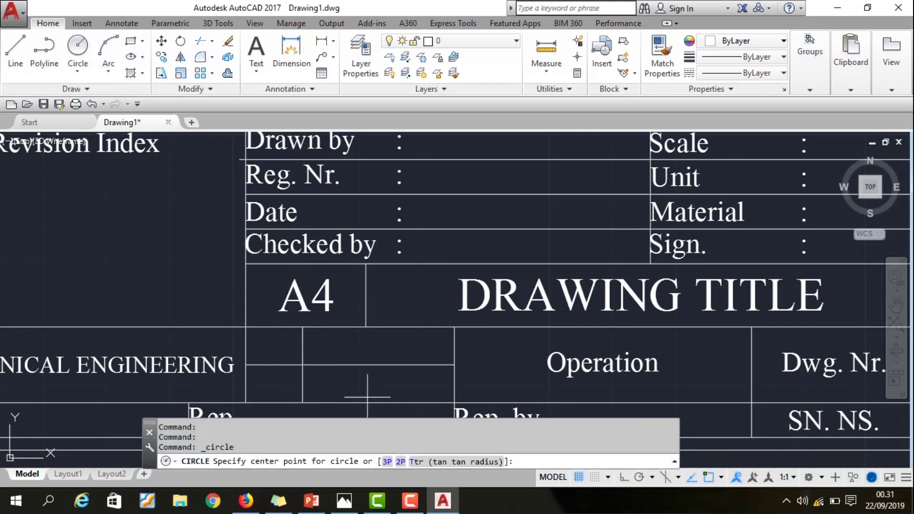
Draw concentric circles of radius 2 and 4.5 centred on the cell's line intersection.
left_click(302, 364)
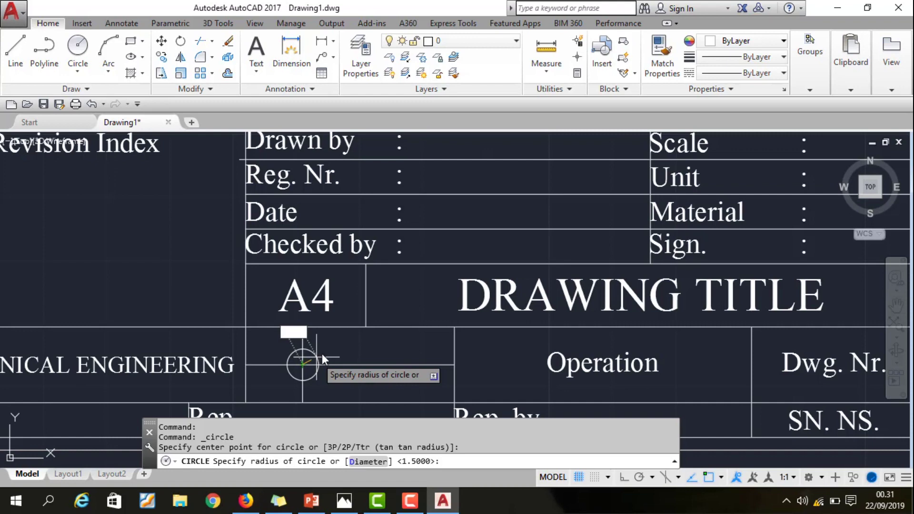
type("2")
key("Return")
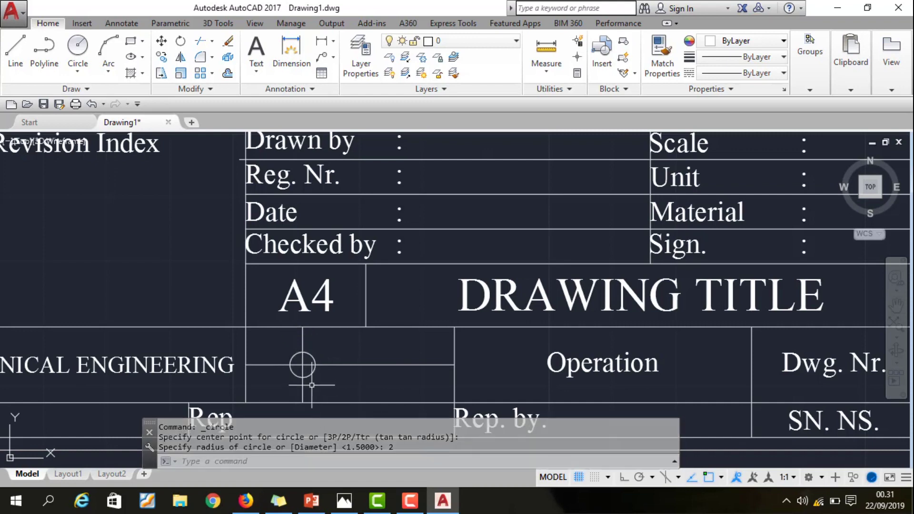
key("Return")
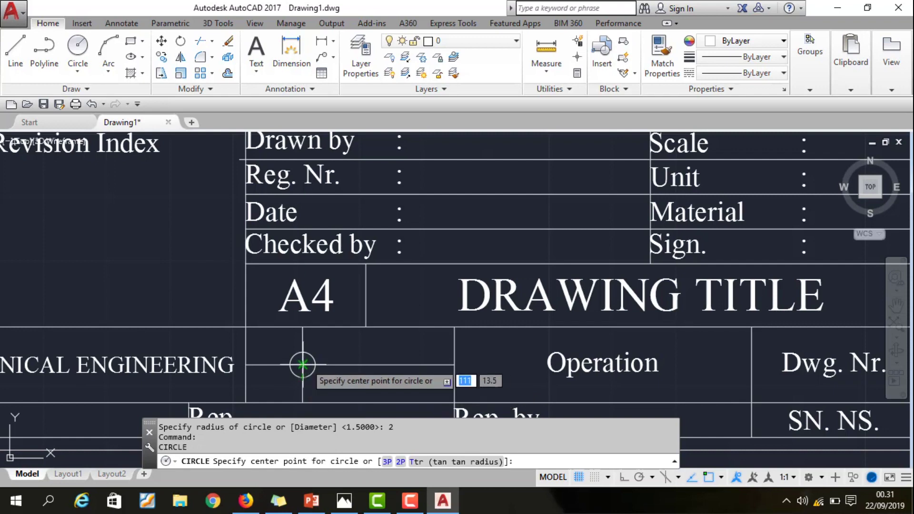
left_click(302, 365)
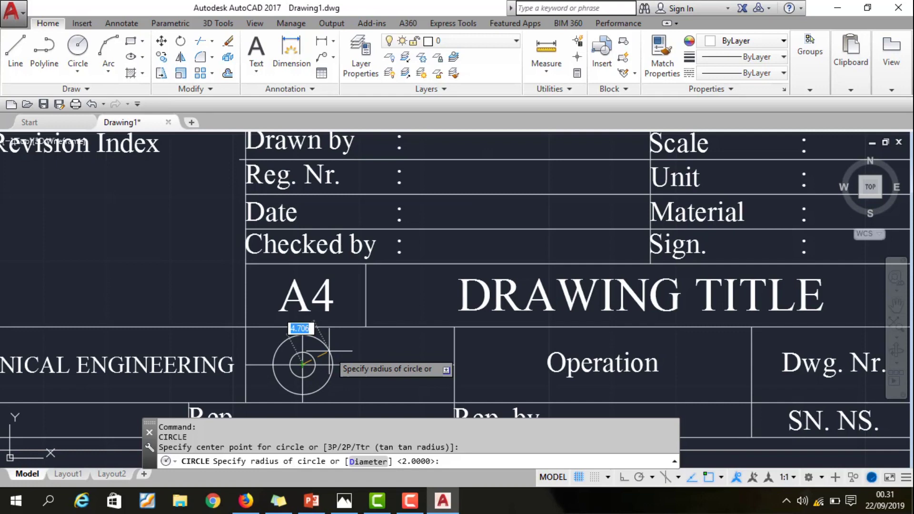
type("4.5")
key("Return")
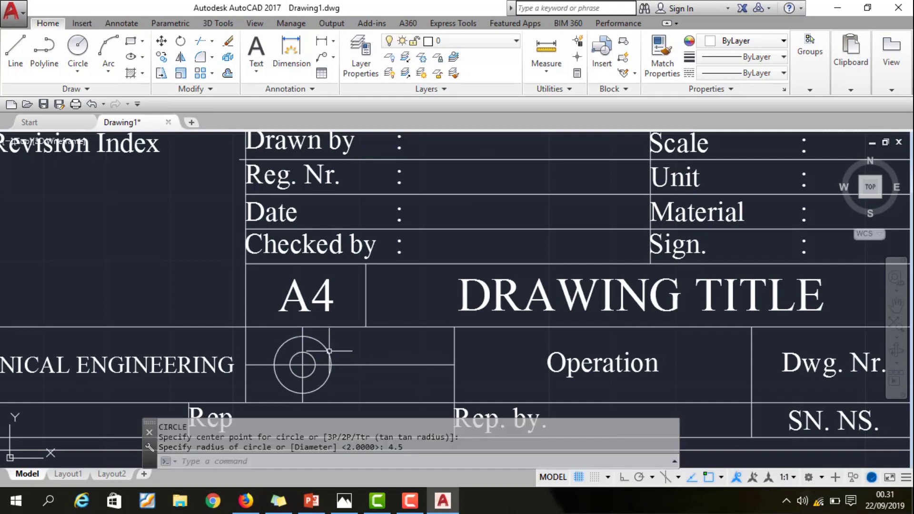
scroll(334, 362, "down", 5)
scroll(282, 380, "up", 2)
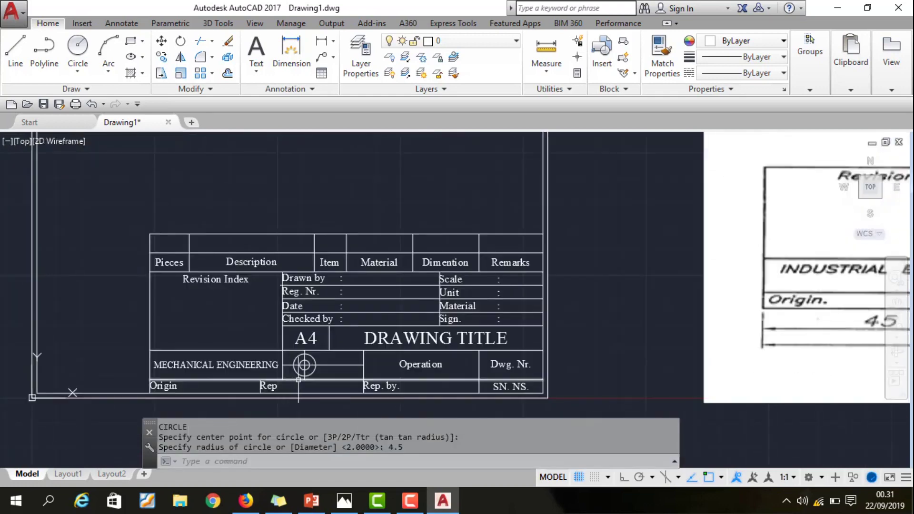
scroll(291, 374, "up", 2)
scroll(298, 365, "down", 1)
scroll(310, 372, "up", 2)
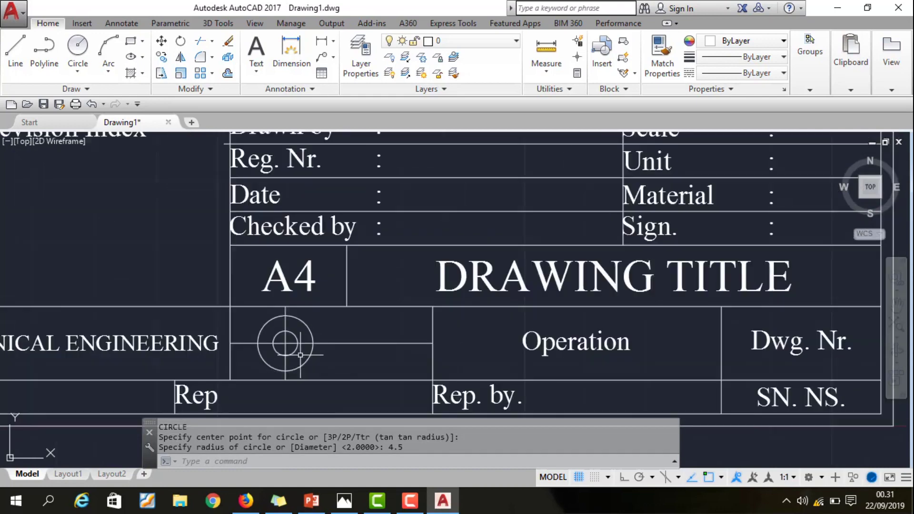
scroll(298, 355, "up", 2)
scroll(312, 350, "down", 3)
scroll(315, 355, "up", 1)
scroll(343, 369, "up", 2)
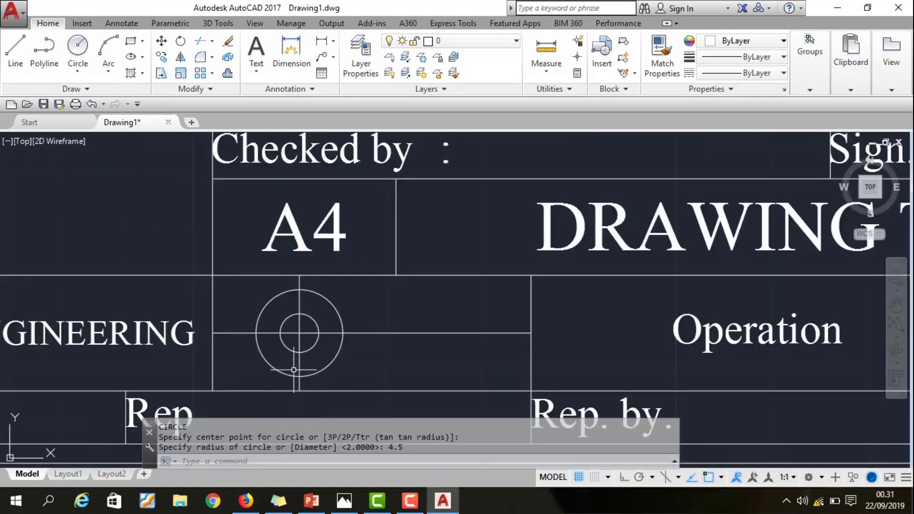
type("OF")
key("Return")
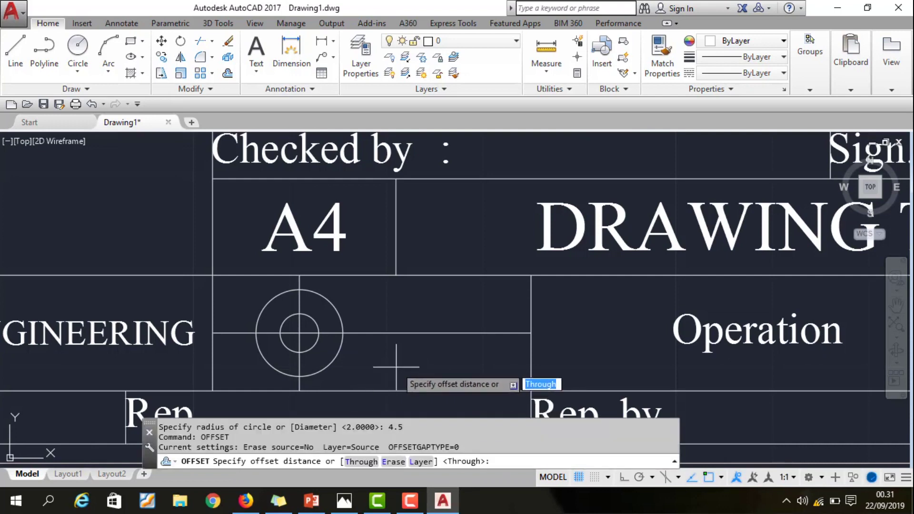
Start a dimension from the circle centre, then cancel it.
scroll(390, 362, "down", 4)
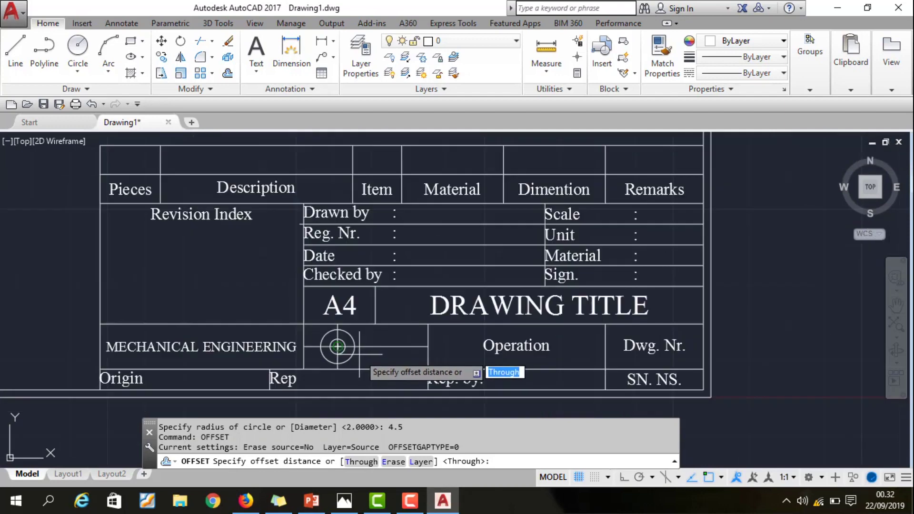
scroll(397, 369, "down", 3)
scroll(343, 369, "down", 1)
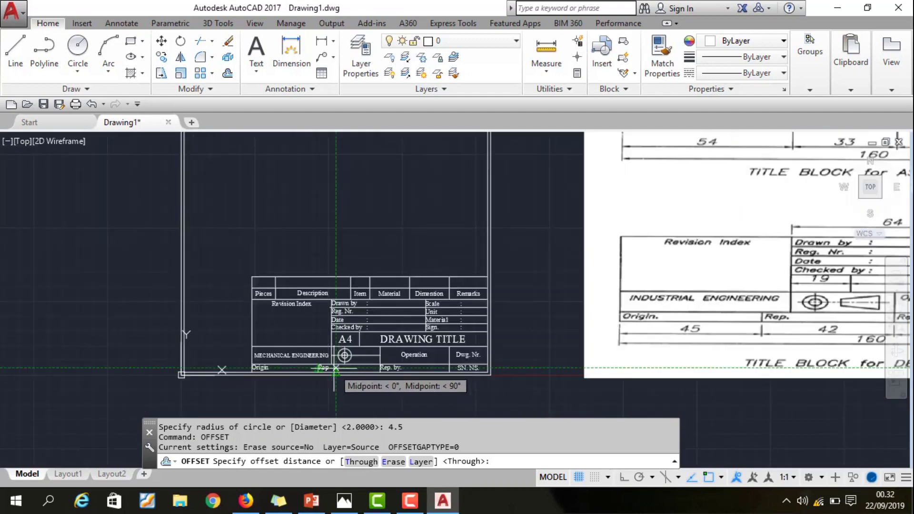
scroll(364, 361, "up", 4)
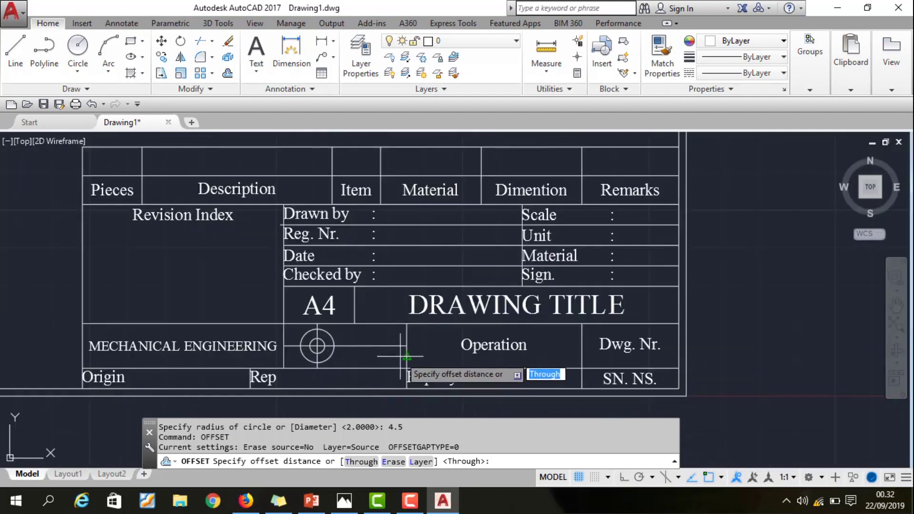
left_click(292, 48)
left_click(317, 346)
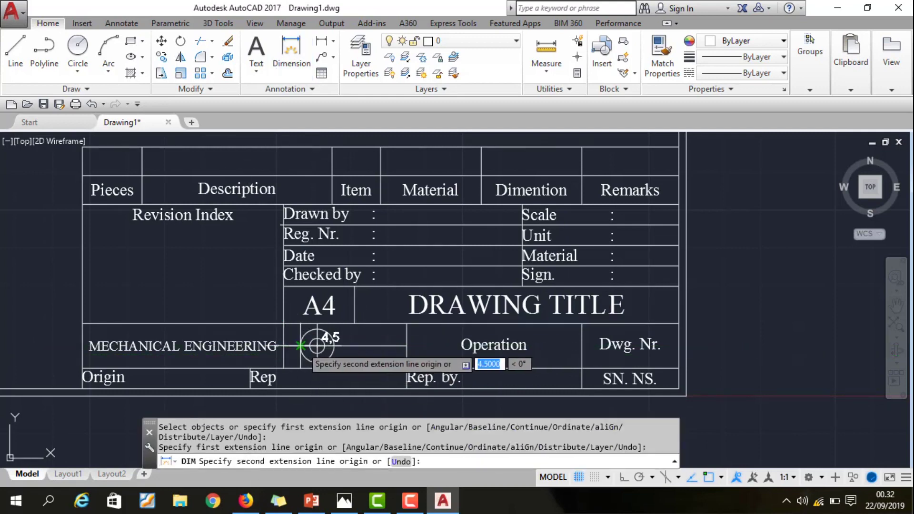
key("Escape")
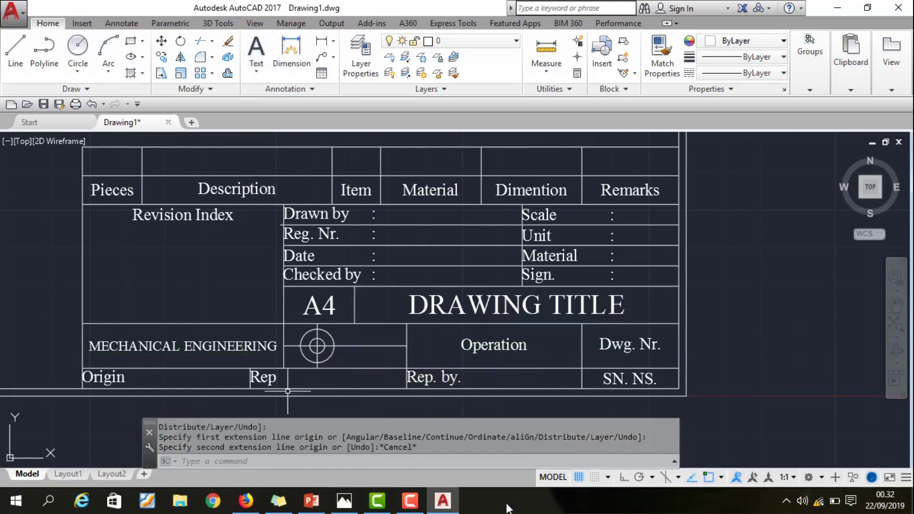
Offset the vertical cell line leftward at 4.5, undoing a misplaced copy.
type("o")
key("Return")
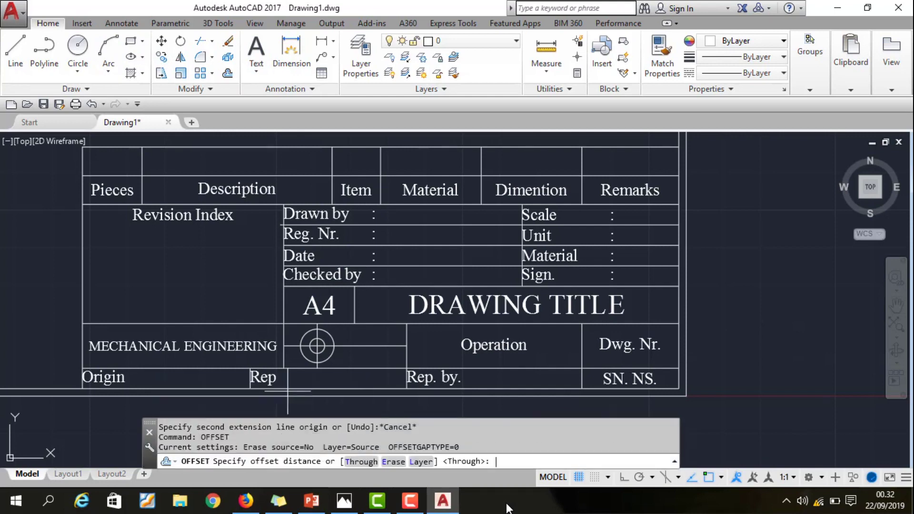
type("4.5")
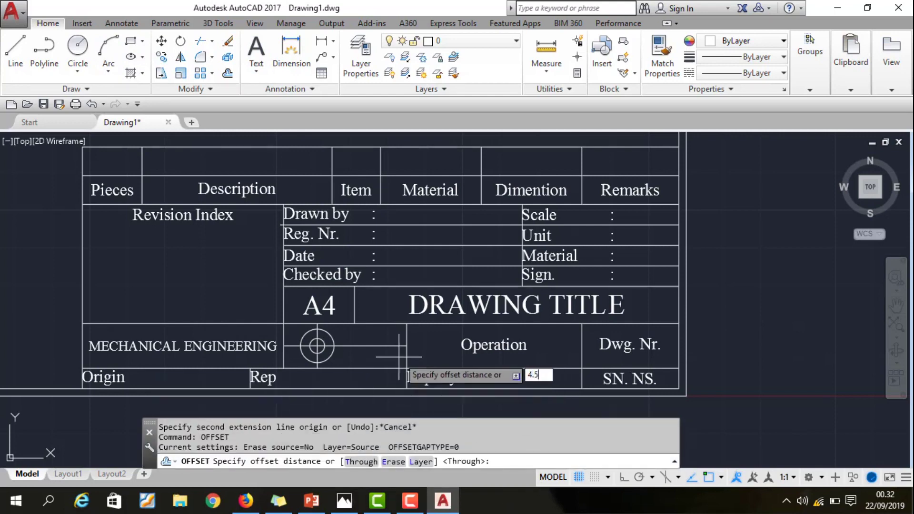
key("Return")
left_click(406, 344)
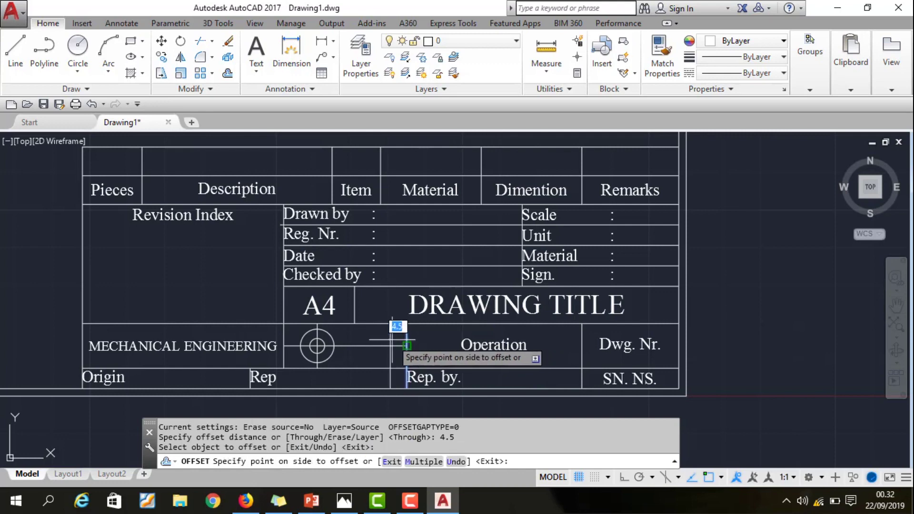
key("ctrl+z")
left_click(406, 335)
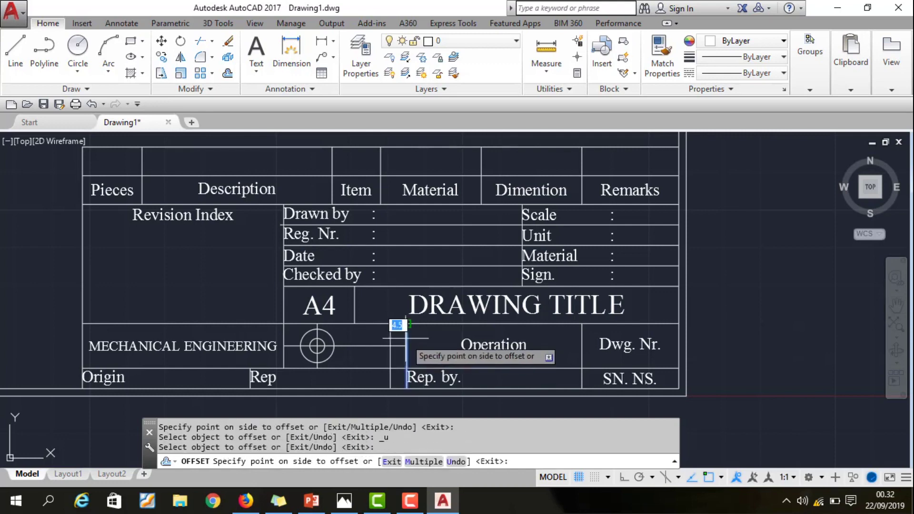
left_click(379, 334)
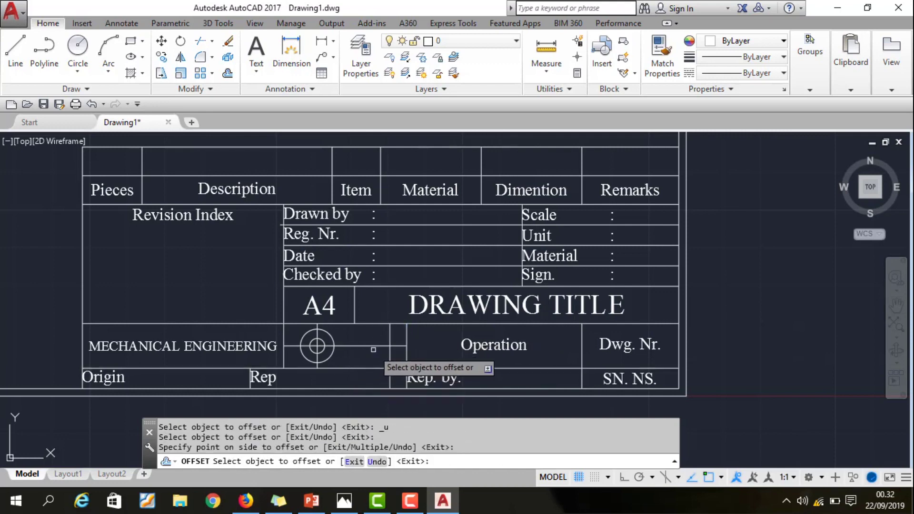
left_click(317, 344)
left_click(340, 330)
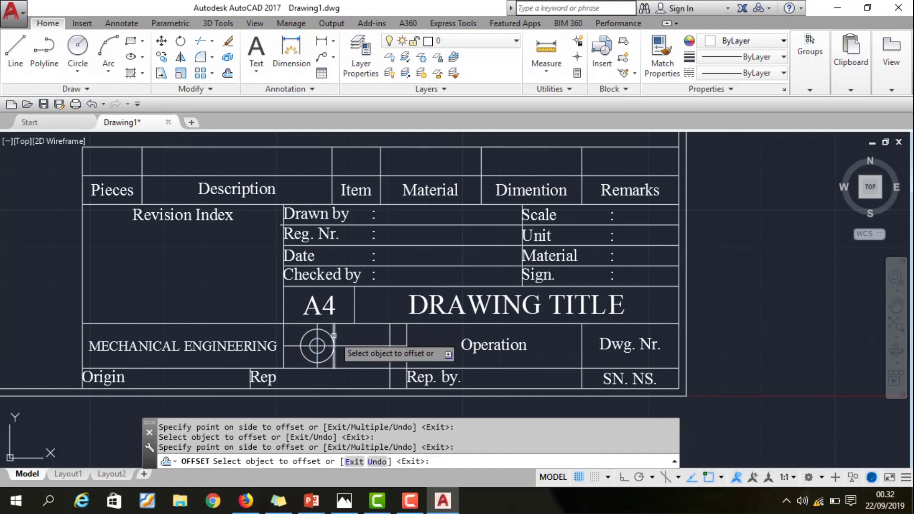
key("Escape")
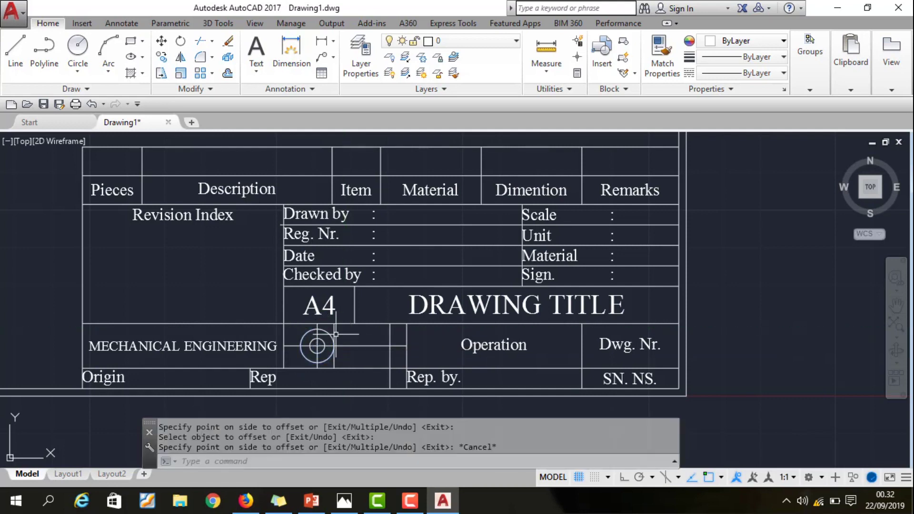
Offset two vertical lines at 4.5 to the right of the circles.
key("Return")
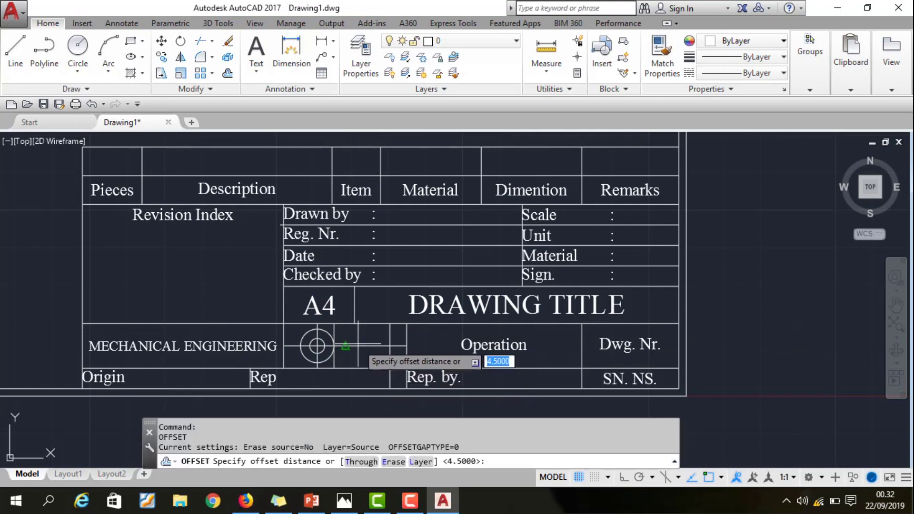
key("Return")
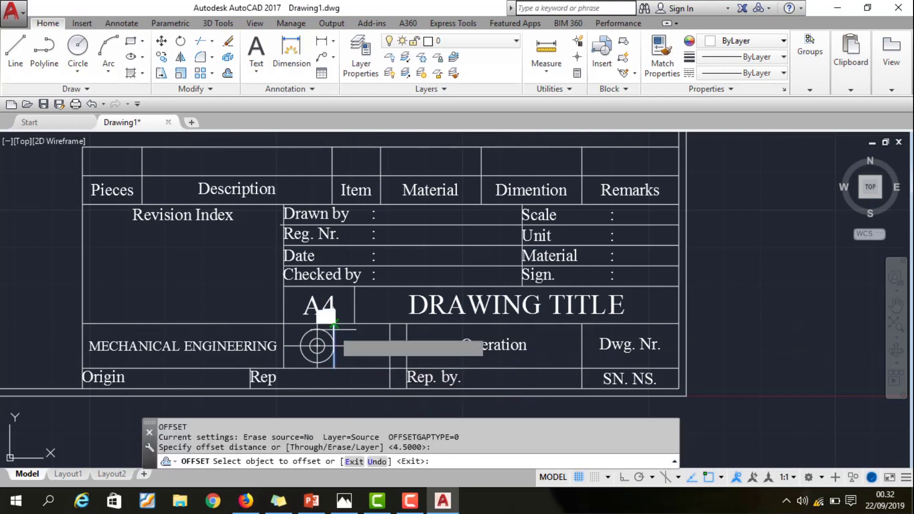
left_click(334, 334)
left_click(355, 335)
key("Escape")
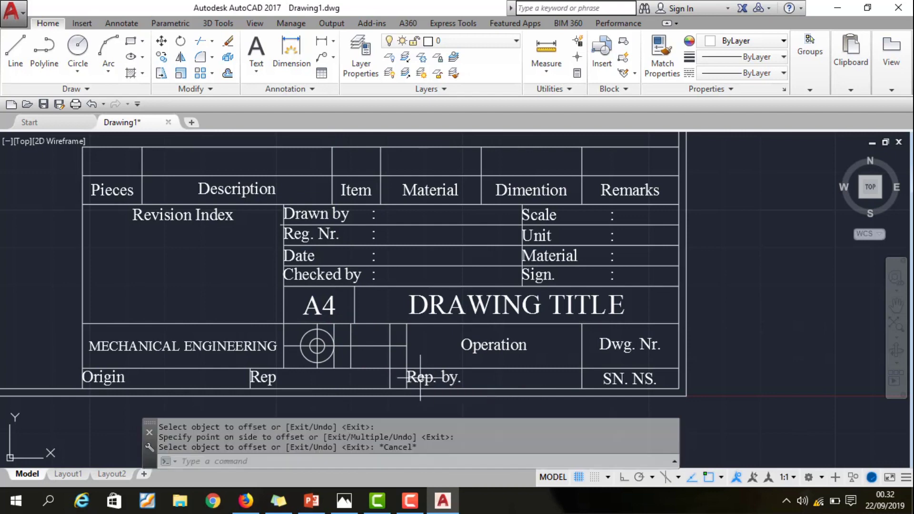
scroll(357, 344, "up", 1)
scroll(357, 344, "up", 3)
left_click(306, 306)
left_click(300, 328)
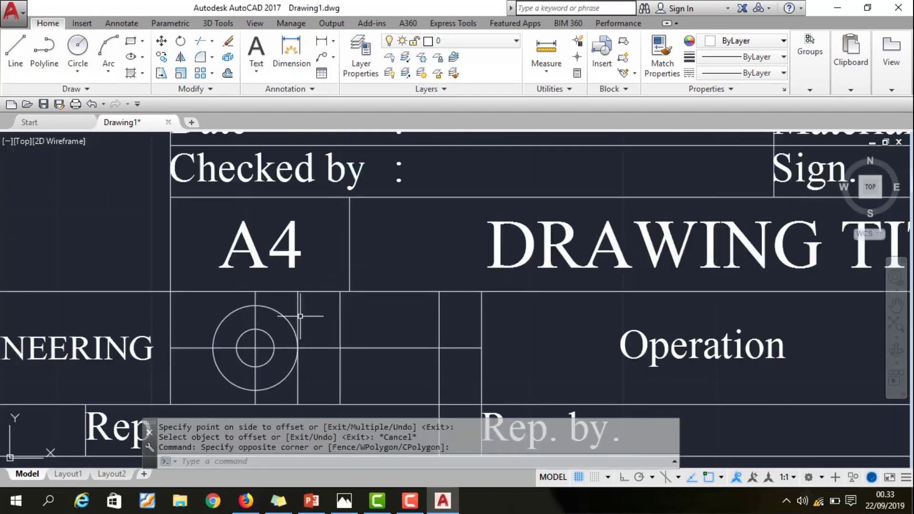
Erase the extra vertical line beside the circles.
left_click(298, 334)
key("Delete")
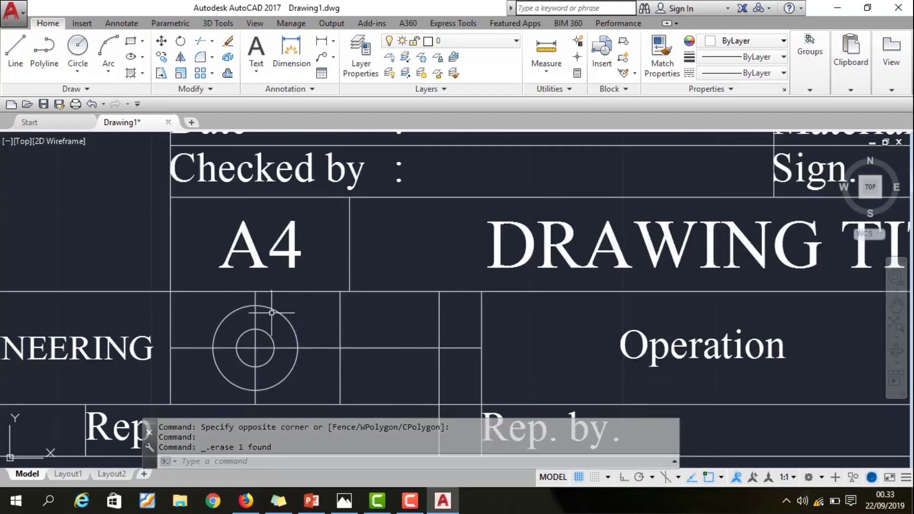
left_click(340, 313)
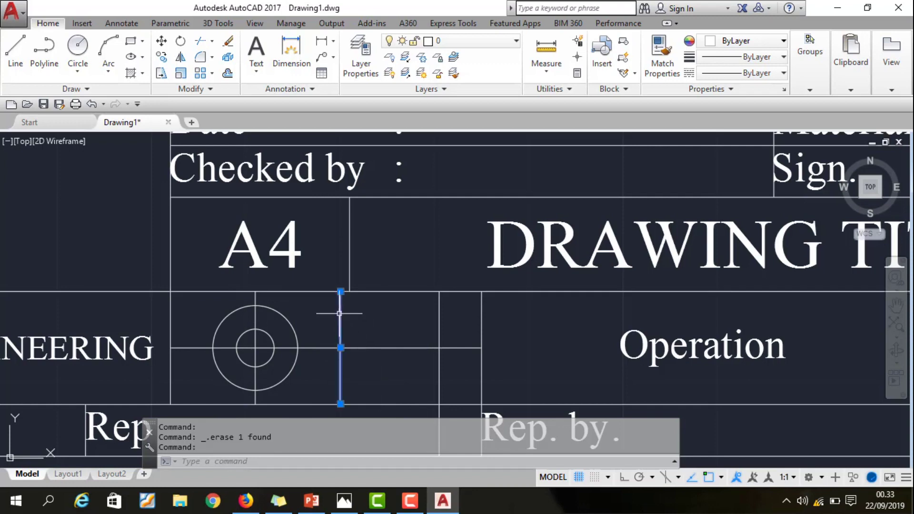
left_click(340, 347)
key("Escape")
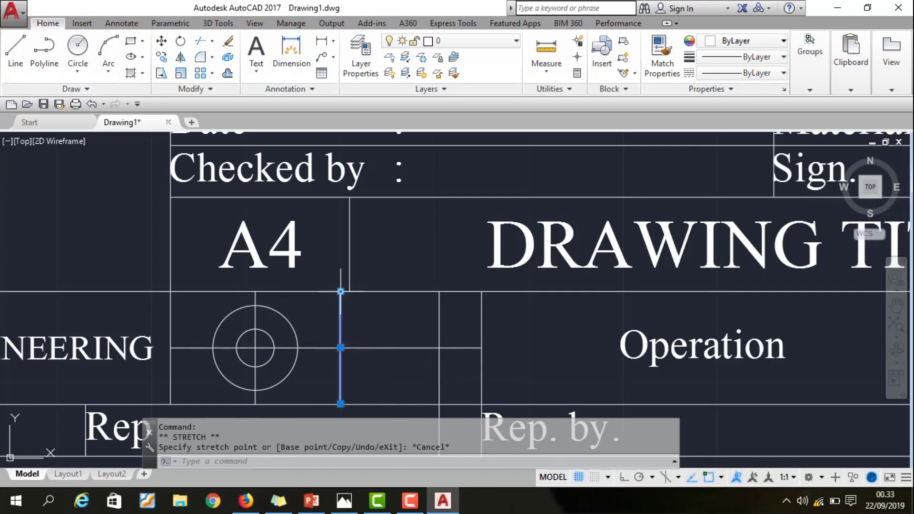
mouse_move(341, 291)
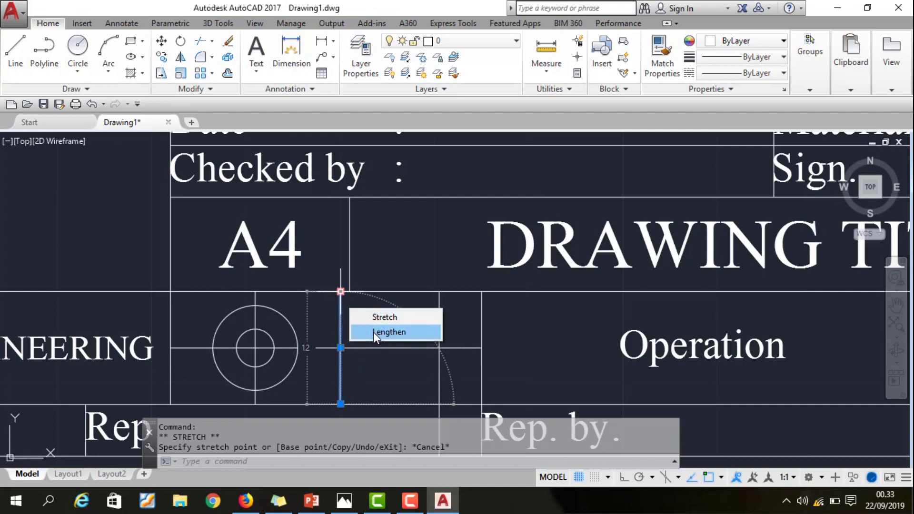
Lengthen both ends of the remaining line to 4, forming a short tick.
left_click(374, 332)
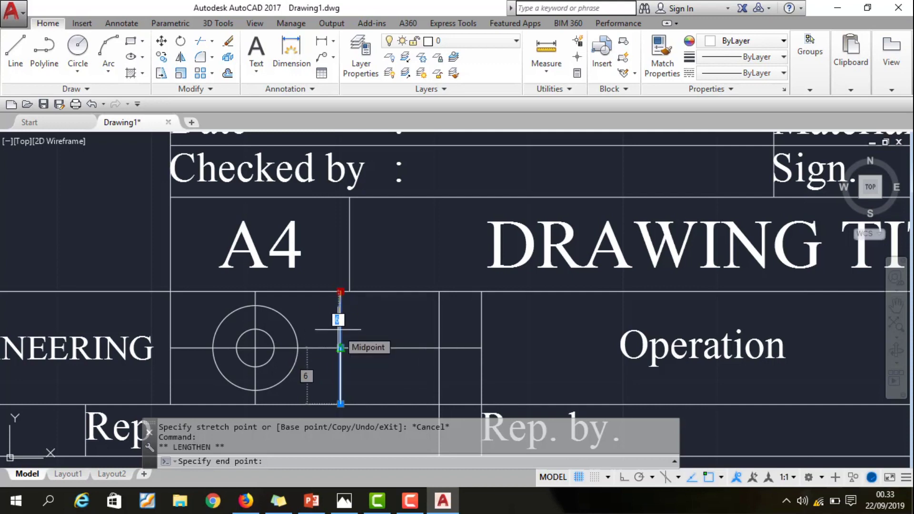
type("4")
key("Return")
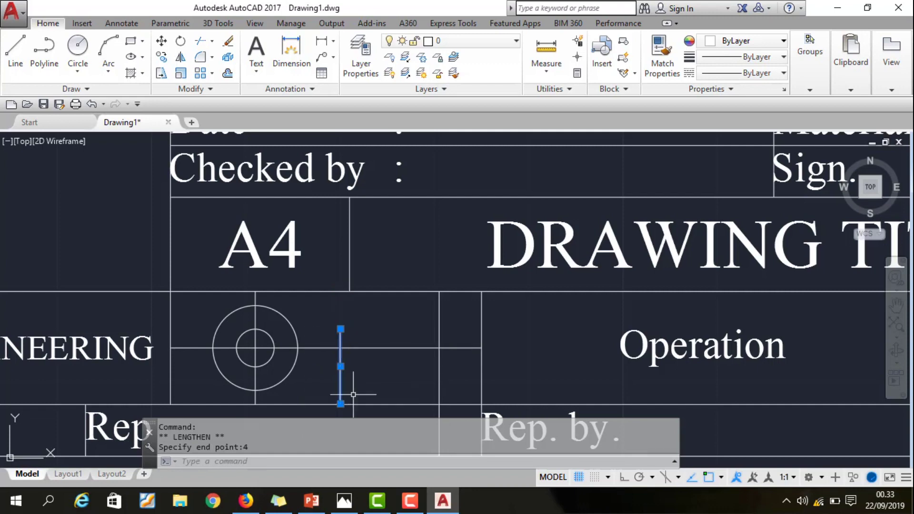
mouse_move(341, 404)
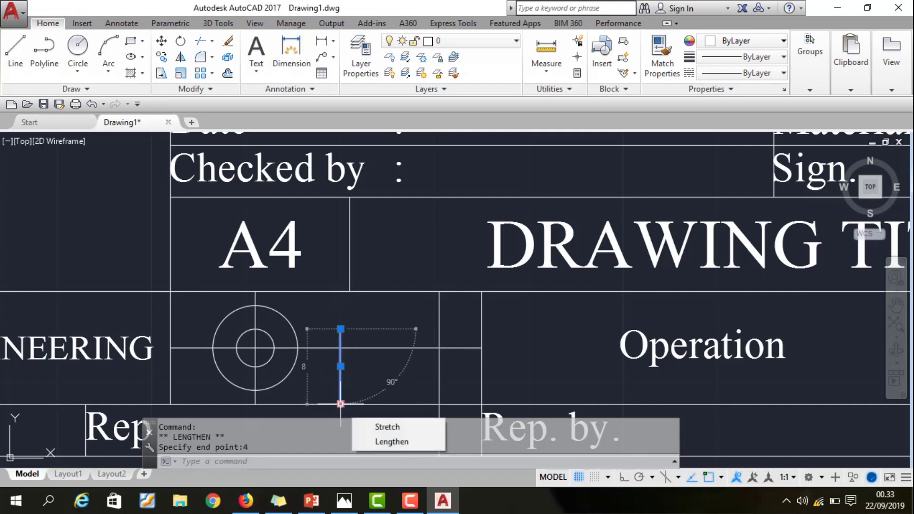
left_click(390, 442)
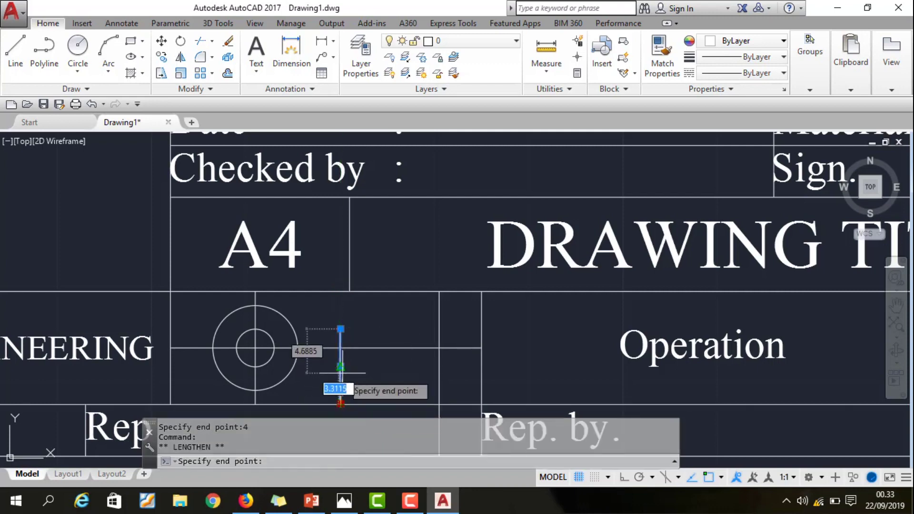
type("4")
key("Return")
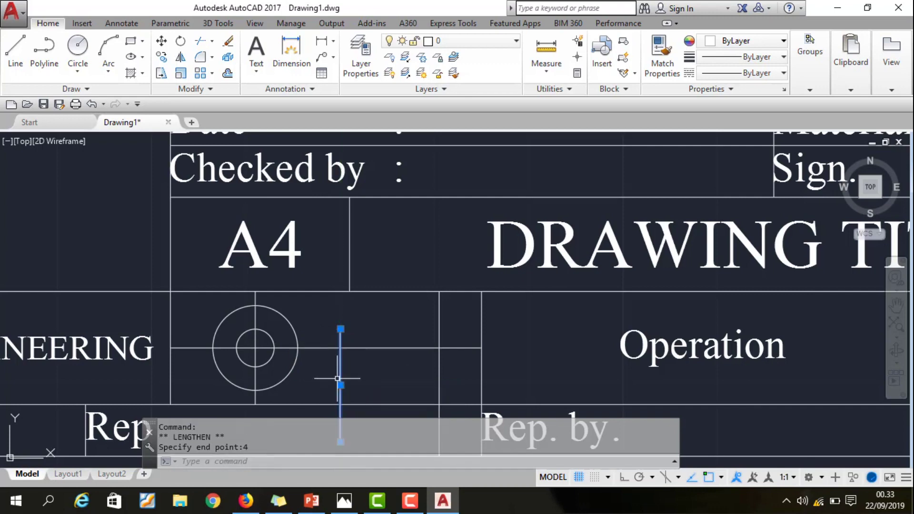
key("ctrl+z")
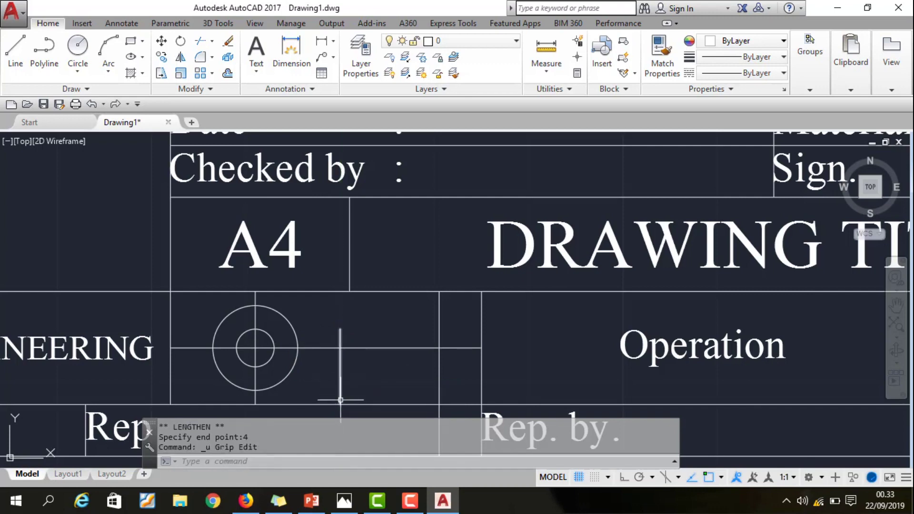
left_click(376, 444)
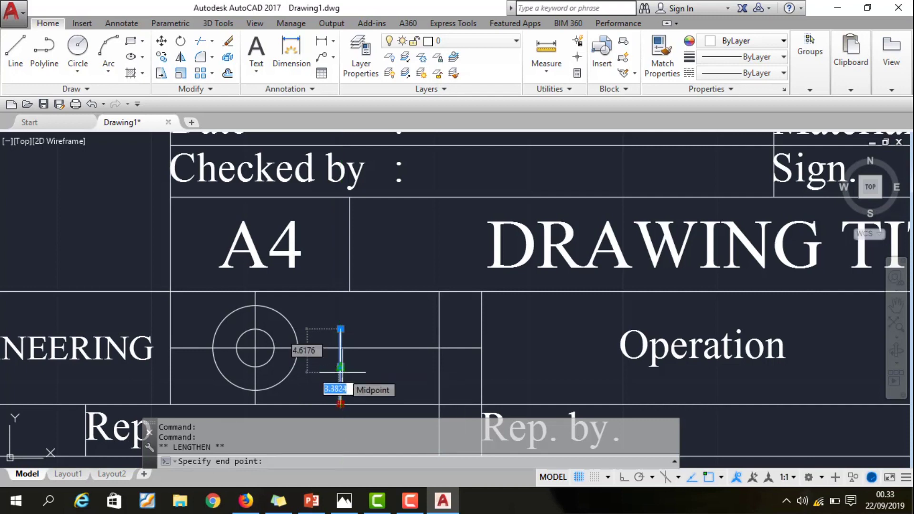
type("4")
key("Return")
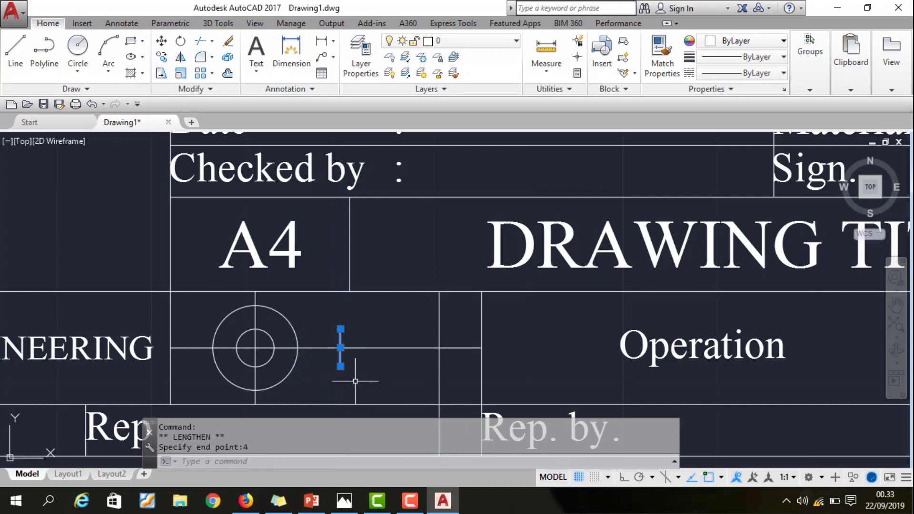
left_click(367, 392)
key("Escape")
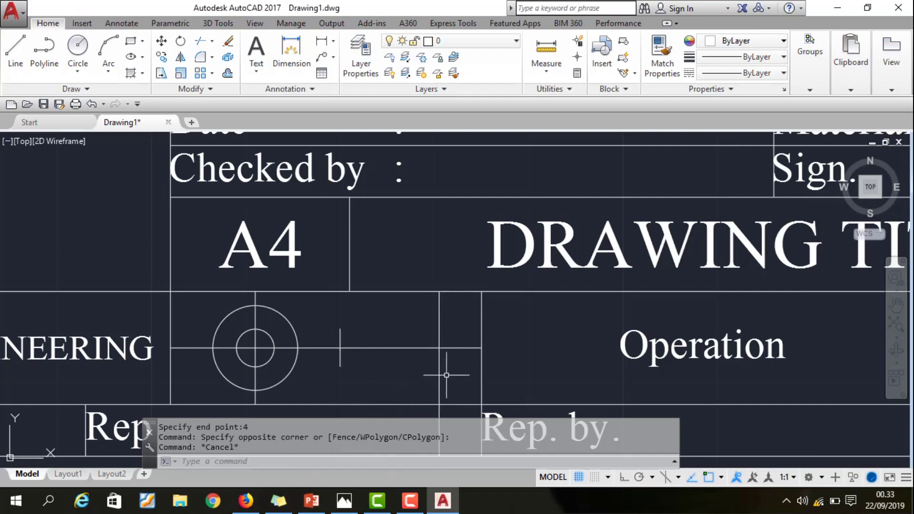
Trim the leftover short segment near Rep. by.
left_click(439, 378)
scroll(439, 377, "down", 3)
scroll(410, 392, "down", 1)
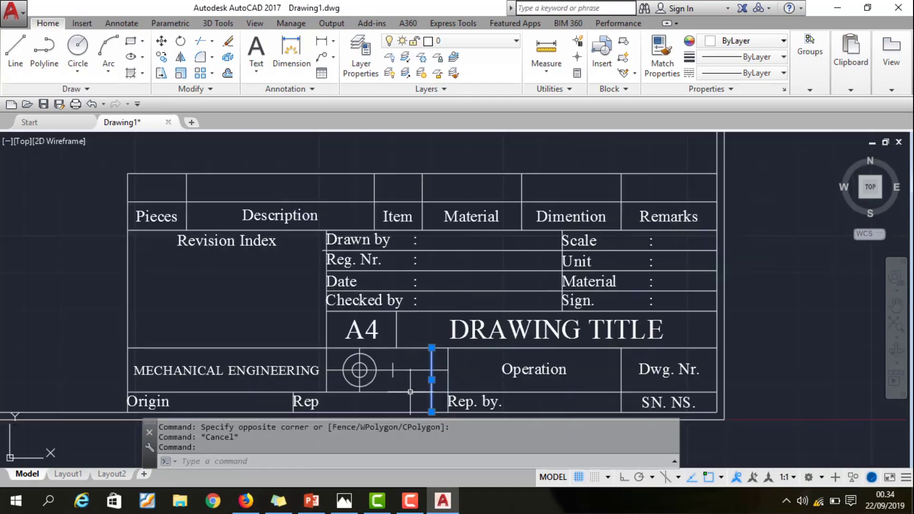
key("Escape")
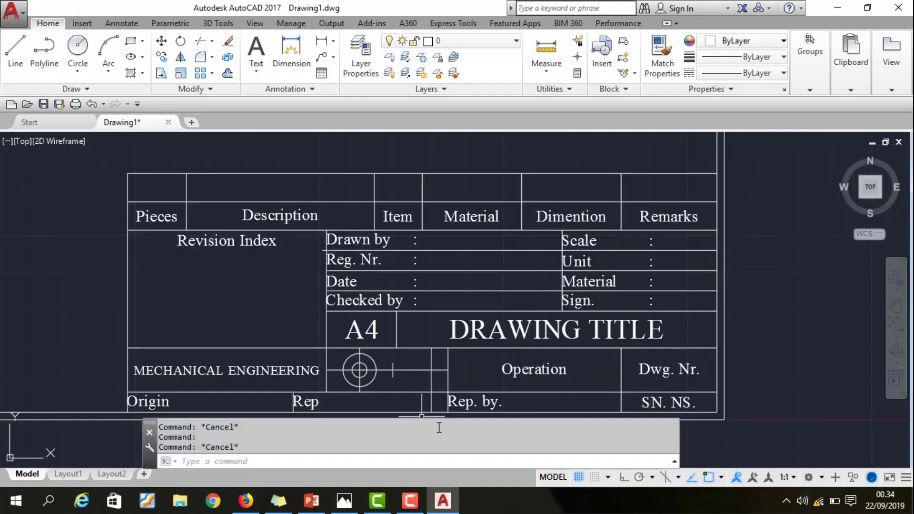
type("tr")
key("Return")
key("Return")
left_click(432, 402)
left_click(431, 400)
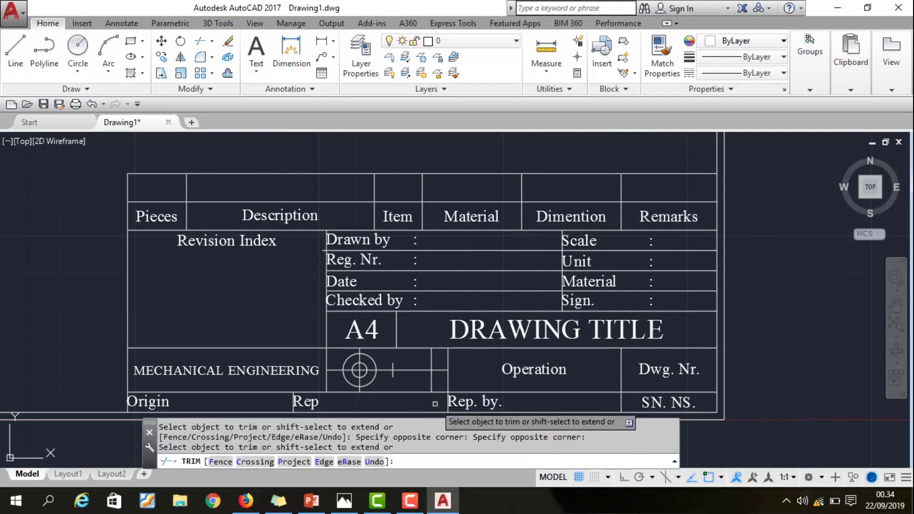
Shorten the top and bottom ends of the right vertical line using Lengthen with 1.5.
key("Escape")
scroll(434, 395, "up", 4)
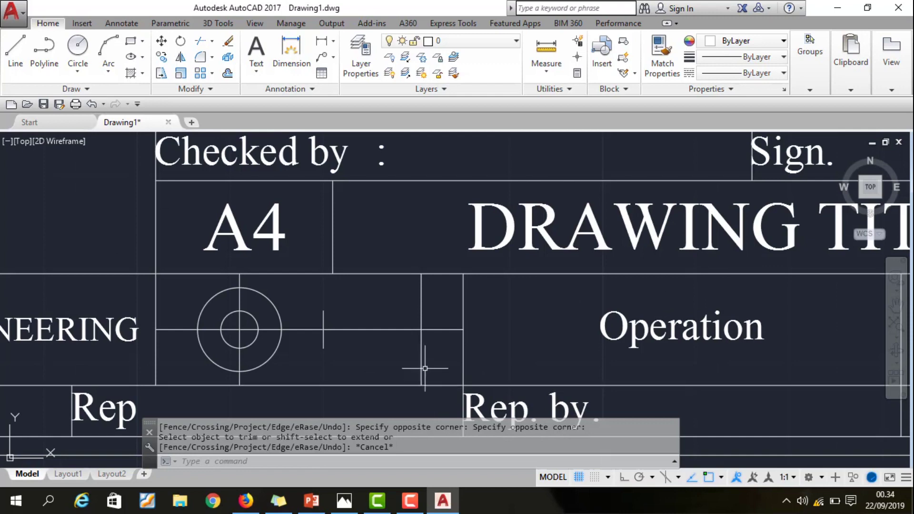
left_click(422, 329)
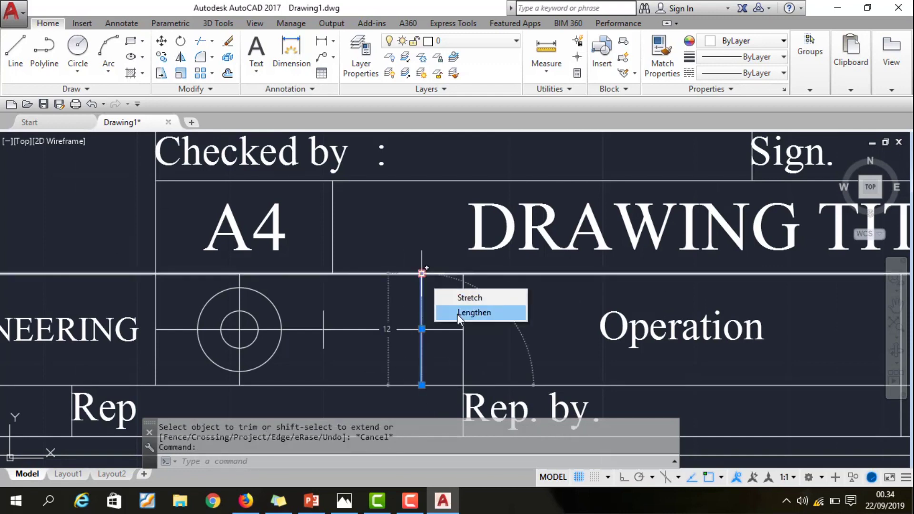
mouse_move(421, 273)
left_click(457, 312)
type("1.")
key("Return")
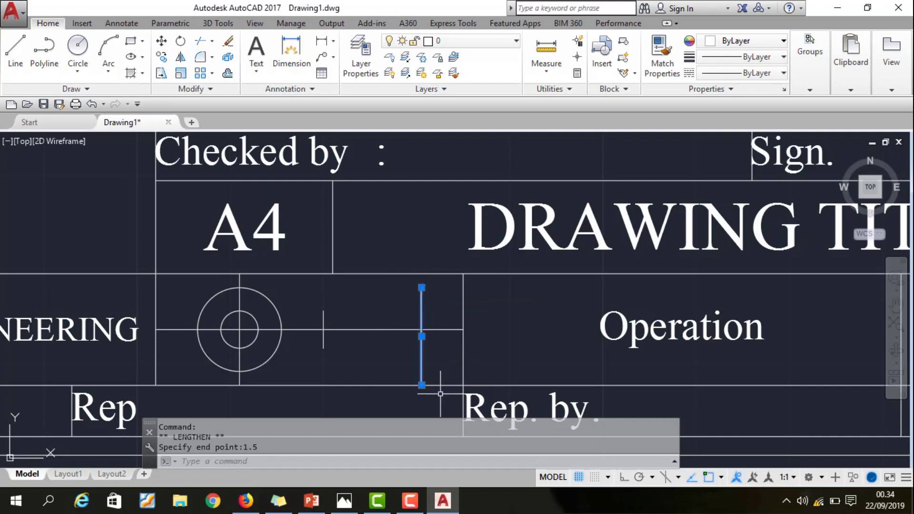
left_click(453, 423)
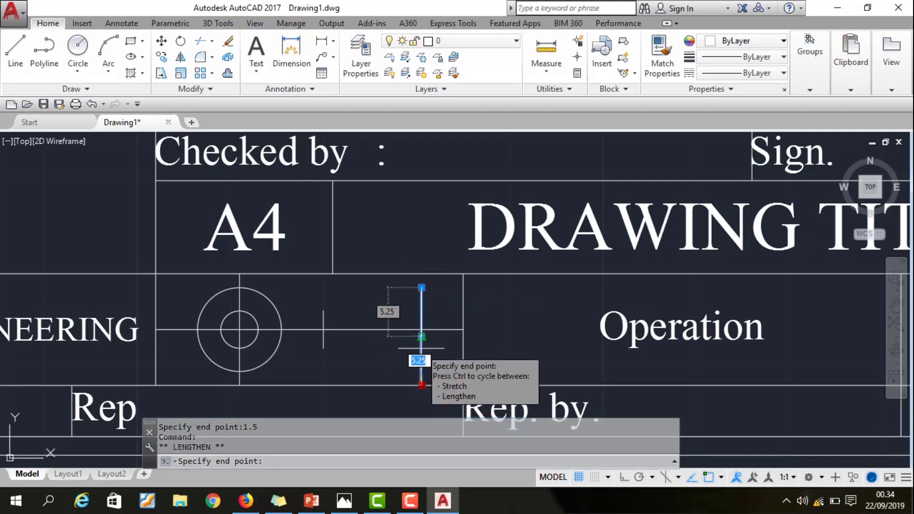
type("1.5")
key("Return")
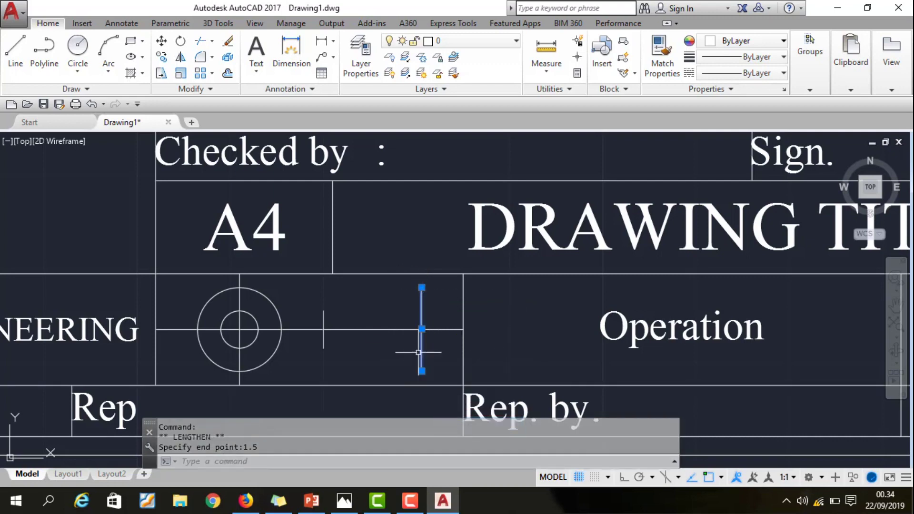
key("Escape")
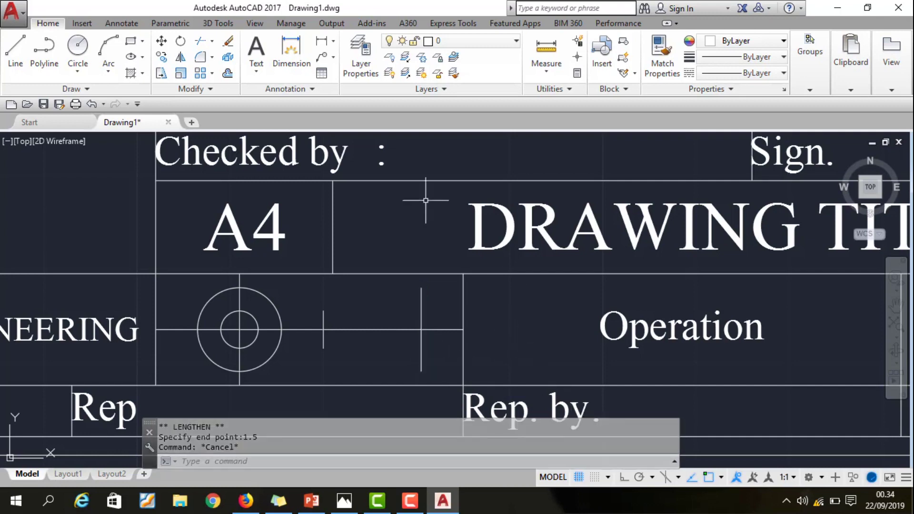
left_click(16, 48)
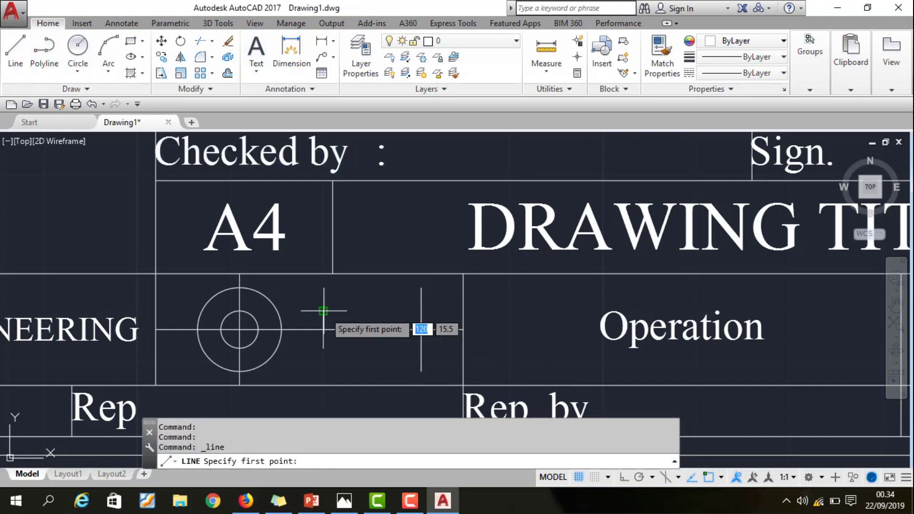
Draw the sloped top and bottom edges from the tick's ends to the right vertical line.
left_click(323, 311)
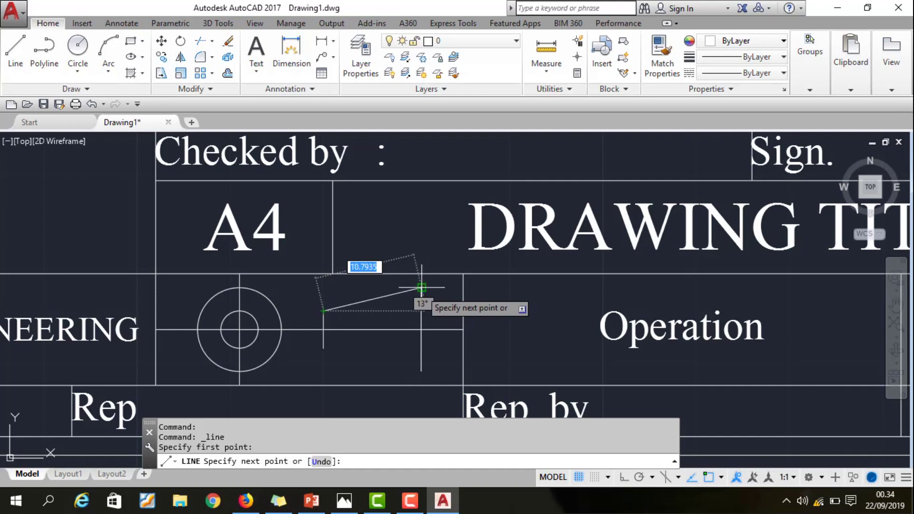
left_click(421, 289)
key("Escape")
key("Return")
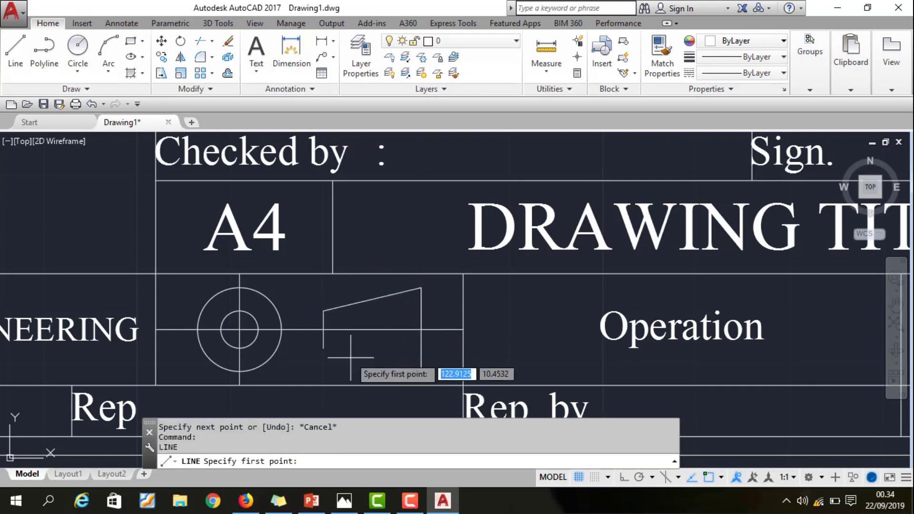
left_click(324, 348)
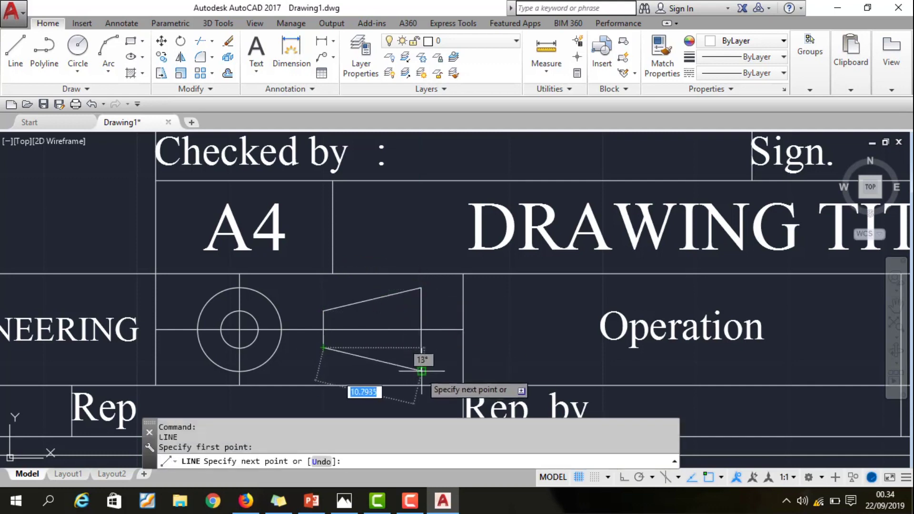
left_click(420, 372)
key("Escape")
Zoom out to compare with the reference, zoom back in, and grab the centre line's right end.
scroll(325, 389, "down", 4)
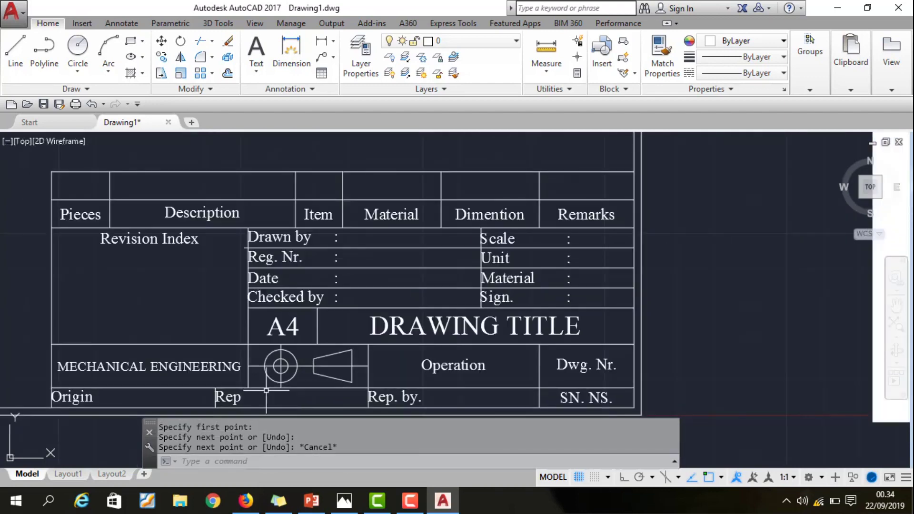
scroll(326, 388, "down", 3)
scroll(333, 362, "up", 2)
scroll(260, 389, "up", 1)
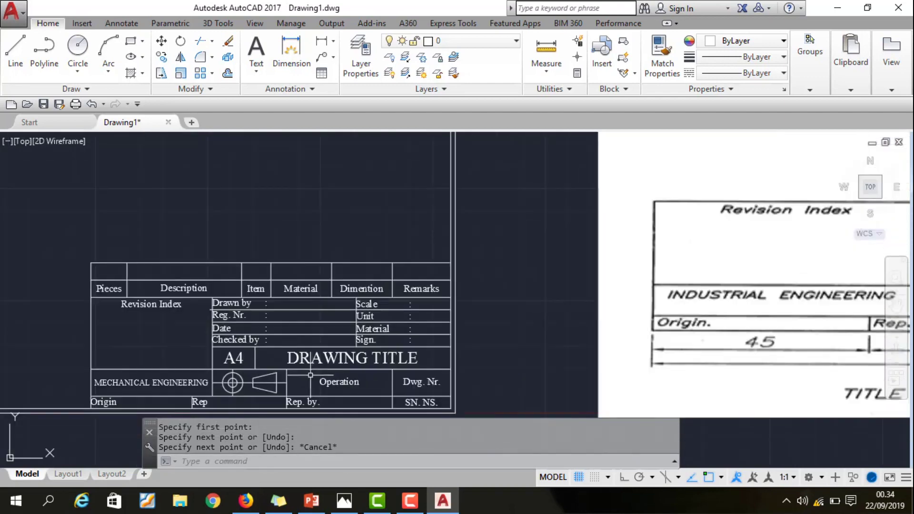
scroll(260, 389, "up", 4)
left_click(334, 364)
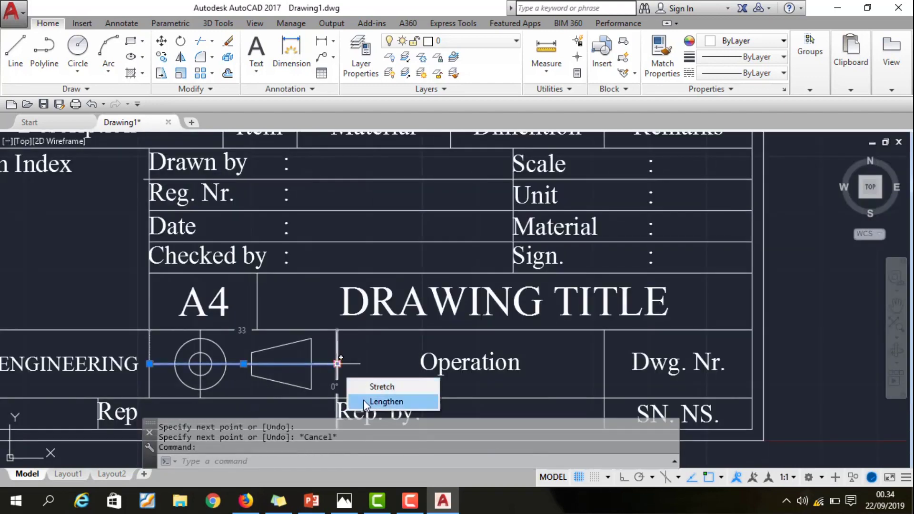
Shorten the horizontal centre line by 1 at its right end and its left end.
left_click(381, 402)
type("1")
key("Return")
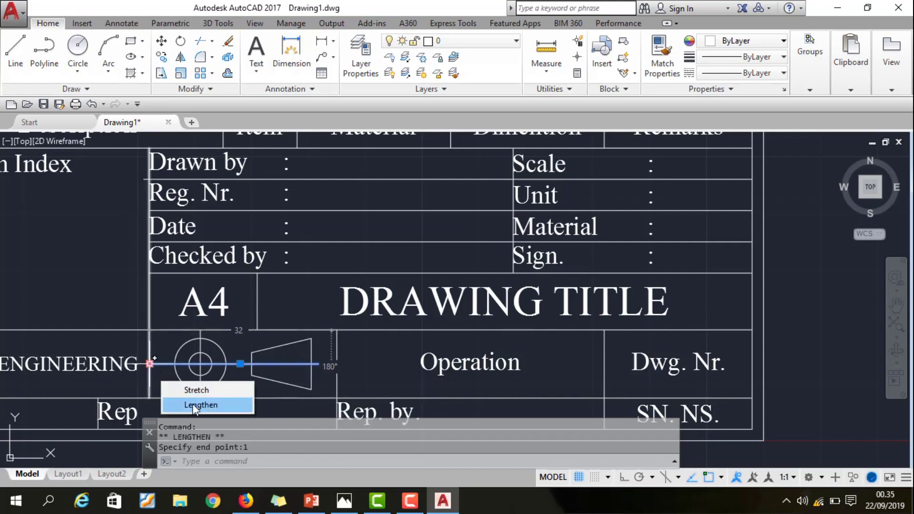
left_click(192, 404)
type("1")
key("Return")
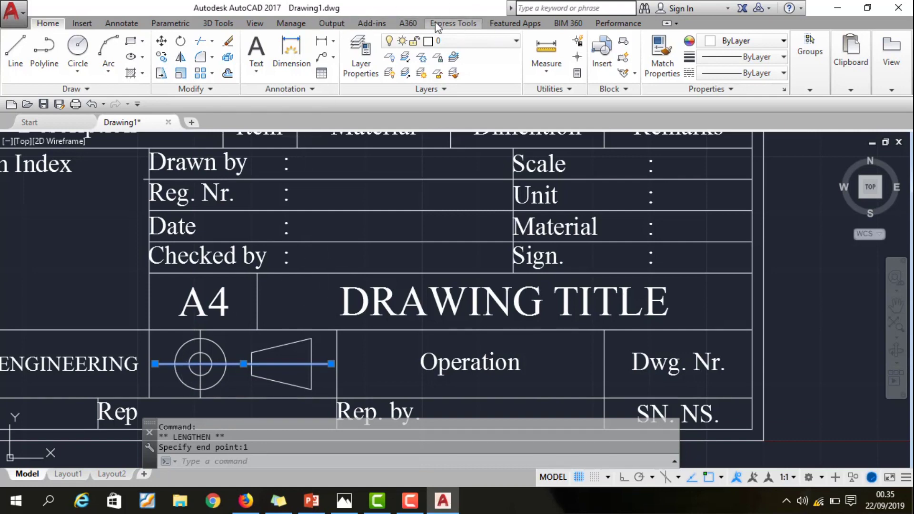
Find the Centerline tool on the Annotate tab and start a centre line.
left_click(453, 23)
left_click(371, 23)
left_click(339, 23)
left_click(292, 24)
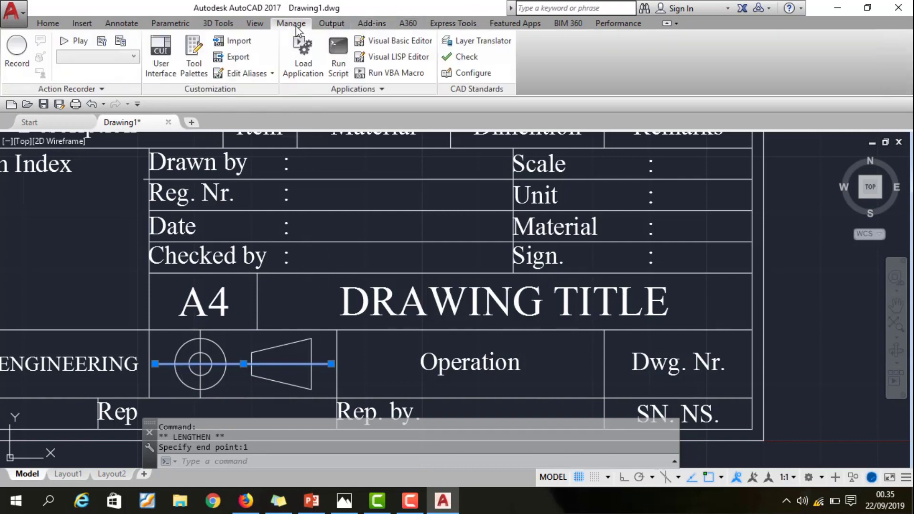
left_click(255, 23)
left_click(218, 23)
left_click(183, 24)
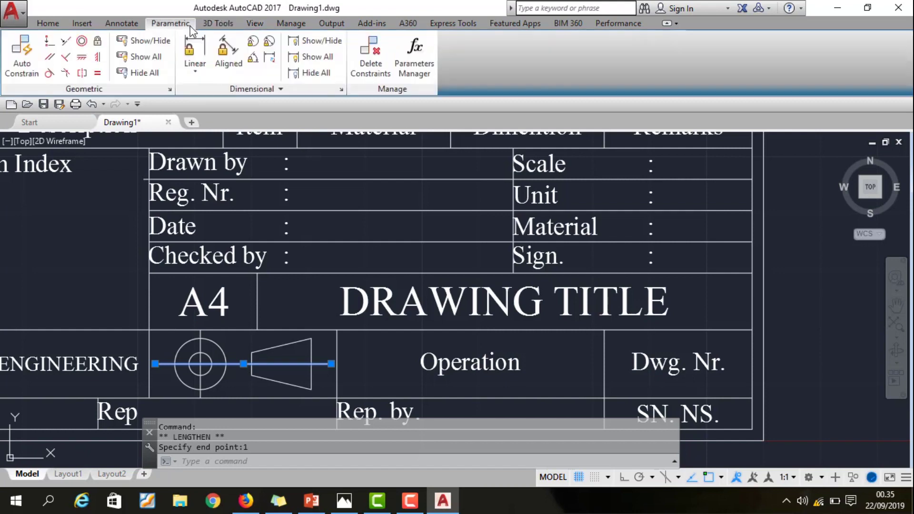
left_click(135, 25)
left_click(479, 49)
left_click(252, 364)
key("Escape")
left_click(479, 62)
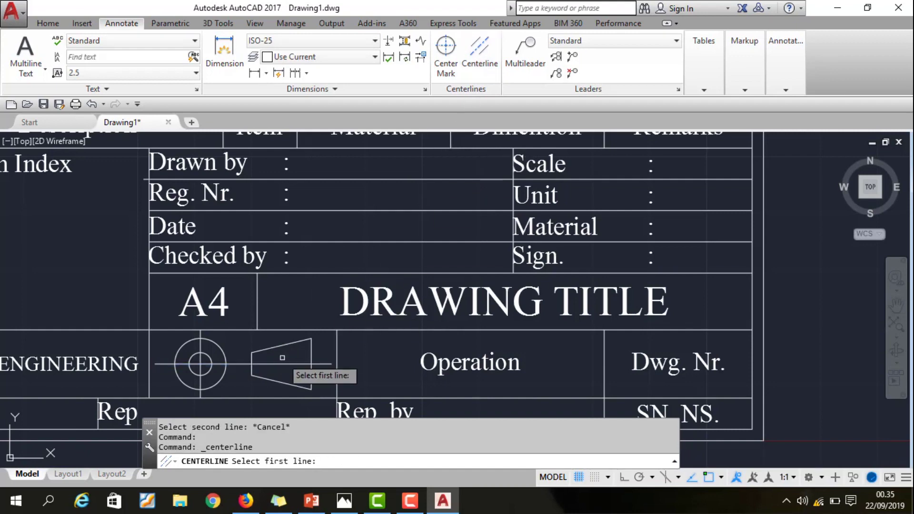
left_click(288, 366)
left_click(287, 366)
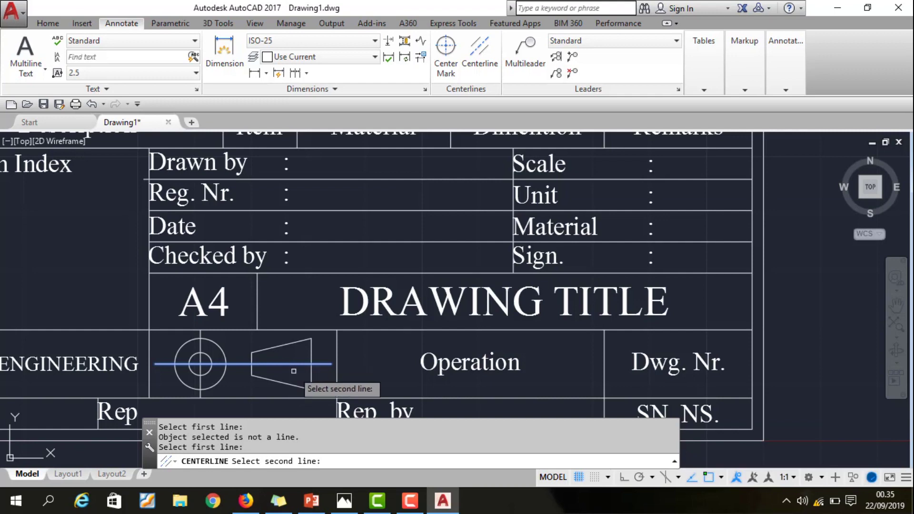
key("Escape")
left_click(480, 48)
left_click(292, 343)
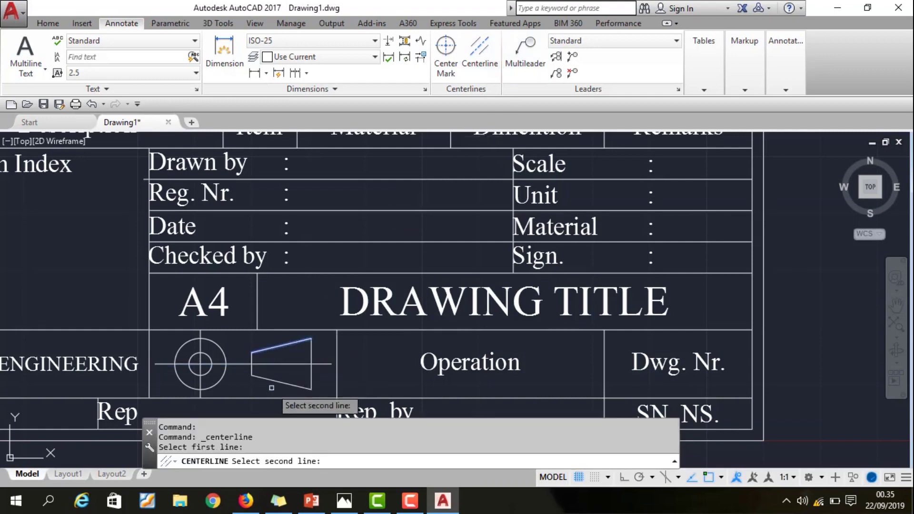
left_click(277, 383)
key("Return")
key("Escape")
left_click(286, 365)
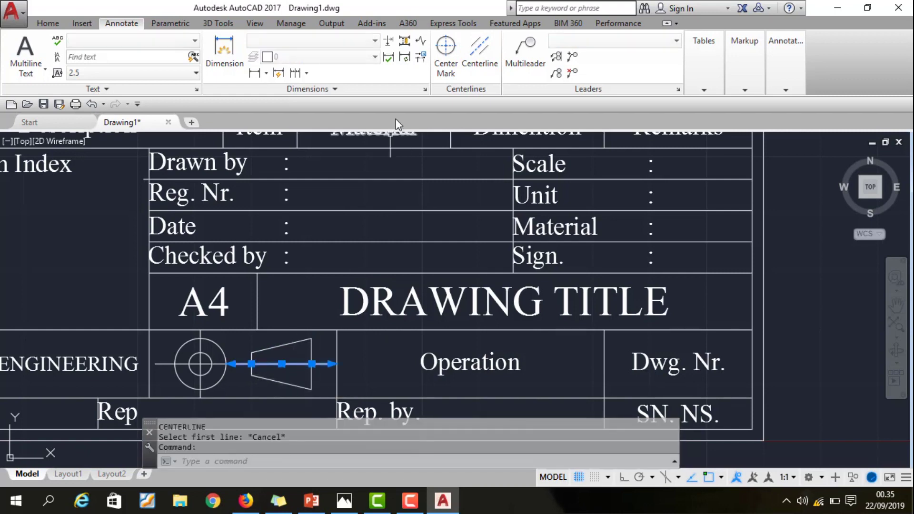
key("Escape")
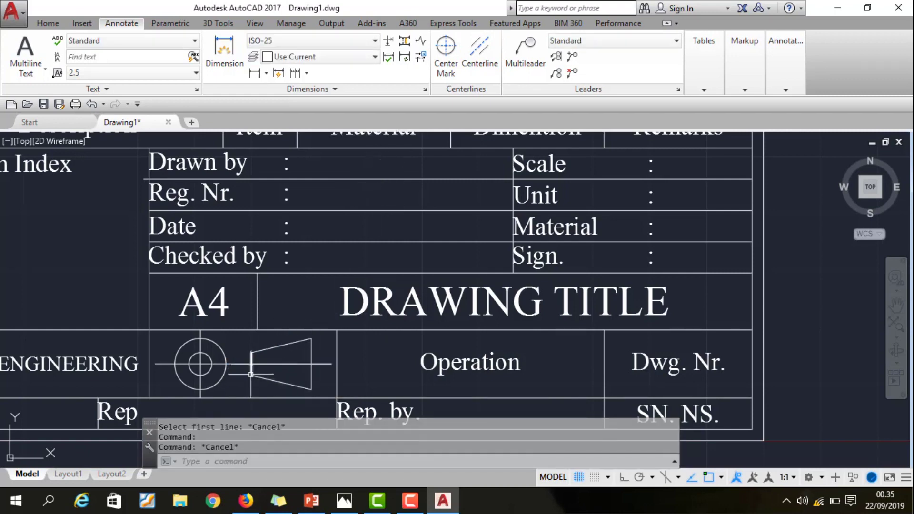
left_click(268, 366)
key("Delete")
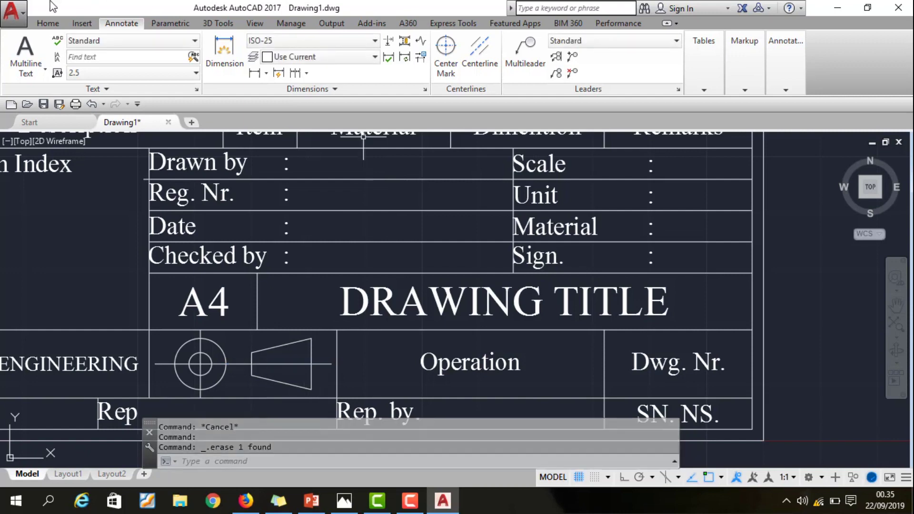
left_click(48, 23)
left_click(203, 337)
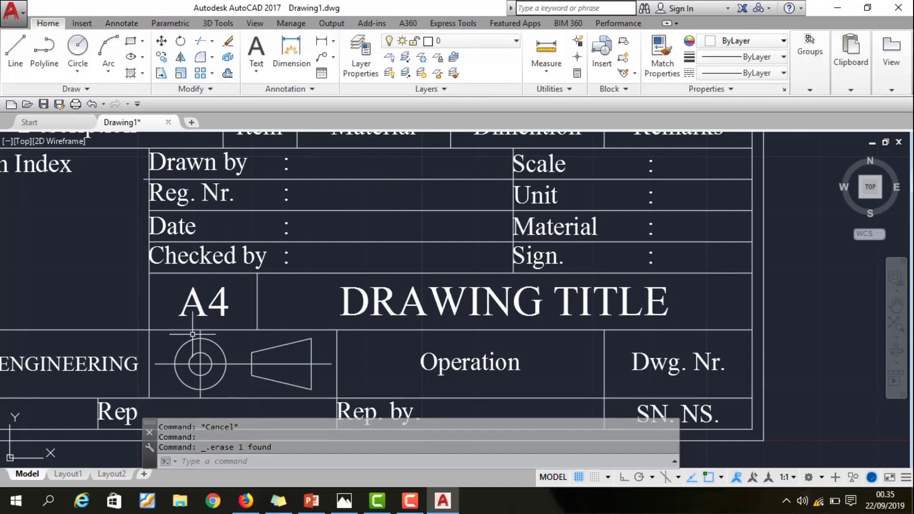
Pull the circle's vertical centre line in by 1 at the top and adjust its bottom end.
left_click(201, 329)
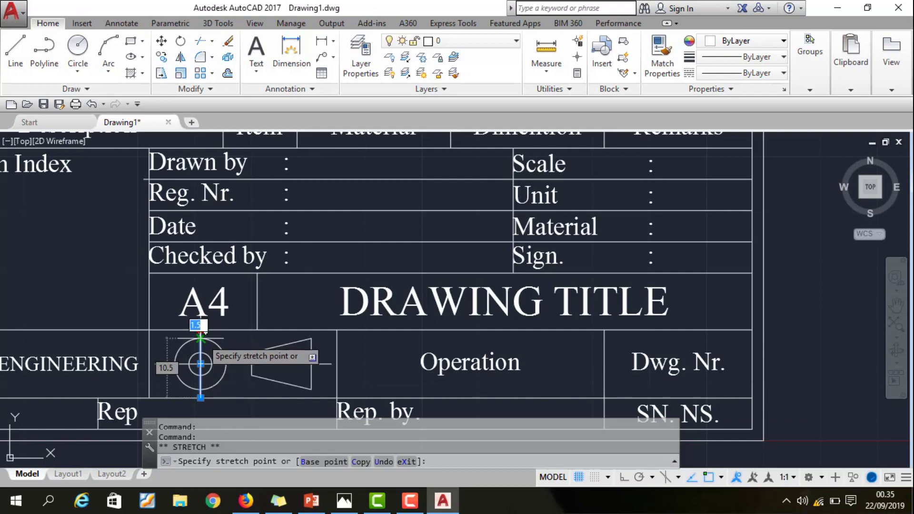
type("1")
key("Return")
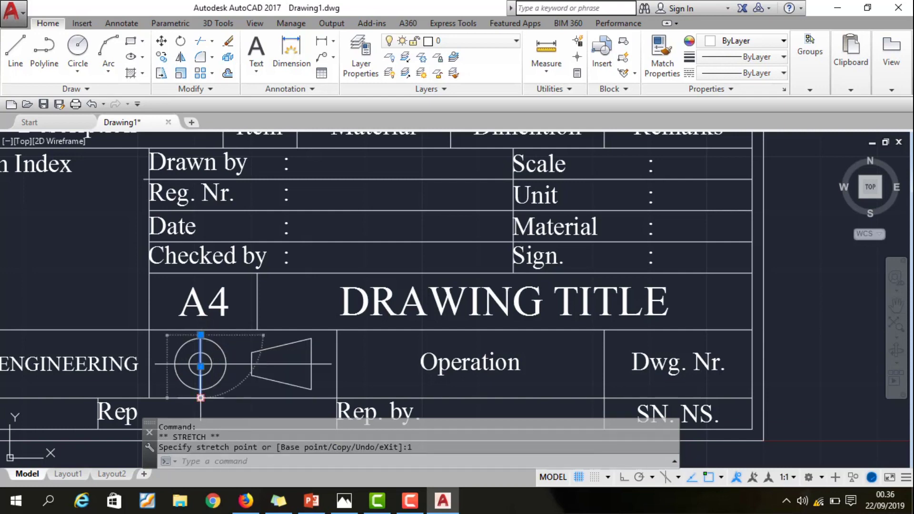
left_click(201, 396)
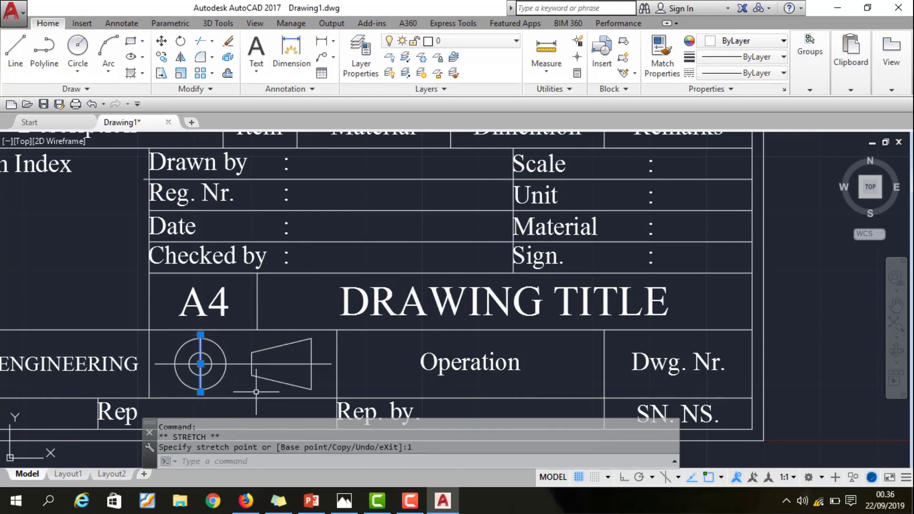
key("Escape")
Zoom out to recheck against the reference, then zoom back in and select the horizontal centre line.
scroll(331, 349, "down", 3)
scroll(288, 376, "down", 3)
scroll(337, 381, "up", 2)
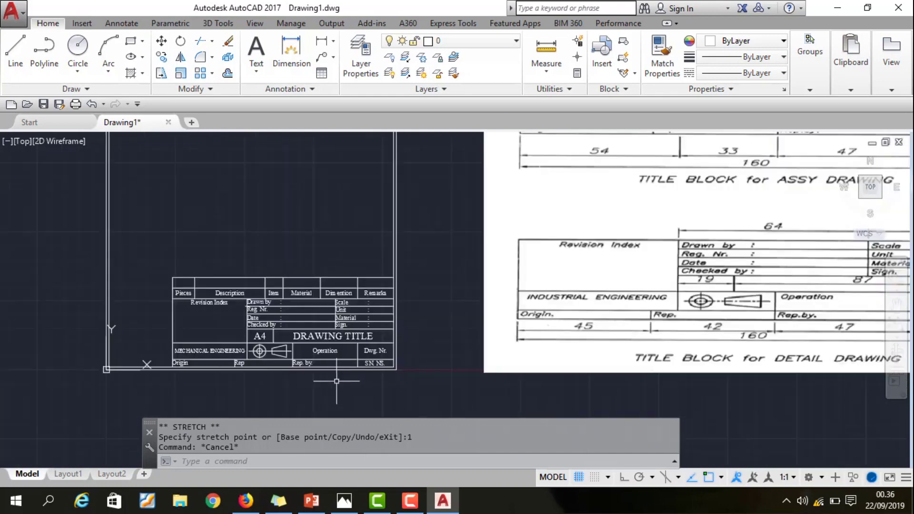
scroll(286, 376, "up", 2)
scroll(297, 376, "up", 2)
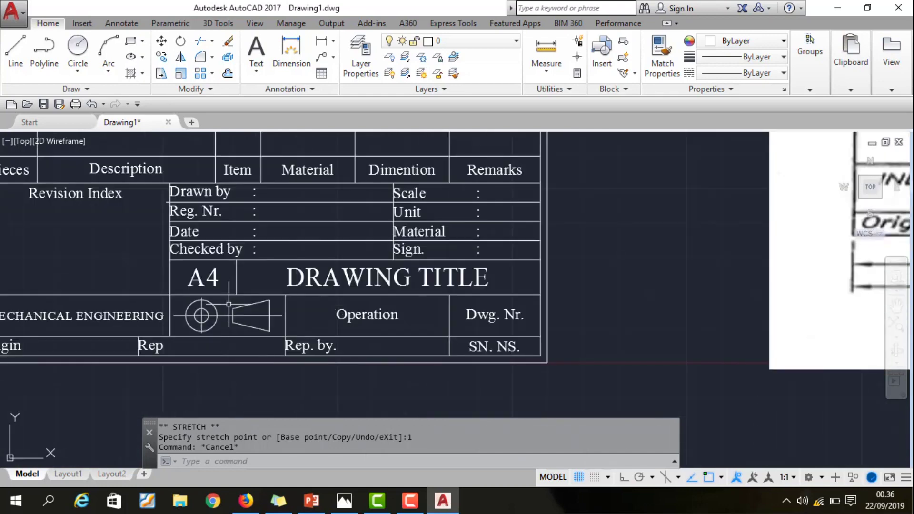
left_click(248, 316)
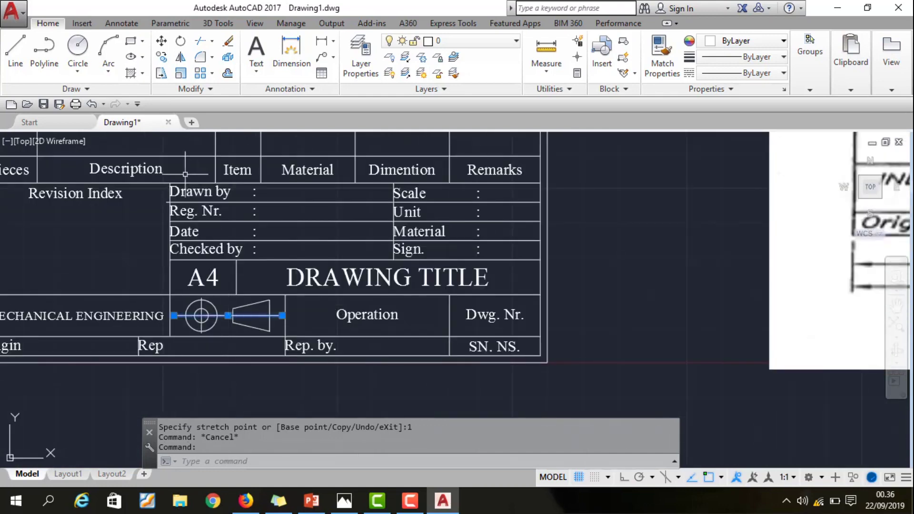
scroll(214, 335, "up", 2)
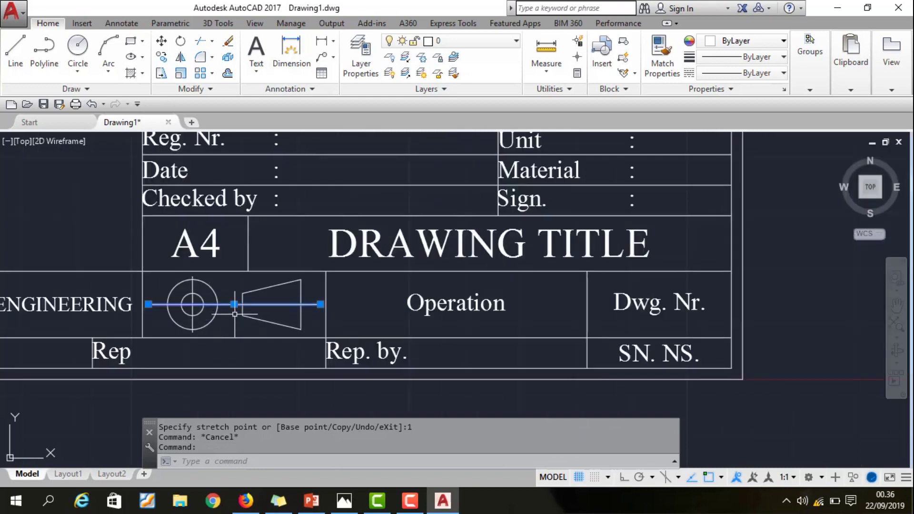
Choose the CENTER2 linetype in the Linetype Manager.
left_click(786, 73)
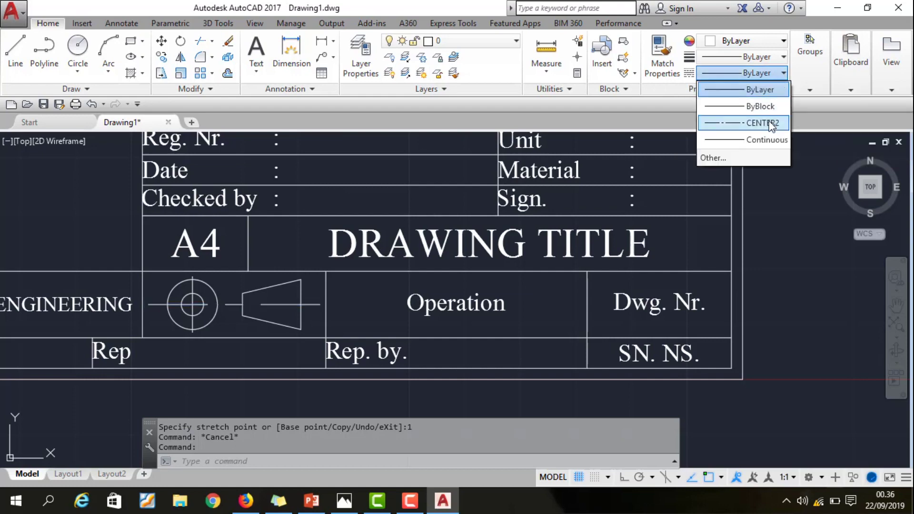
left_click(736, 157)
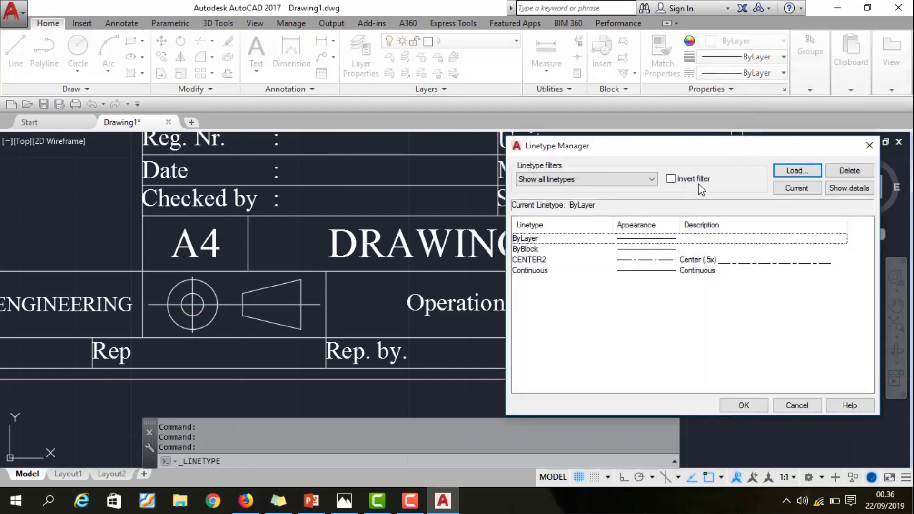
left_click(647, 262)
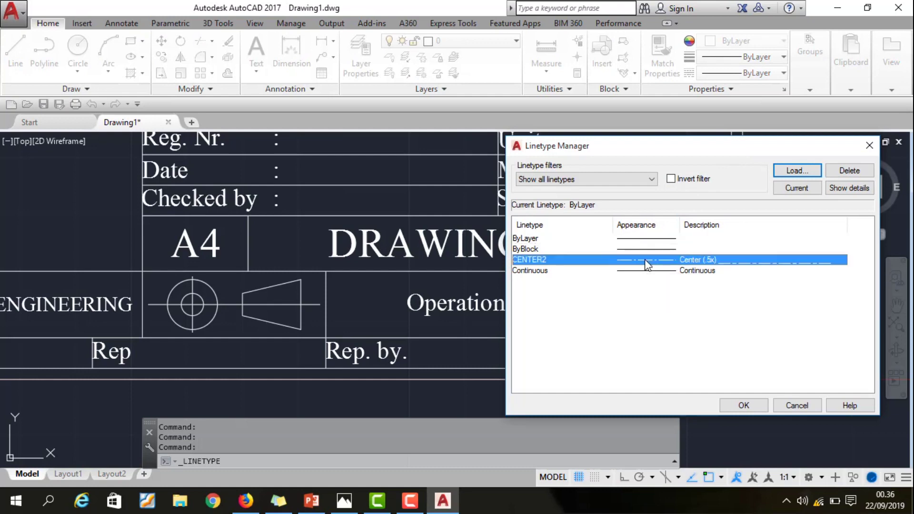
left_click(744, 405)
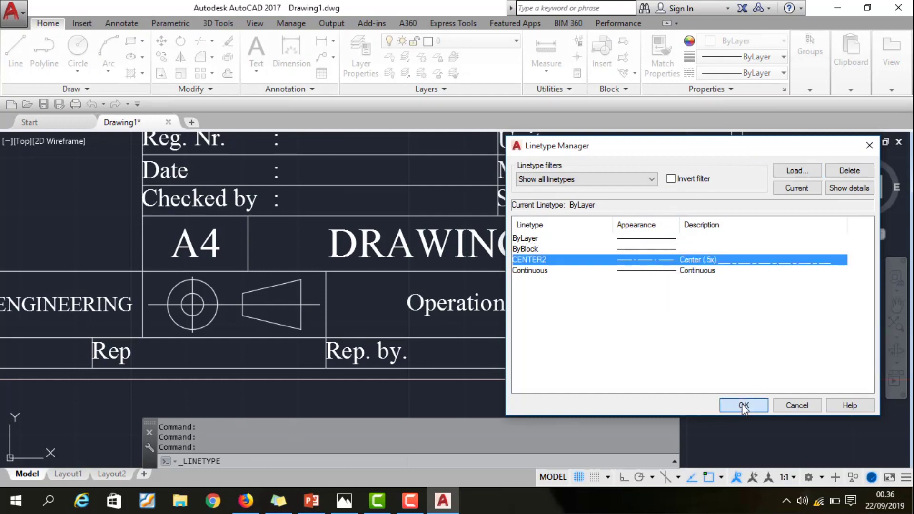
With the horizontal centre line selected, load DASHDOTX2 from acadiso.lin and pick it in the manager.
left_click(281, 305)
left_click(776, 74)
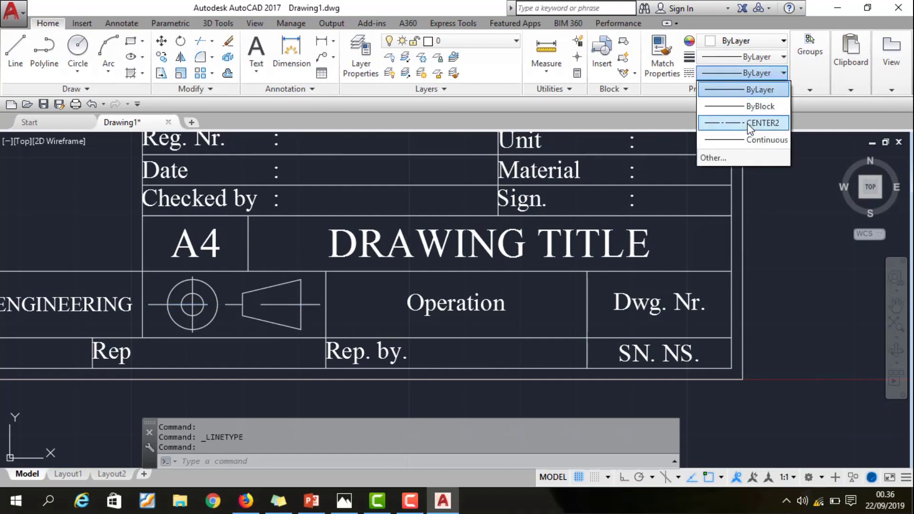
left_click(728, 157)
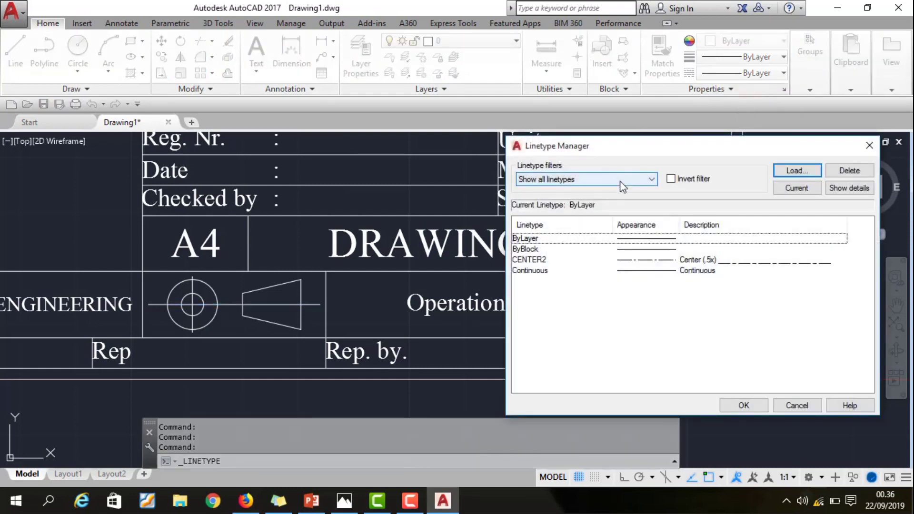
left_click(620, 181)
left_click(620, 181)
left_click(796, 170)
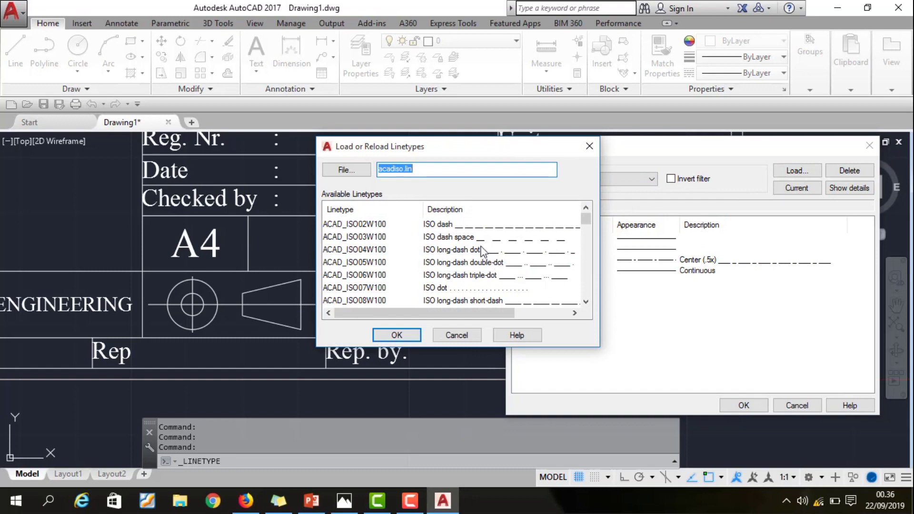
scroll(484, 254, "down", 1)
scroll(485, 254, "down", 1)
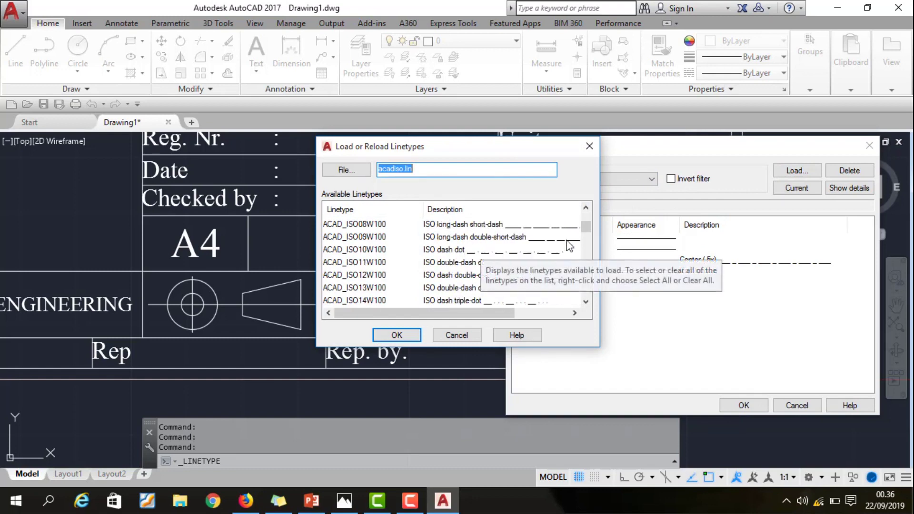
scroll(501, 272, "down", 2)
scroll(519, 294, "down", 1)
scroll(520, 293, "down", 2)
left_click(504, 254)
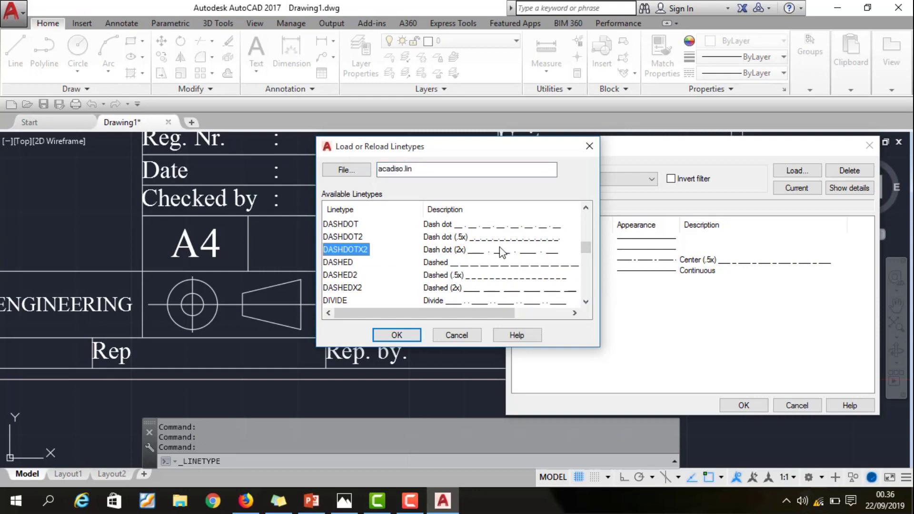
left_click(407, 338)
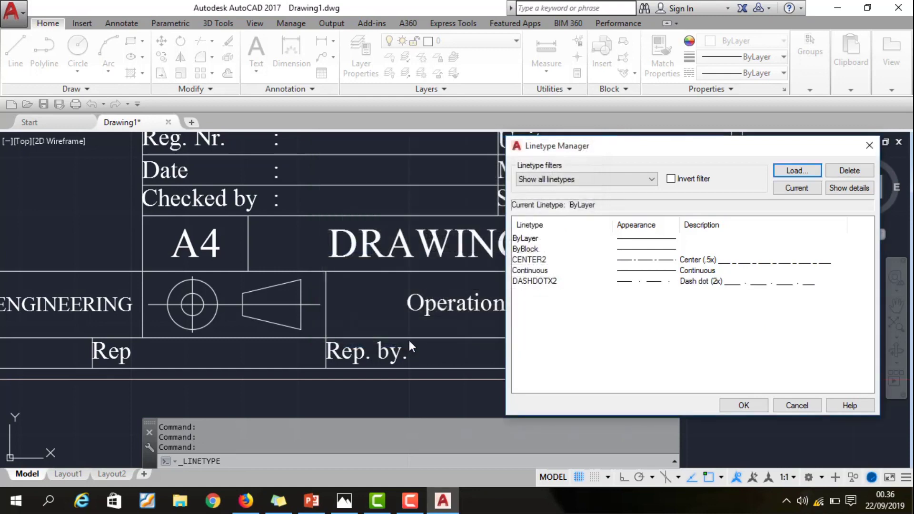
left_click(689, 283)
left_click(744, 405)
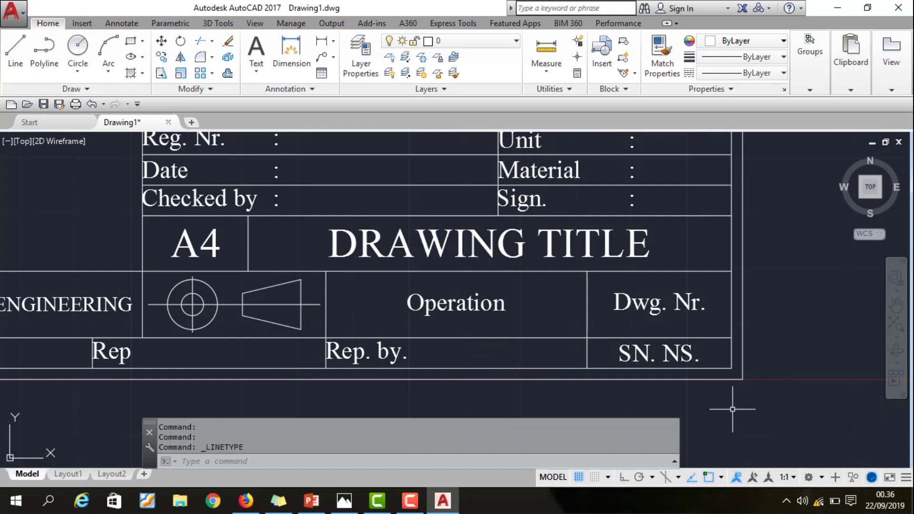
Set the selected centre lines' linetype scale to 0.7 in Properties.
scroll(579, 198, "down", 2)
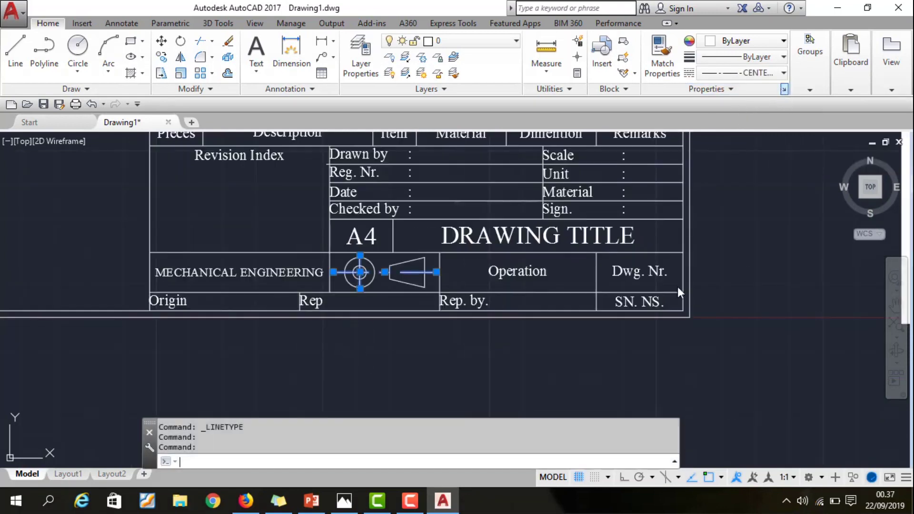
key("ctrl+1")
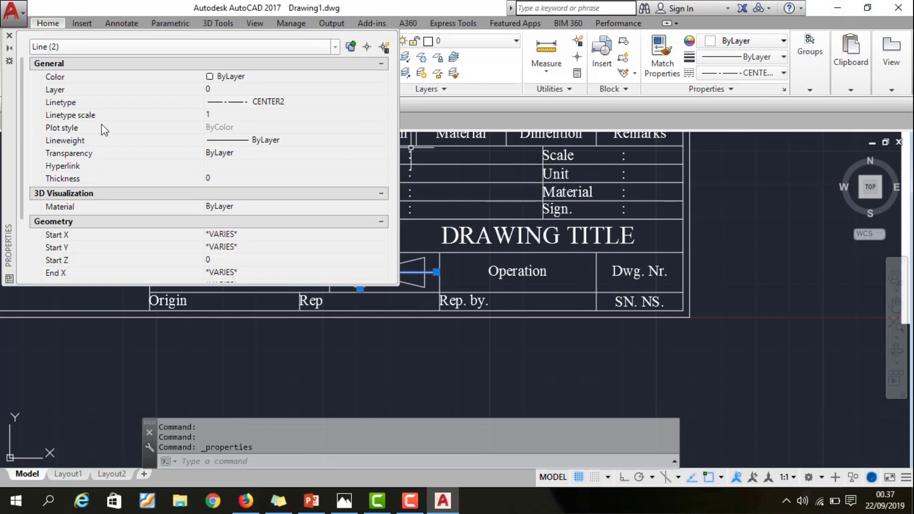
left_click(212, 115)
type("0.7")
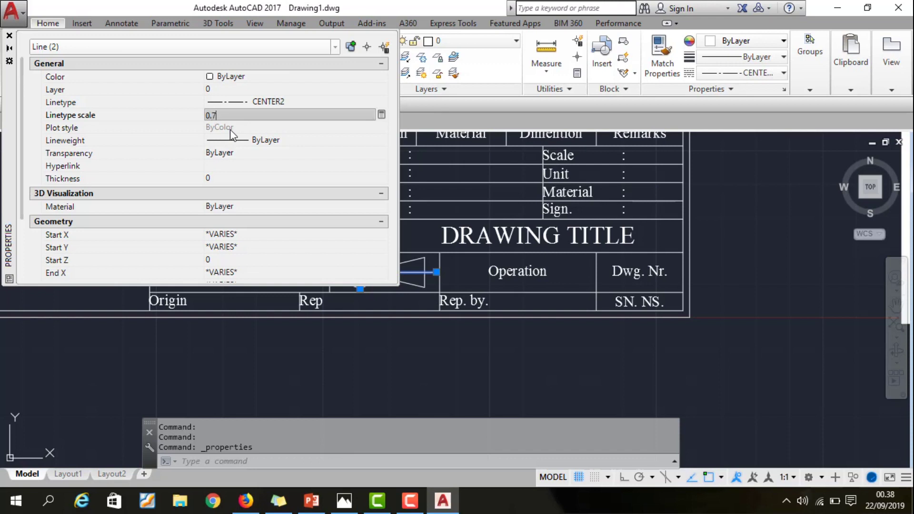
key("Return")
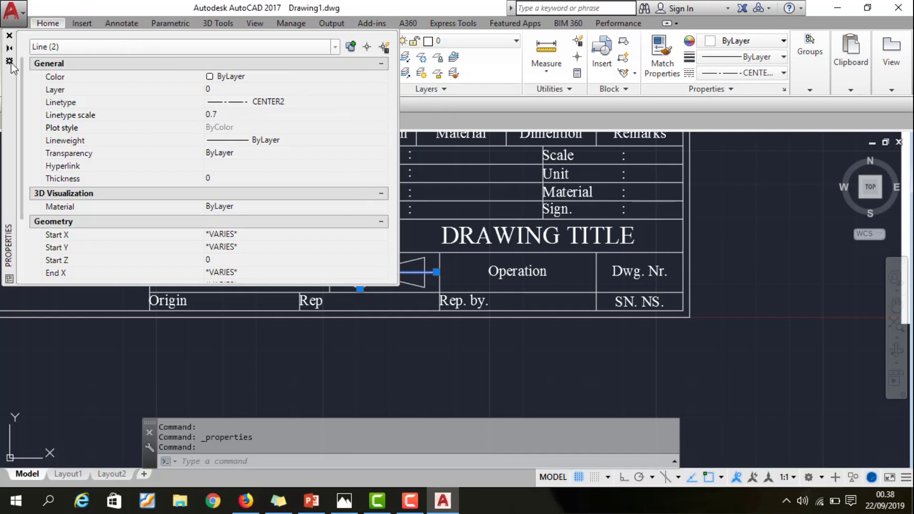
left_click(9, 35)
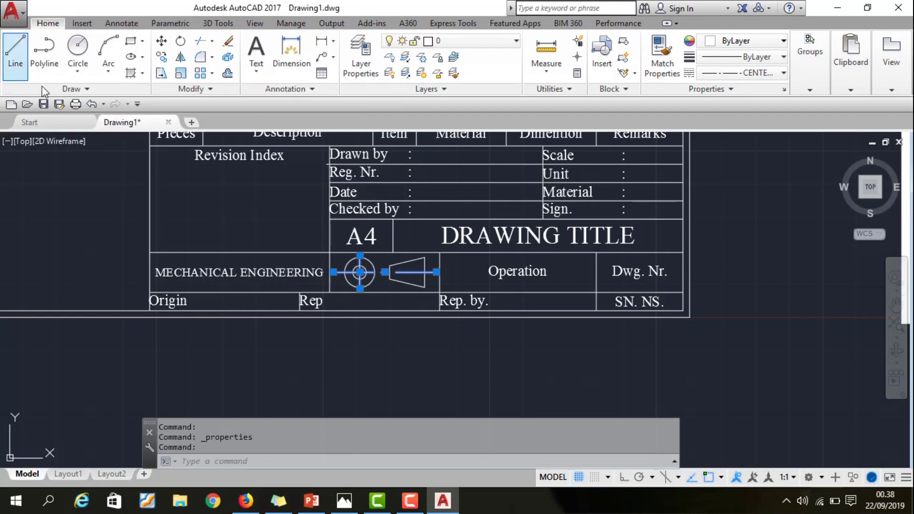
left_click(385, 339)
key("Escape")
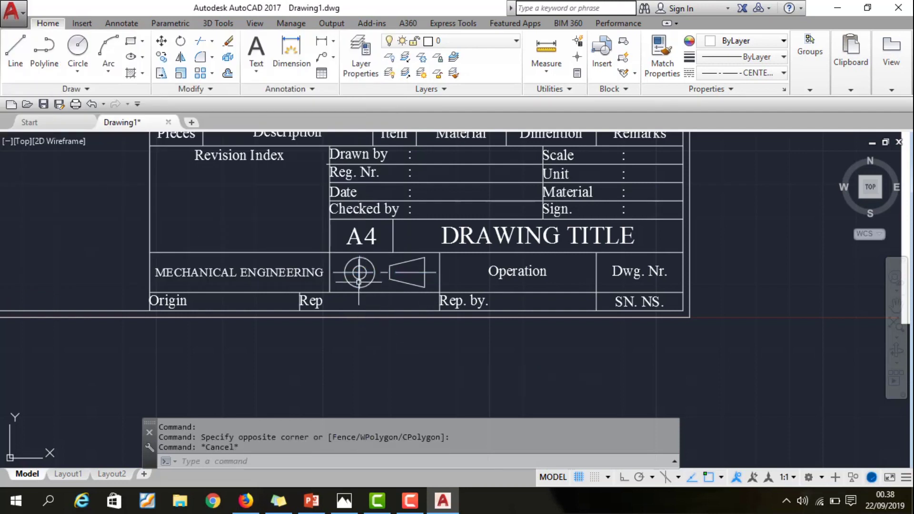
Change the vertical centre line's linetype scale to 0.5.
left_click(360, 285)
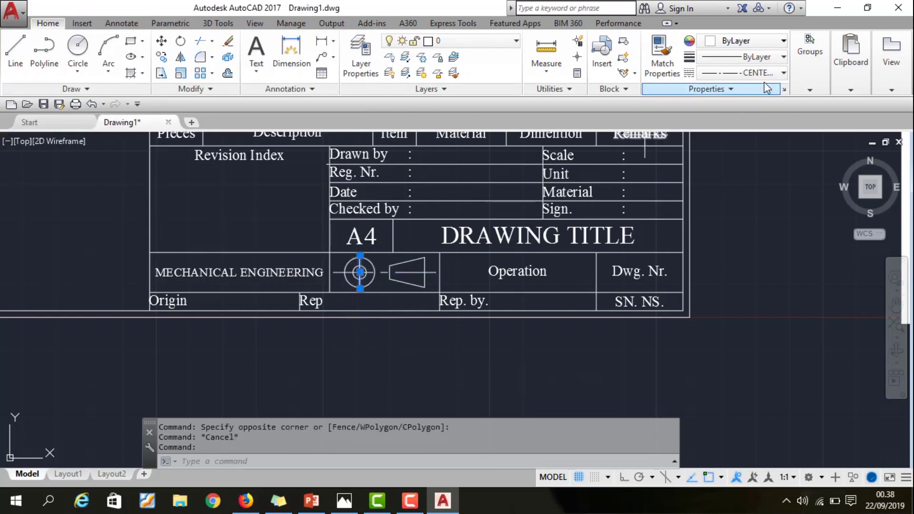
left_click(784, 89)
left_click(217, 114)
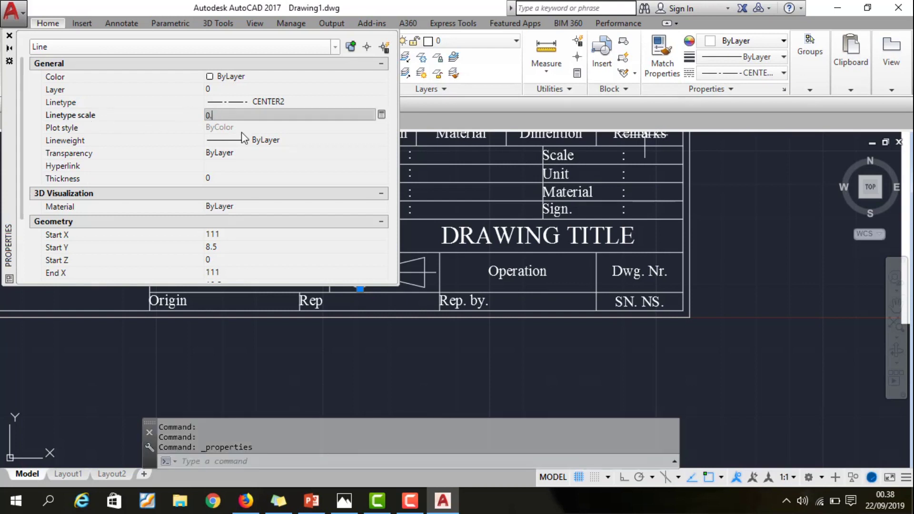
key("Return")
left_click(9, 35)
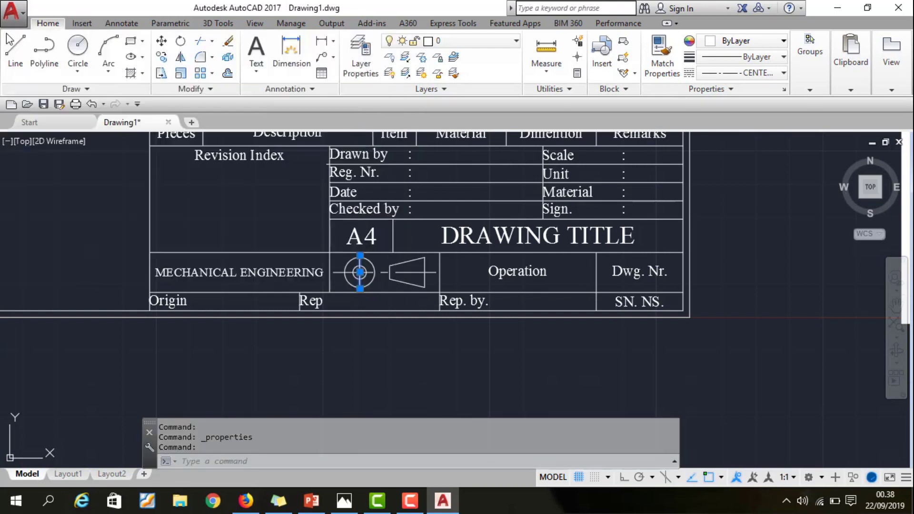
left_click(394, 369)
key("Escape")
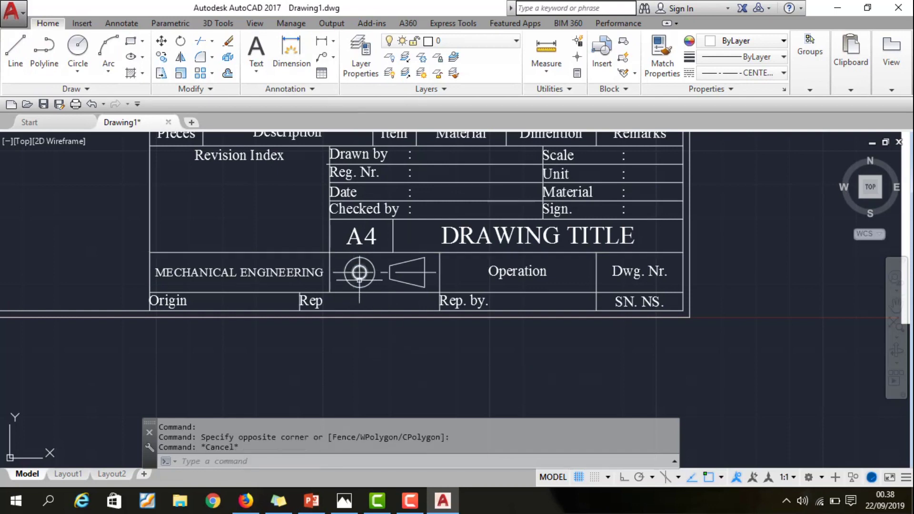
Try 0.1, then settle on a linetype scale of 0.3 for the vertical centre line.
left_click(351, 287)
left_click(785, 89)
left_click(229, 114)
type("0.1")
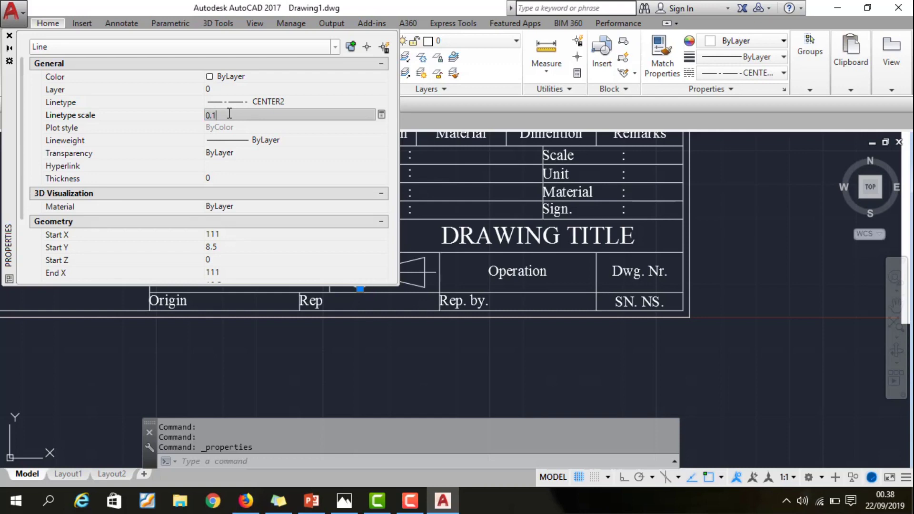
key("Return")
left_click(9, 36)
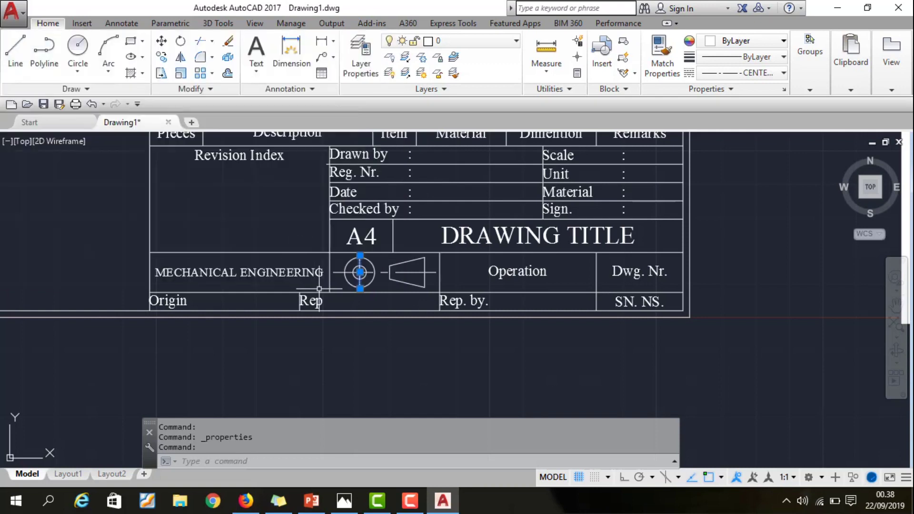
left_click(784, 93)
left_click(217, 115)
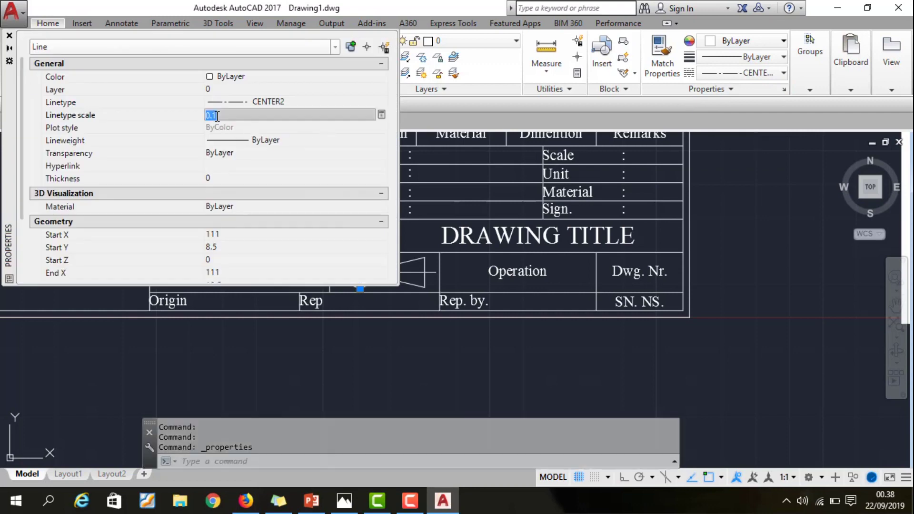
key("Return")
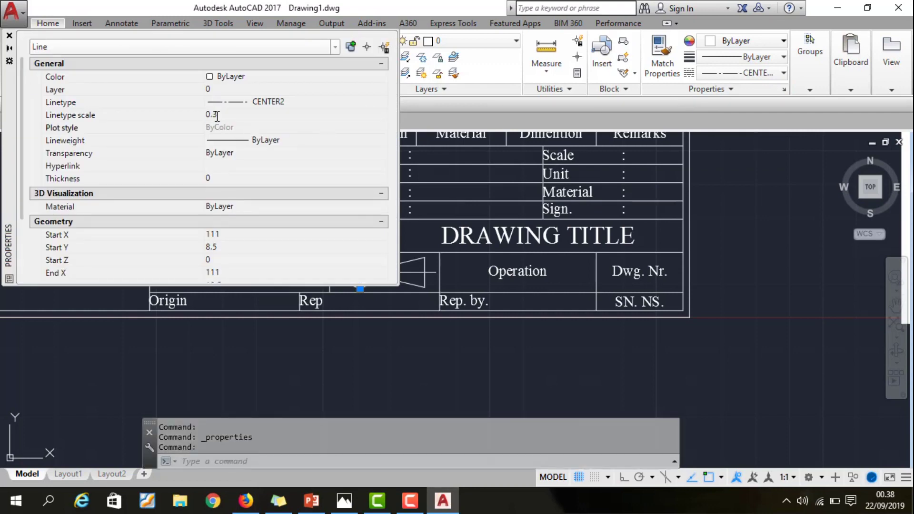
left_click(9, 35)
key("Escape")
Set the horizontal centre line's linetype scale to 0.5.
left_click(405, 273)
left_click(784, 90)
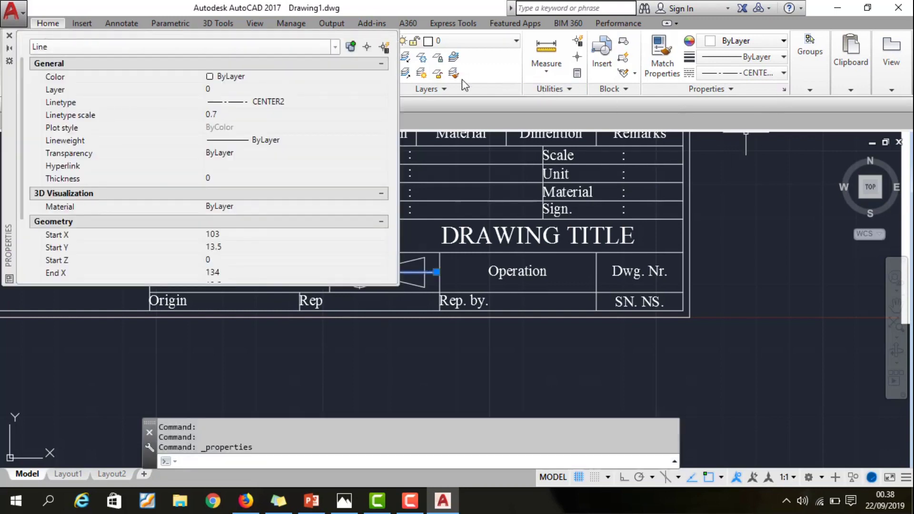
left_click(248, 115)
type("0.5")
key("Return")
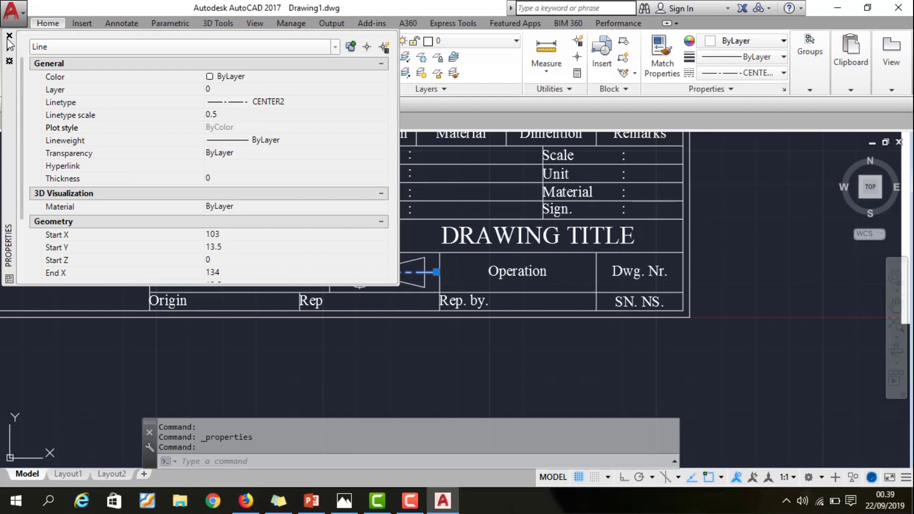
left_click(9, 35)
Clear the selection and zoom to compare the finished title block with the reference sheet.
left_click(466, 337)
key("Escape")
scroll(265, 245, "down", 10)
scroll(288, 296, "up", 4)
scroll(288, 297, "up", 2)
scroll(298, 323, "down", 4)
scroll(302, 198, "up", 2)
scroll(300, 200, "up", 3)
scroll(314, 296, "down", 3)
scroll(157, 243, "down", 4)
scroll(138, 248, "up", 1)
scroll(136, 250, "up", 4)
scroll(141, 262, "down", 2)
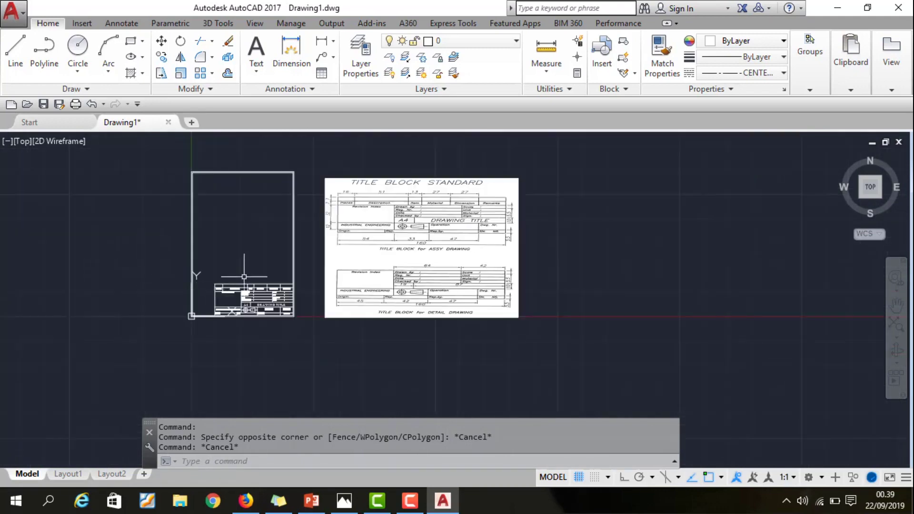
scroll(256, 315, "up", 2)
scroll(250, 267, "up", 2)
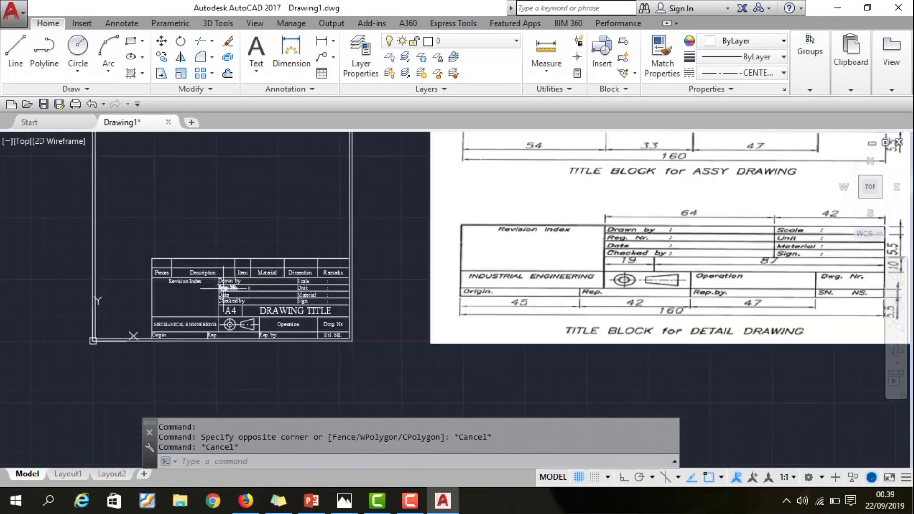
scroll(197, 271, "up", 2)
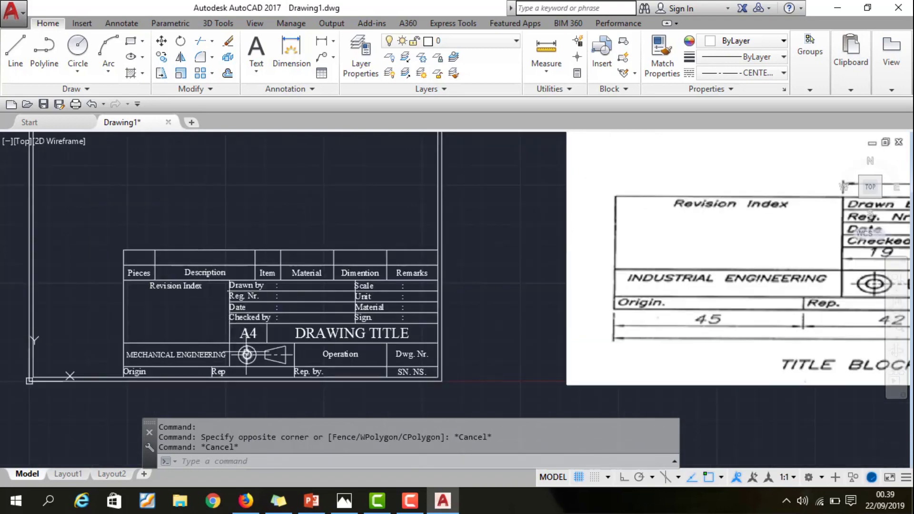
scroll(232, 357, "up", 2)
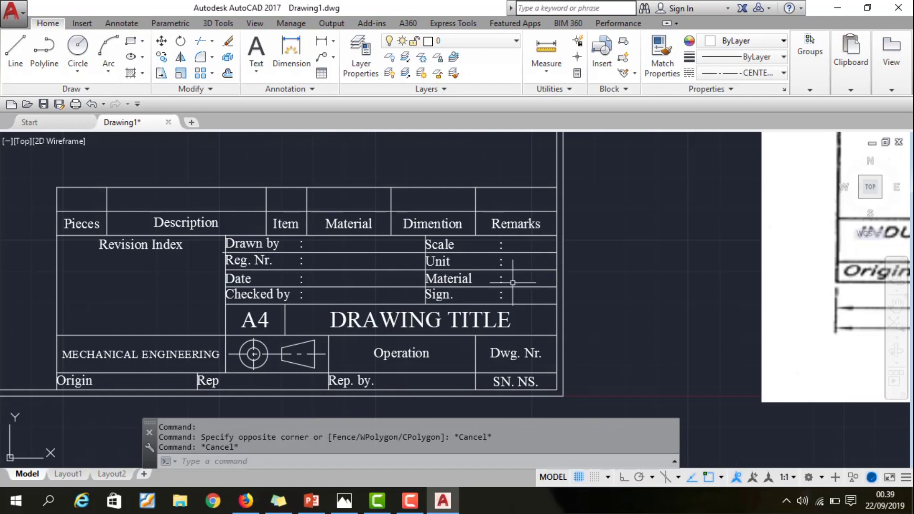
scroll(662, 316, "down", 5)
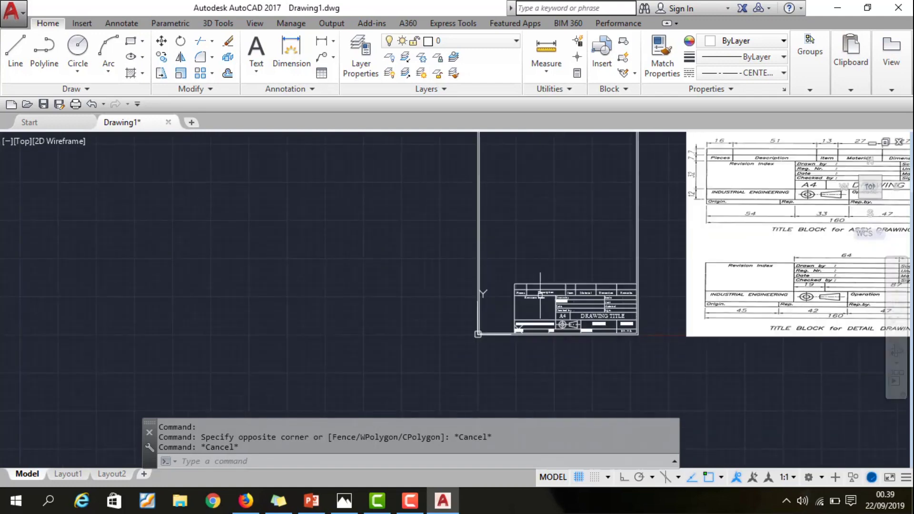
scroll(272, 264, "down", 4)
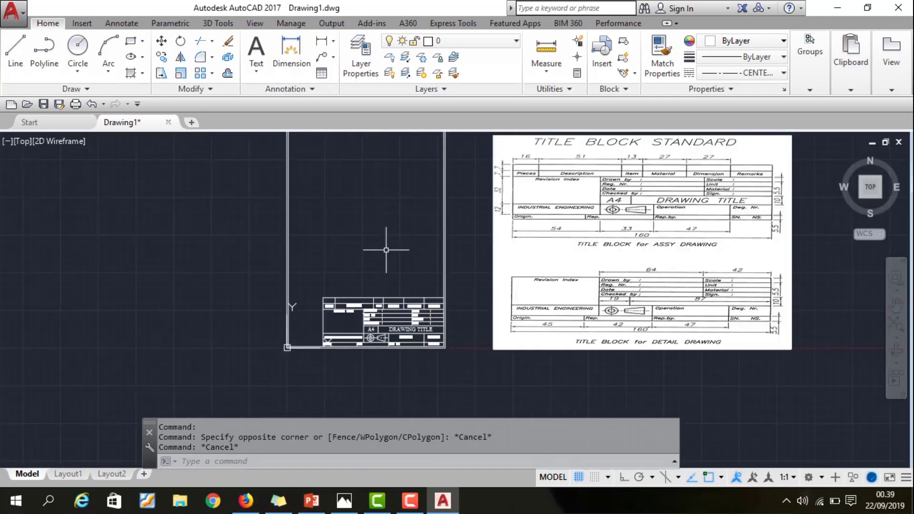
scroll(386, 250, "down", 2)
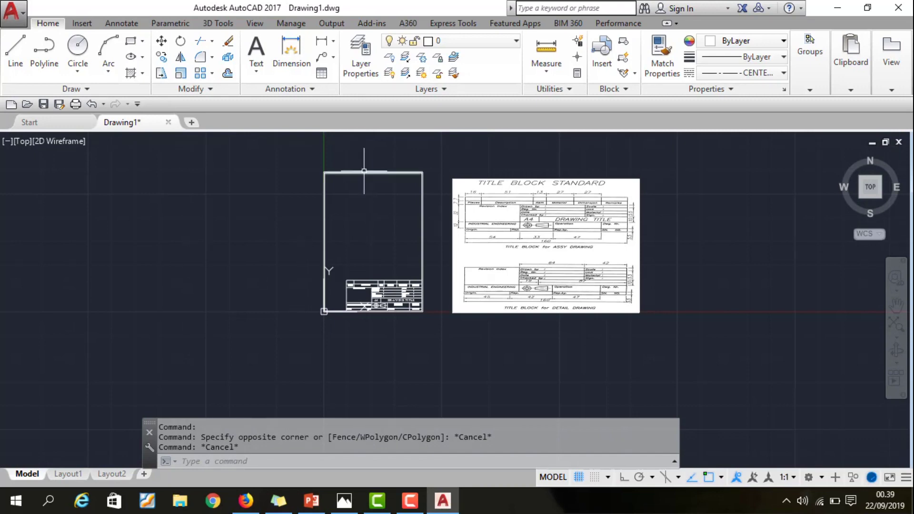
scroll(365, 172, "up", 2)
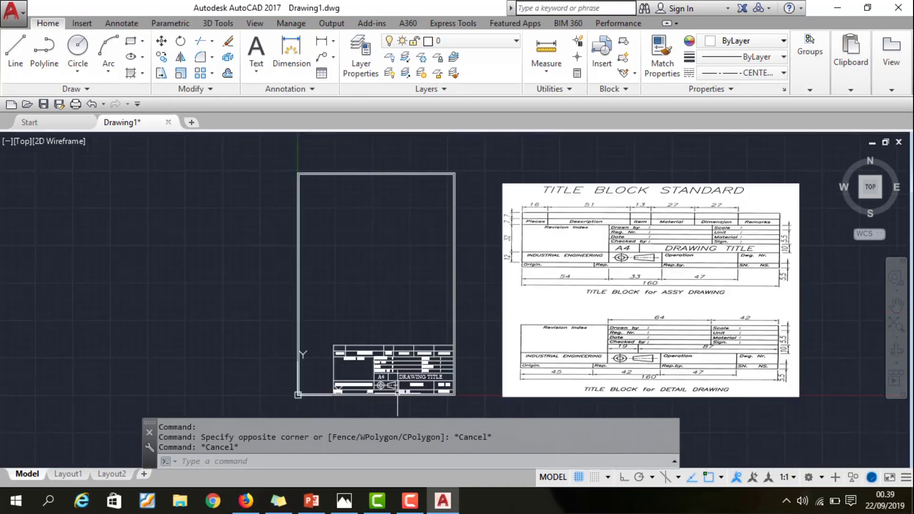
scroll(397, 342, "up", 2)
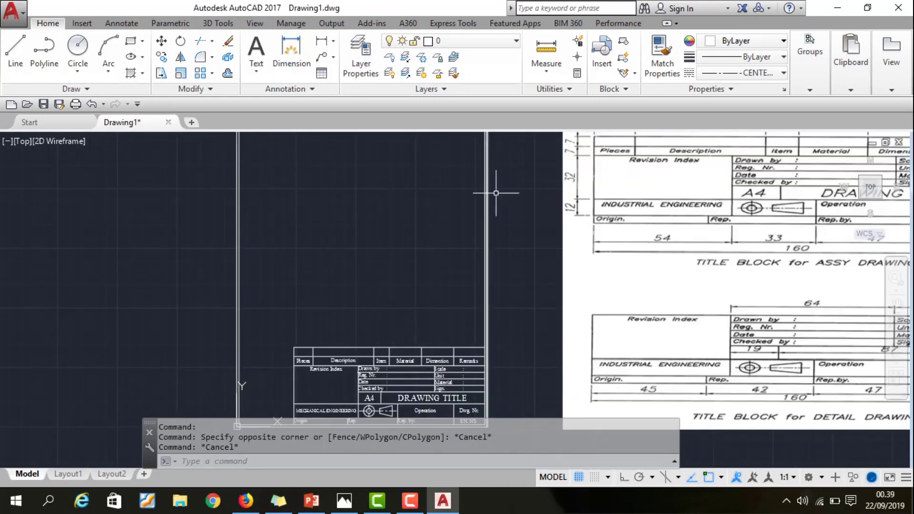